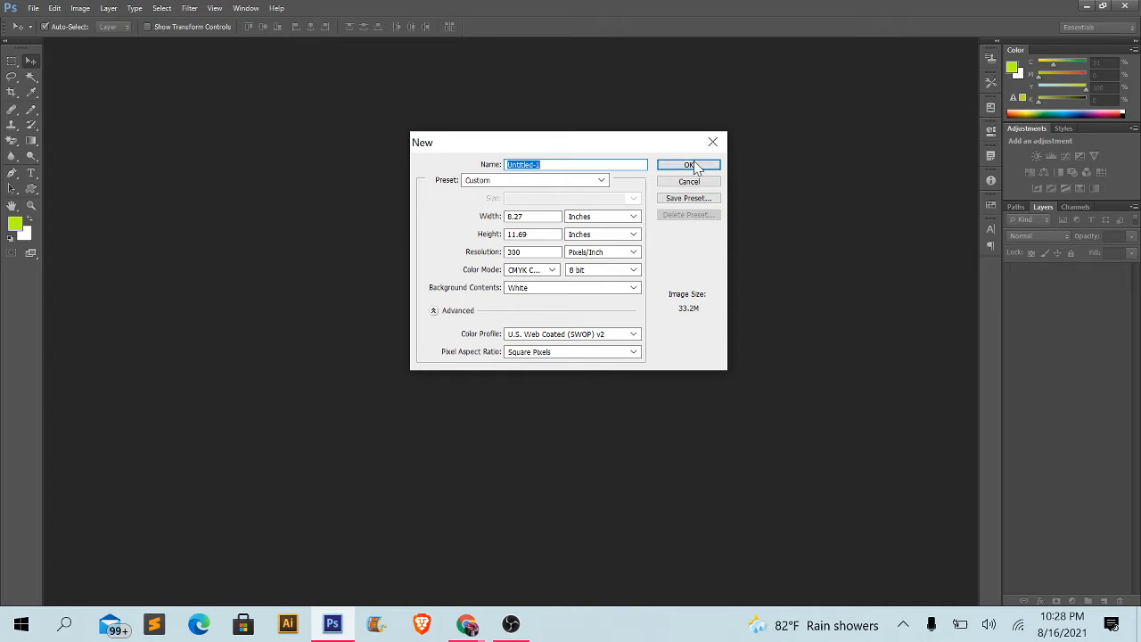
- Create a new 8.27 × 11.69 inch CMYK document at 300 pixels/inch with a white background
left_click(677, 181)
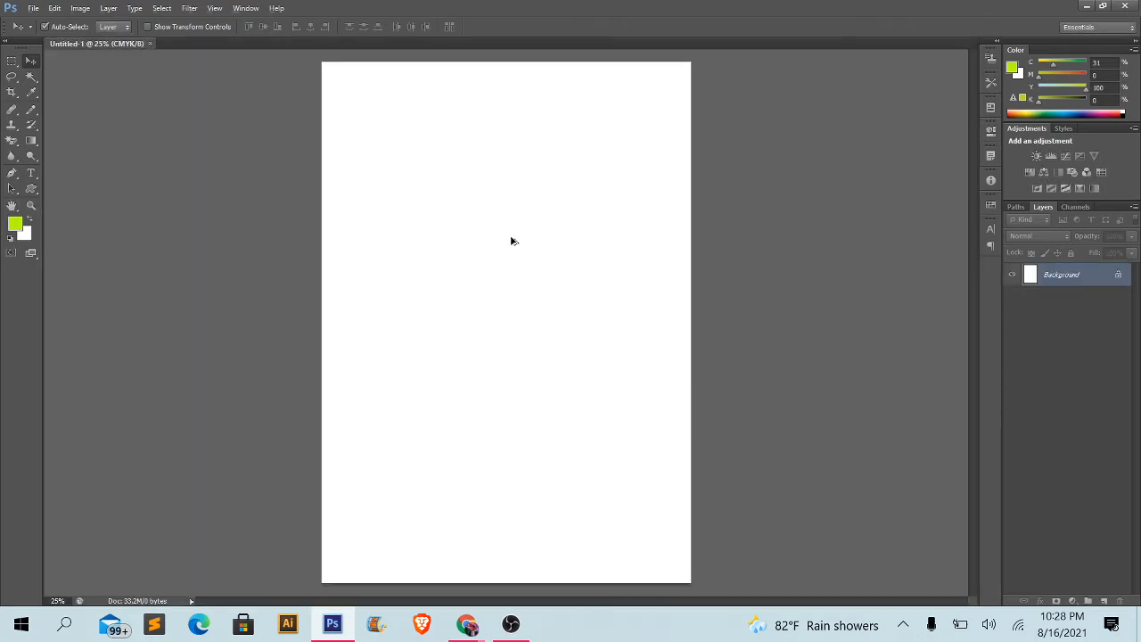
key("alt")
- Detach the Layers panel from its group and float it just beyond the page's right edge
left_click_drag(1046, 207, 576, 101)
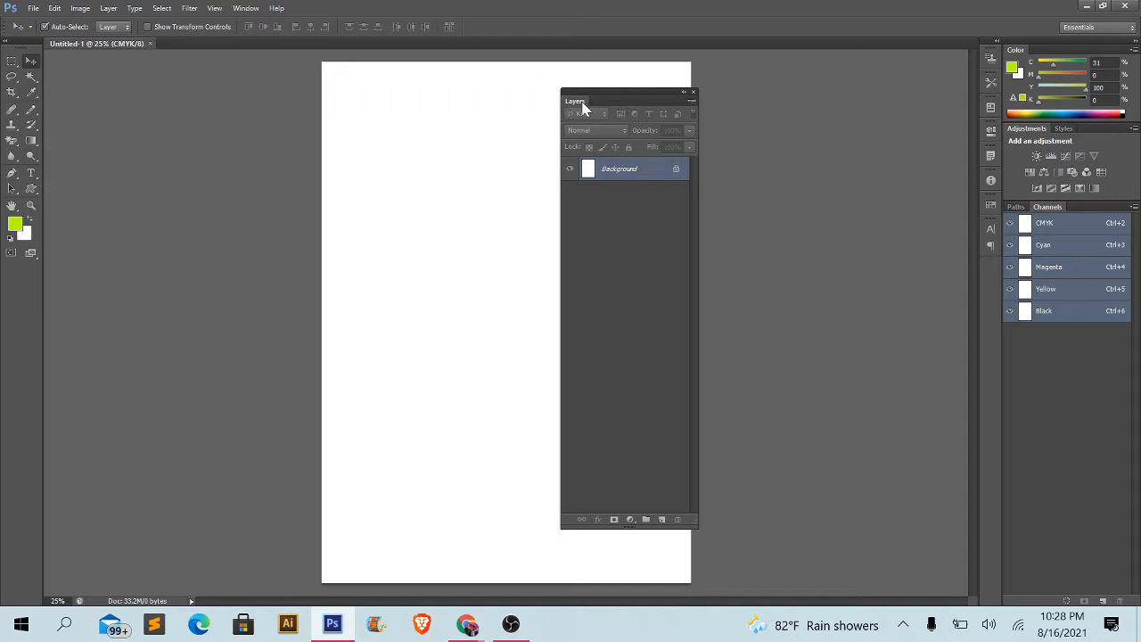
left_click_drag(571, 105, 536, 95)
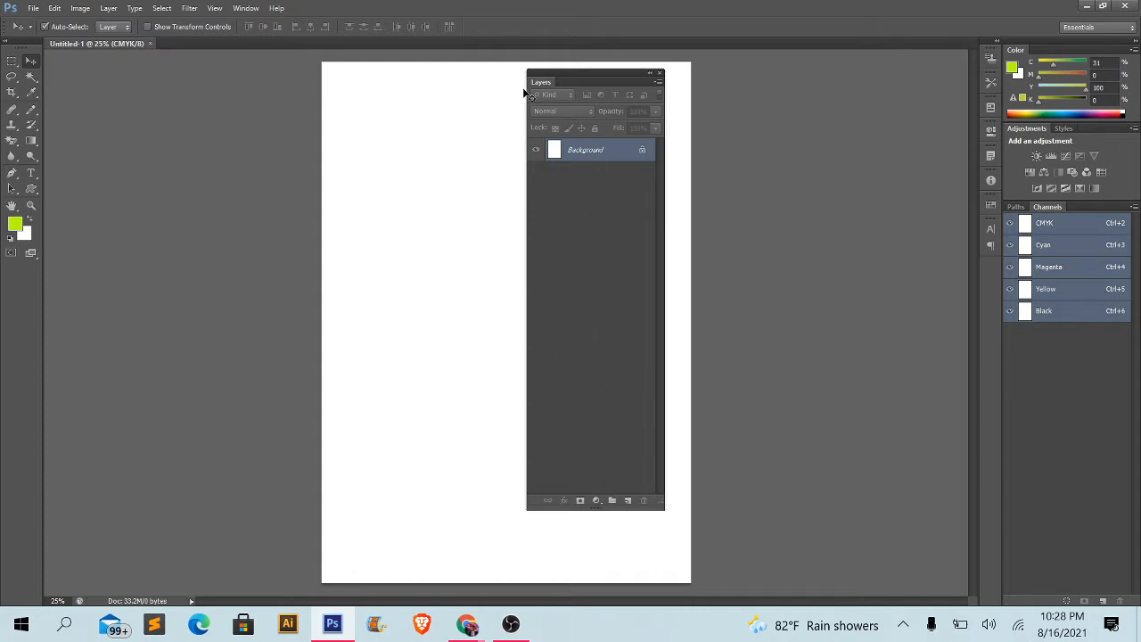
left_click_drag(544, 86, 794, 86)
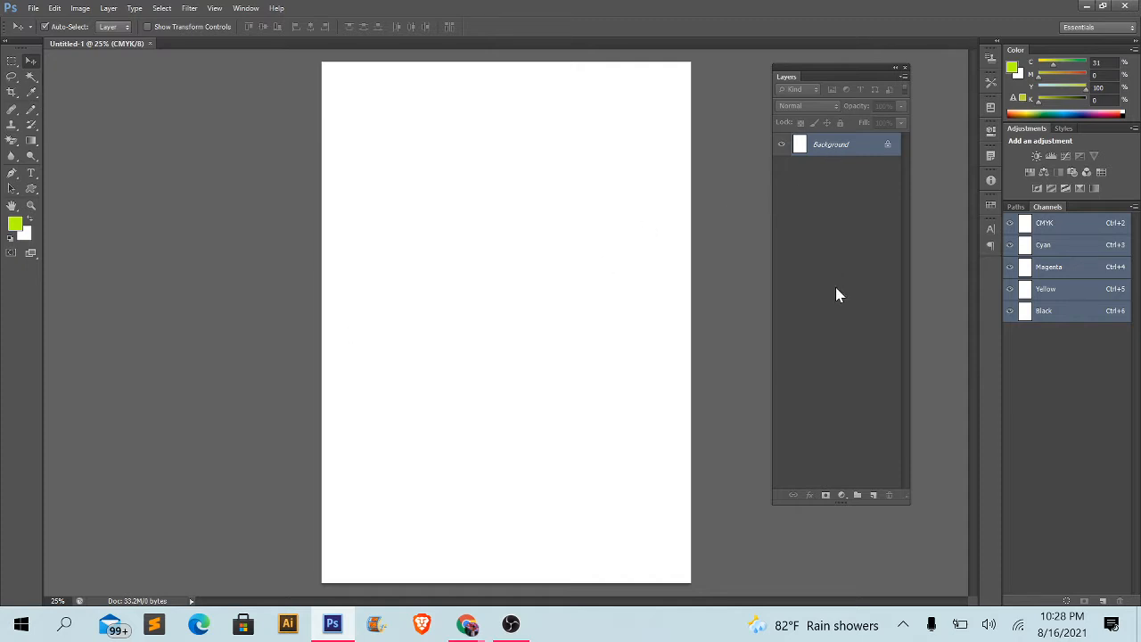
- Draw three green rectangles: a large one on the upper page, one about 1012 × 613 px below it, and one about 589 × 353 px upper right
left_click(32, 189)
left_click(88, 189)
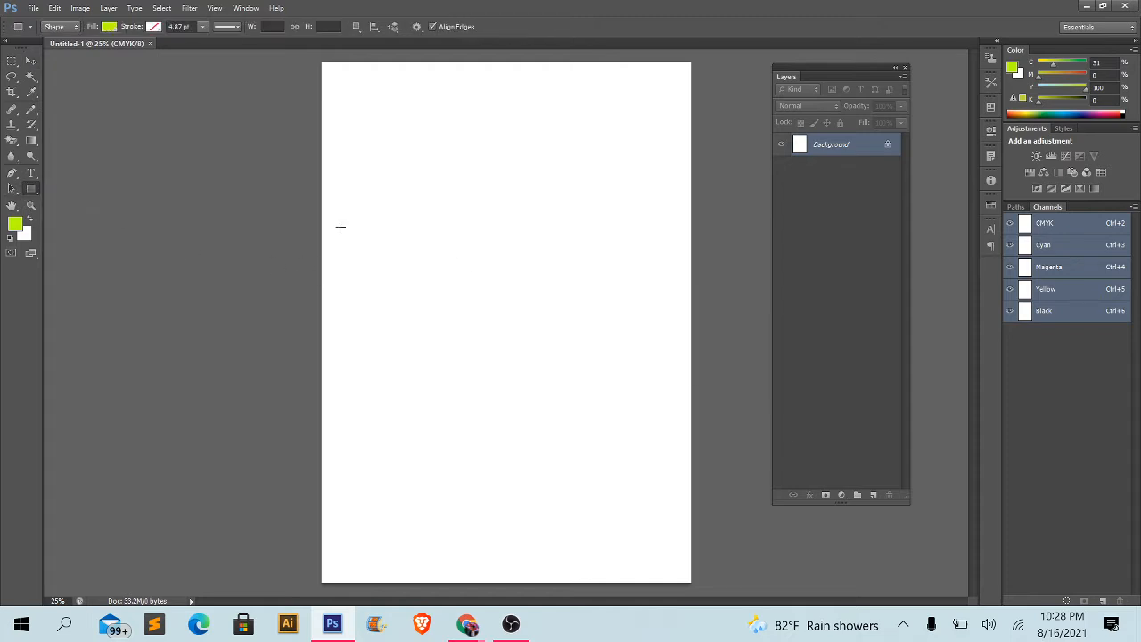
left_click(27, 192)
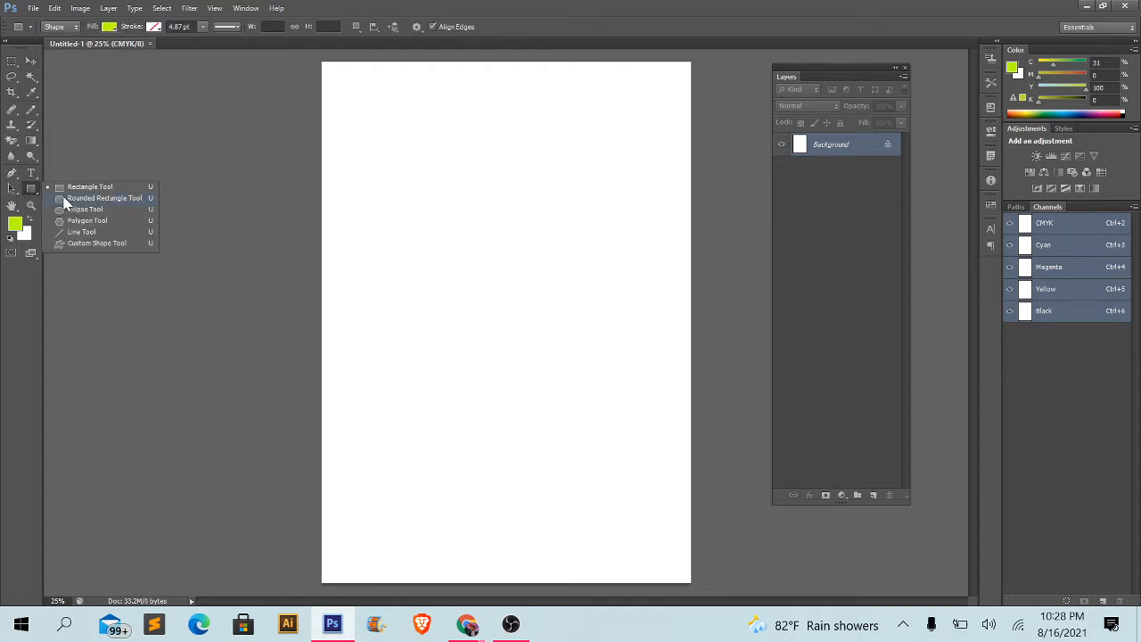
left_click(65, 187)
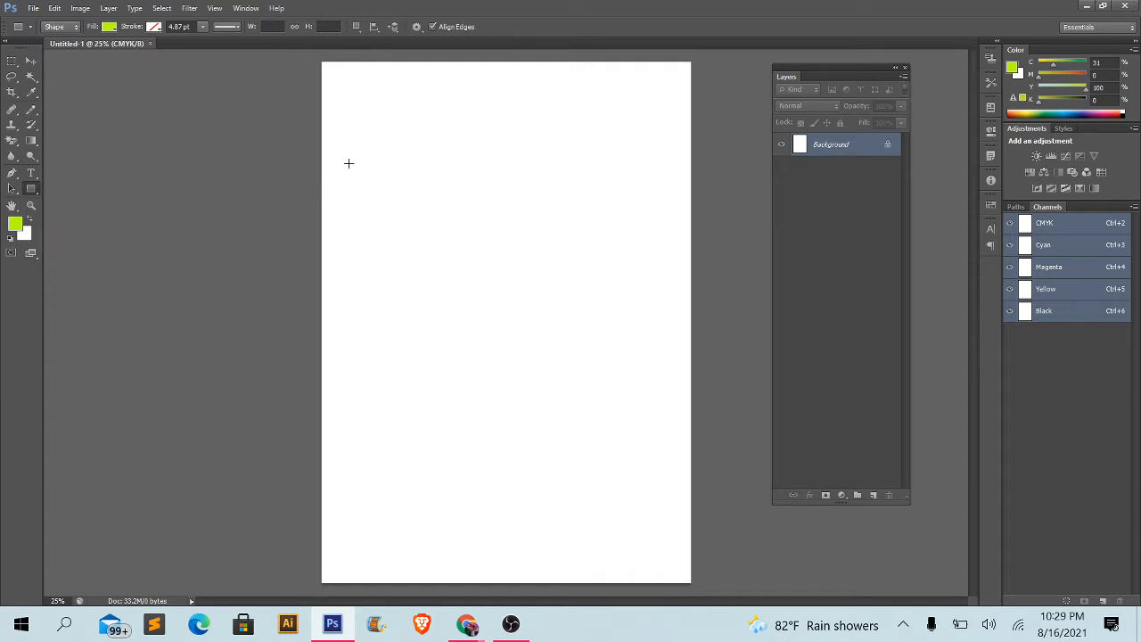
left_click_drag(348, 163, 565, 277)
left_click_drag(396, 360, 546, 451)
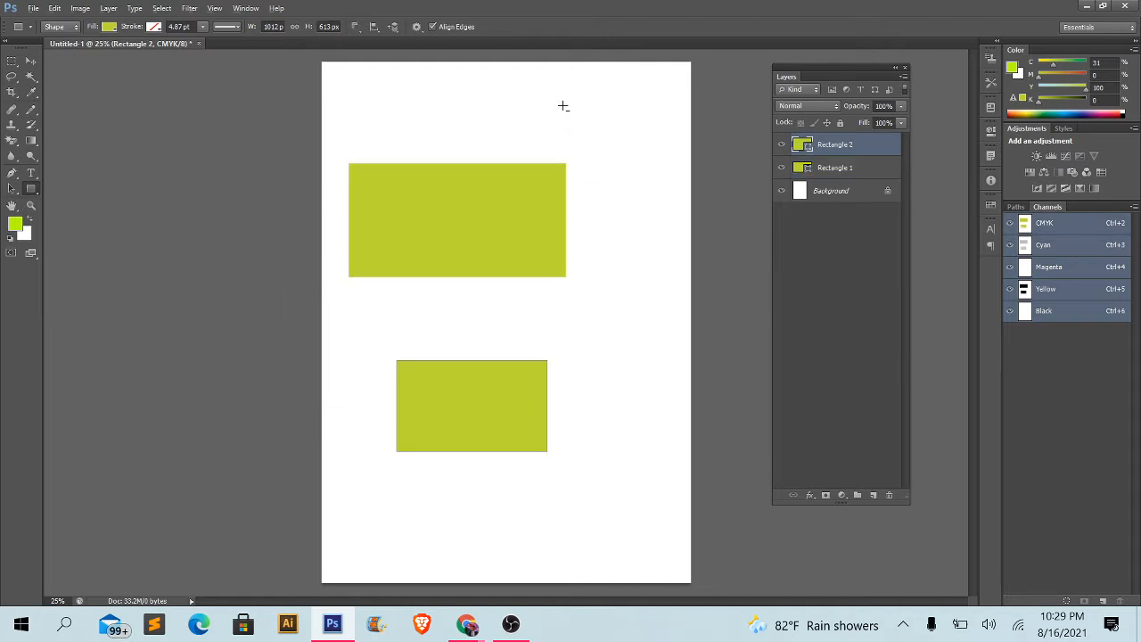
left_click_drag(575, 97, 664, 149)
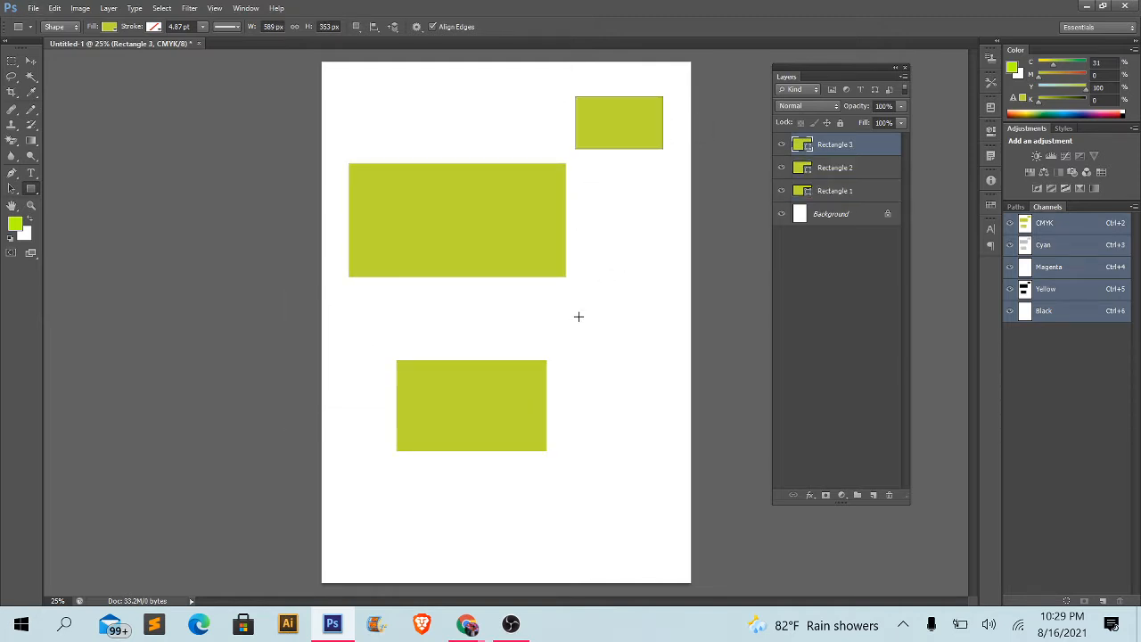
left_click_drag(576, 305, 669, 403)
left_click_drag(483, 484, 645, 563)
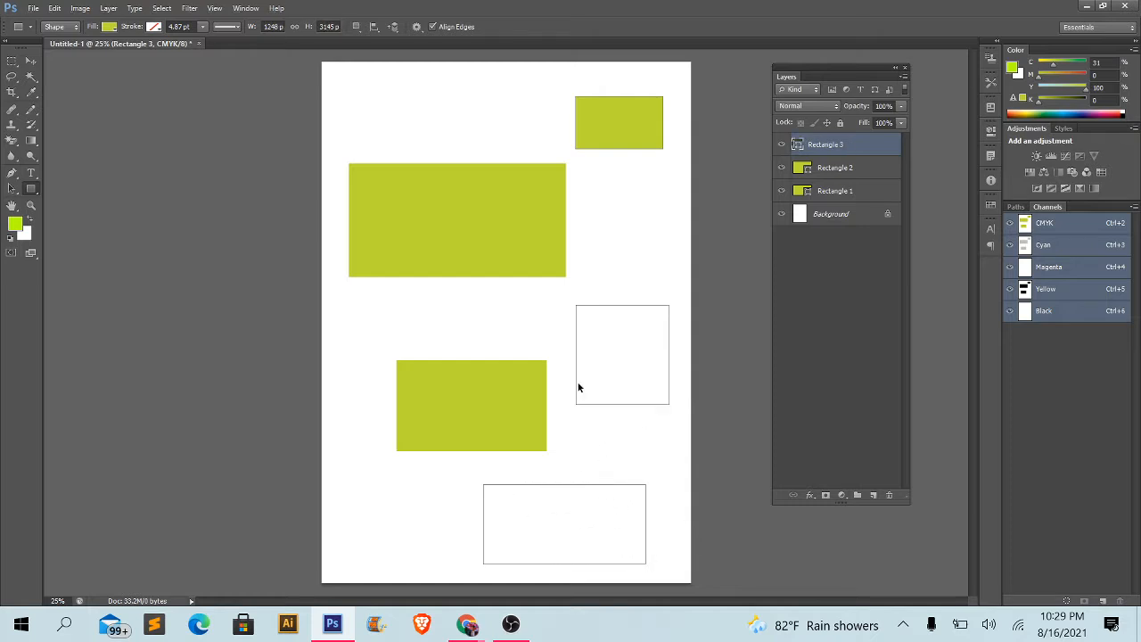
key("ctrl+z")
key("ctrl+z")
key("ctrl+z")
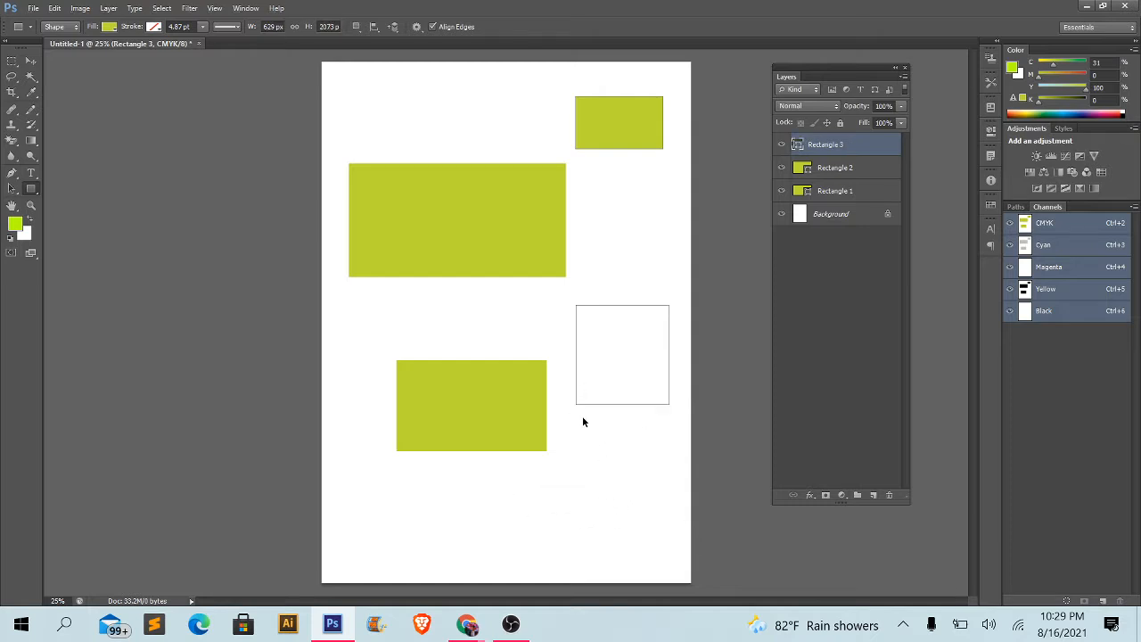
key("ctrl+z")
- Draw two more near-square rectangles along the page's right side, the upper one about 588 × 605 px and overhanging the edge
left_click_drag(584, 370, 681, 474)
left_click_drag(612, 234, 699, 324)
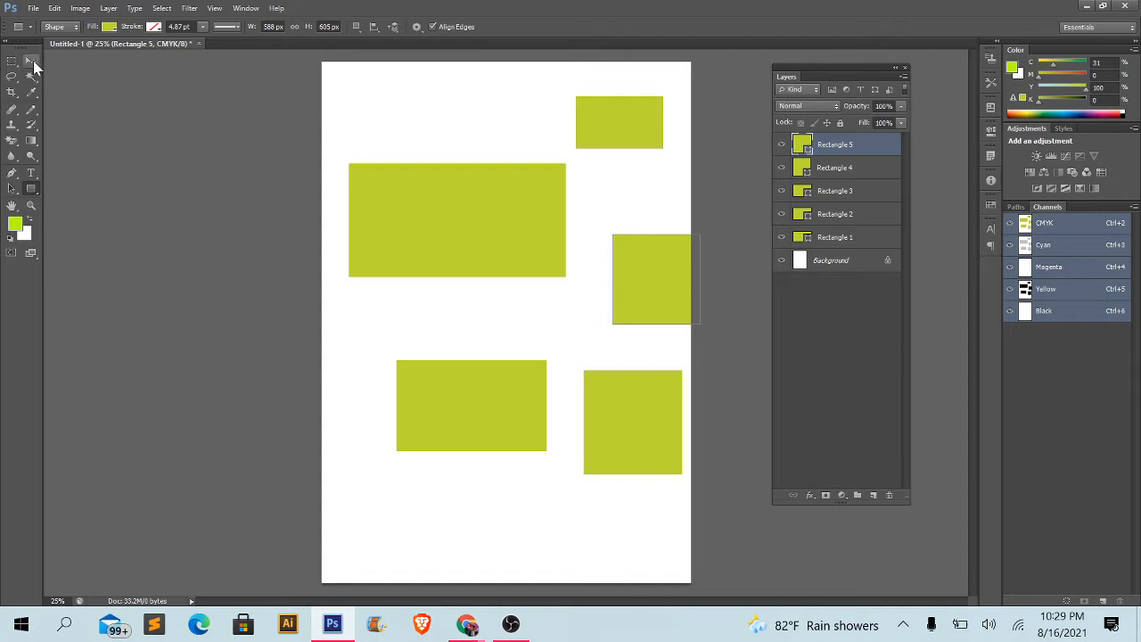
- Reposition three rectangles: Rectangle 5 fully onto the page, Rectangle 1 up and across the left page edge, and Rectangle 3 closer to the top
left_click(31, 61)
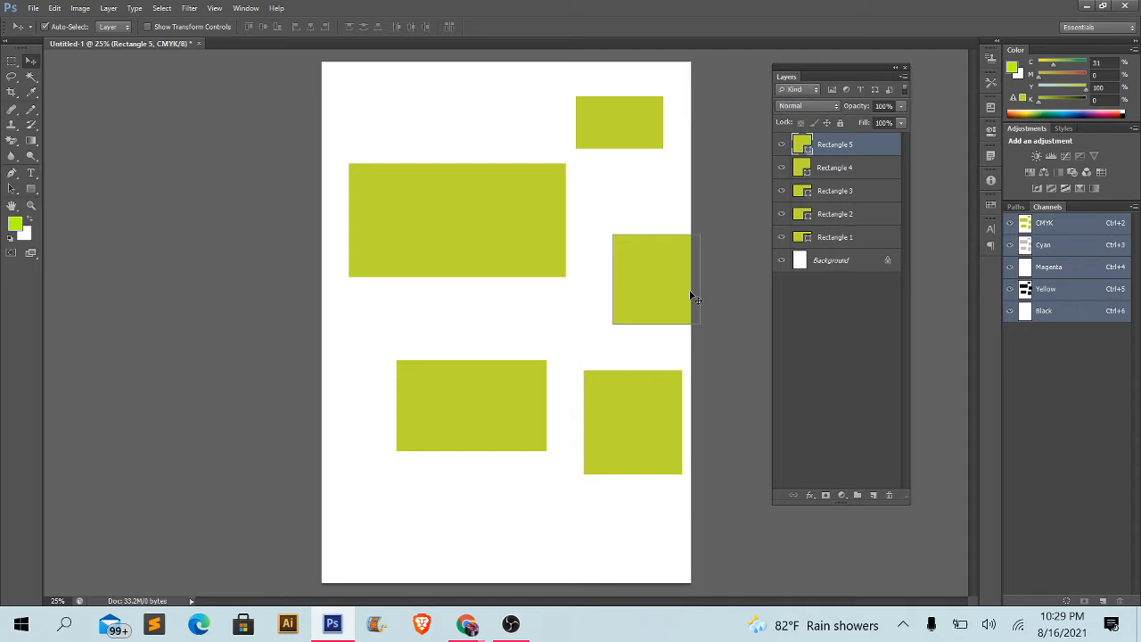
left_click_drag(661, 296, 615, 305)
left_click_drag(513, 255, 487, 228)
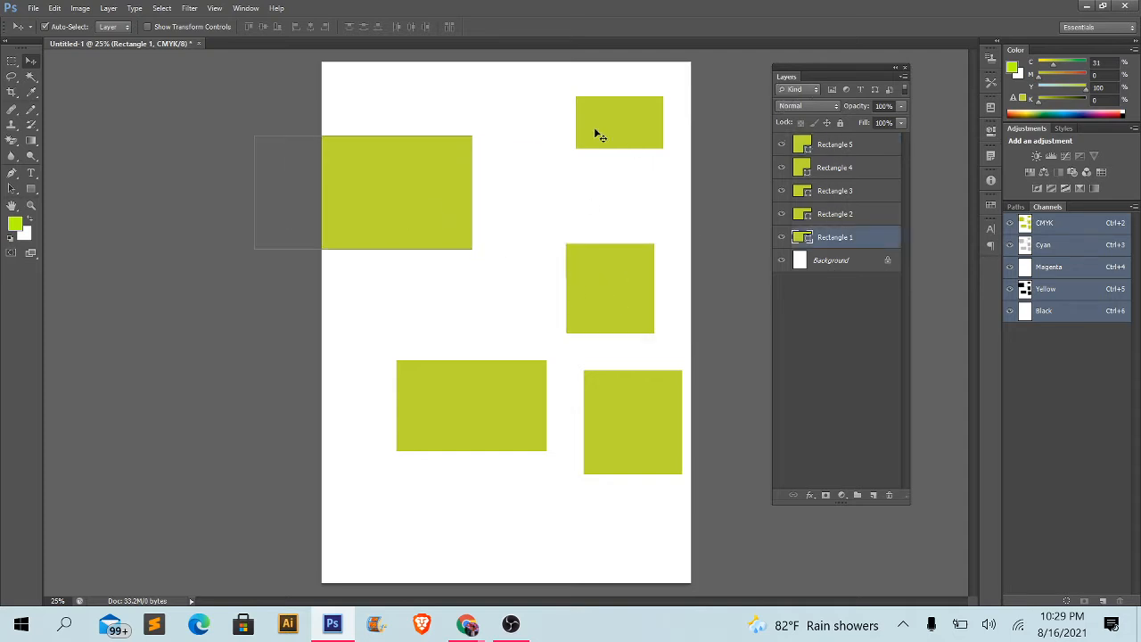
left_click_drag(594, 130, 584, 107)
left_click_drag(476, 201, 483, 150)
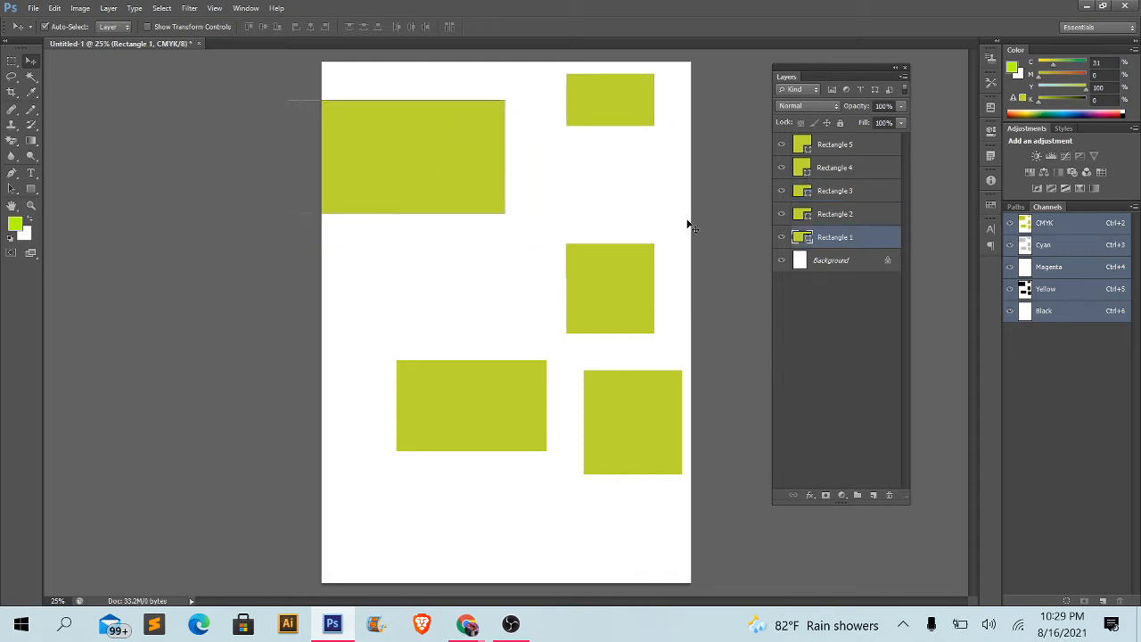
- Select the small top, middle-right and lower-left rectangles in turn on the canvas to identify the layer of each
left_click(624, 113)
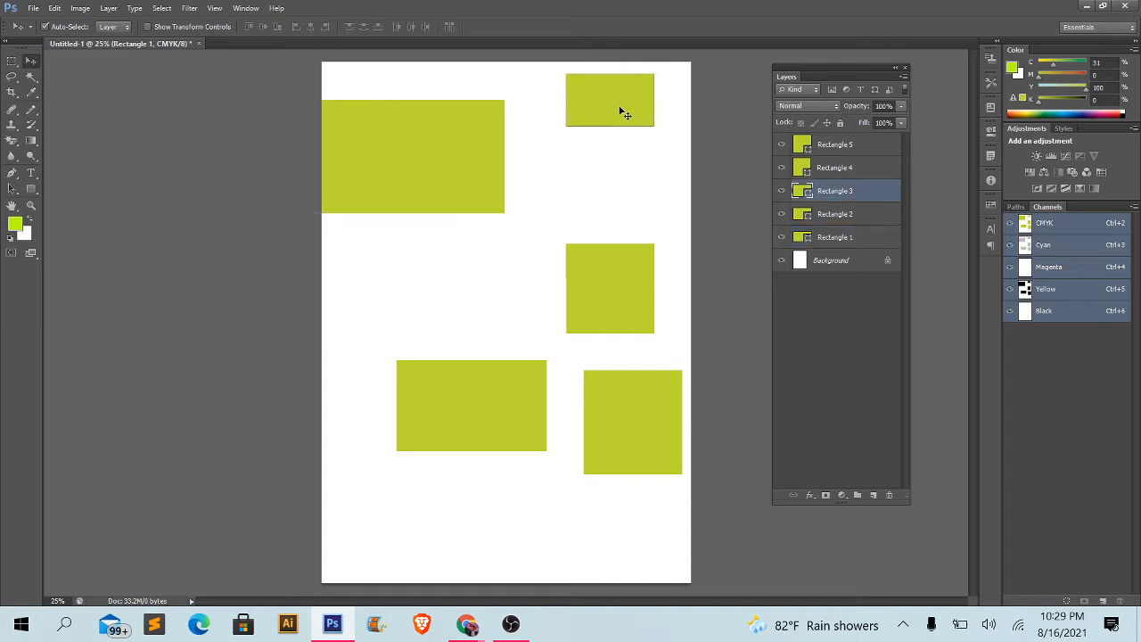
left_click(592, 274)
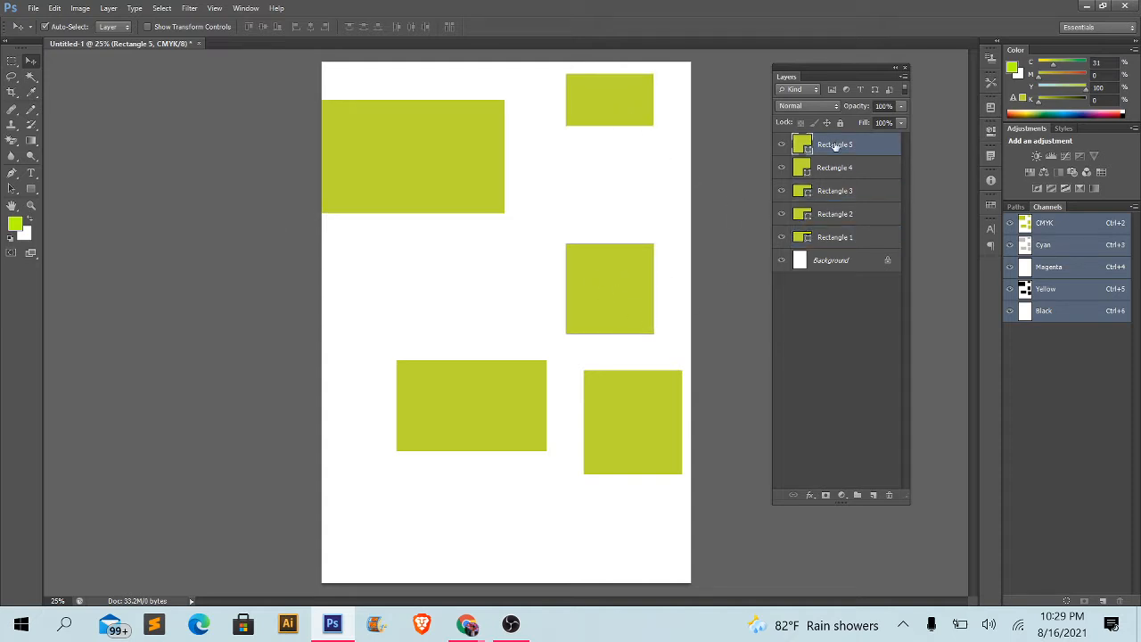
left_click(454, 436)
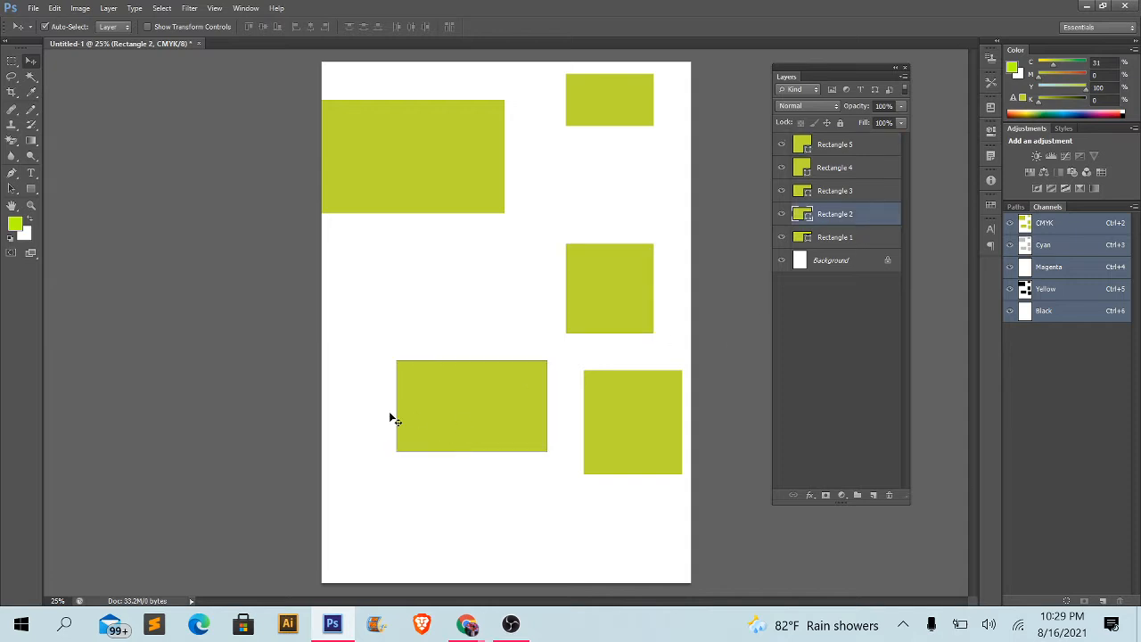
- Rearrange the rectangles, placing Rectangle 2 across the left page edge beneath Rectangle 1, with Rectangle 5 above Rectangle 4 in the right half
left_click_drag(433, 411, 348, 329)
left_click_drag(632, 321, 632, 277)
left_click_drag(603, 417, 553, 426)
left_click_drag(448, 346, 462, 353)
left_click_drag(640, 272, 663, 273)
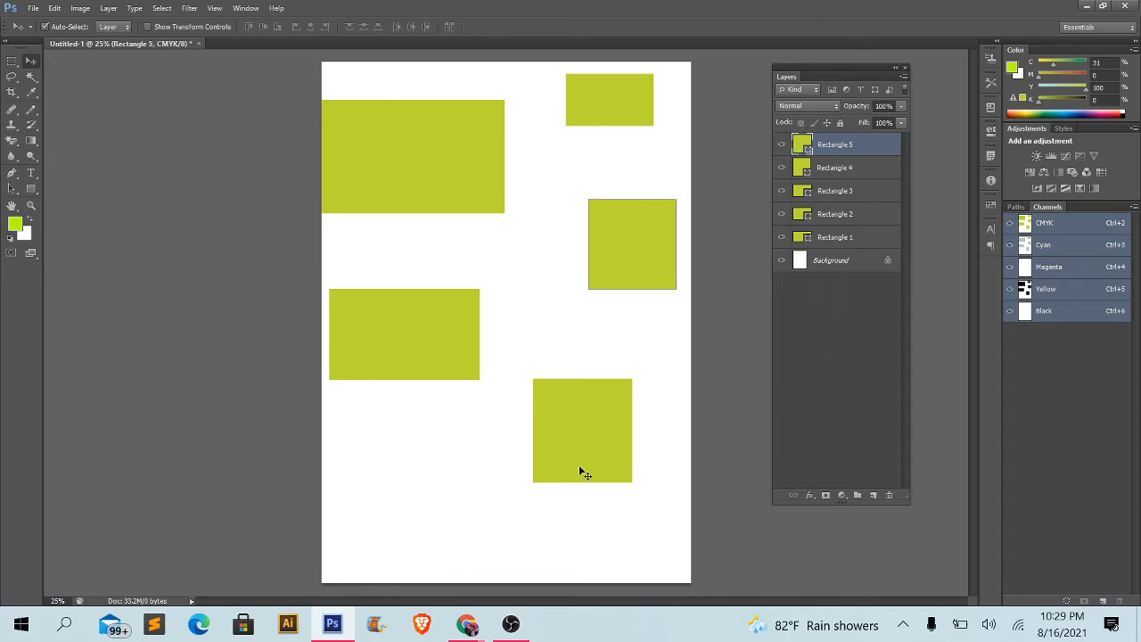
left_click_drag(416, 365, 385, 365)
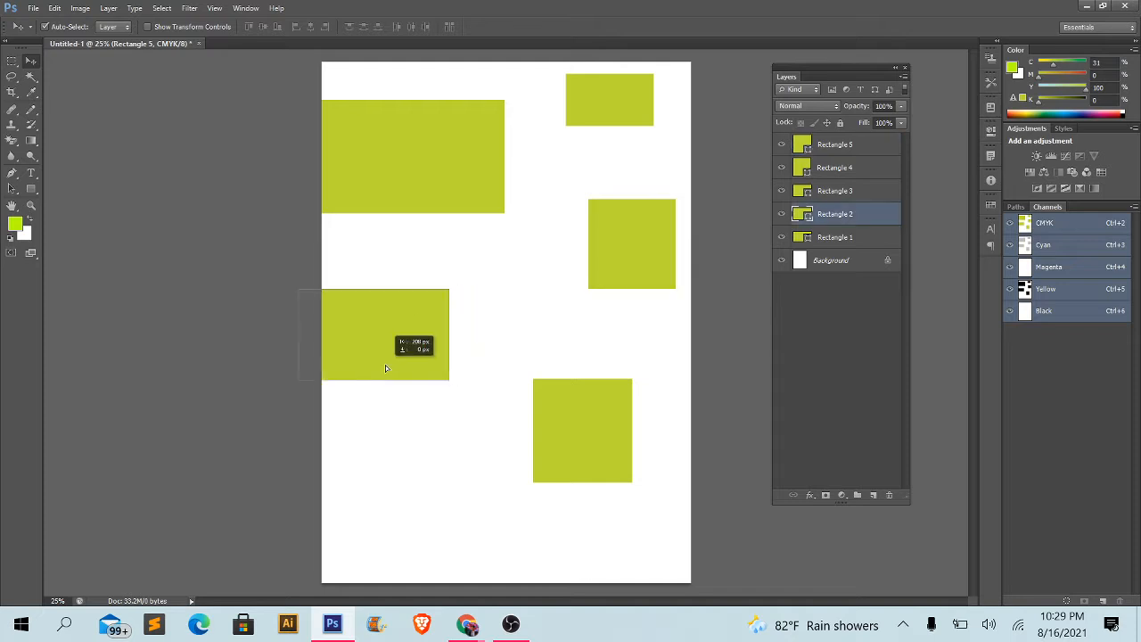
left_click_drag(606, 267, 563, 272)
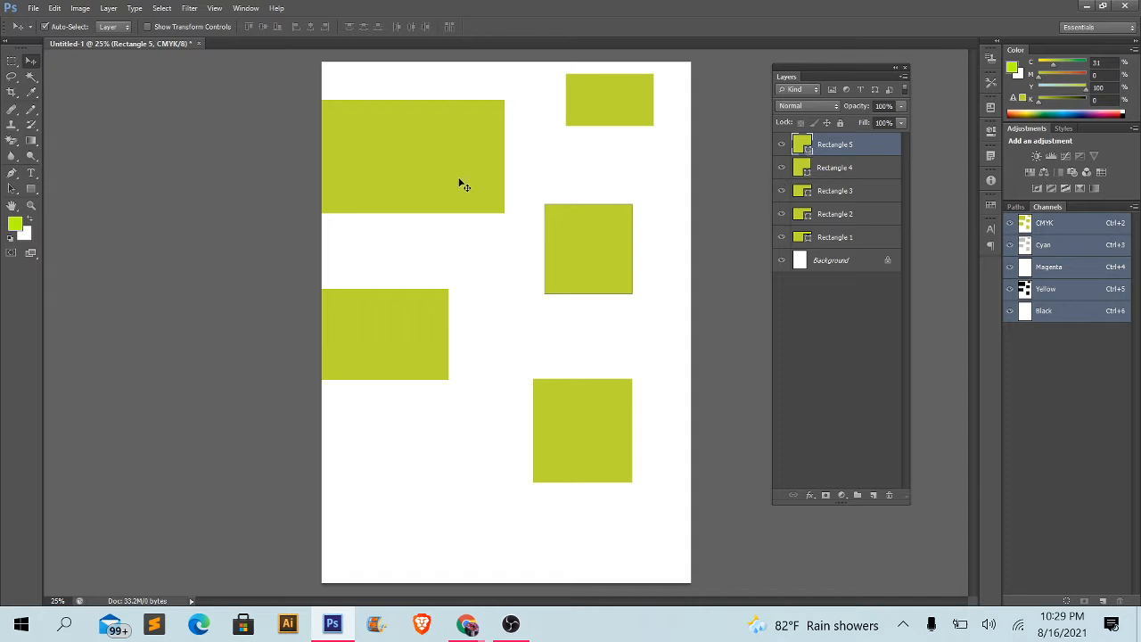
left_click_drag(461, 181, 469, 158)
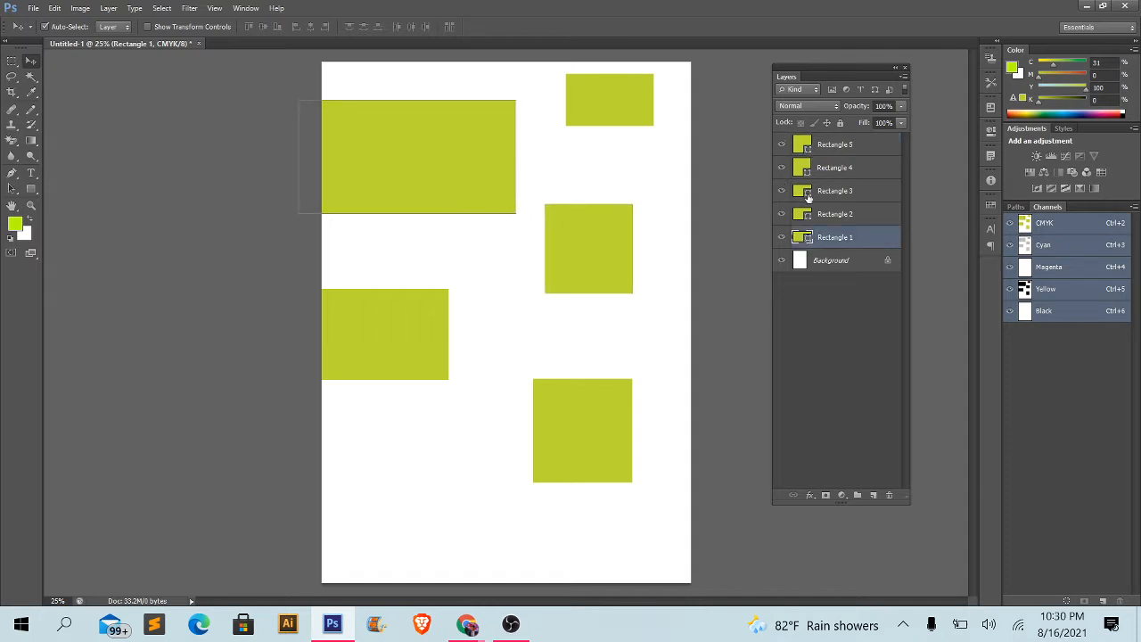
- Change the fill colour of Rectangle 5 to black (#000000)
scroll(815, 198, "up", 4)
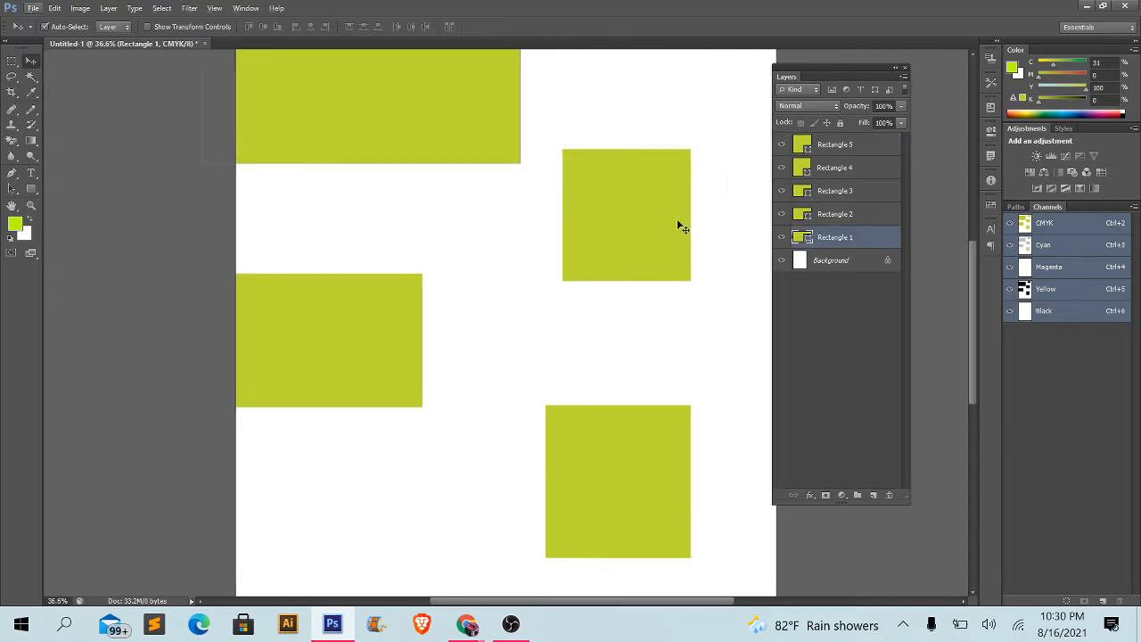
left_click_drag(672, 154, 636, 259)
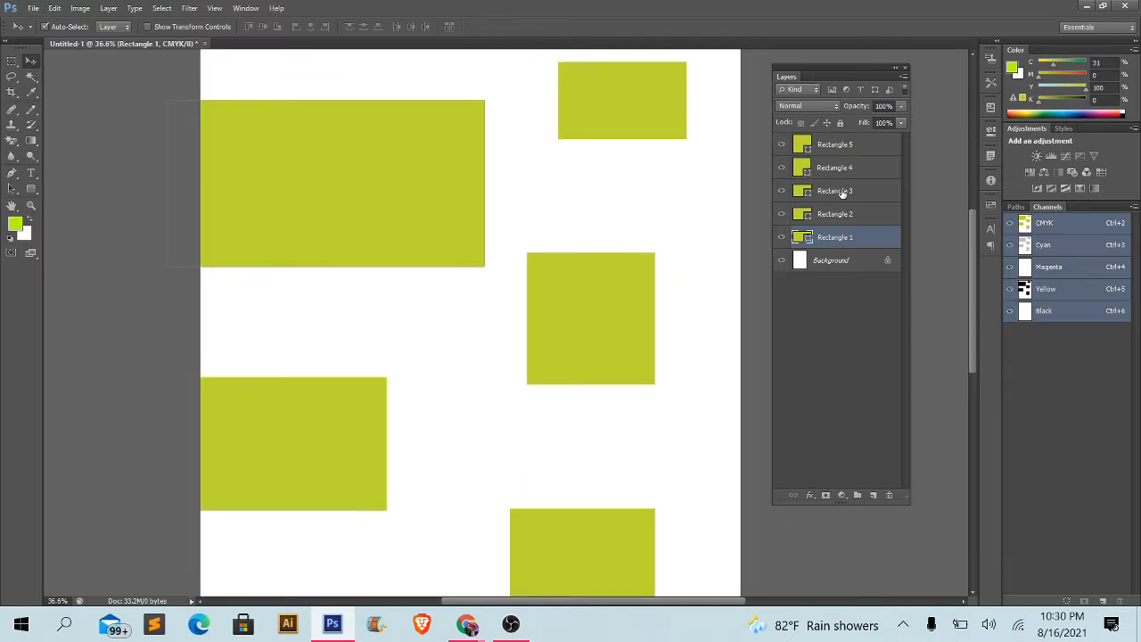
left_click(843, 144)
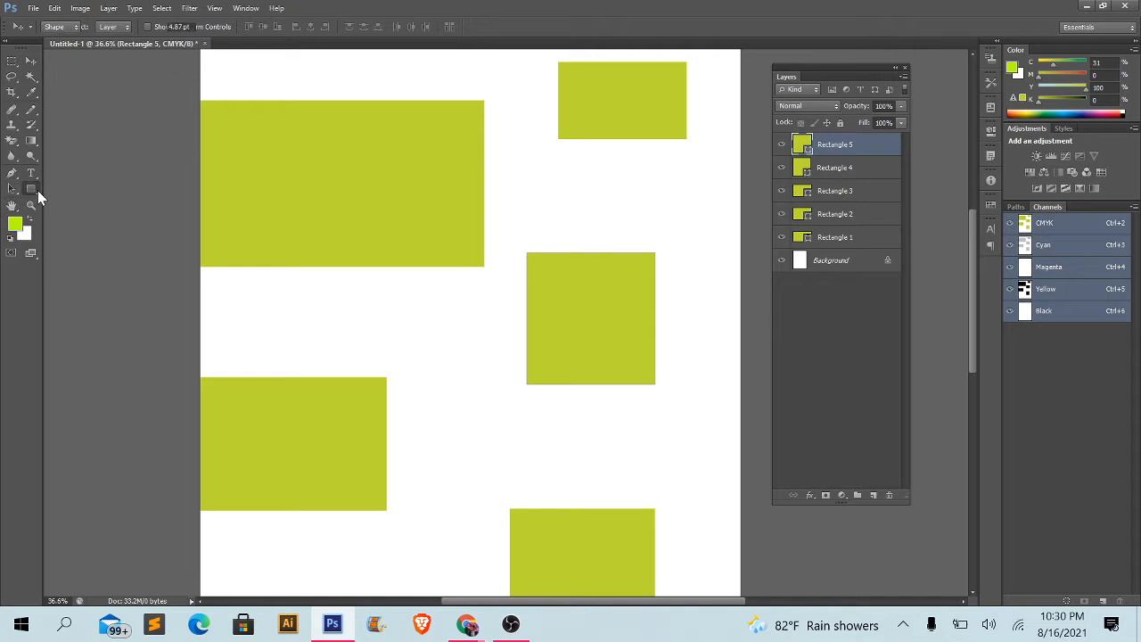
left_click(34, 189)
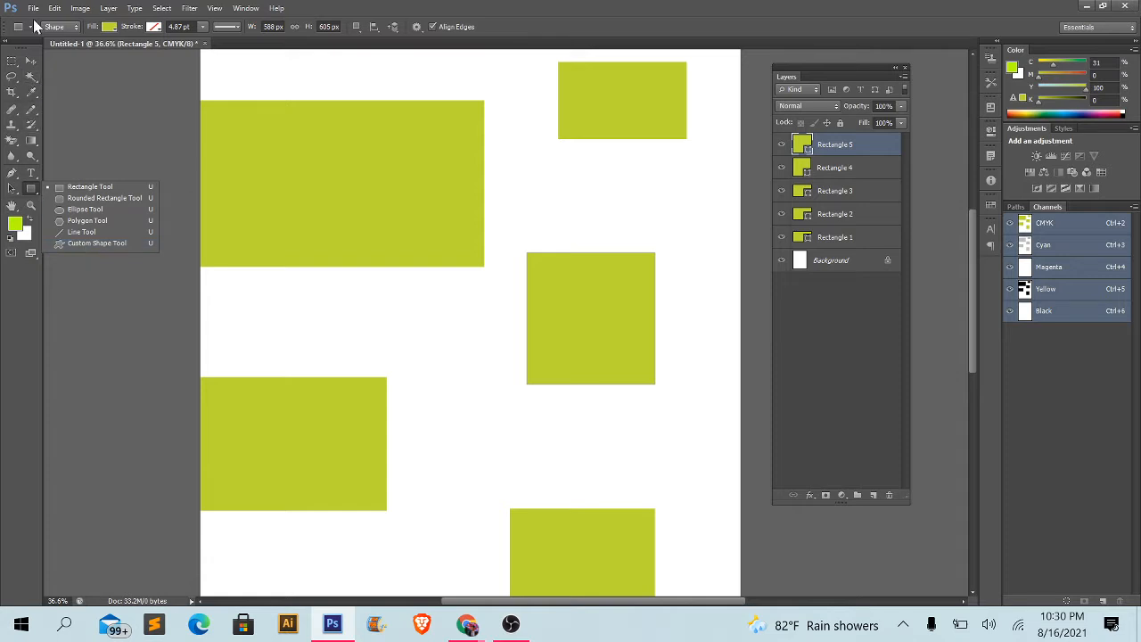
left_click(30, 62)
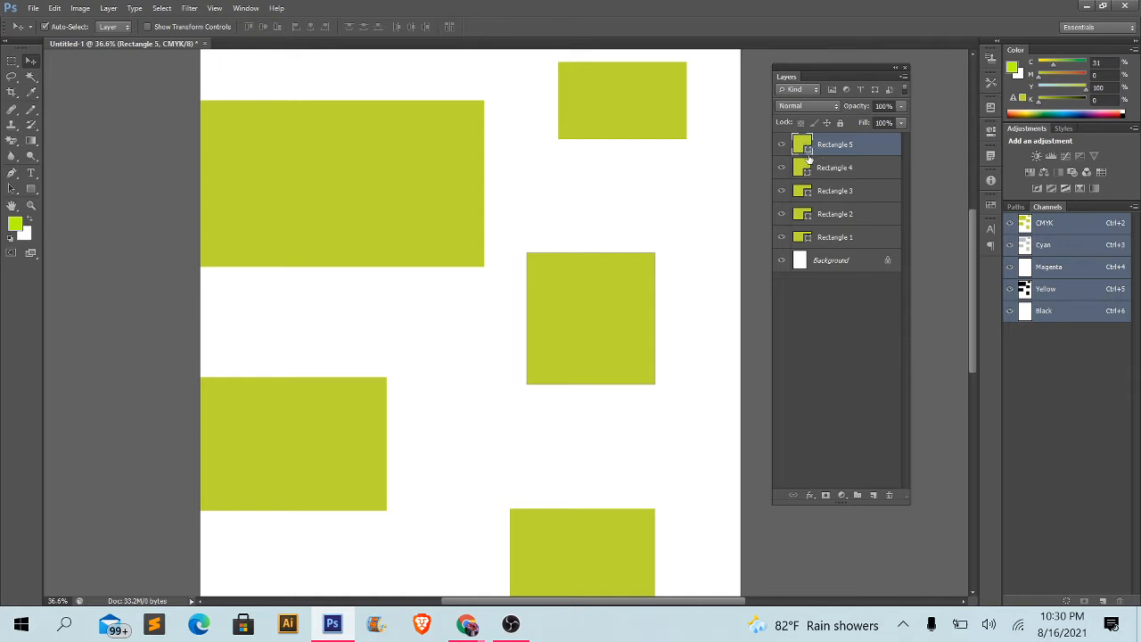
double_click(807, 150)
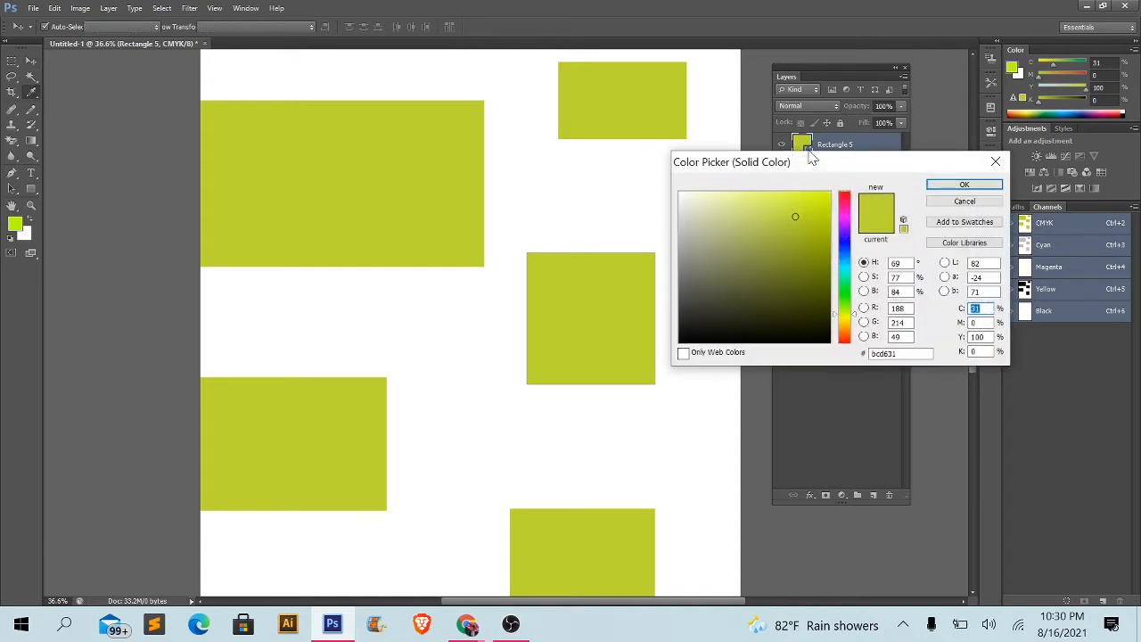
left_click_drag(734, 173, 687, 130)
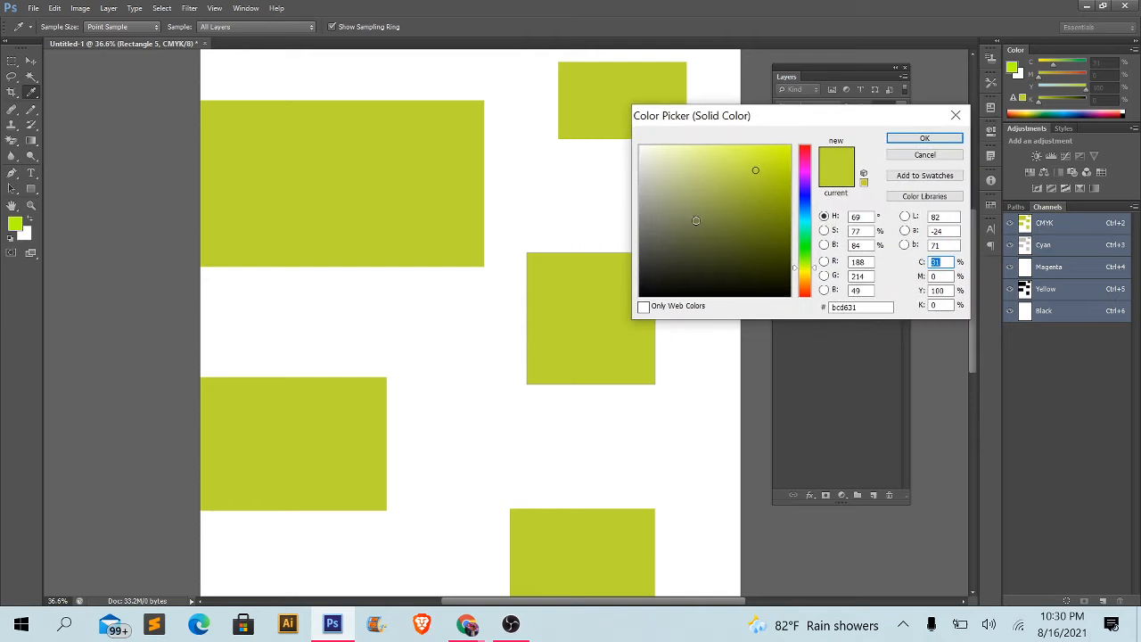
left_click_drag(699, 221, 556, 365)
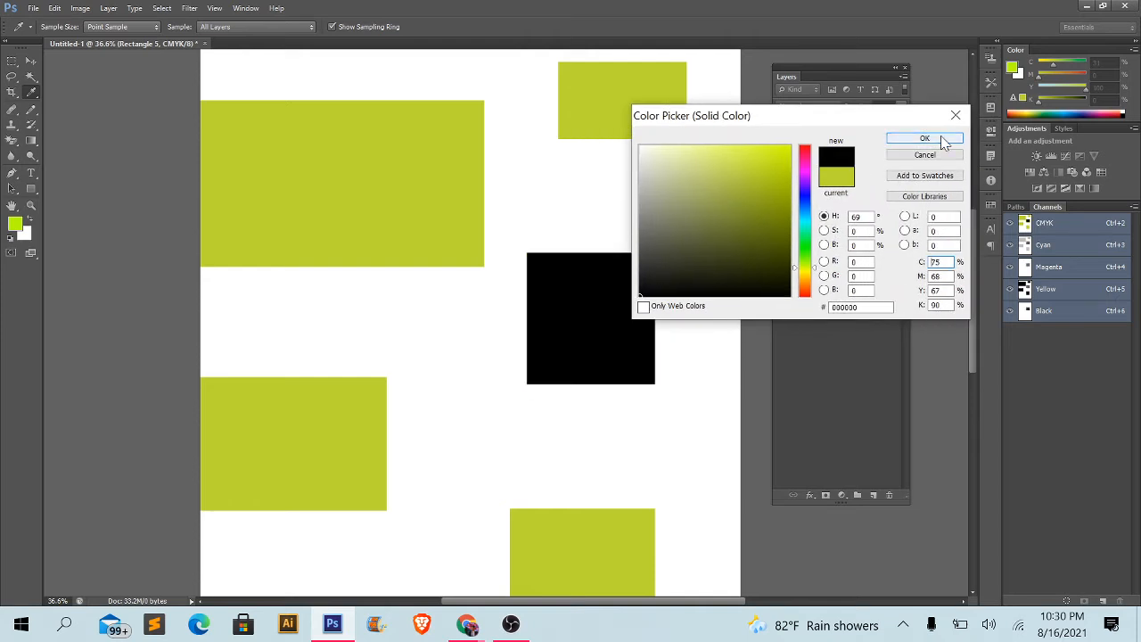
left_click(927, 138)
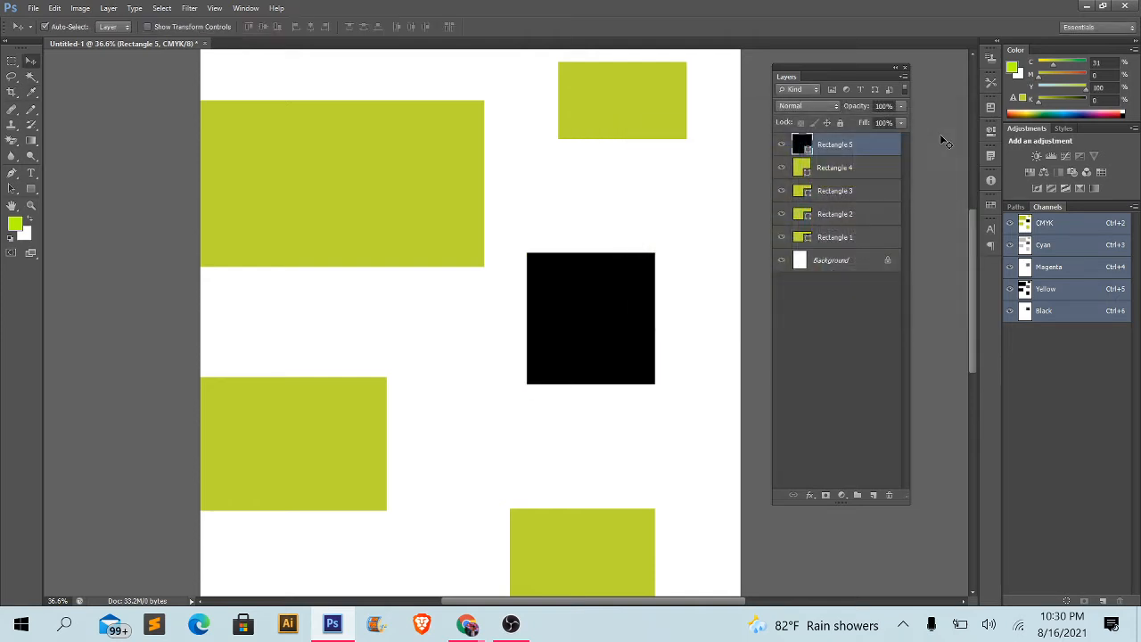
- Change the fill colour of Rectangle 4 to pink (#ed1b97)
left_click(827, 172)
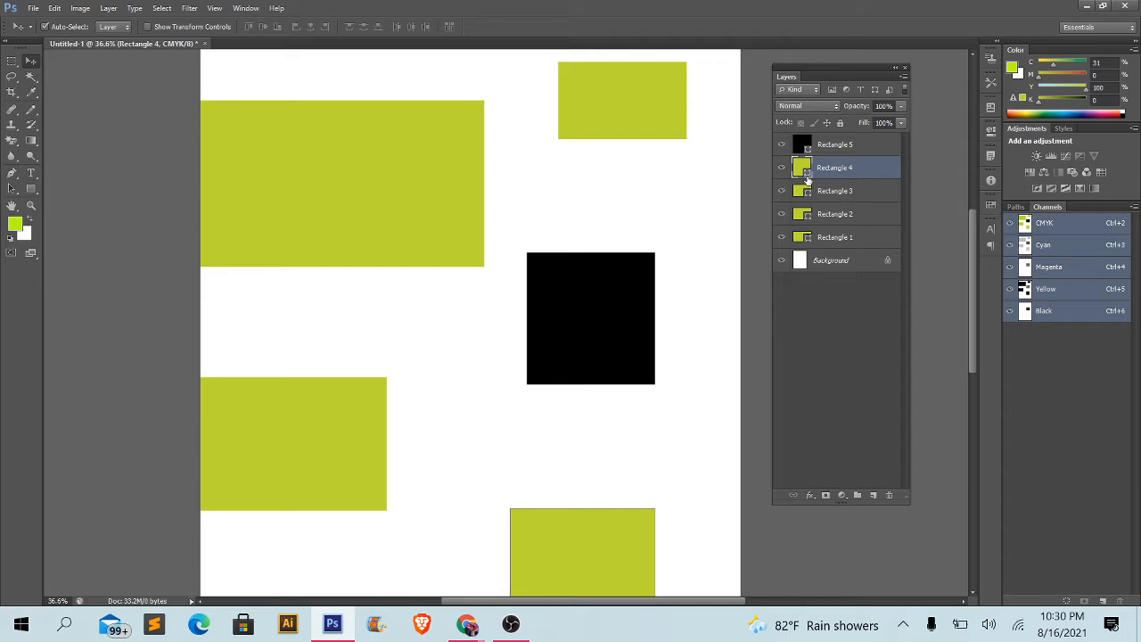
double_click(806, 169)
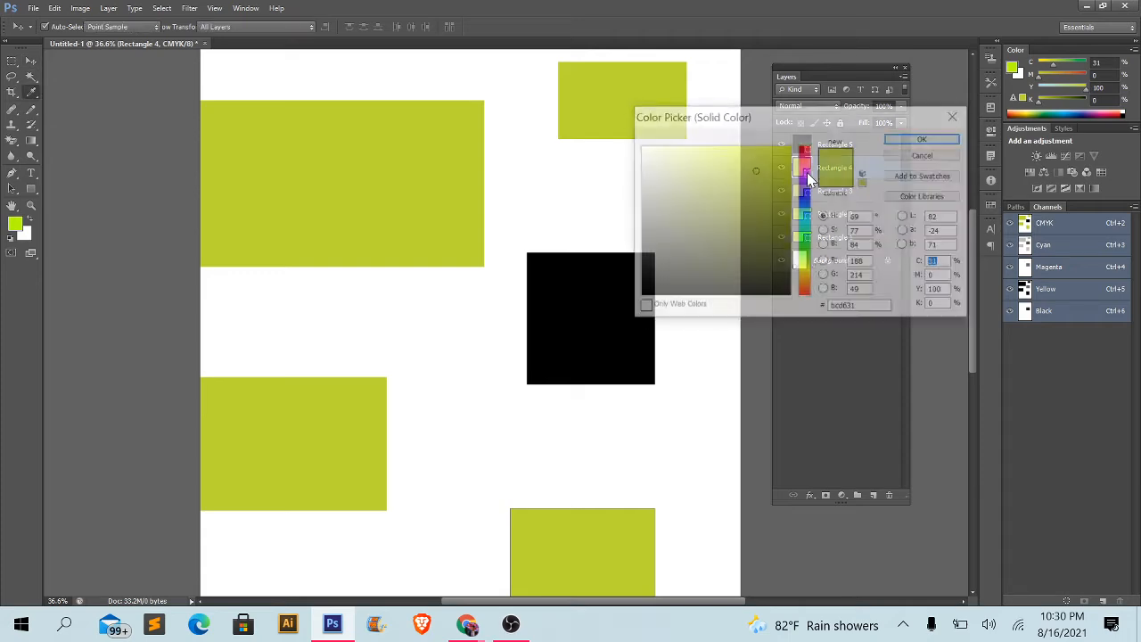
left_click_drag(693, 138, 691, 180)
left_click_drag(806, 300, 806, 212)
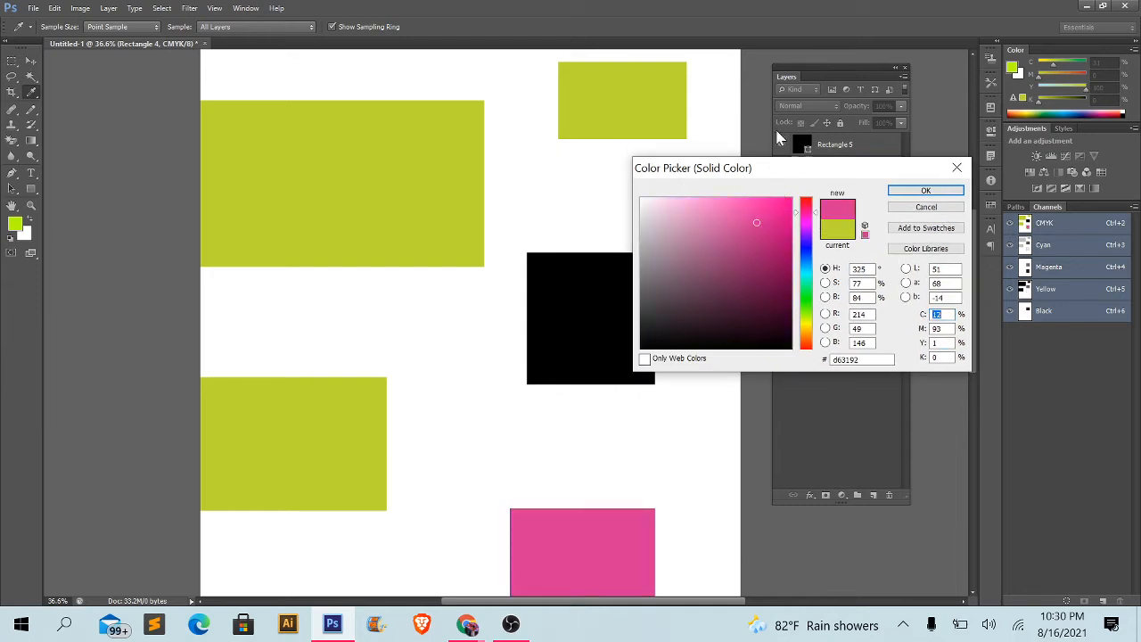
left_click_drag(719, 172, 812, 131)
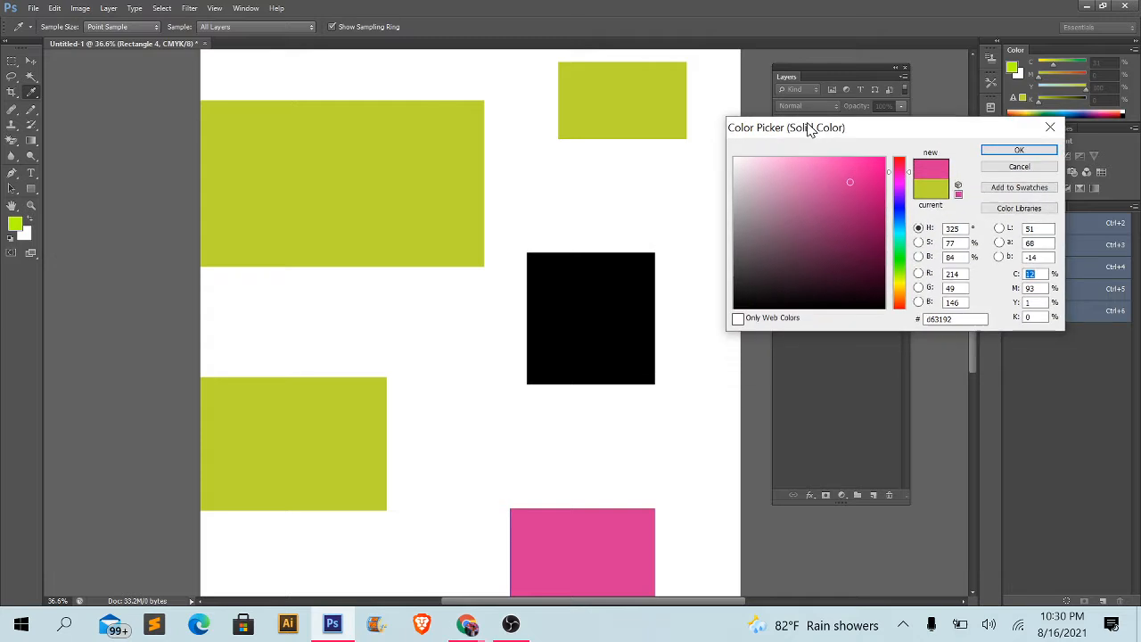
left_click(868, 167)
left_click(956, 319)
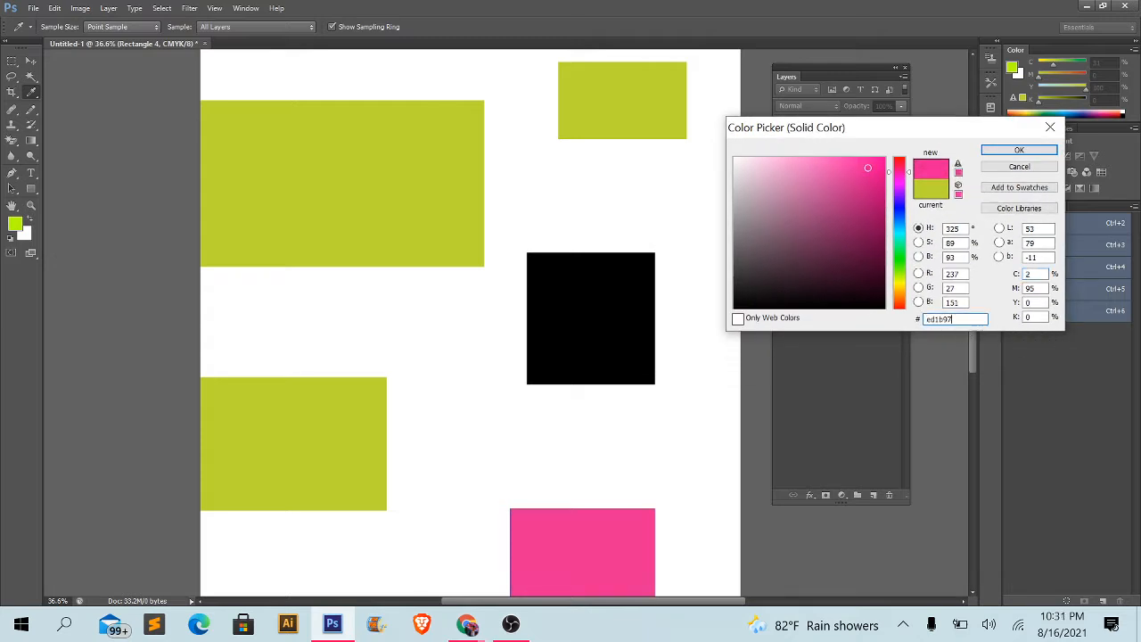
left_click_drag(956, 319, 928, 319)
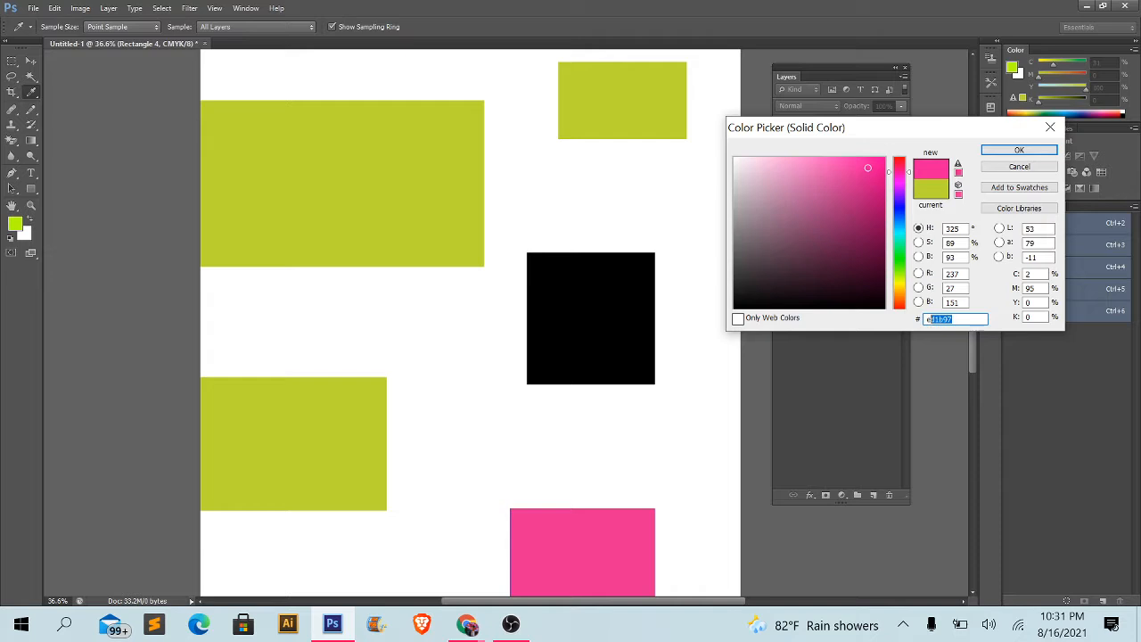
left_click(1020, 150)
- Change the fill colour of Rectangle 3 to red (#ff3535)
left_click(814, 198)
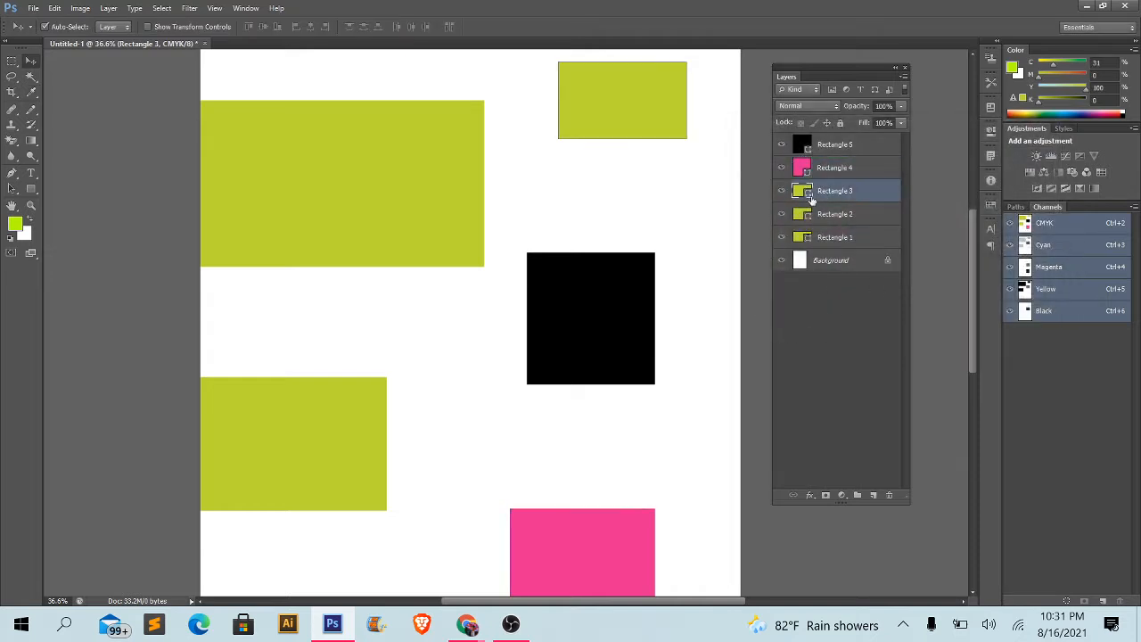
double_click(808, 195)
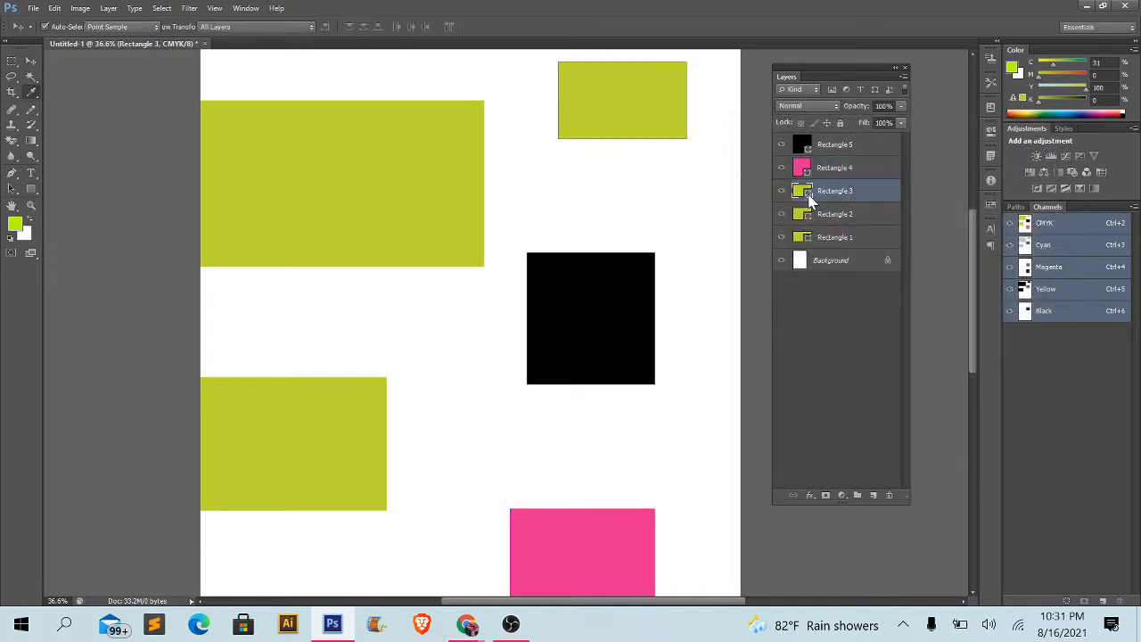
left_click(638, 294)
left_click(701, 170)
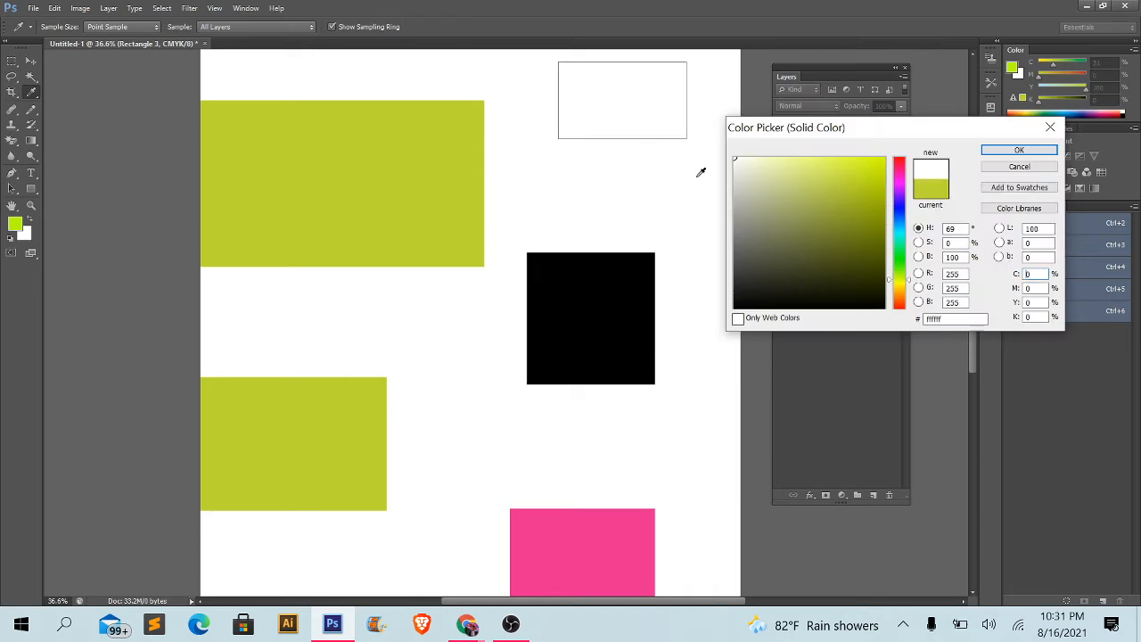
left_click(853, 157)
left_click_drag(898, 185, 899, 159)
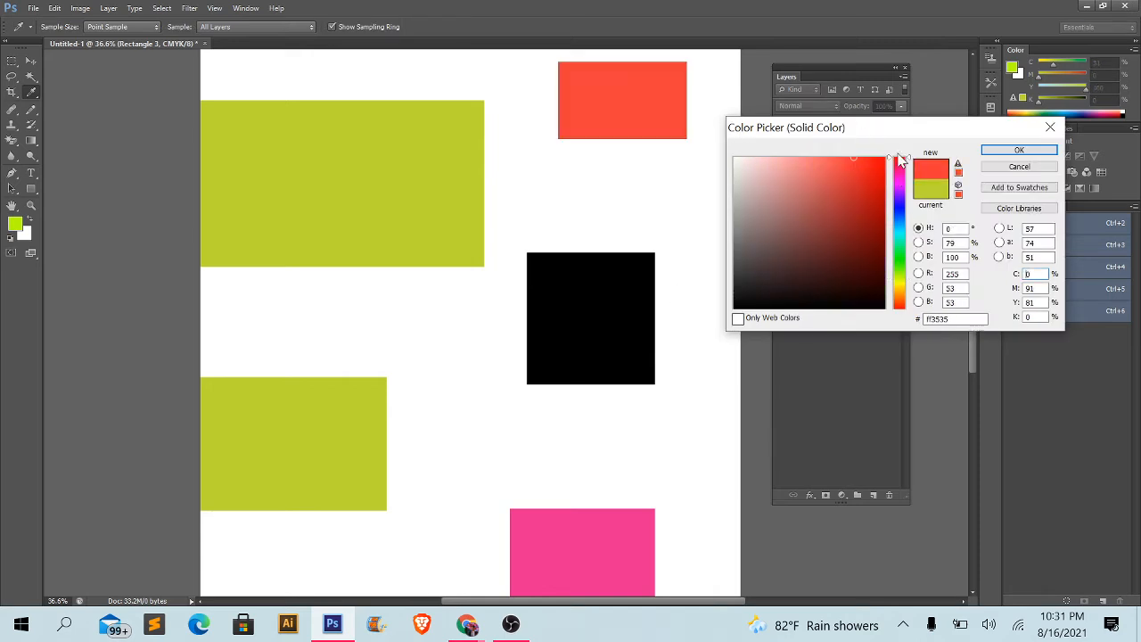
left_click(1019, 150)
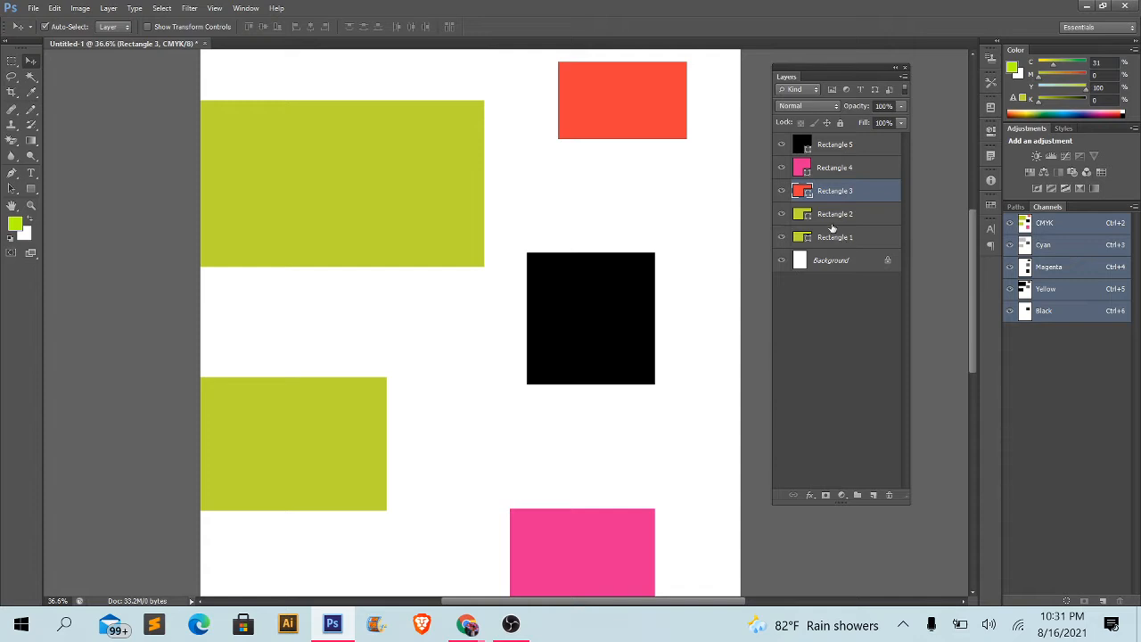
- Change the fill colour of Rectangle 2 to blue (#31c0d6)
left_click(818, 222)
double_click(807, 220)
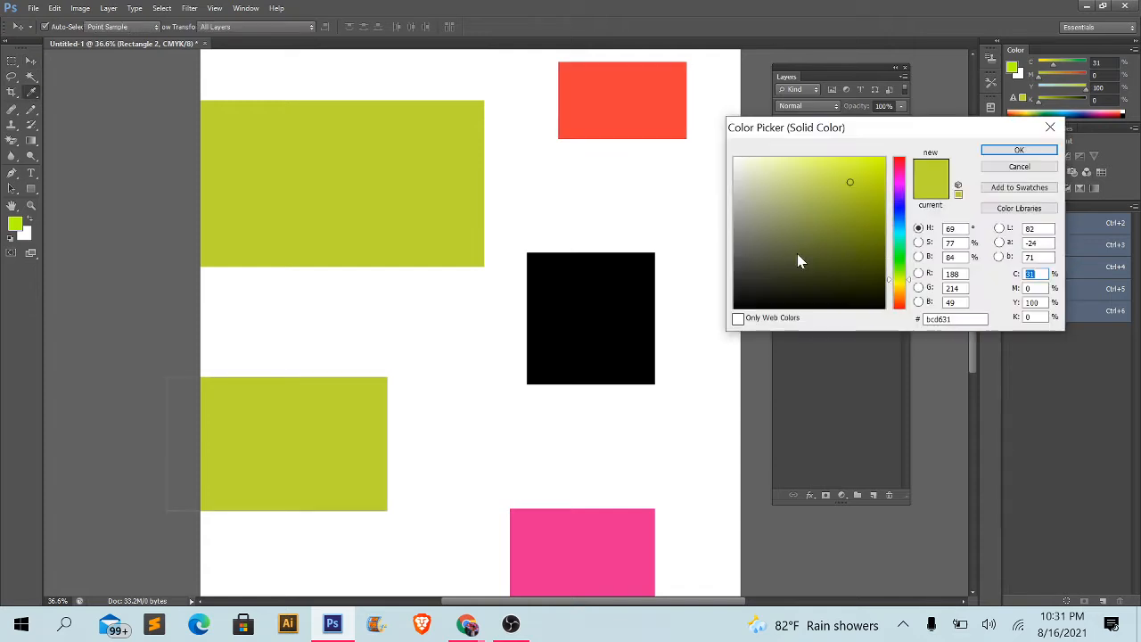
left_click(899, 266)
left_click(898, 232)
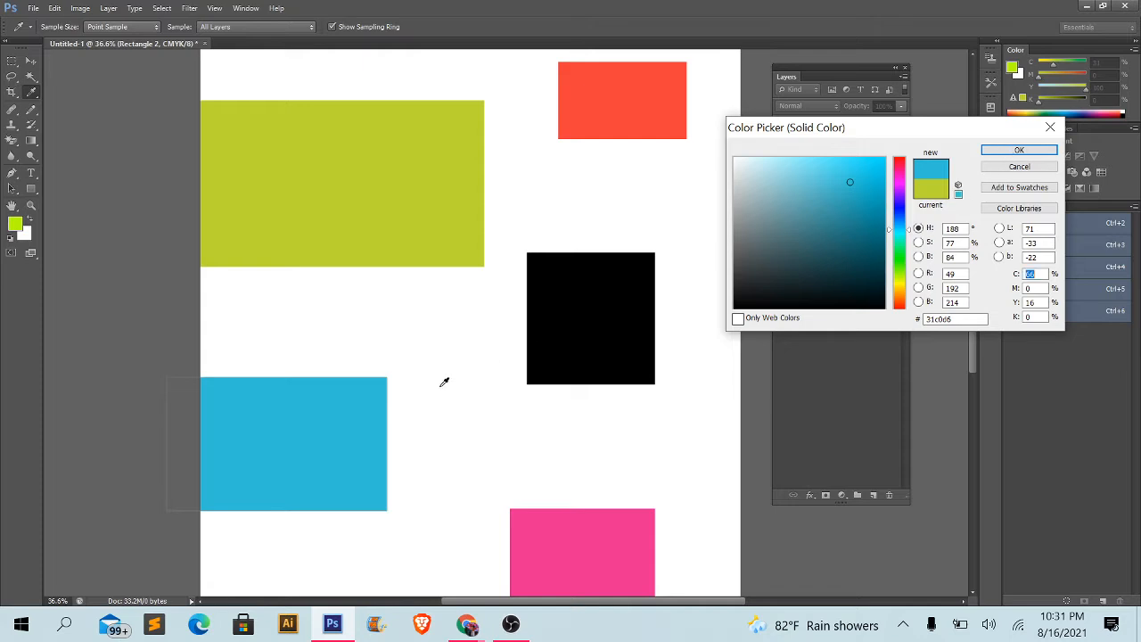
left_click(1019, 150)
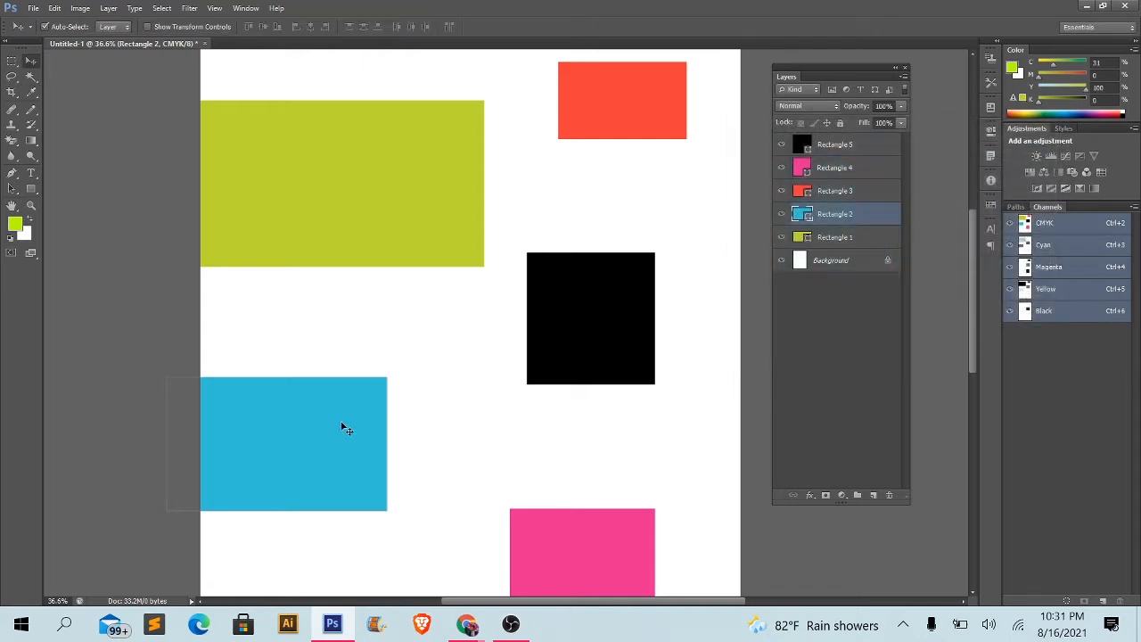
- Overlap the rectangles in one group, with Rectangle 2 over Rectangle 1's lower right, Rectangle 5 central, and Rectangles 4 and 3 partly behind Rectangle 5
left_click_drag(344, 425, 385, 330)
left_click_drag(560, 355, 519, 387)
left_click_drag(553, 539, 627, 178)
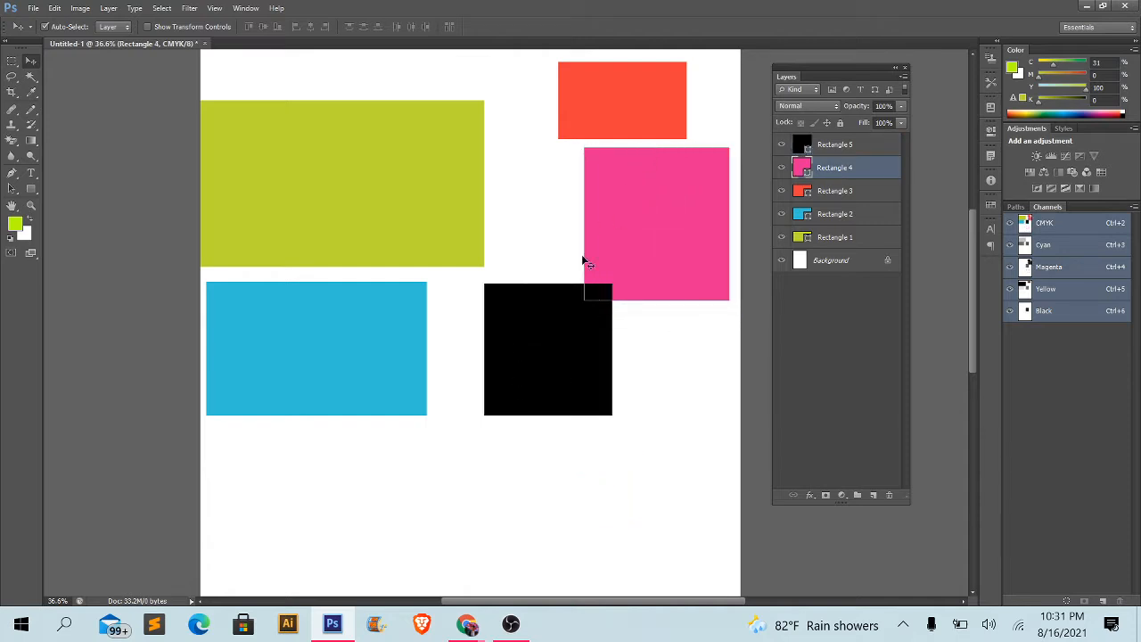
left_click_drag(500, 357, 412, 258)
left_click_drag(323, 383, 394, 310)
left_click_drag(683, 257, 532, 299)
left_click_drag(648, 107, 540, 198)
left_click(629, 230)
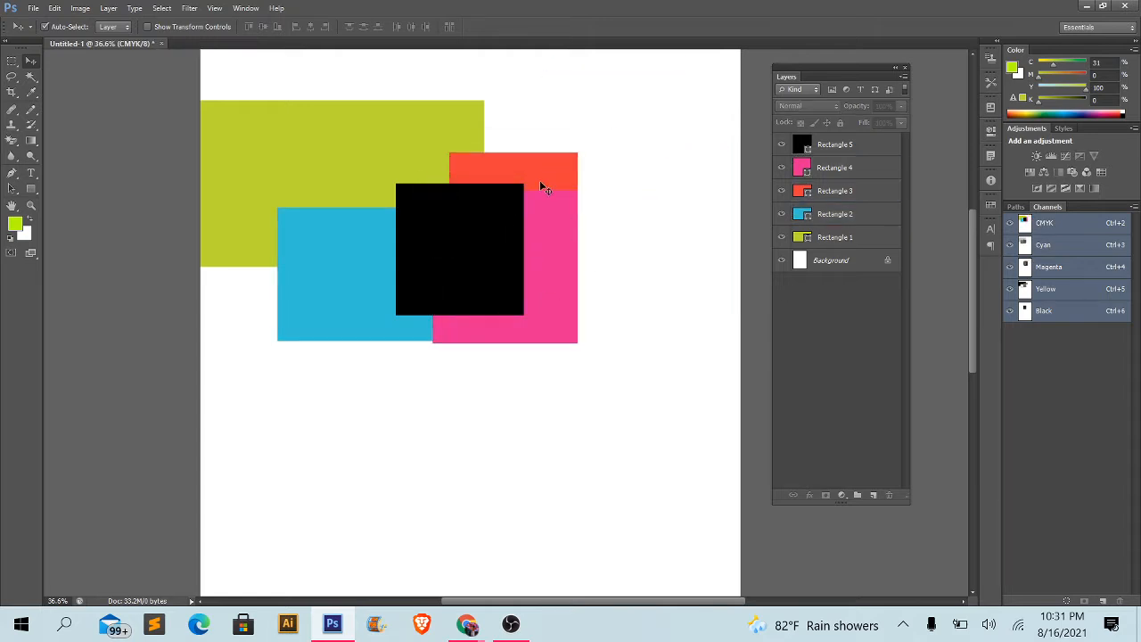
- Shift Rectangle 3 right and slightly up within the overlapping group, and move Rectangle 4 slightly down
scroll(540, 180, "up", 4)
left_click_drag(314, 265, 430, 277)
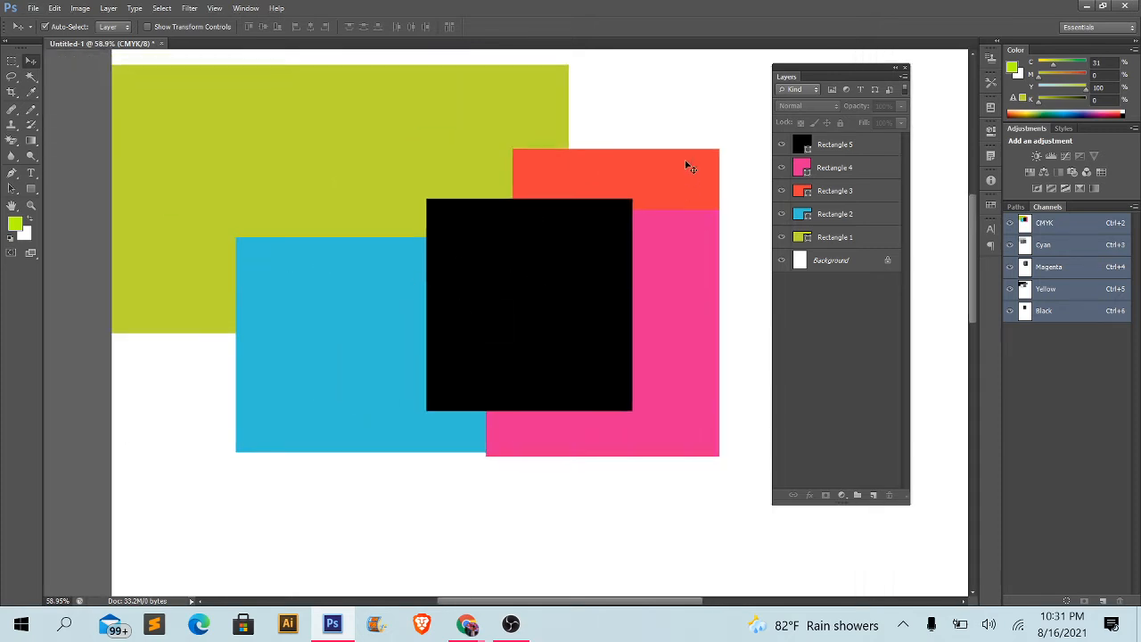
left_click_drag(683, 166, 756, 163)
left_click_drag(606, 281, 485, 286)
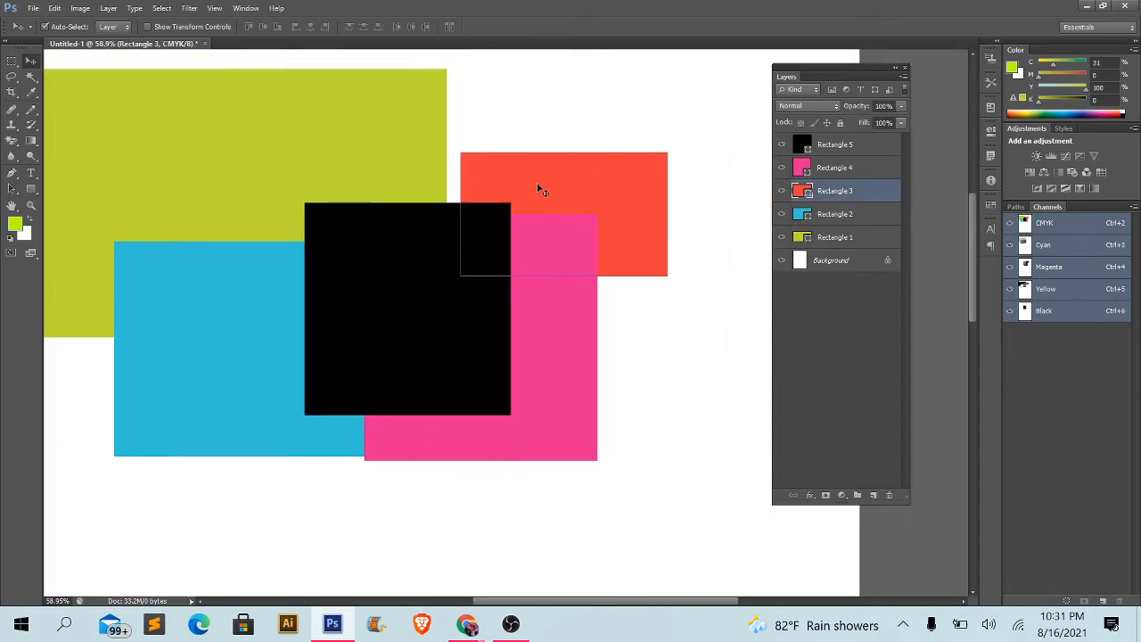
left_click_drag(538, 186, 514, 170)
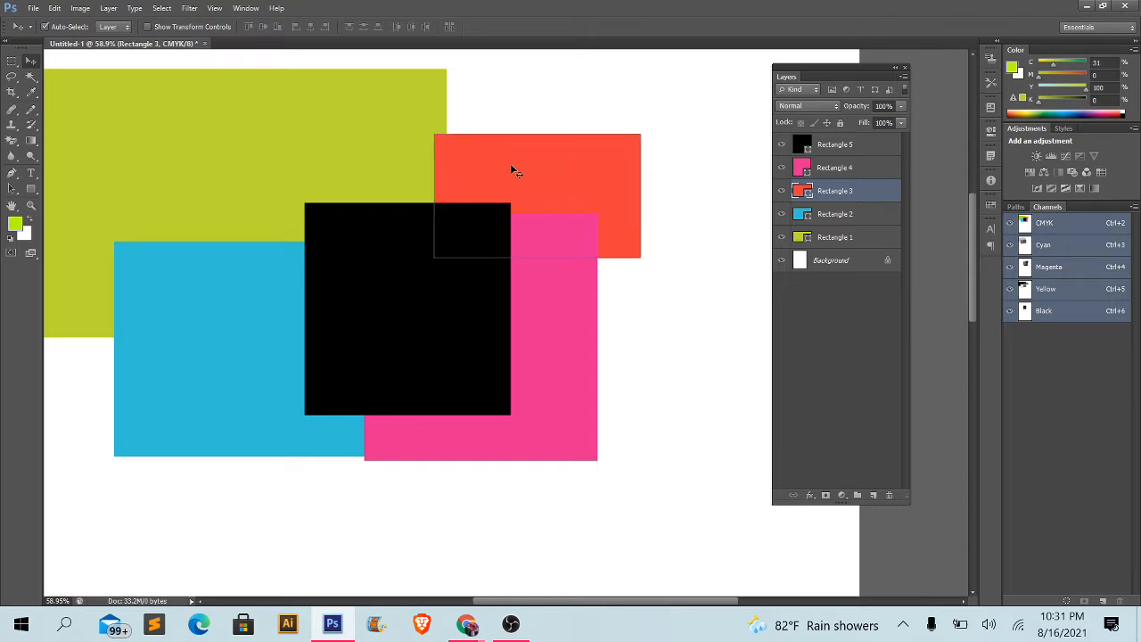
left_click(527, 110)
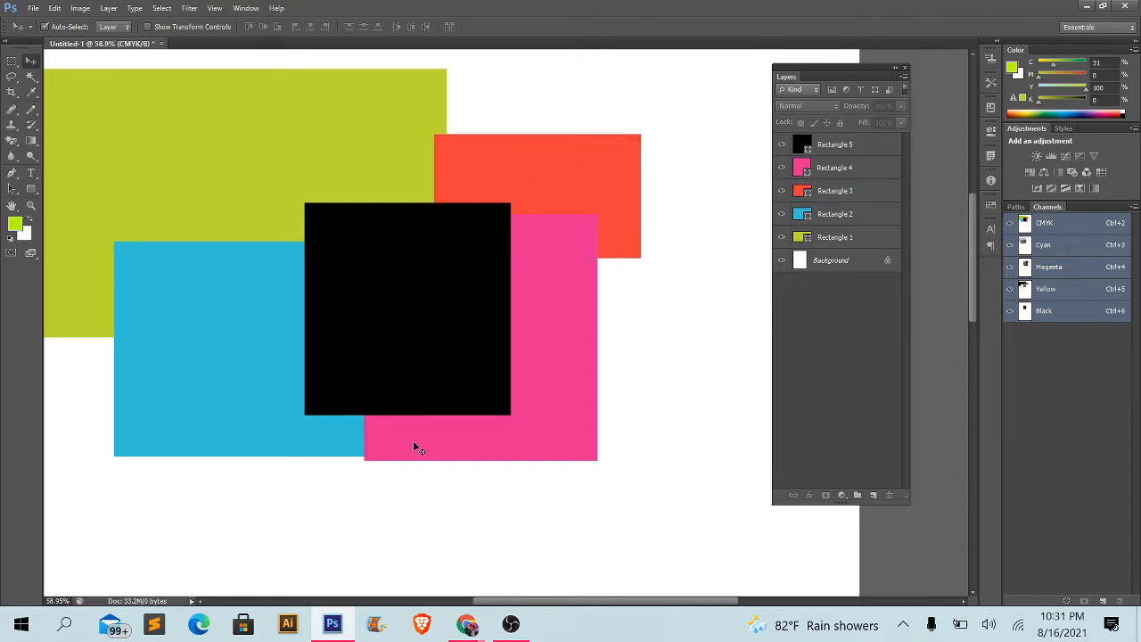
left_click_drag(413, 441, 414, 470)
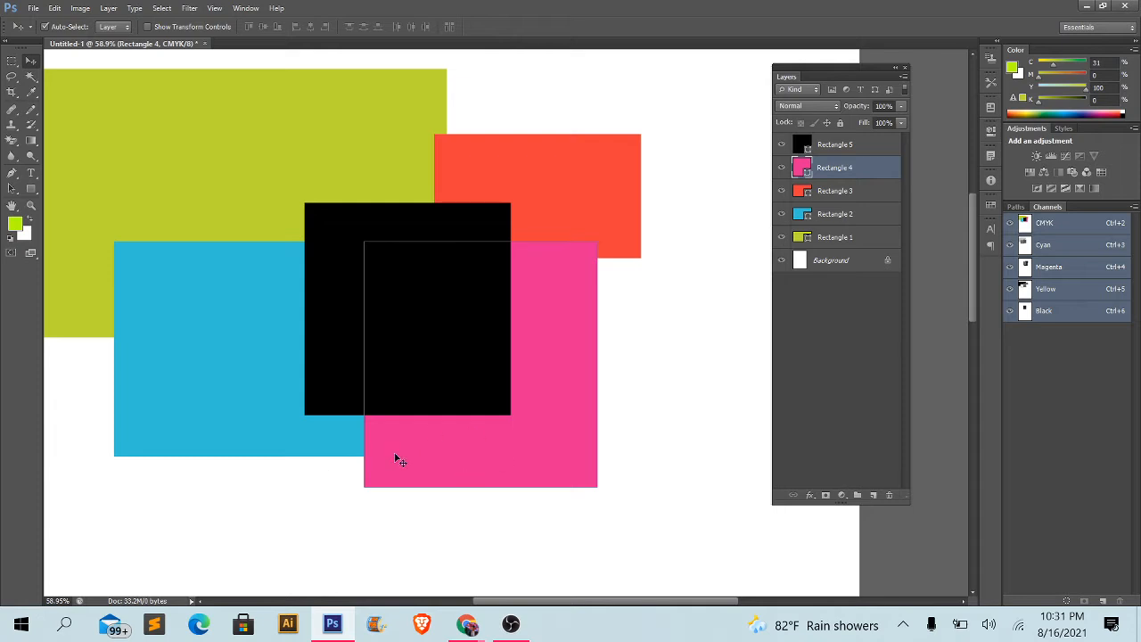
- Select individual rectangles and the whole group on the canvas to check which layers they belong to
left_click(262, 354)
left_click(570, 144)
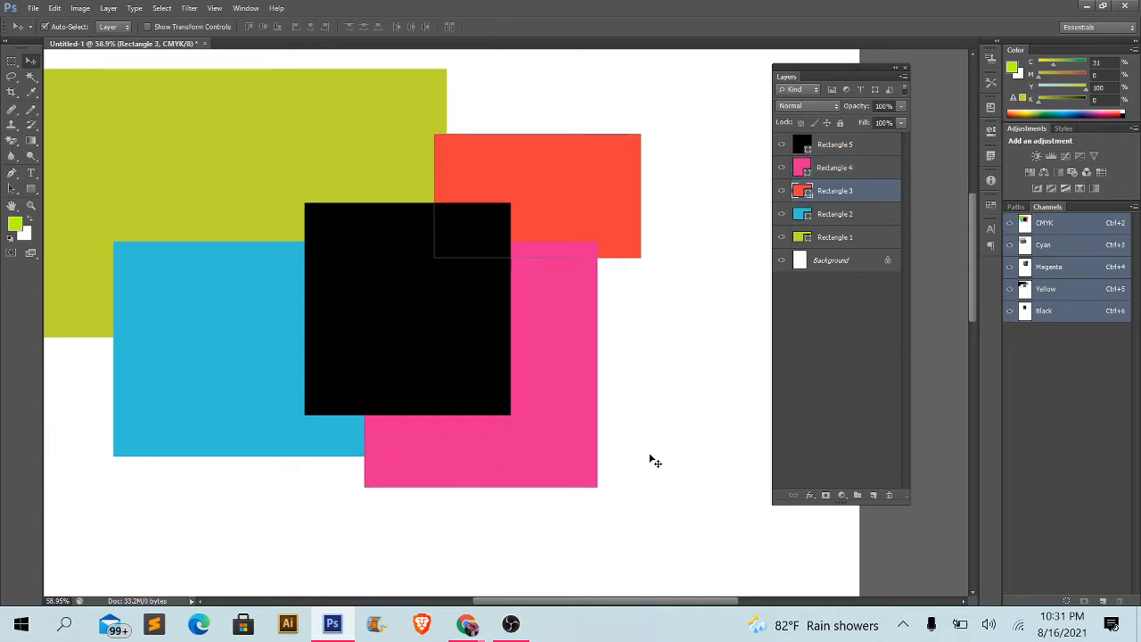
left_click_drag(651, 455, 347, 193)
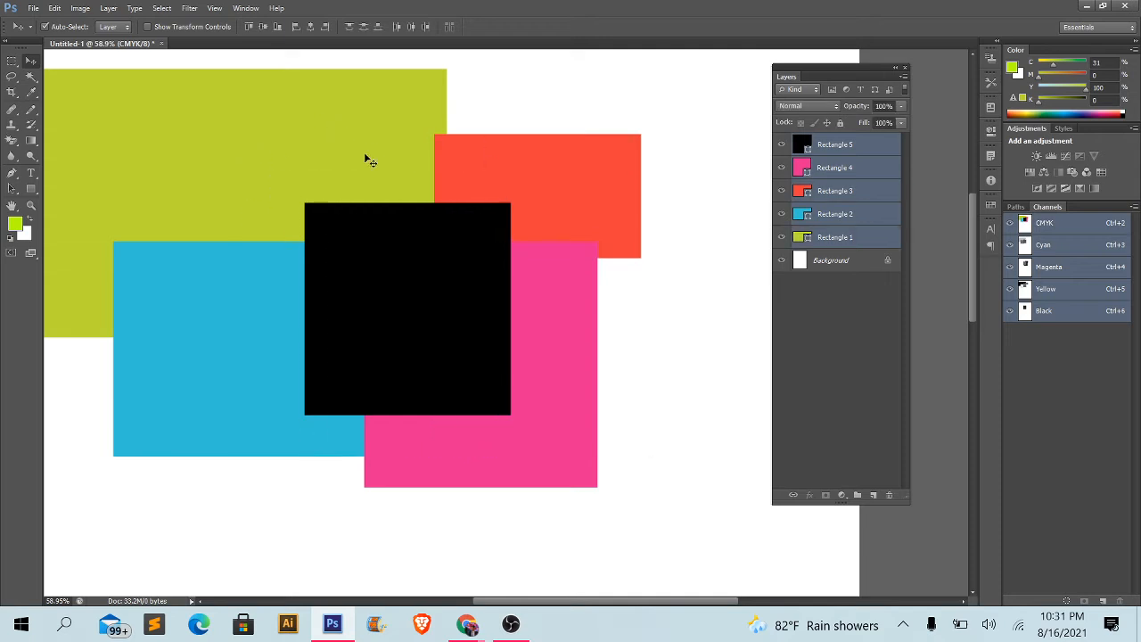
left_click(392, 223)
left_click(364, 93)
left_click(482, 176)
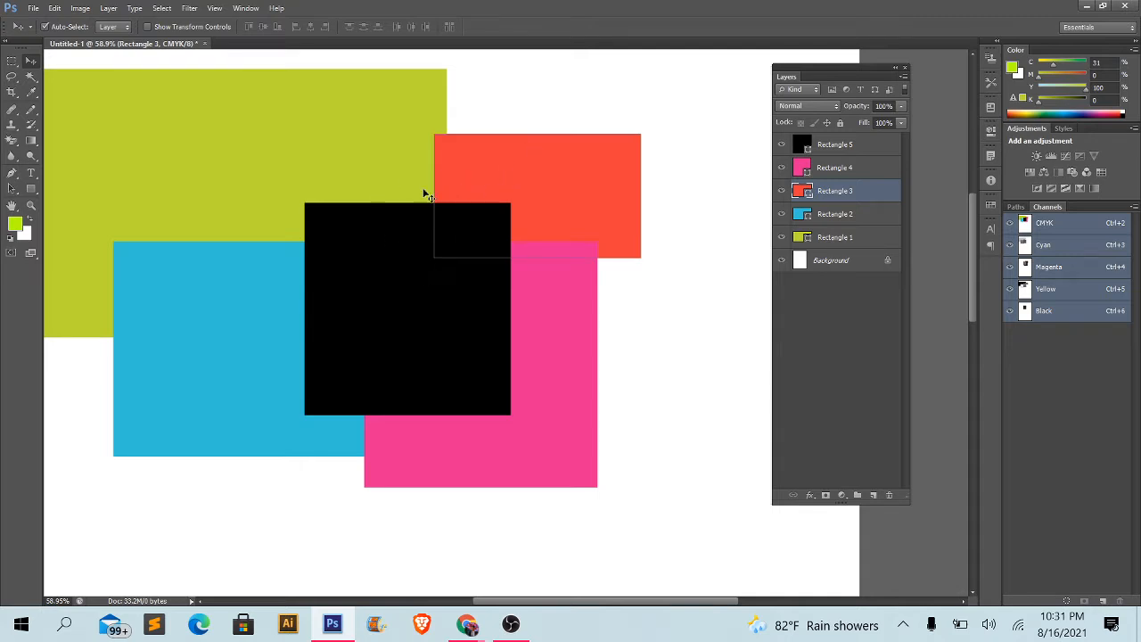
- Move Rectangle 3 left and slightly down so that more of it lies behind the black rectangle
left_click_drag(473, 181, 439, 188)
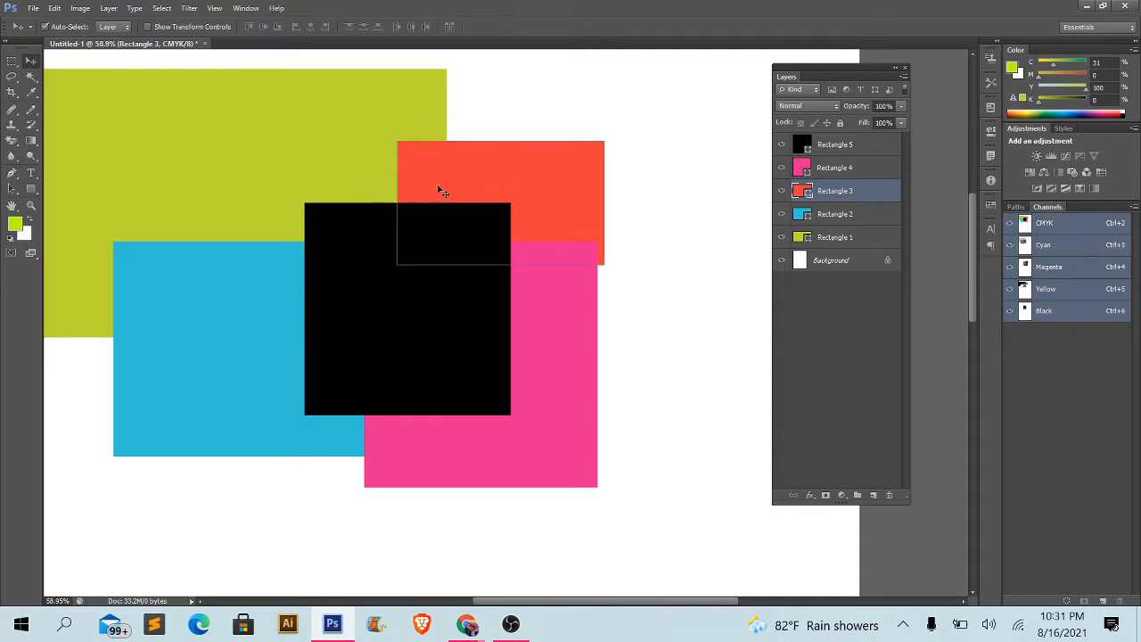
left_click(418, 283)
left_click(547, 196)
left_click_drag(541, 193, 545, 194)
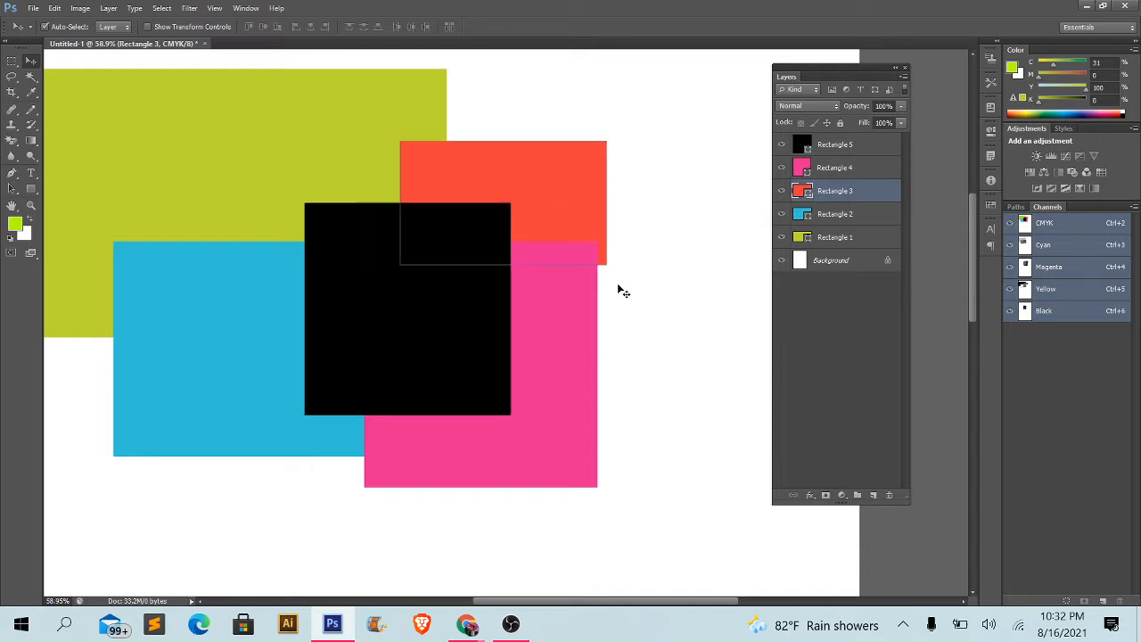
- Move the Rectangle 3 layer to the top of the layer stack, above Rectangle 5
scroll(419, 426, "down", 2, "alt")
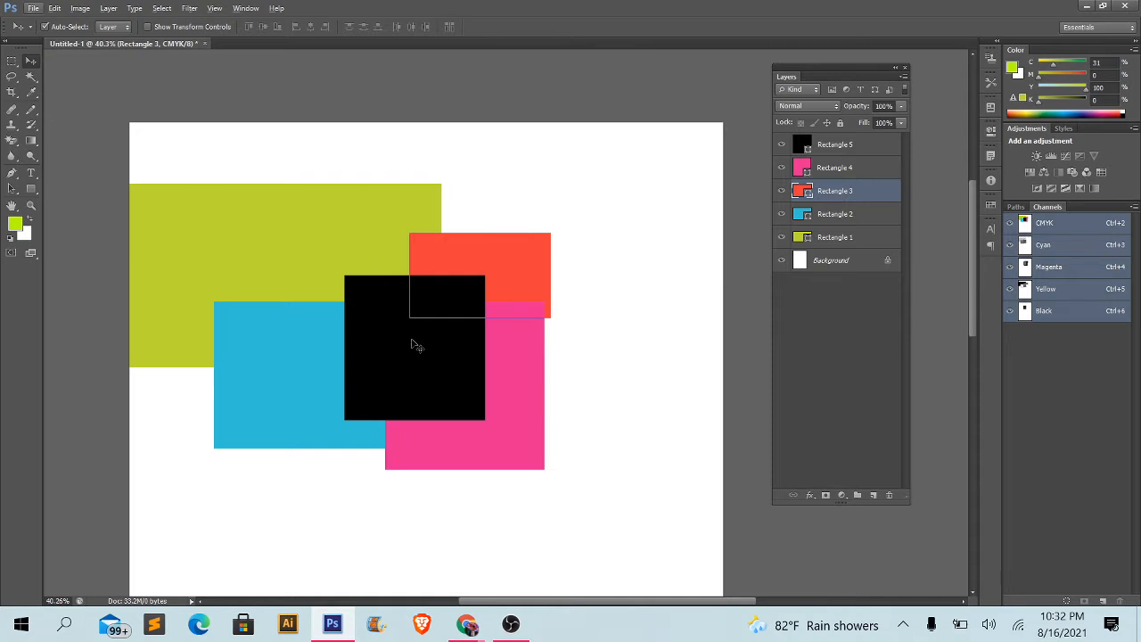
scroll(411, 339, "up", 2)
scroll(510, 262, "up", 1)
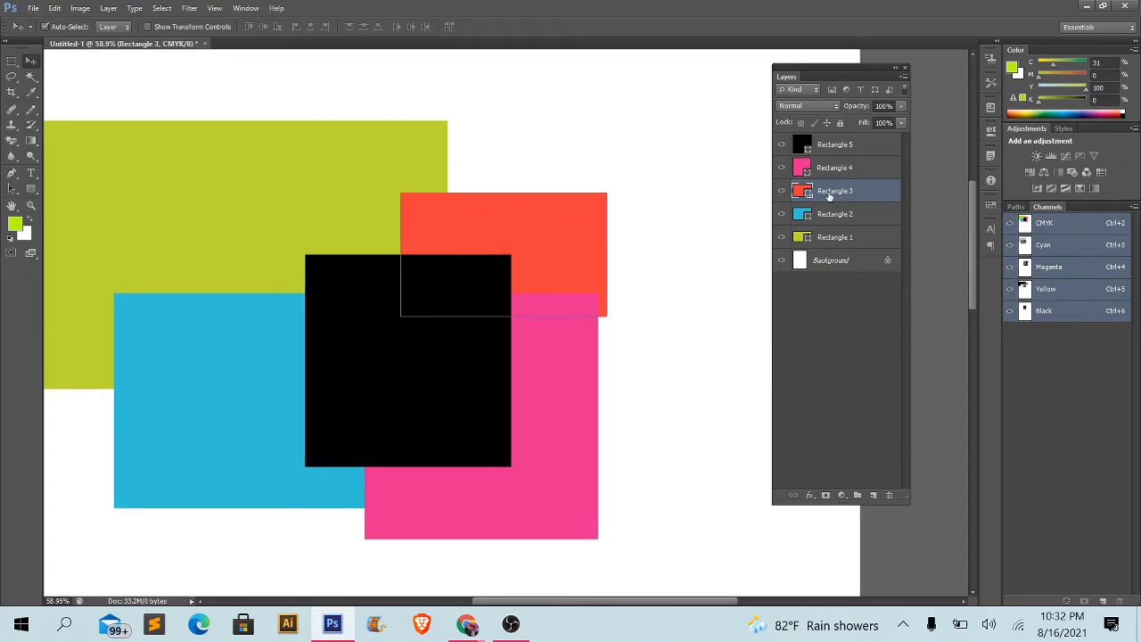
left_click_drag(829, 196, 826, 141)
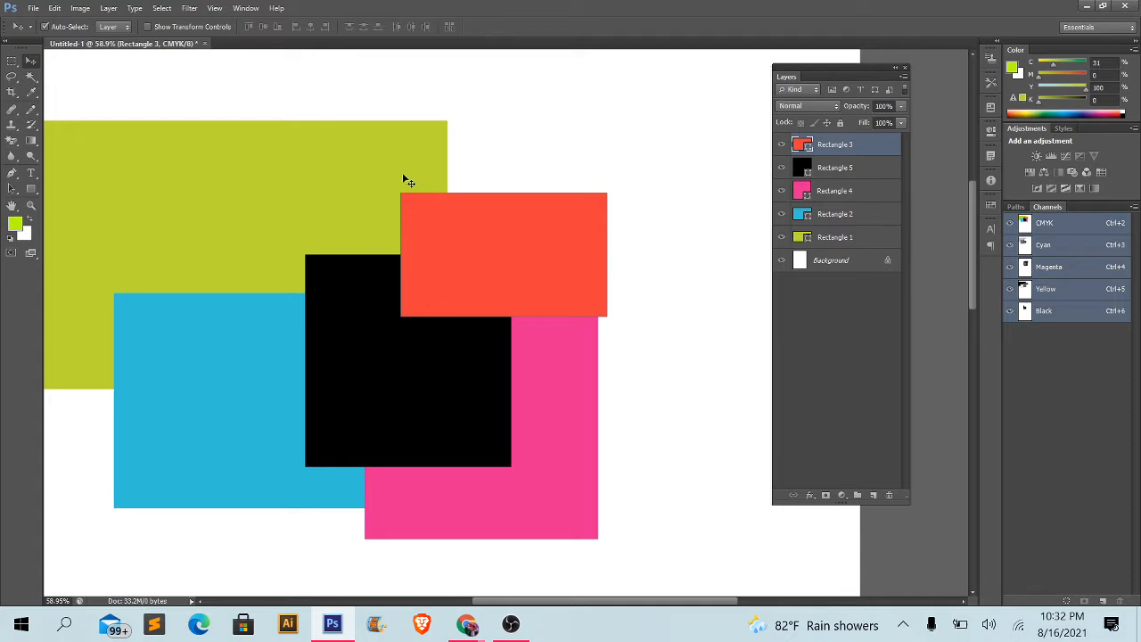
- Shift Rectangle 1 right and slightly down, and move its layer to the top of the stack
left_click_drag(403, 172, 503, 149)
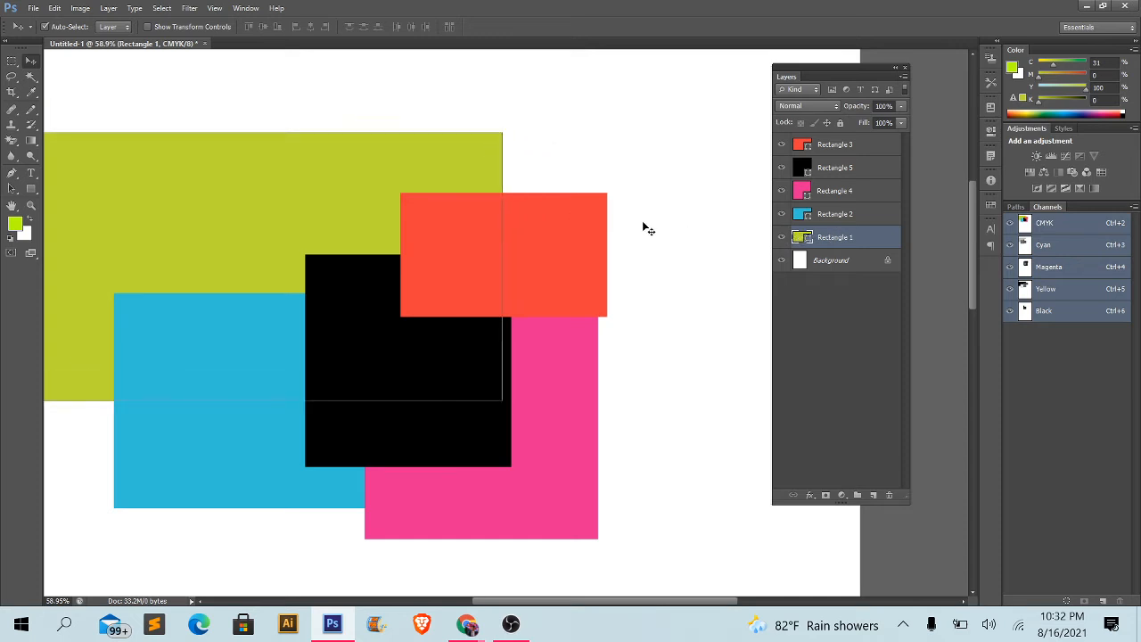
left_click_drag(836, 237, 835, 141)
scroll(635, 134, "down", 9)
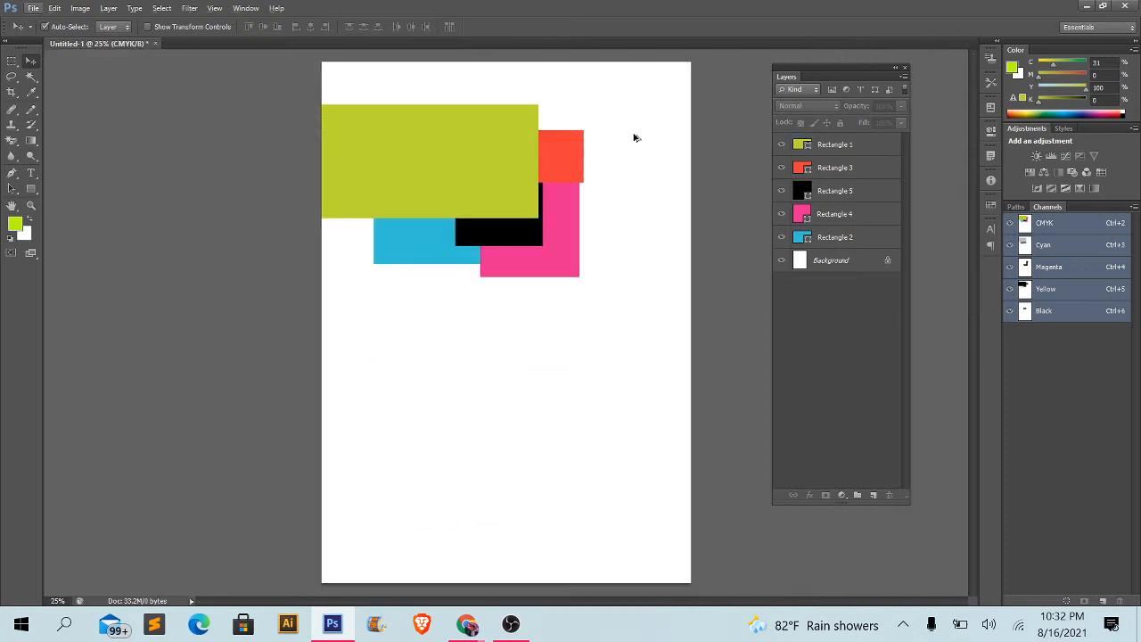
- Move the Rectangle 1 layer down to just above Background, then select the Rectangle 2 and Rectangle 1 layers in turn
scroll(634, 137, "up", 4)
scroll(387, 242, "up", 5)
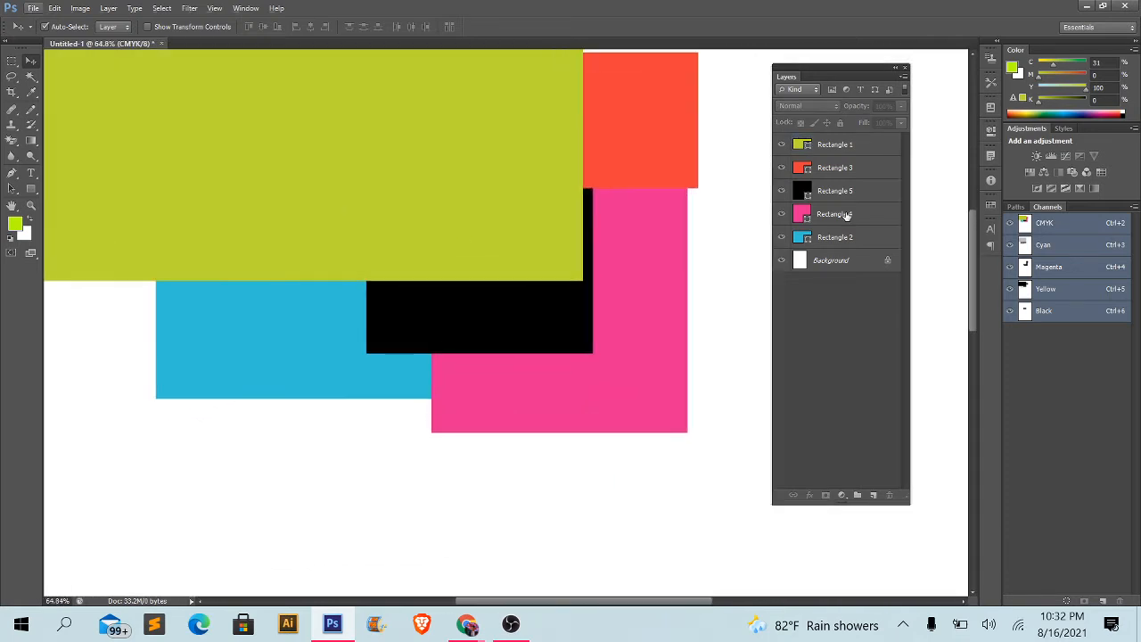
left_click(847, 146)
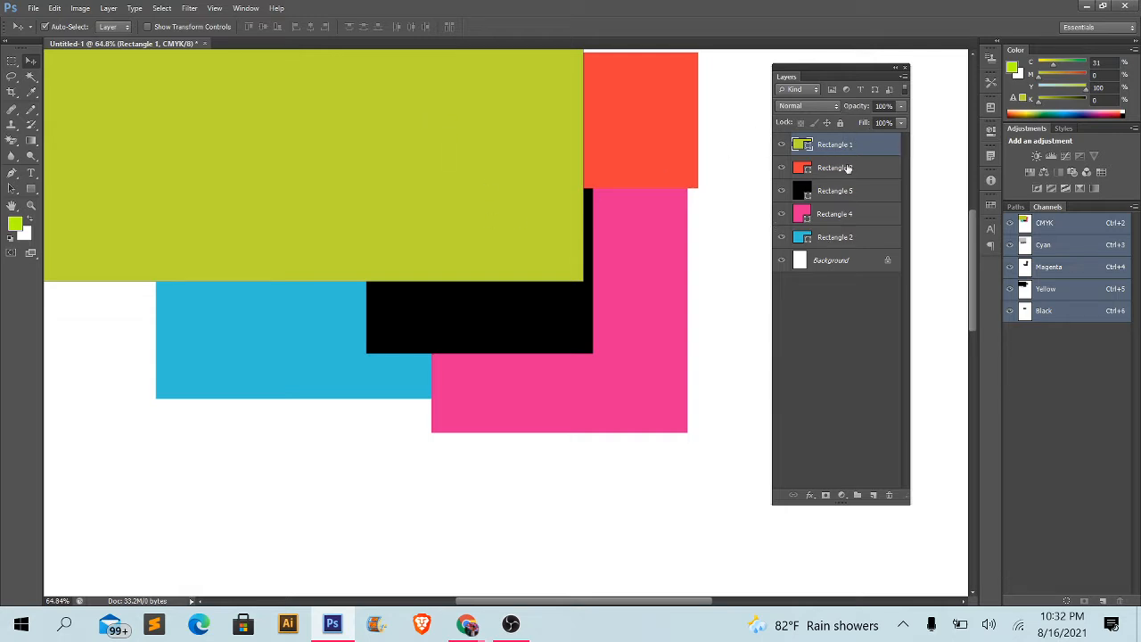
left_click_drag(845, 163, 845, 248)
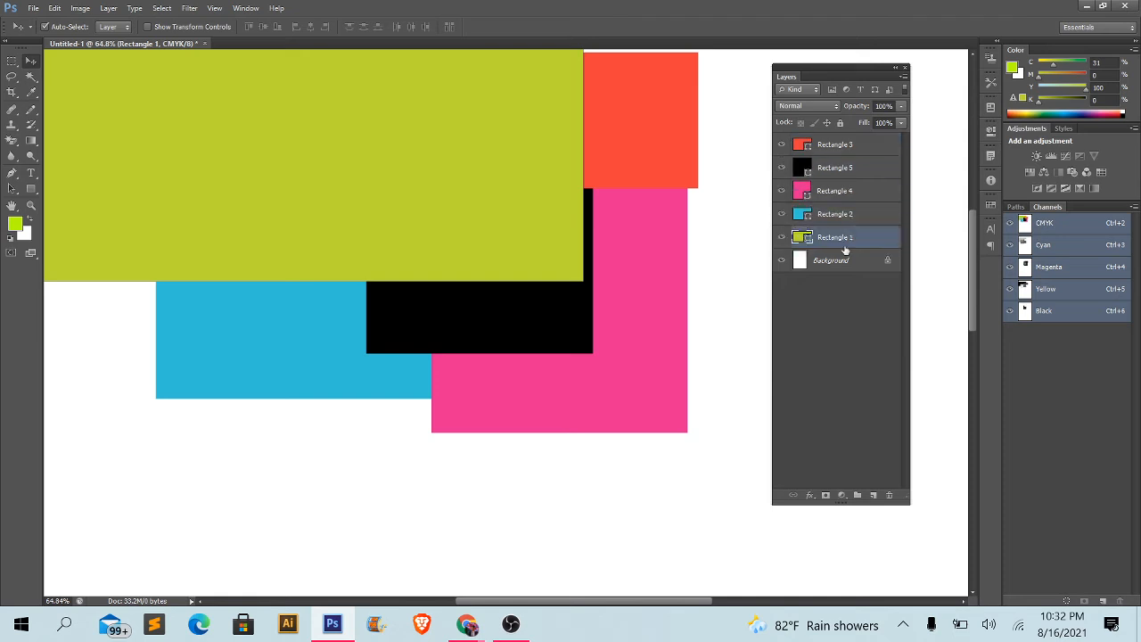
left_click(819, 215)
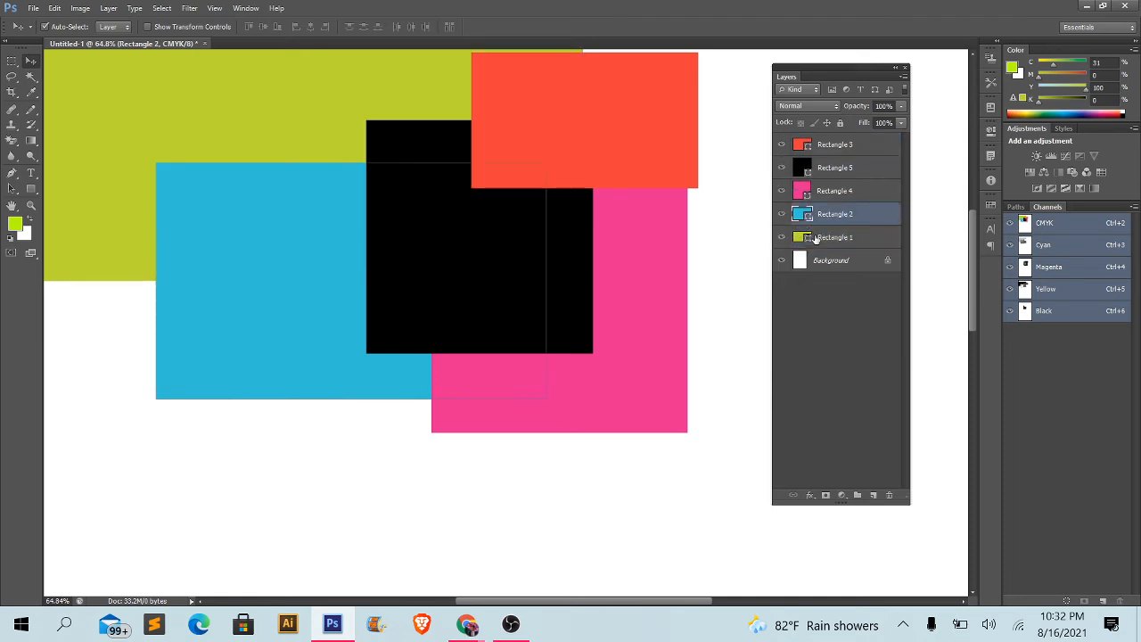
left_click(829, 238)
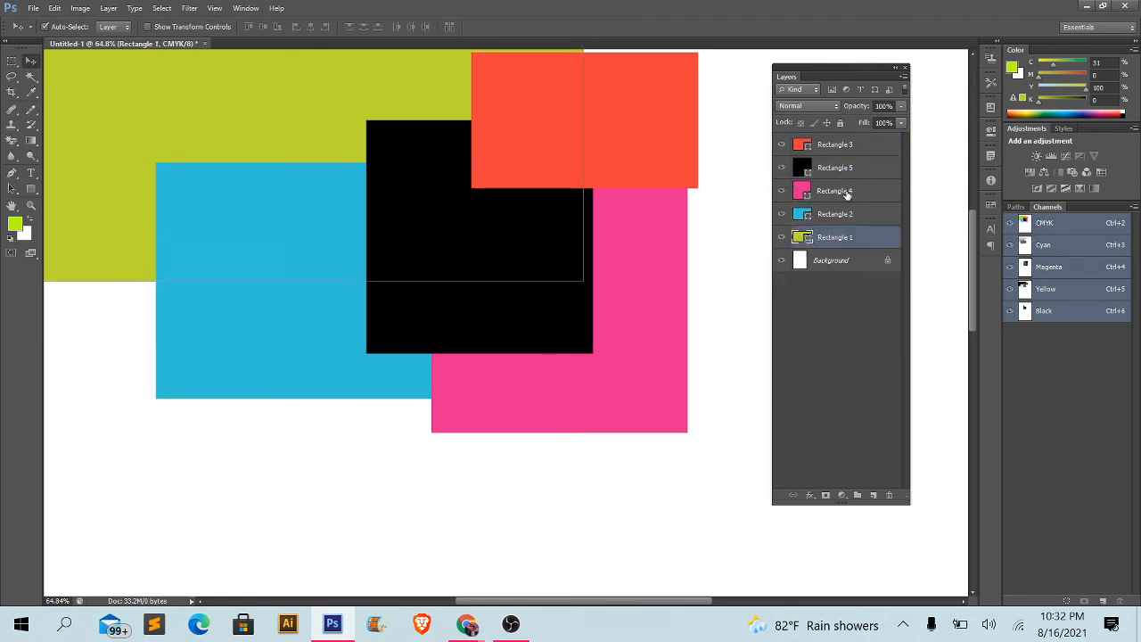
- Select all five rectangles together on the canvas, then clear the selection
left_click(748, 288)
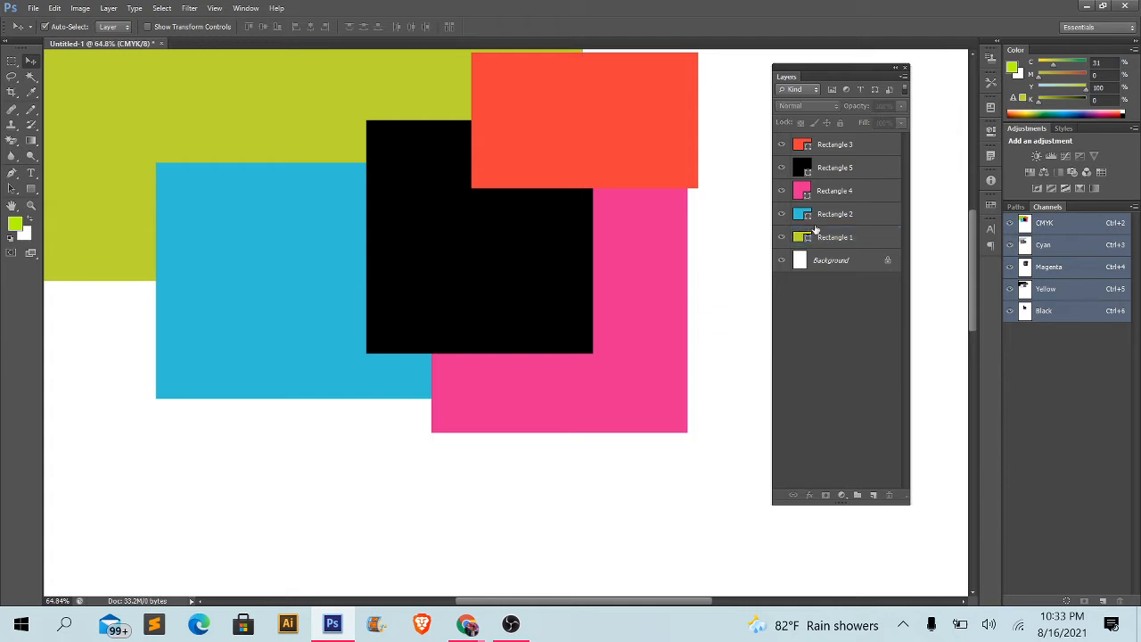
scroll(716, 267, "down", 4)
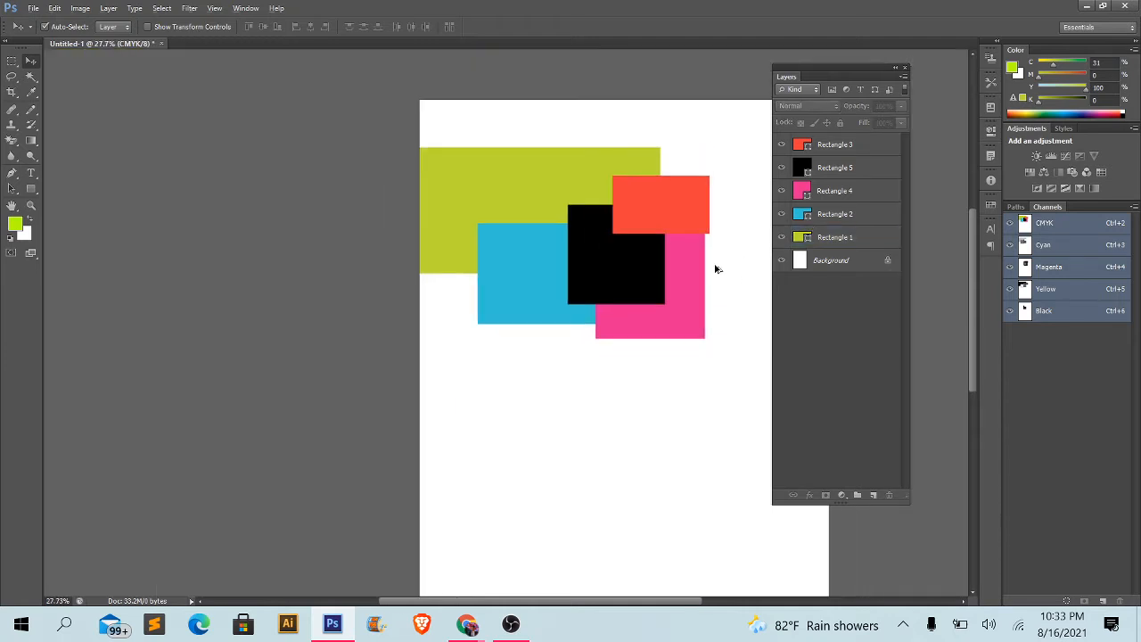
left_click_drag(710, 444, 392, 132)
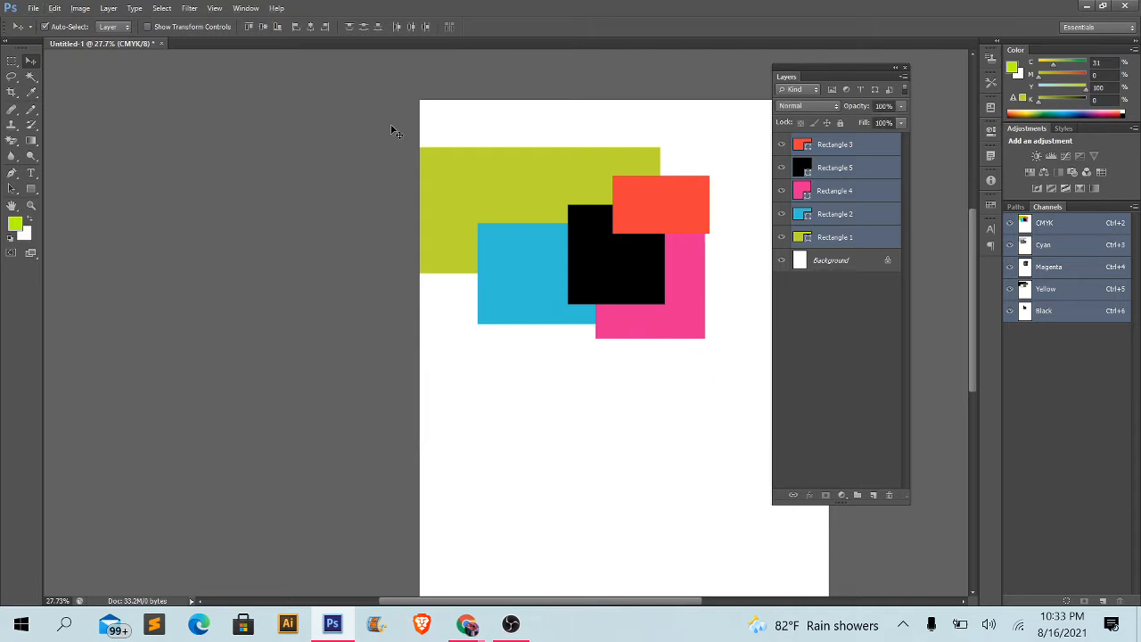
left_click(584, 374)
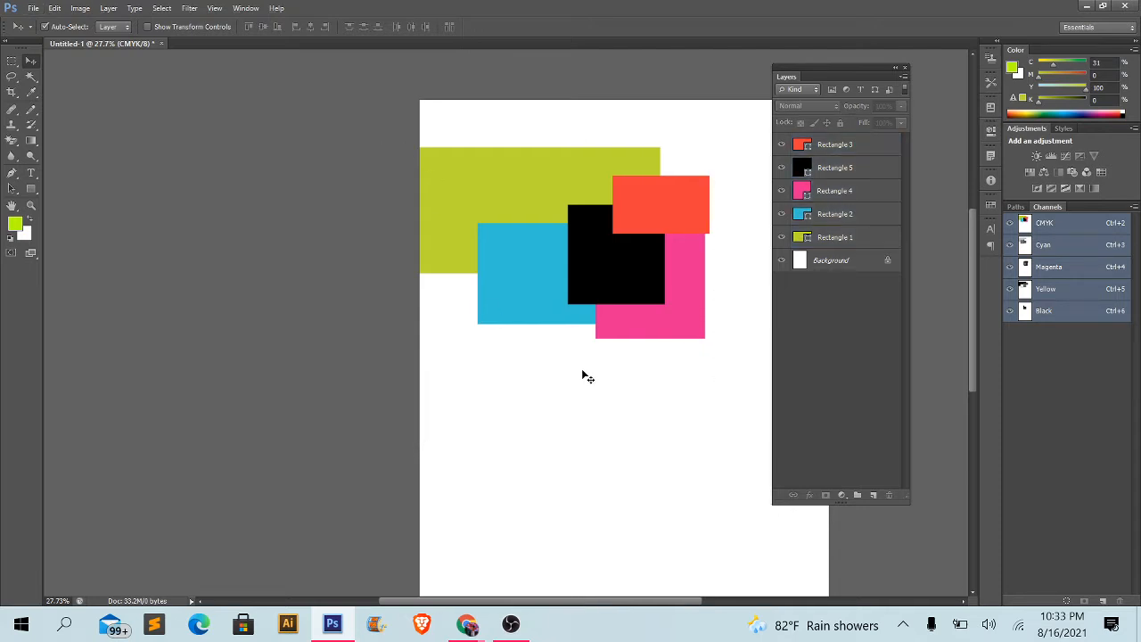
scroll(602, 230, "up", 2)
scroll(488, 230, "up", 1)
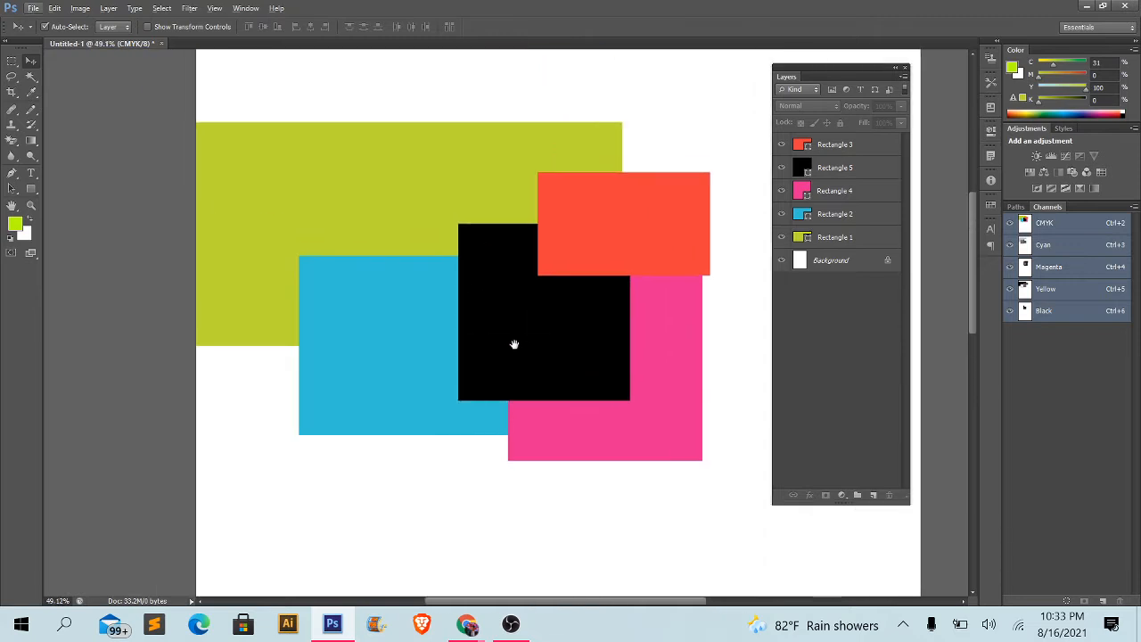
- Select the Rectangle 3 and Rectangle 5 layers alternately to compare their places in the stack, ending on Rectangle 3
left_click(847, 144)
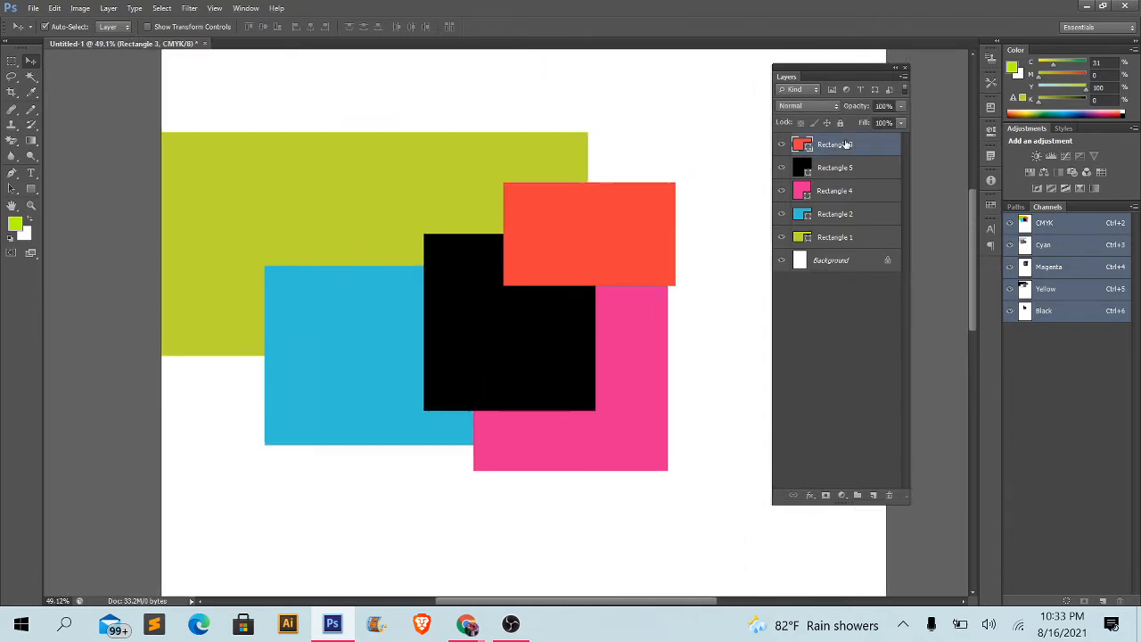
left_click(836, 175)
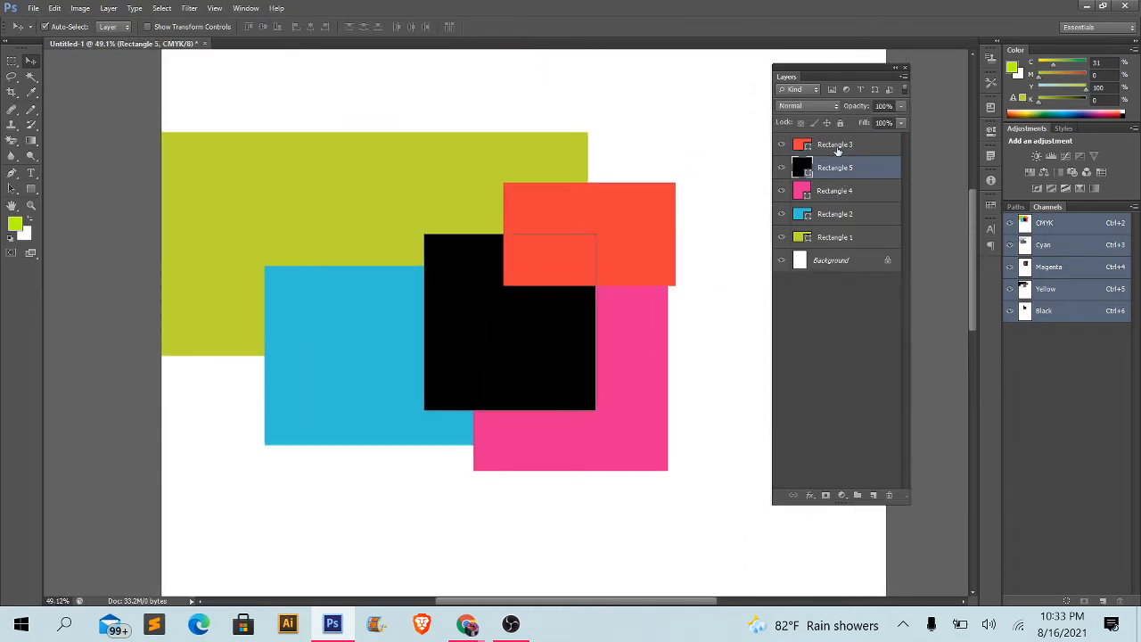
left_click(839, 150)
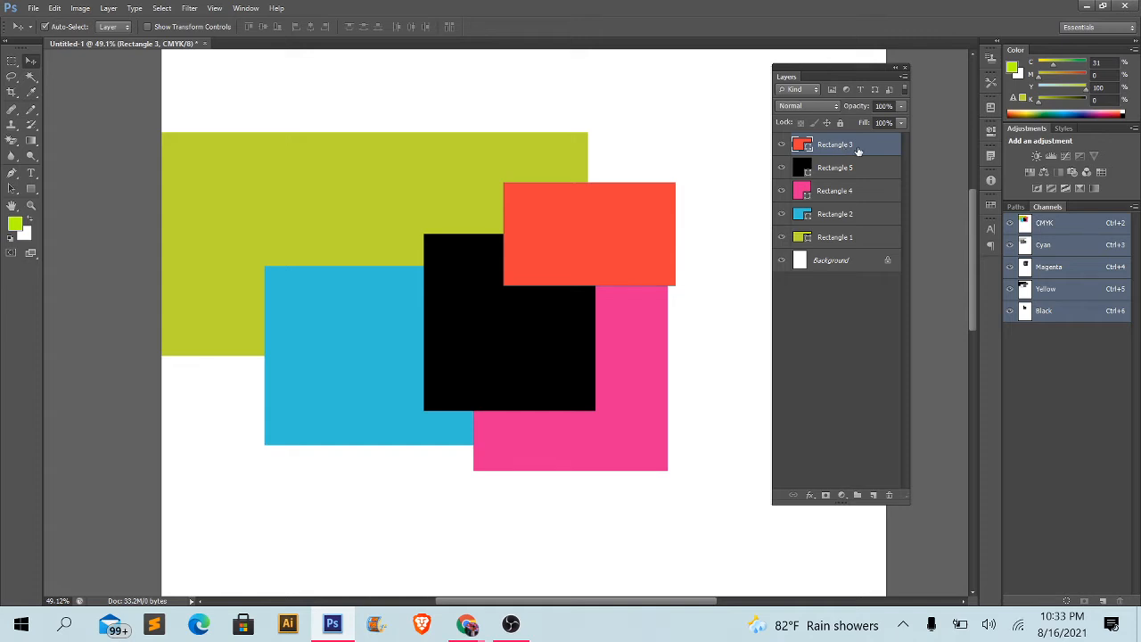
left_click(843, 168)
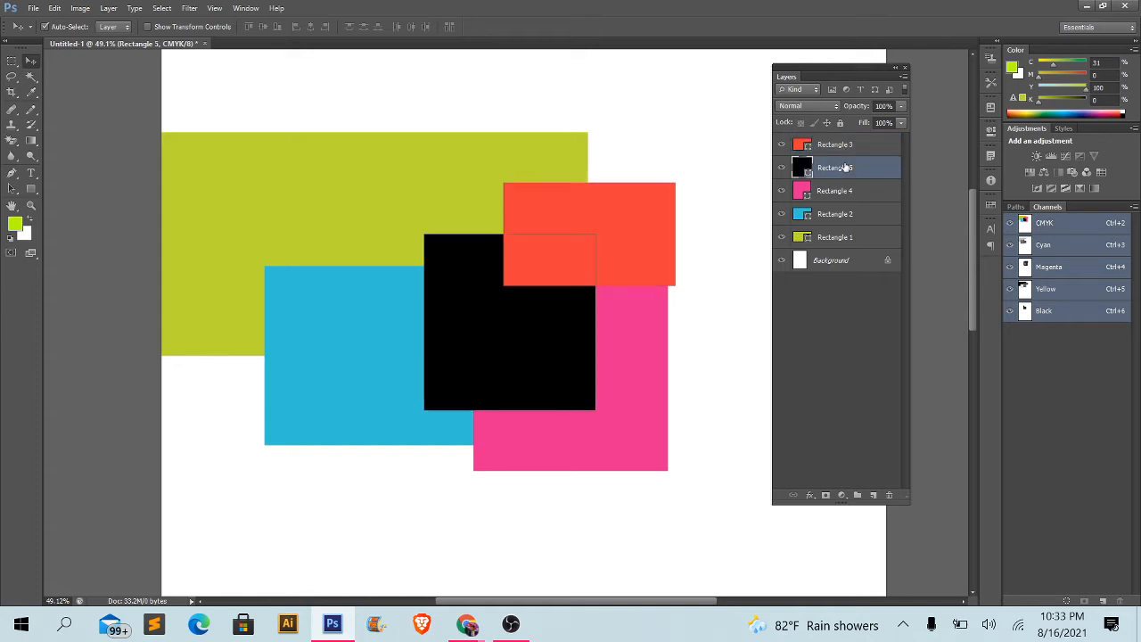
left_click(836, 148)
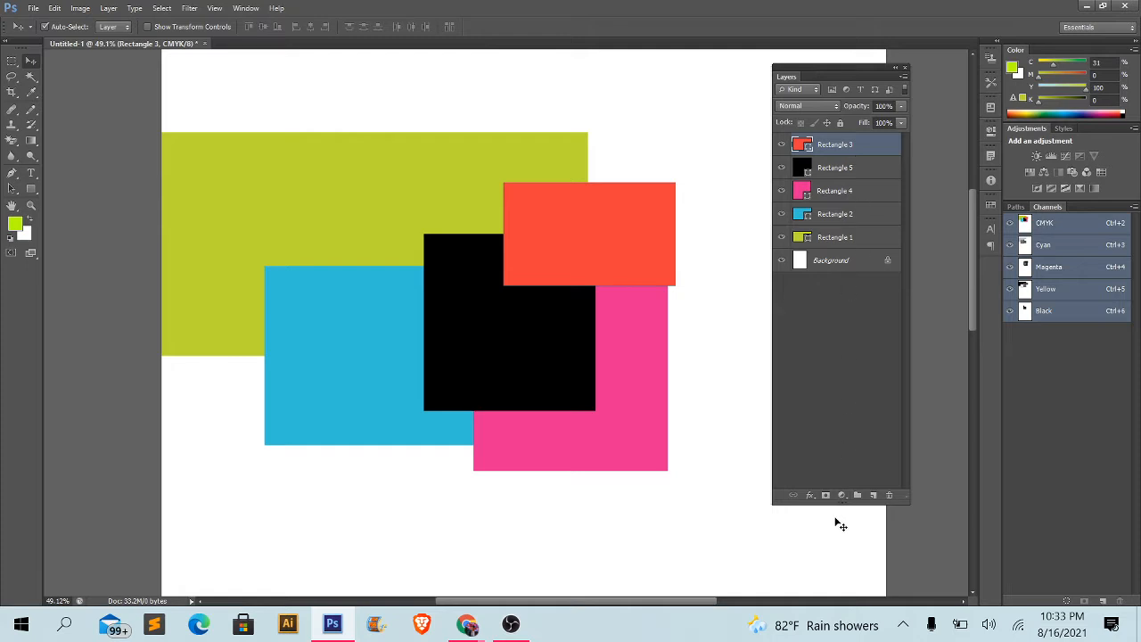
- Shorten the Layers panel, then extend it to make it taller than before
left_click_drag(830, 501, 829, 402)
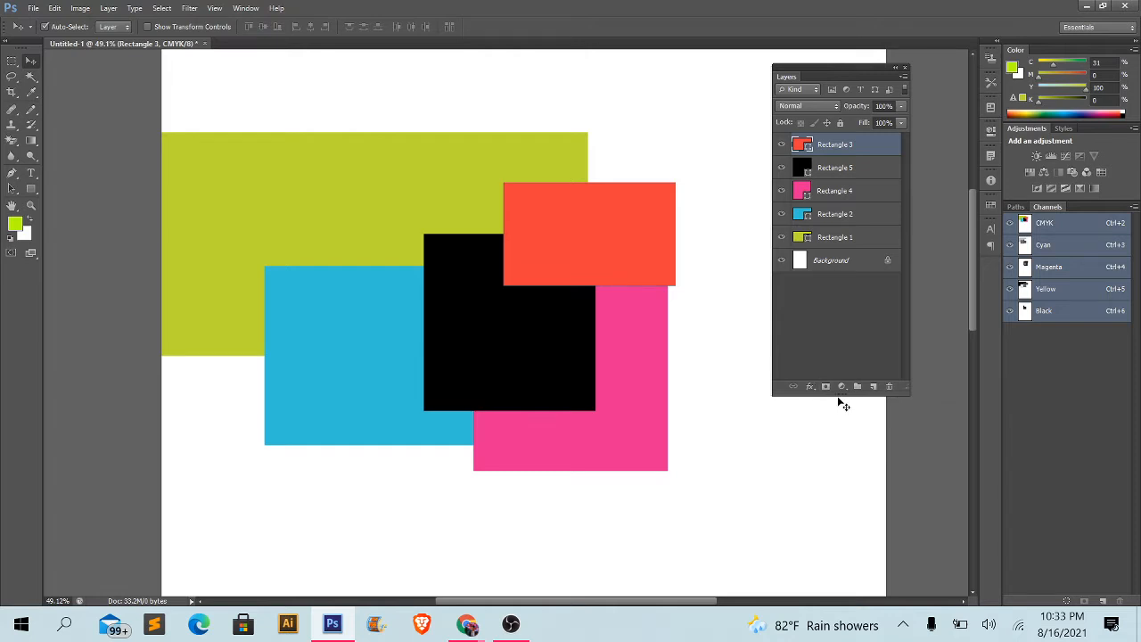
left_click_drag(843, 403, 844, 550)
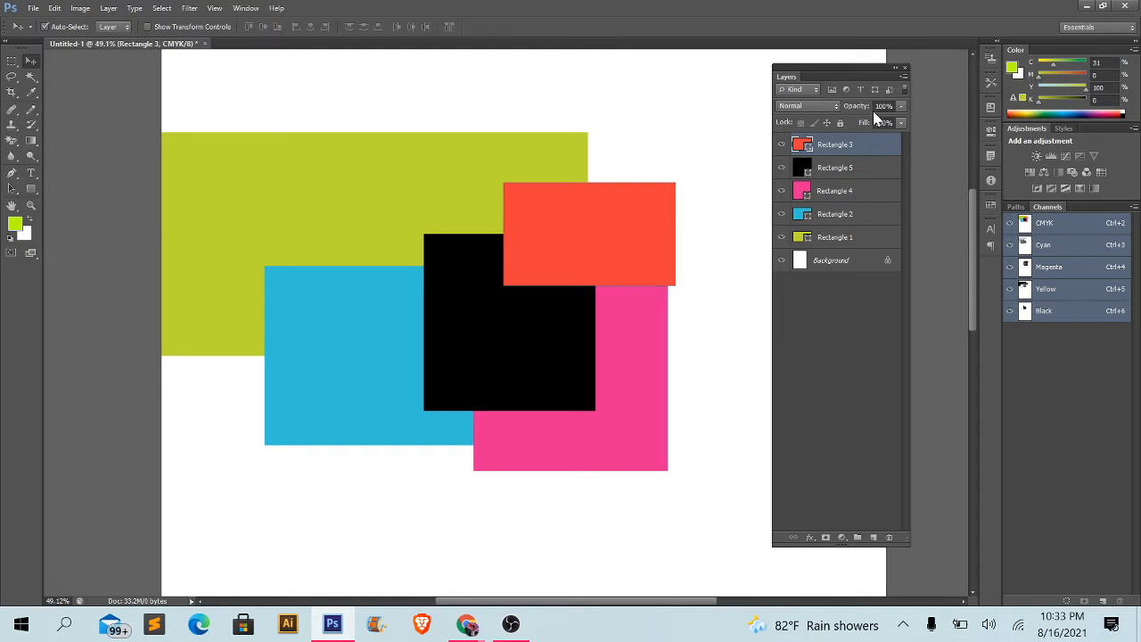
- Select the Rectangle 3, Rectangle 5, Rectangle 4 and Rectangle 2 layers together, then reduce the selection to one layer
left_click(842, 171, "shift")
left_click(835, 191, "shift")
left_click(833, 214, "shift")
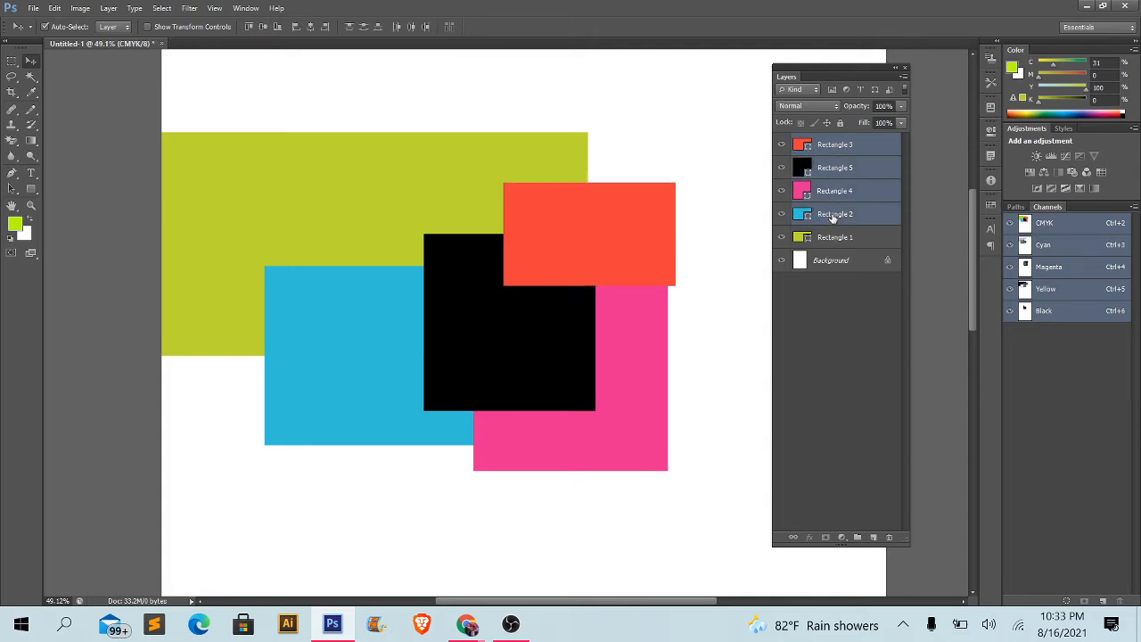
left_click(847, 168)
- Group the Rectangle 3, Rectangle 5, Rectangle 4 and Rectangle 2 layers
left_click(840, 149)
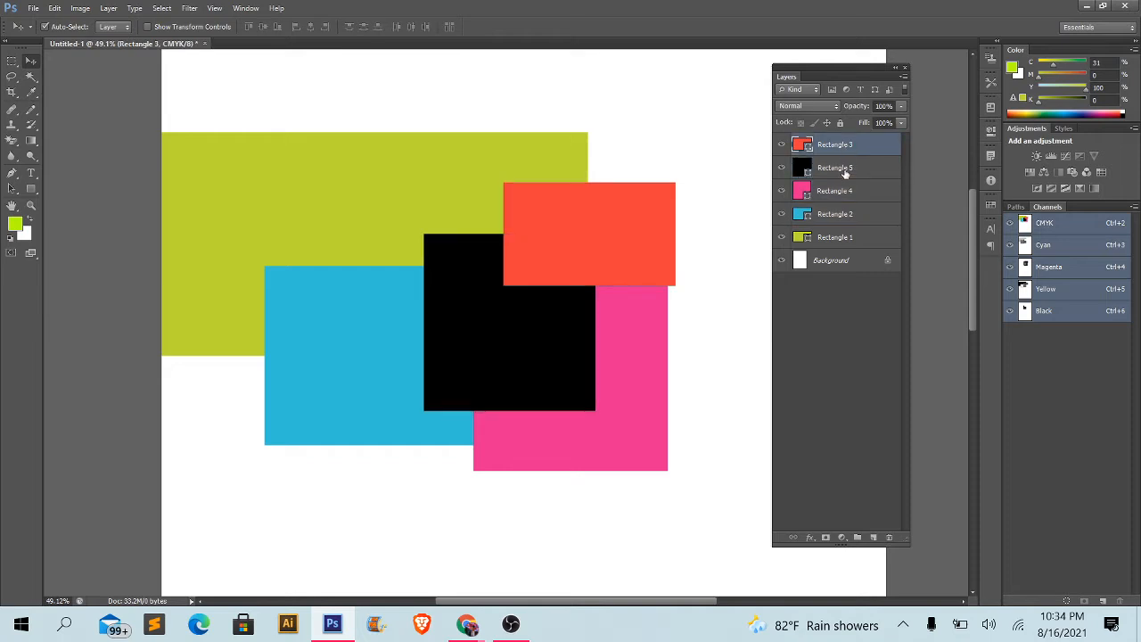
left_click(846, 171, "ctrl")
left_click(841, 193, "ctrl")
left_click(839, 218, "ctrl")
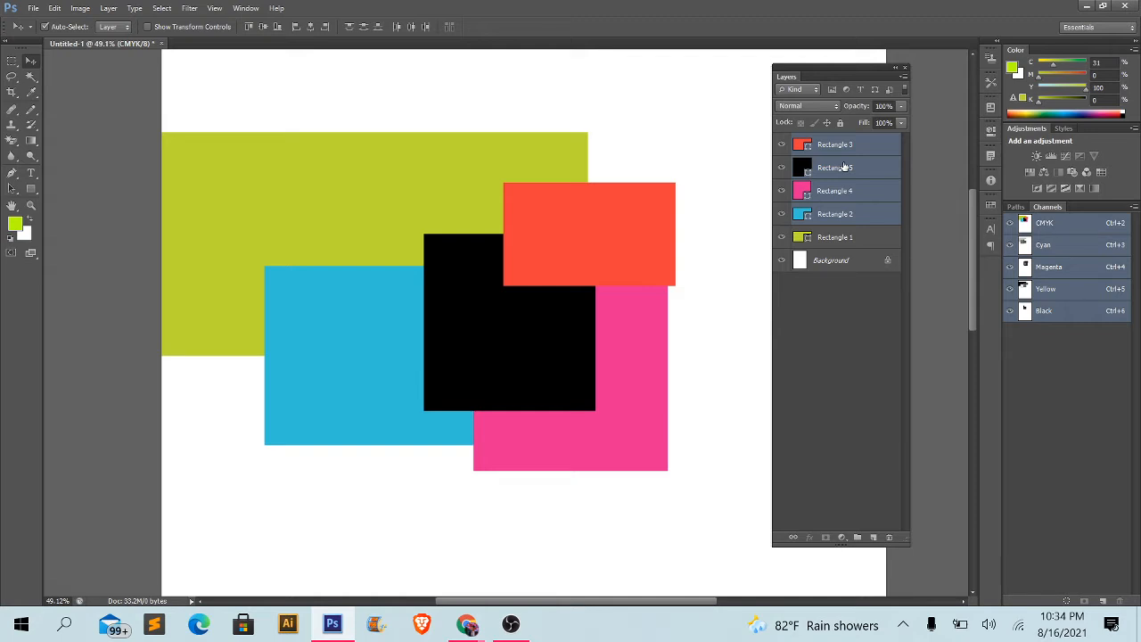
key("ctrl+g")
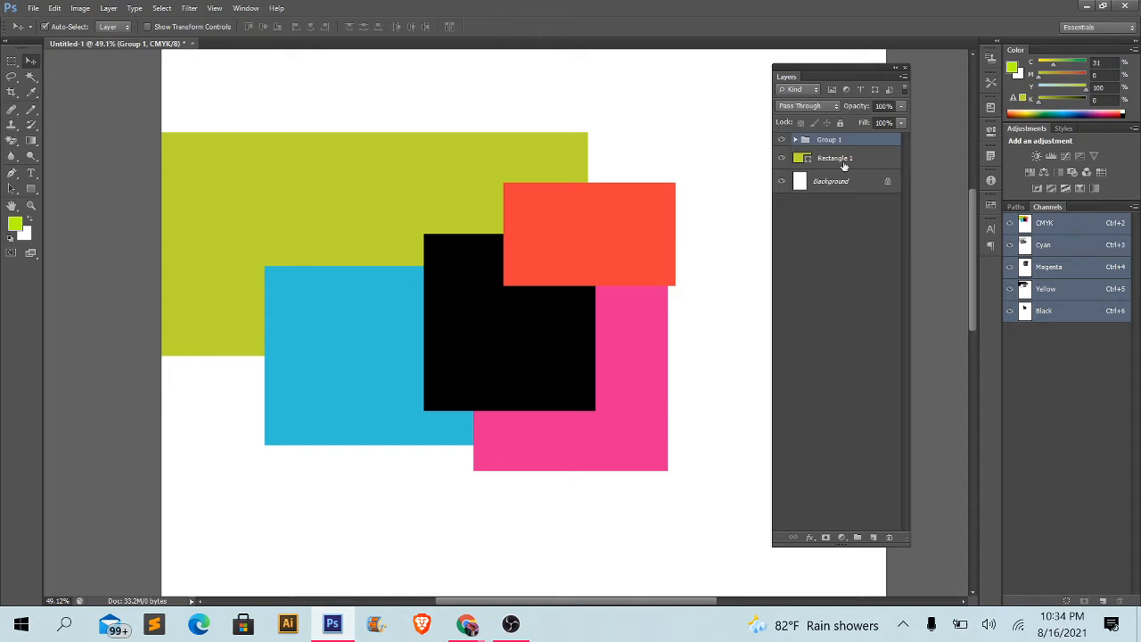
- Expand and collapse Group 1 to examine the layers inside it, leaving it expanded
left_click(813, 159)
left_click(810, 143)
left_click(796, 140)
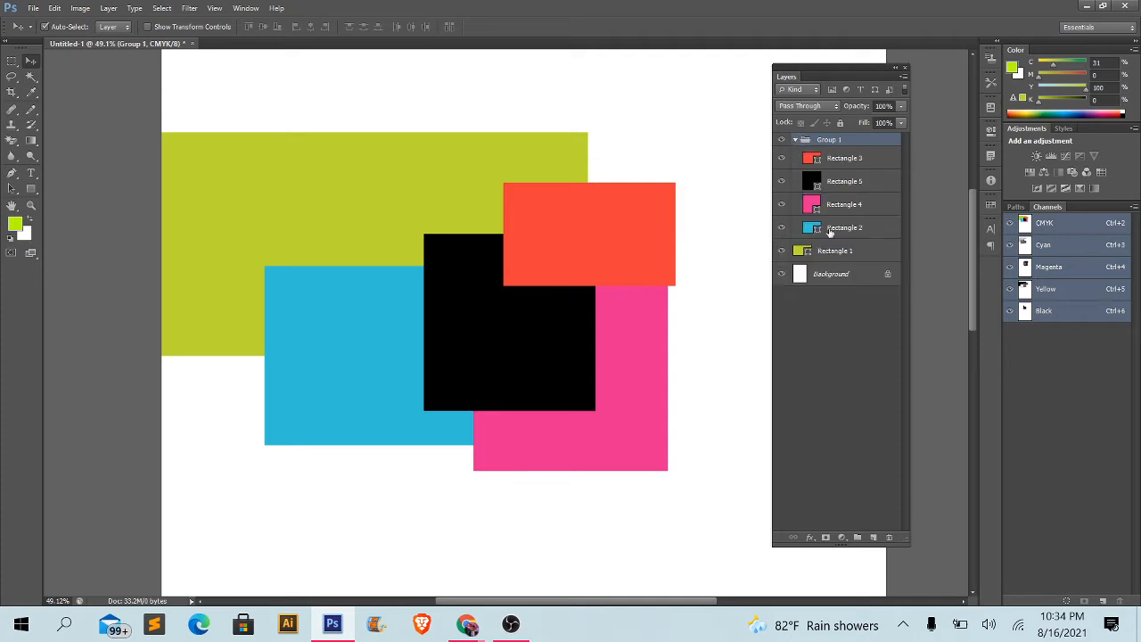
left_click(796, 140)
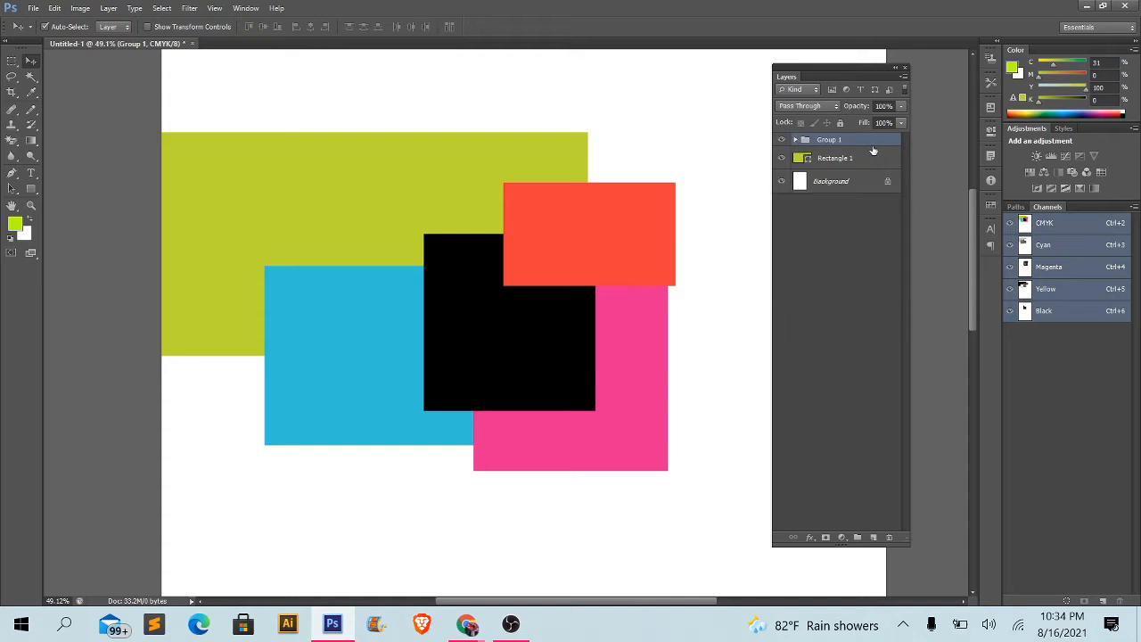
left_click(796, 141)
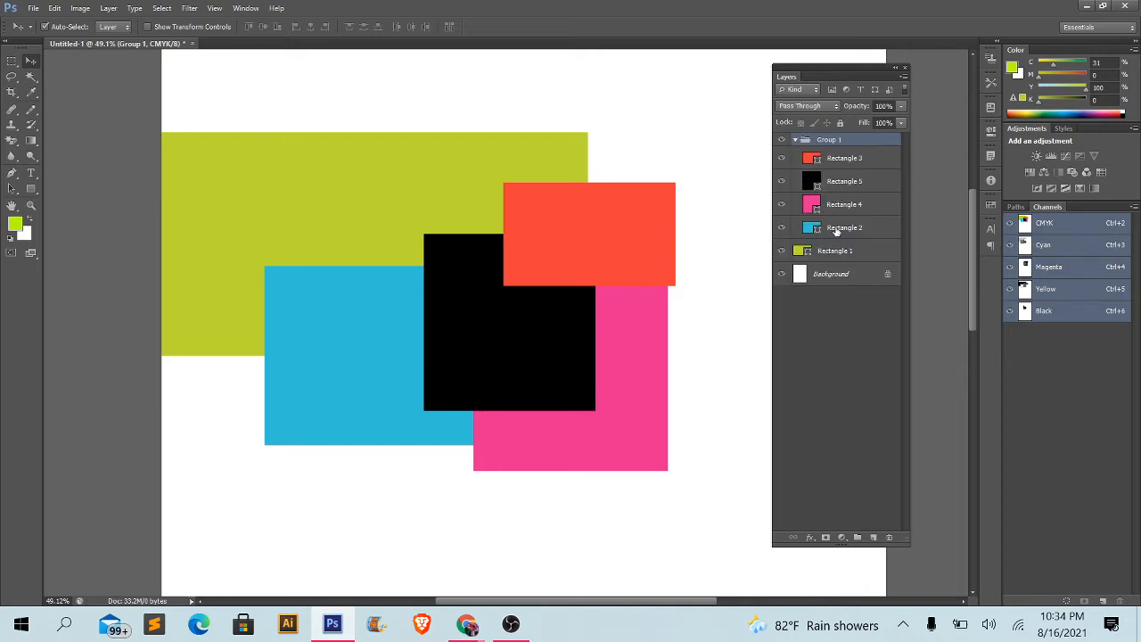
- Ungroup Group 1 back into separate layers and clear the layer selection
right_click(866, 144)
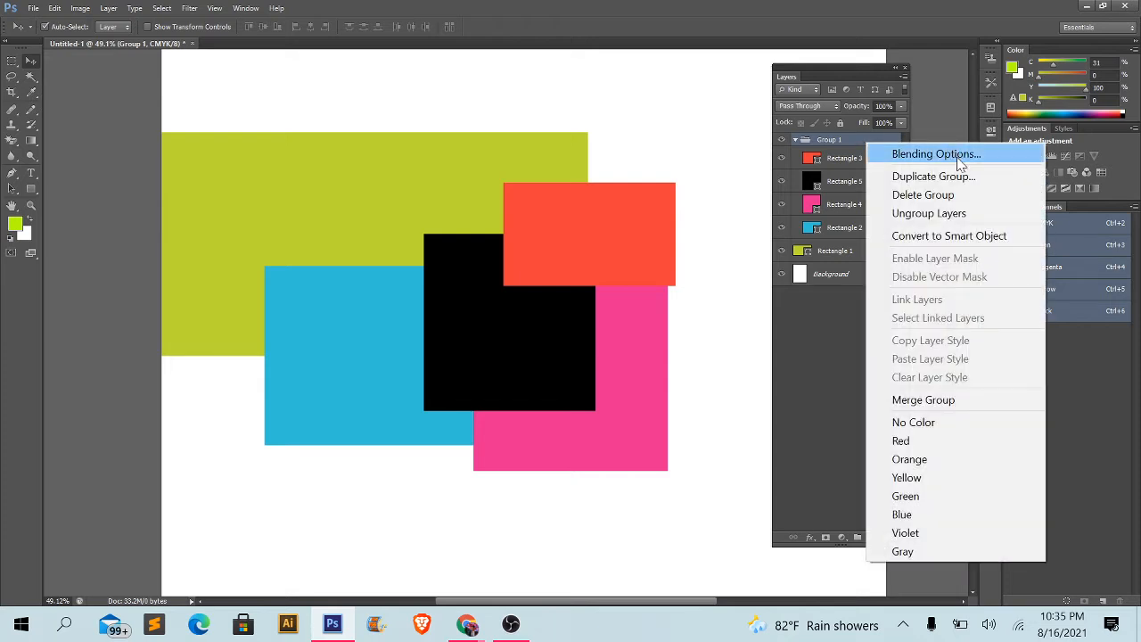
left_click(930, 219)
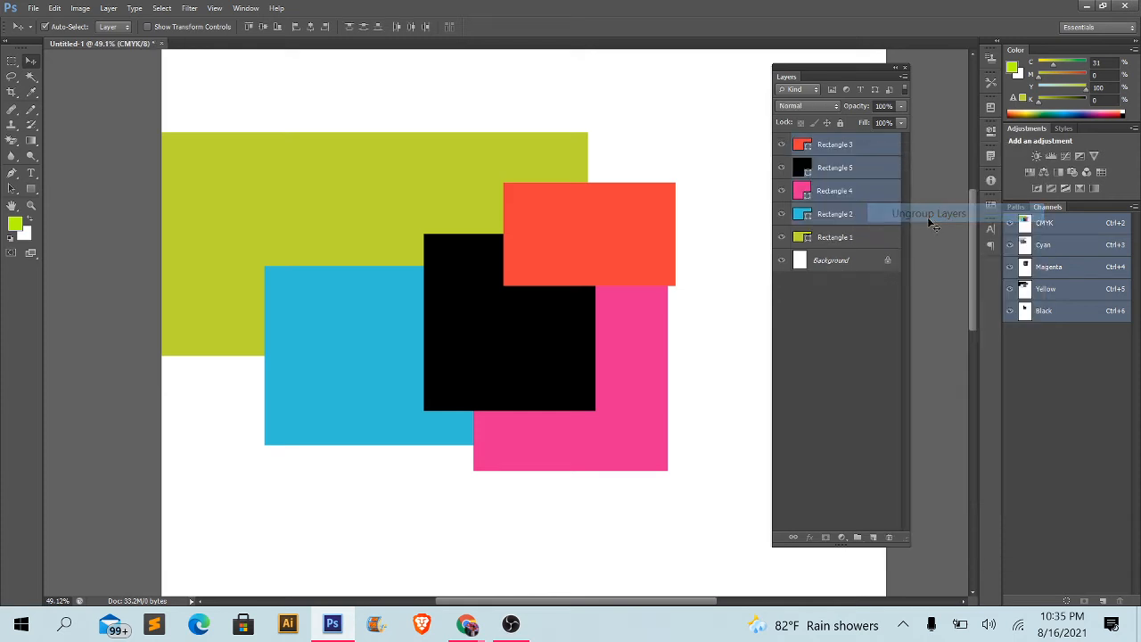
left_click(854, 334)
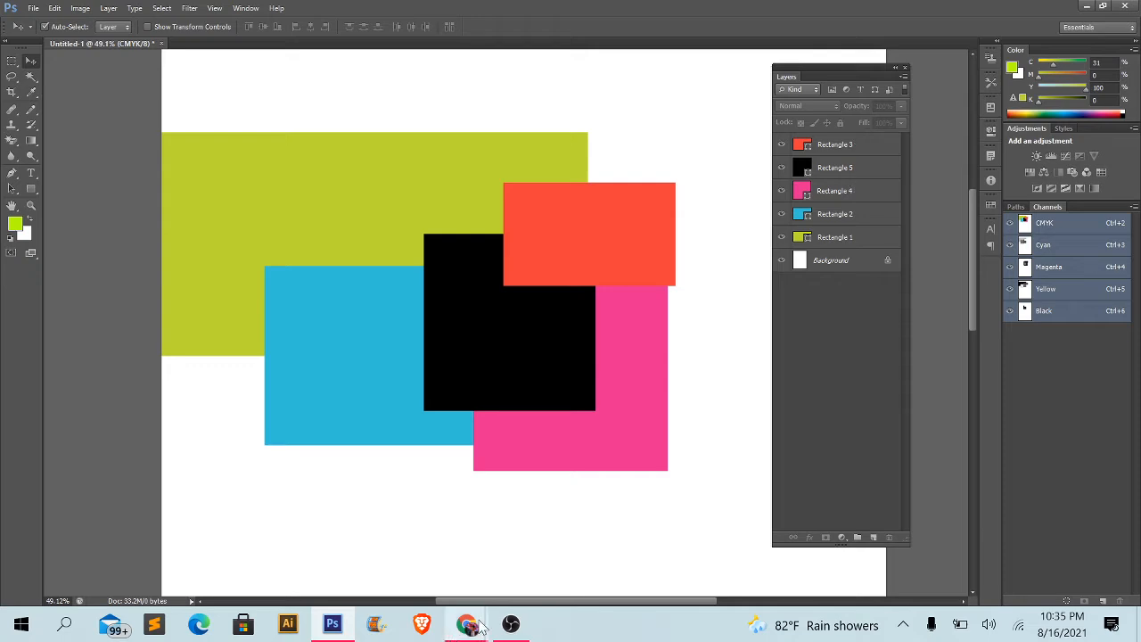
- Switch to Chrome to check the Google Meet call, then return to Photoshop
mouse_move(466, 624)
left_click(393, 571)
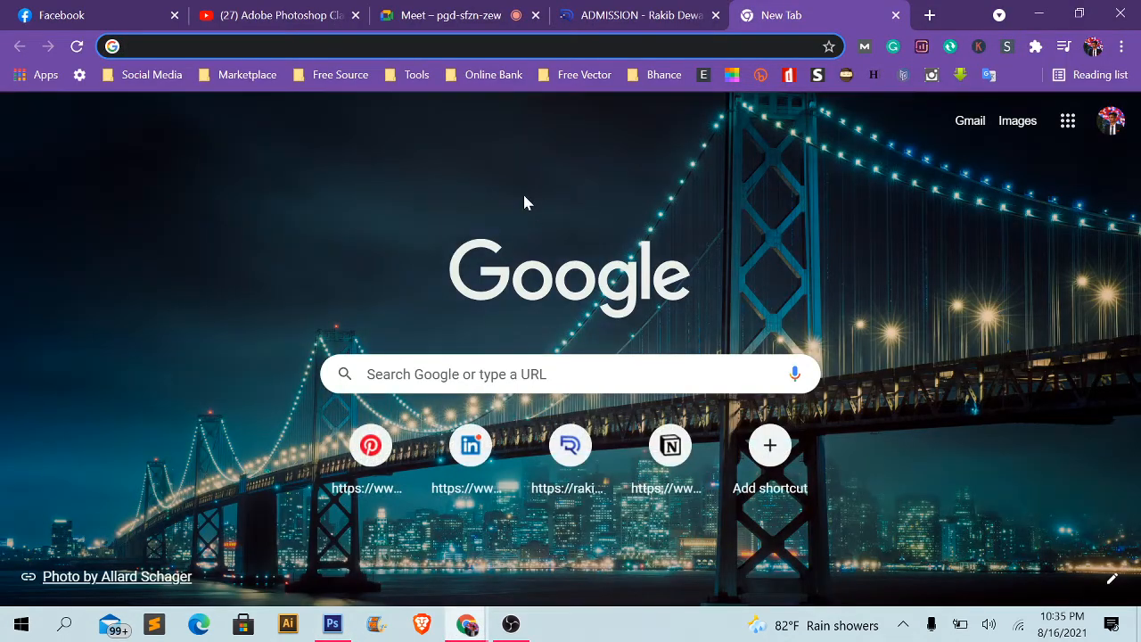
left_click(477, 15)
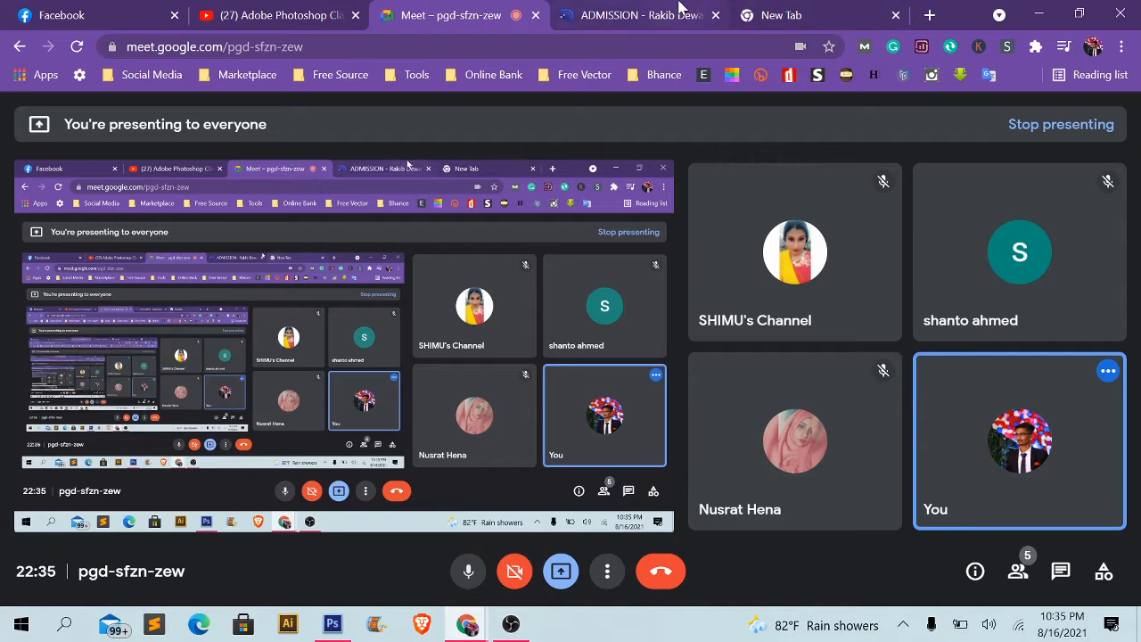
mouse_move(695, 27)
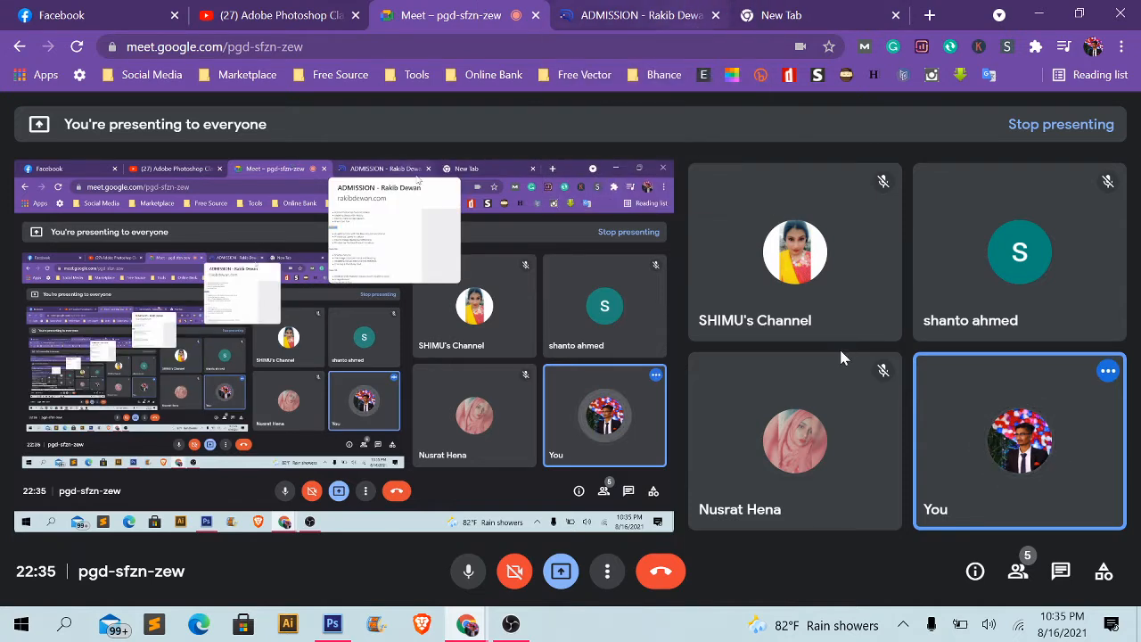
mouse_move(818, 377)
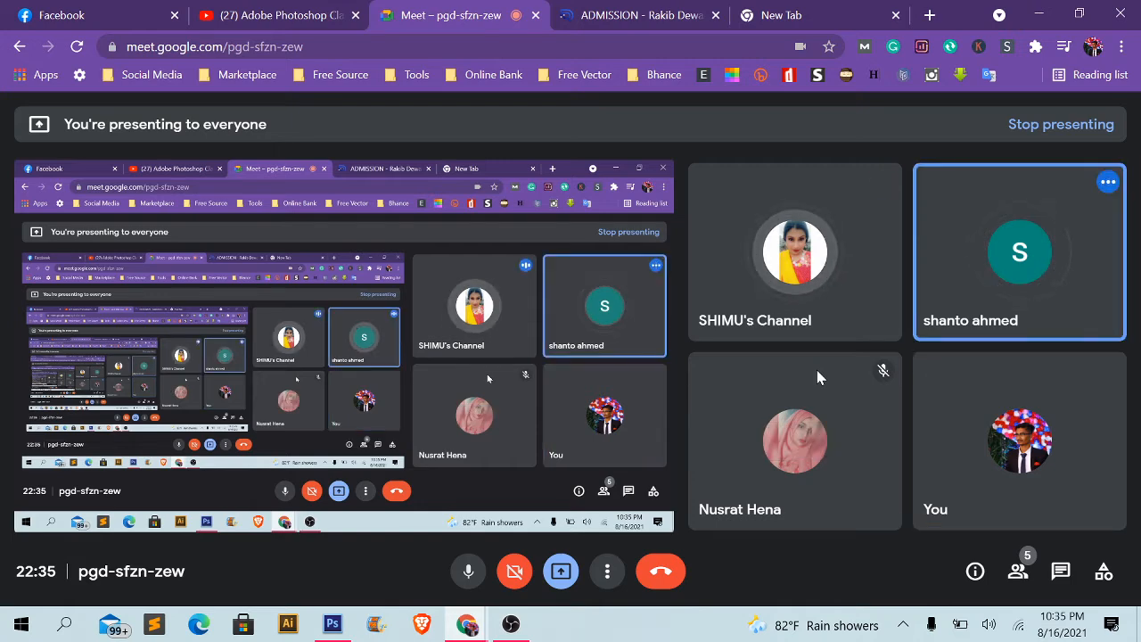
left_click(1039, 15)
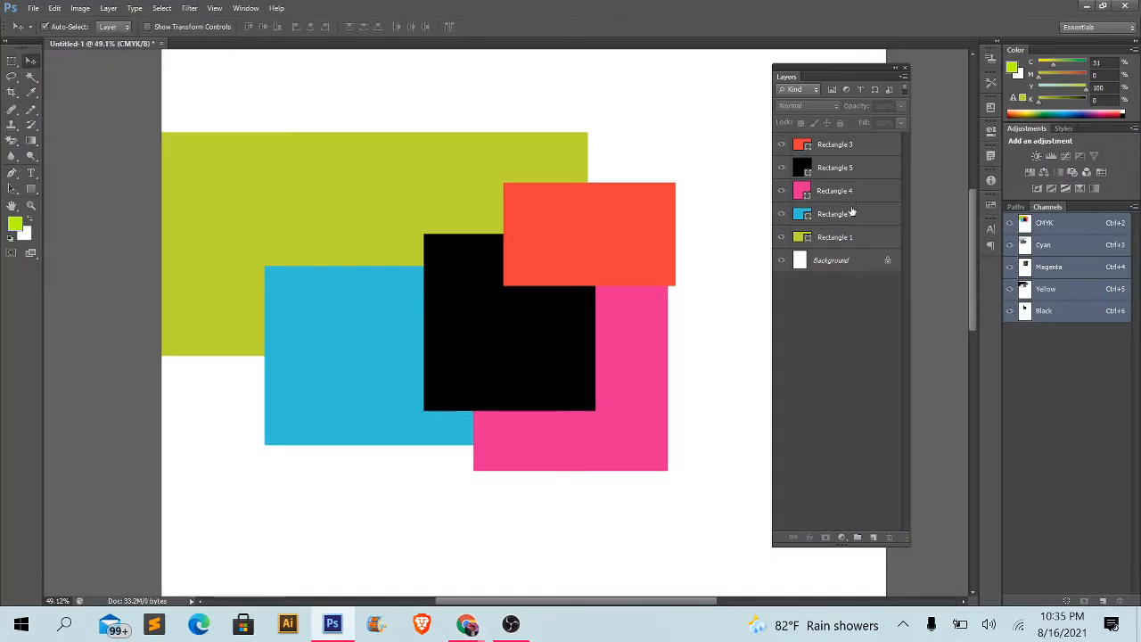
- Move Rectangle 3 to the page's upper right and Rectangle 1 to its upper left corner, away from the other shapes
left_click(865, 153)
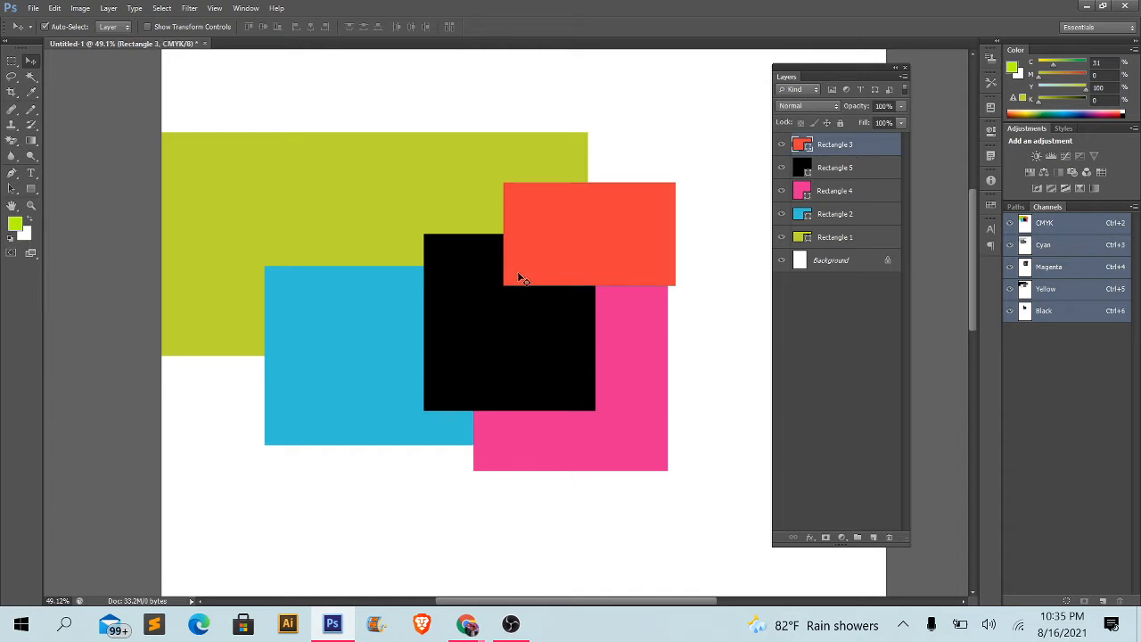
scroll(562, 301, "down", 2)
left_click(669, 348)
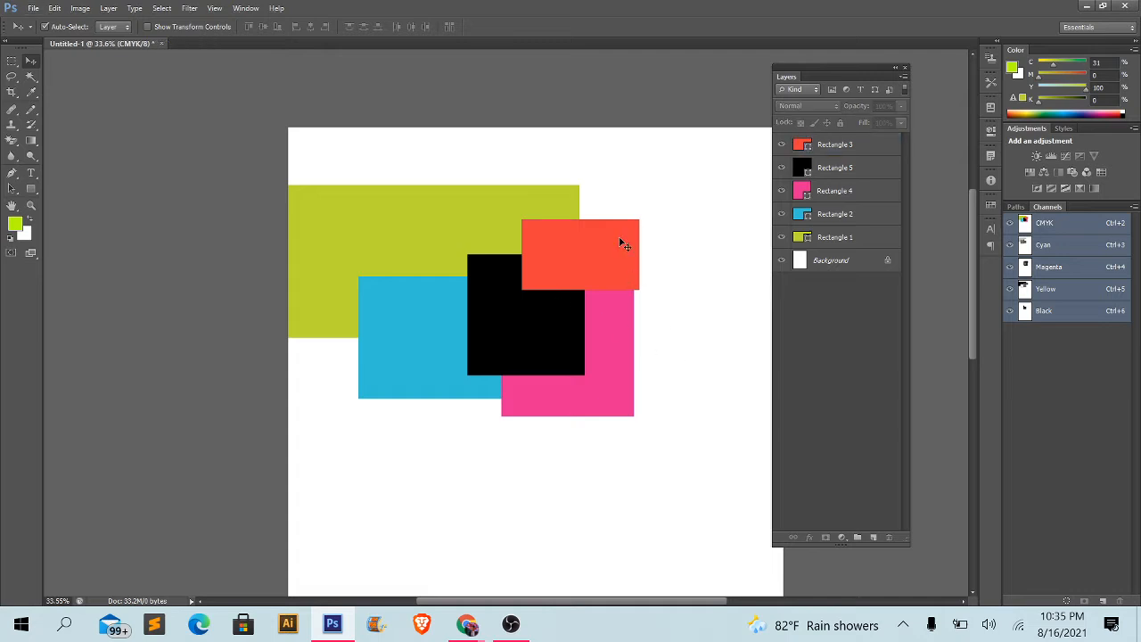
left_click_drag(622, 242, 731, 140)
left_click_drag(460, 189, 397, 113)
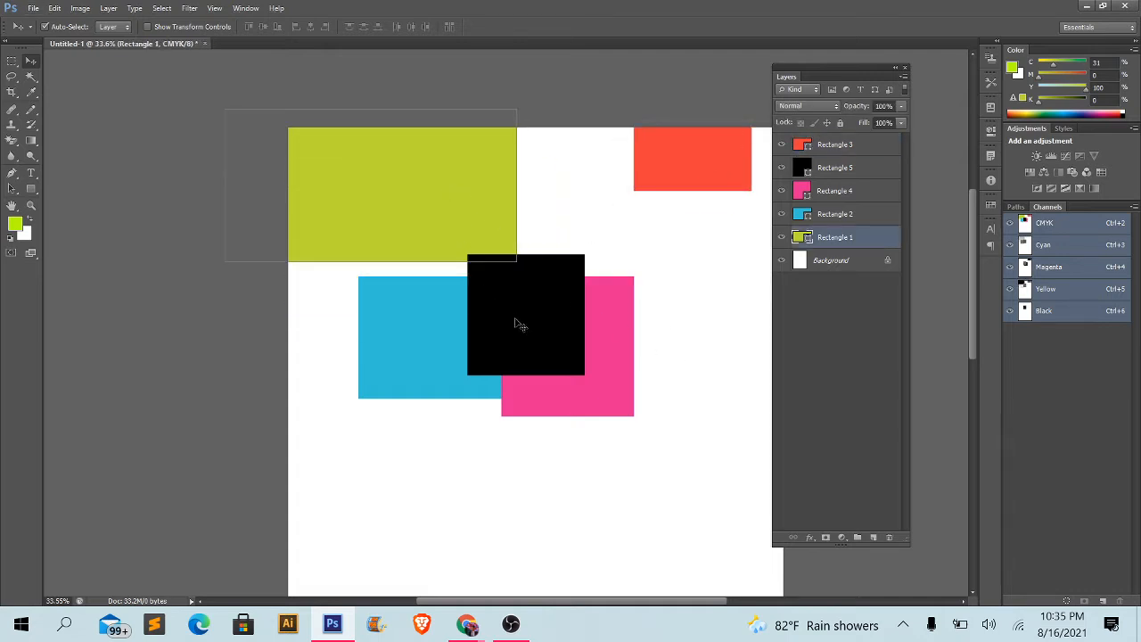
- Separate the remaining rectangles by moving Rectangle 5 to the lower right, Rectangle 2 to the page's left edge and Rectangle 4 downward
left_click_drag(525, 310, 579, 362)
left_click_drag(422, 376, 325, 416)
left_click_drag(607, 406, 763, 506)
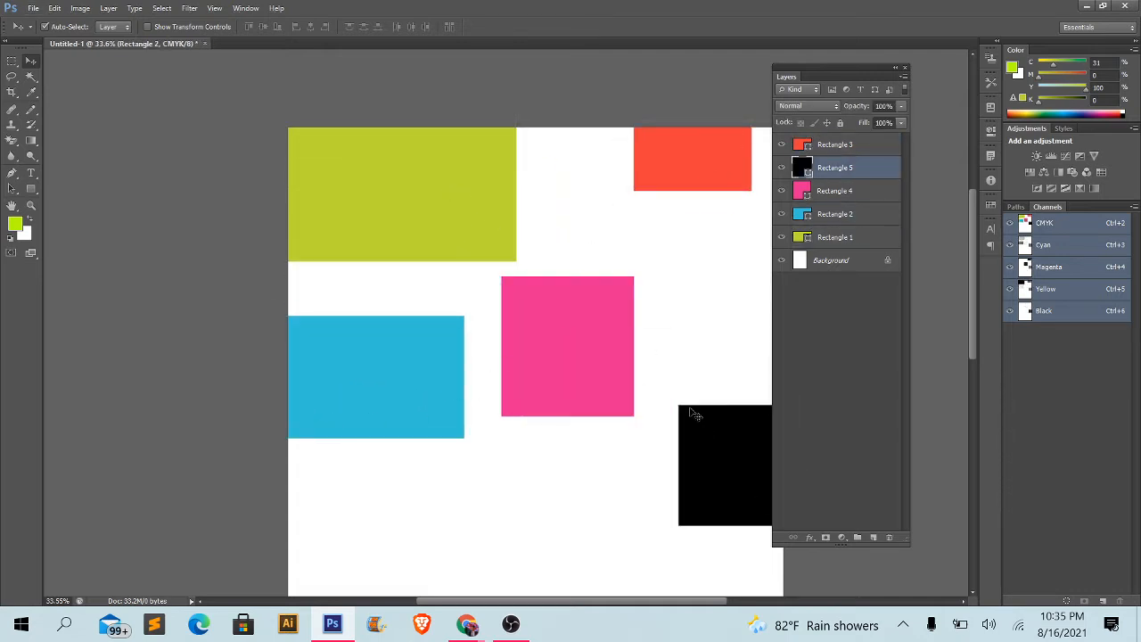
left_click_drag(592, 361, 607, 442)
- Shift Rectangle 2 slightly right and down near the page's left edge, and move Rectangle 4 up and to the right
left_click_drag(381, 325, 425, 369)
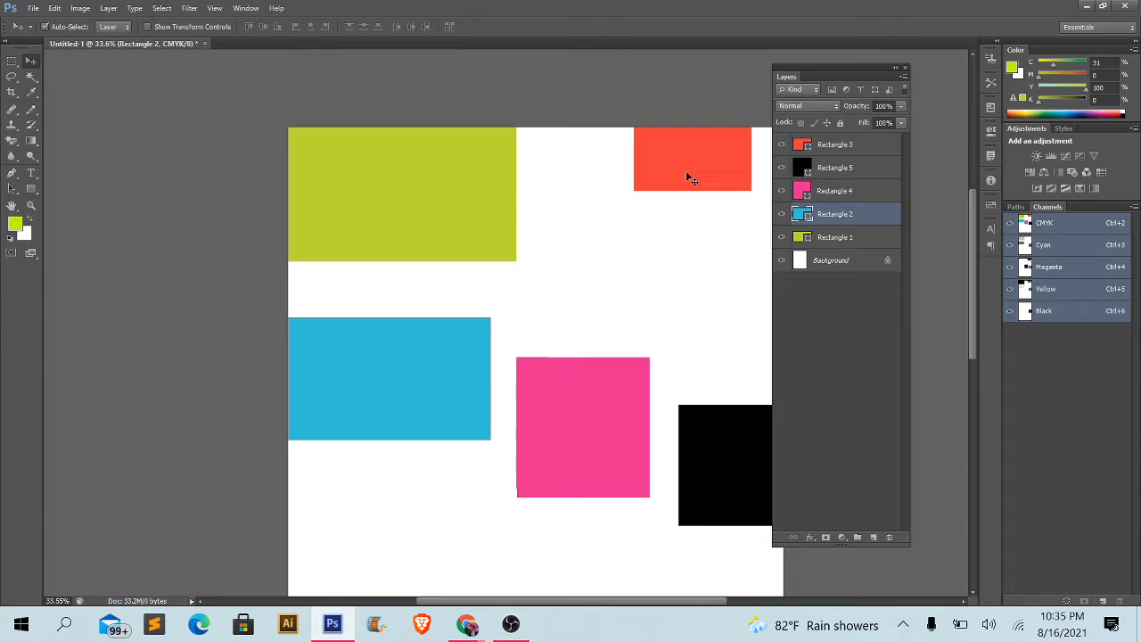
left_click_drag(401, 366, 420, 386)
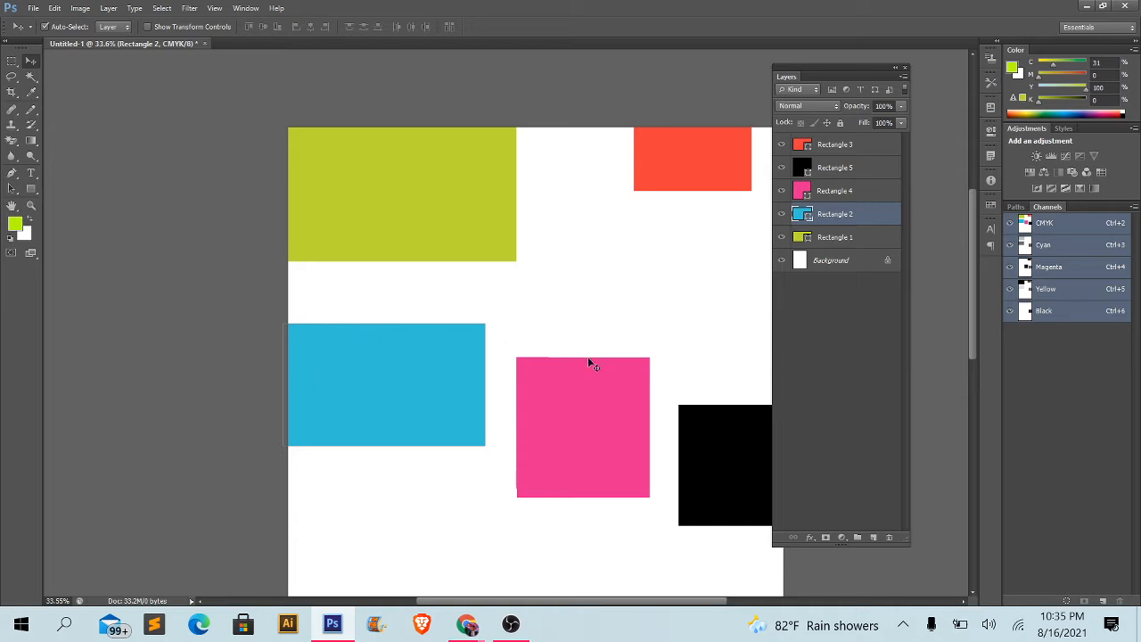
left_click_drag(517, 378, 633, 286)
- Move Rectangle 2 right so it slides partly behind Rectangle 4, then undo the move
left_click_drag(482, 337, 594, 326)
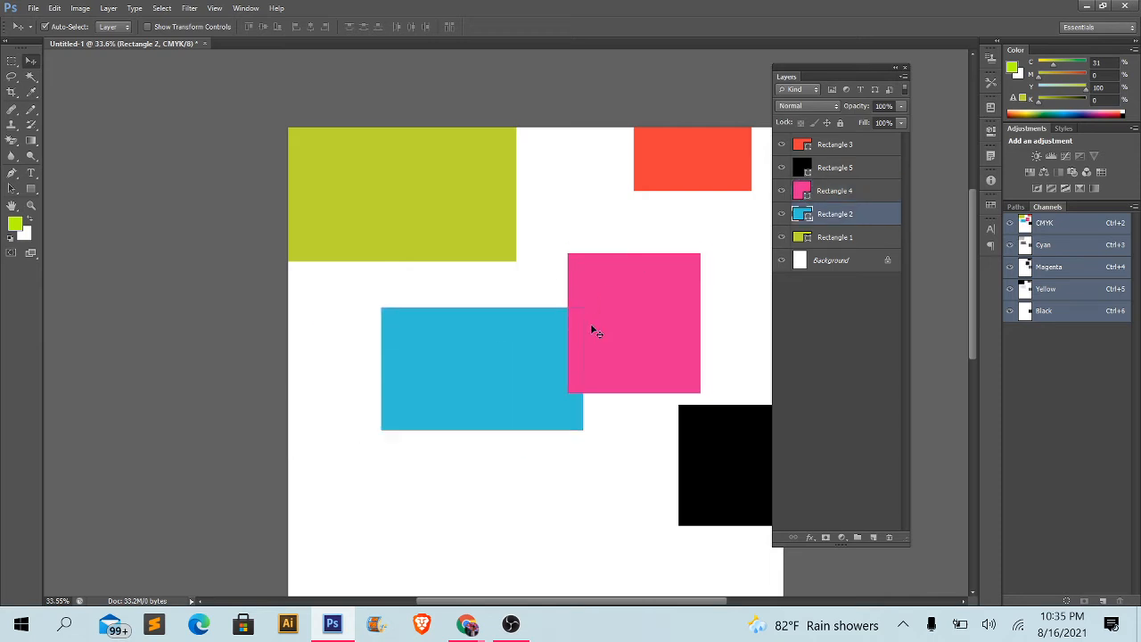
key("ctrl+z")
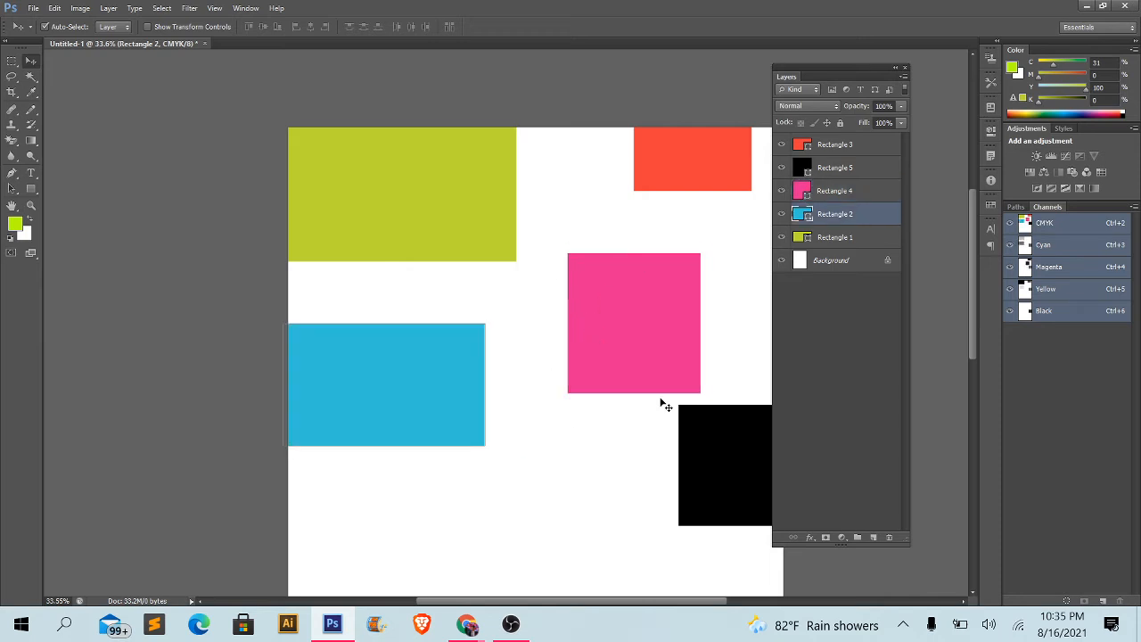
- Move Rectangle 2 slightly left and up, then hide and show its layer repeatedly, ending with it visible
left_click_drag(449, 354, 413, 363)
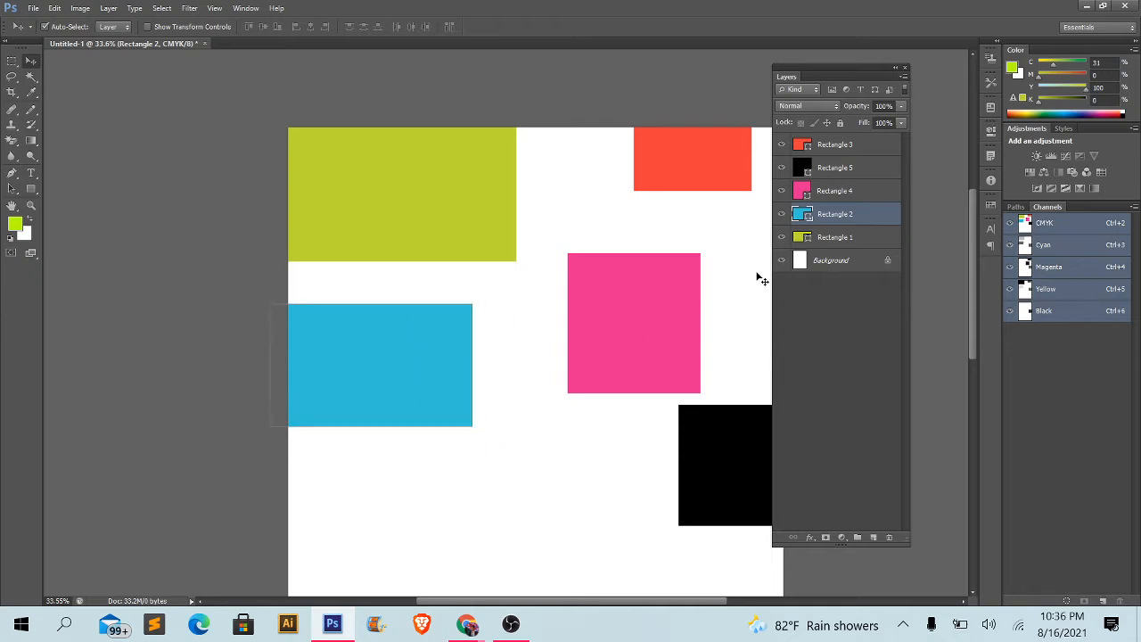
left_click(781, 214)
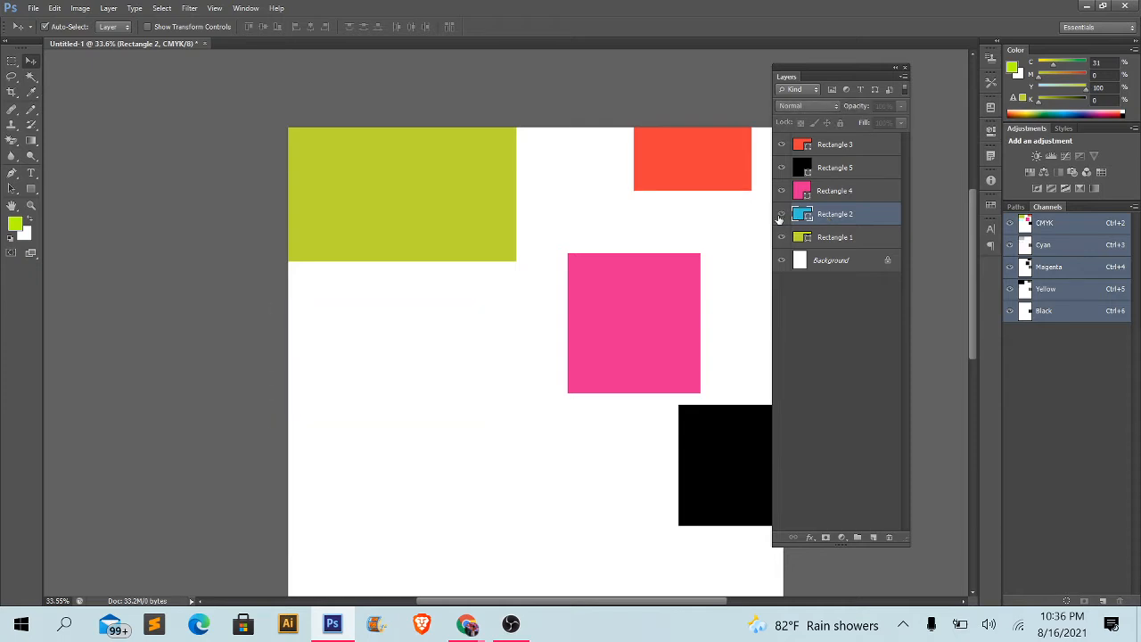
left_click(781, 215)
left_click(780, 215)
left_click(780, 216)
left_click(780, 216)
left_click(780, 216)
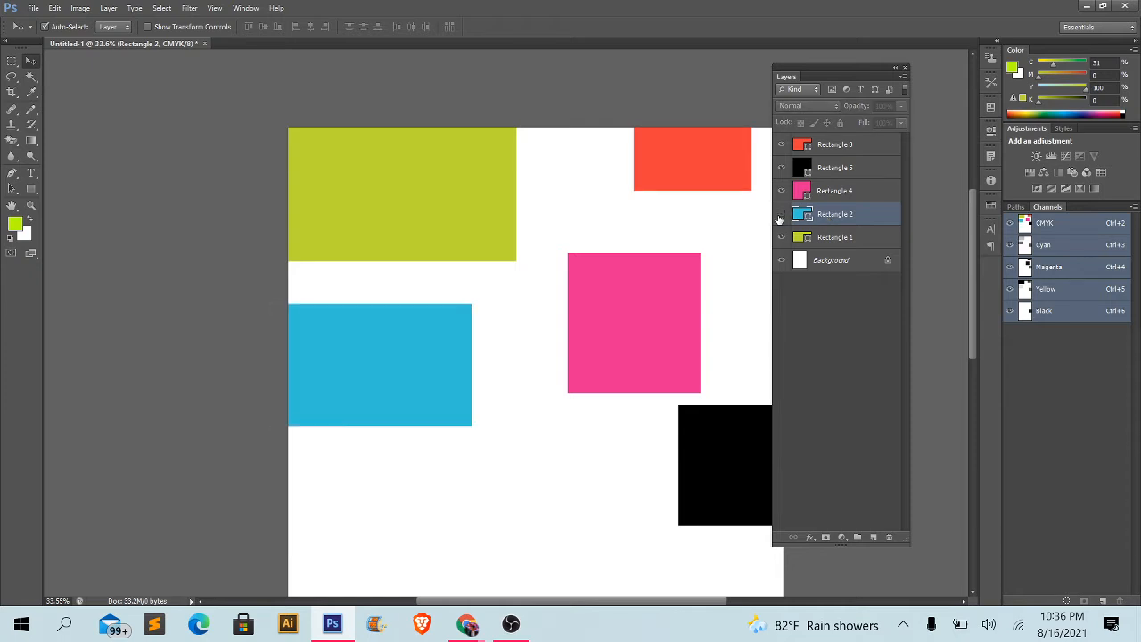
left_click(781, 216)
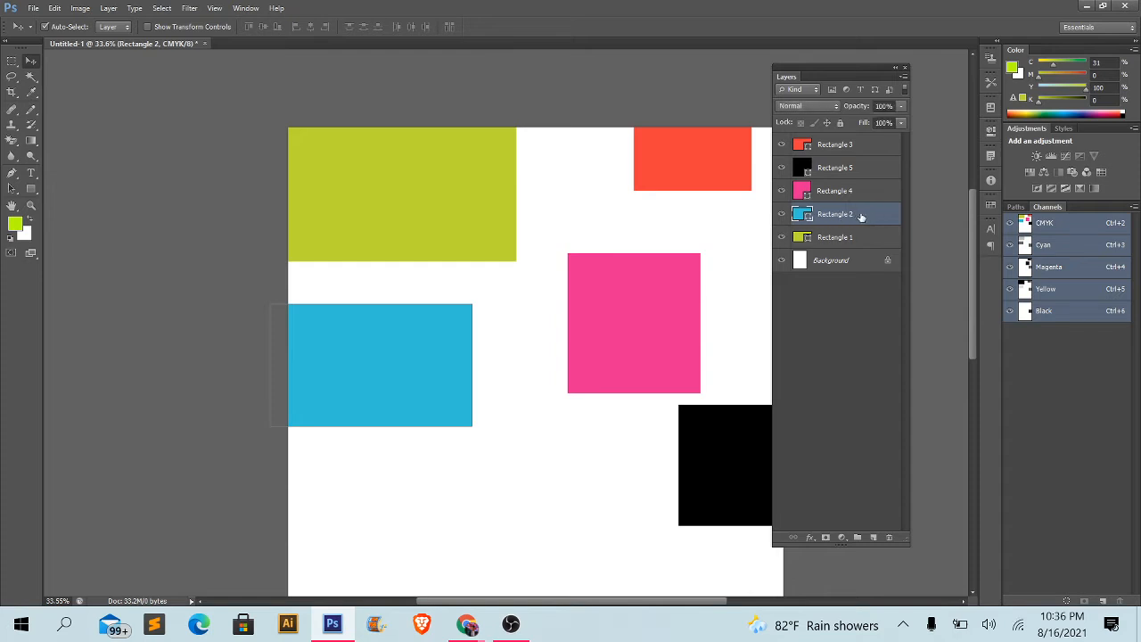
- Fully lock Rectangle 2, try to move it on the canvas, and unlock the layer again
left_click(841, 123)
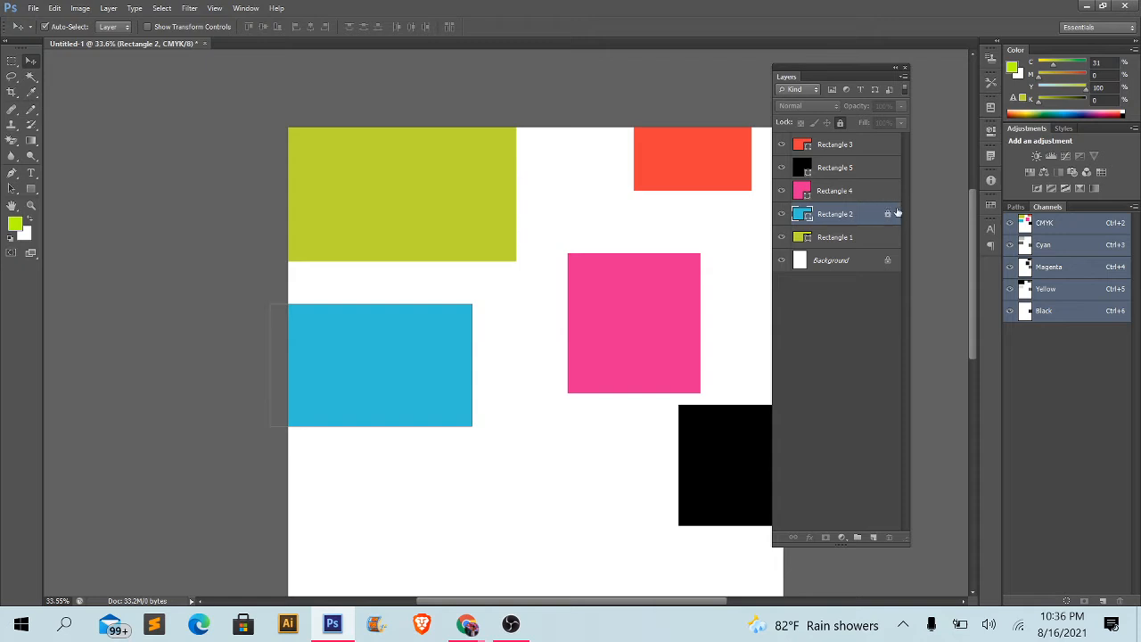
left_click(460, 379)
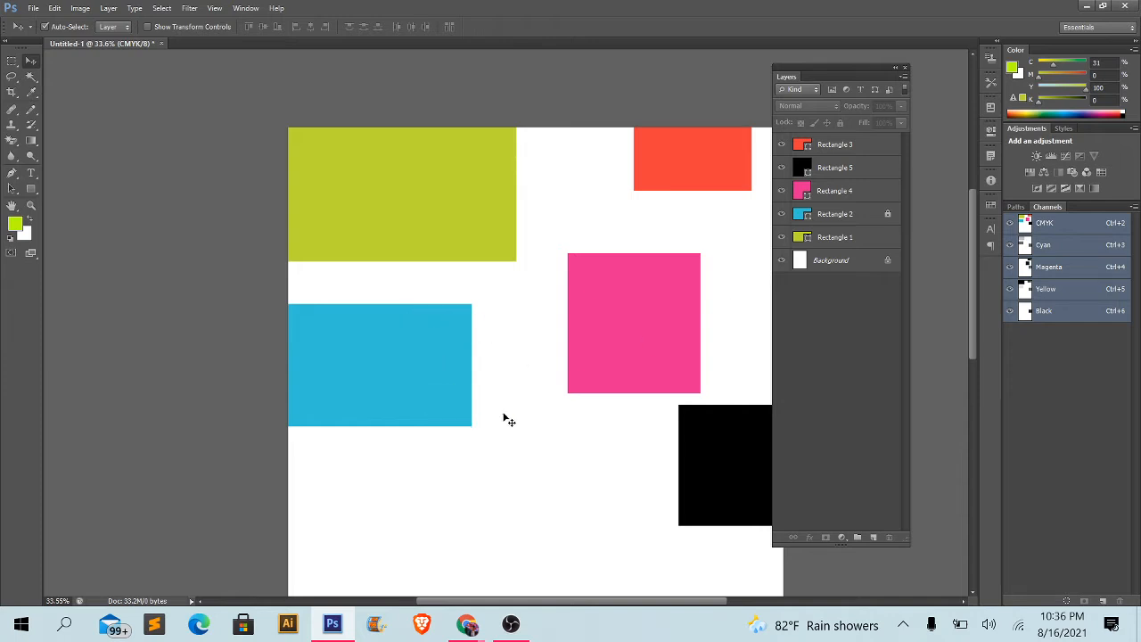
left_click(847, 217)
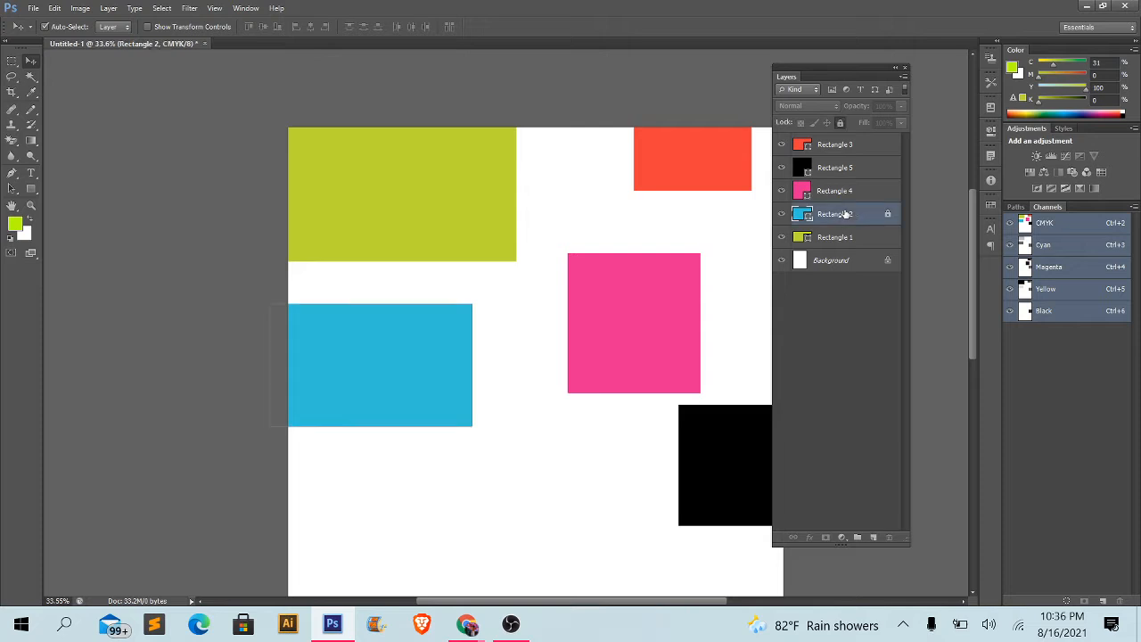
left_click(841, 122)
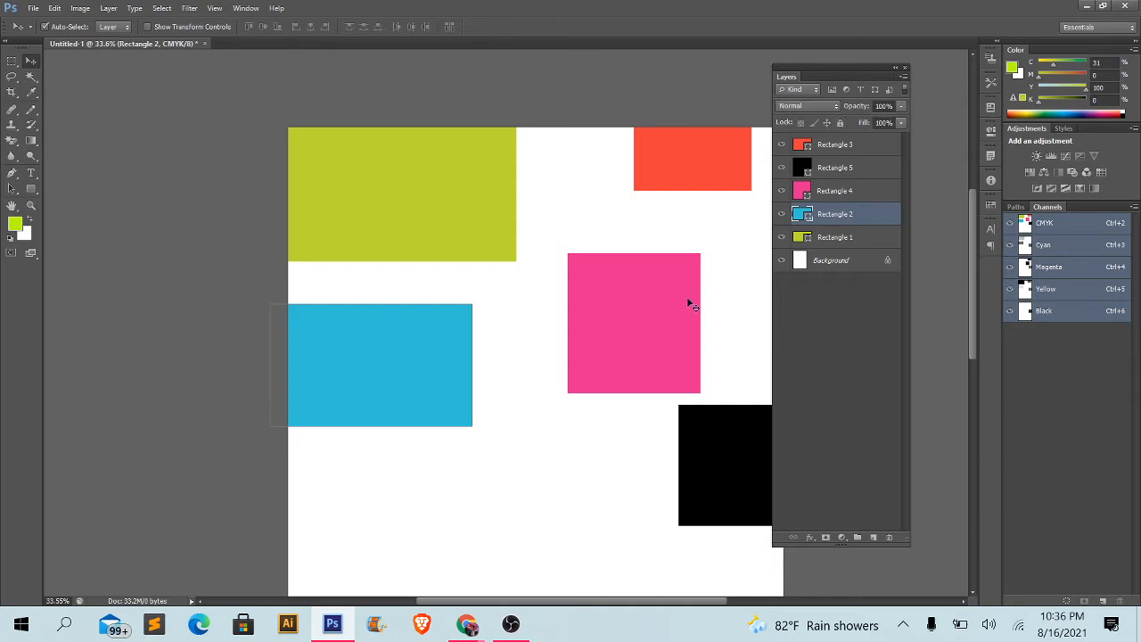
- Move Rectangle 4 left so it touches Rectangle 1's lower right corner, and move Rectangle 5 left and slightly down, below it
scroll(629, 493, "down", 2)
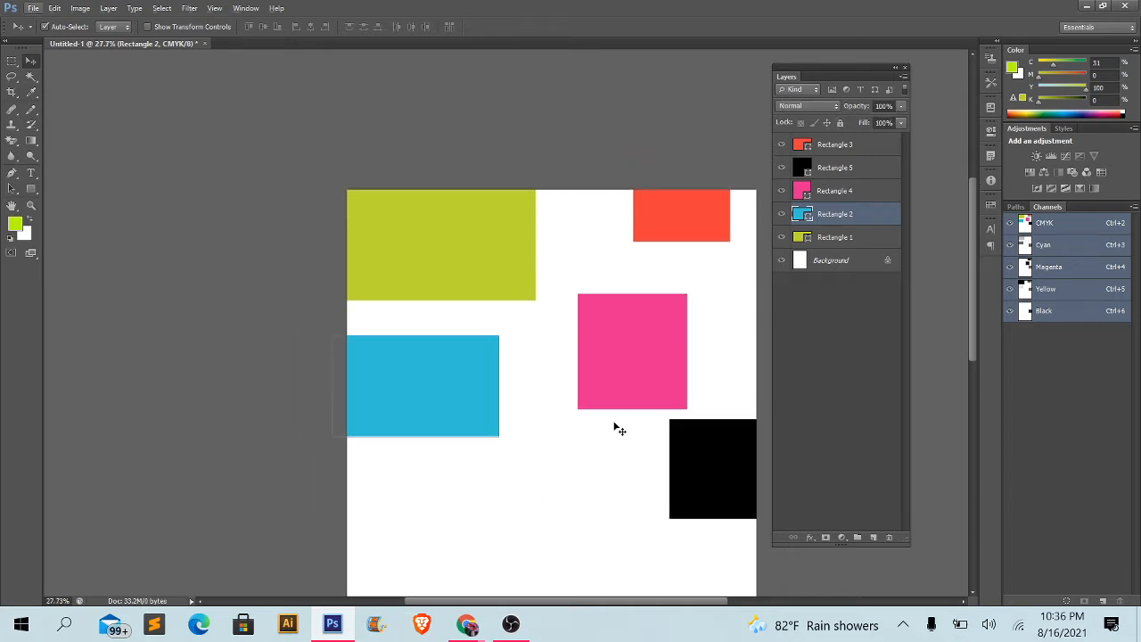
left_click_drag(612, 398, 568, 433)
left_click_drag(672, 460, 625, 478)
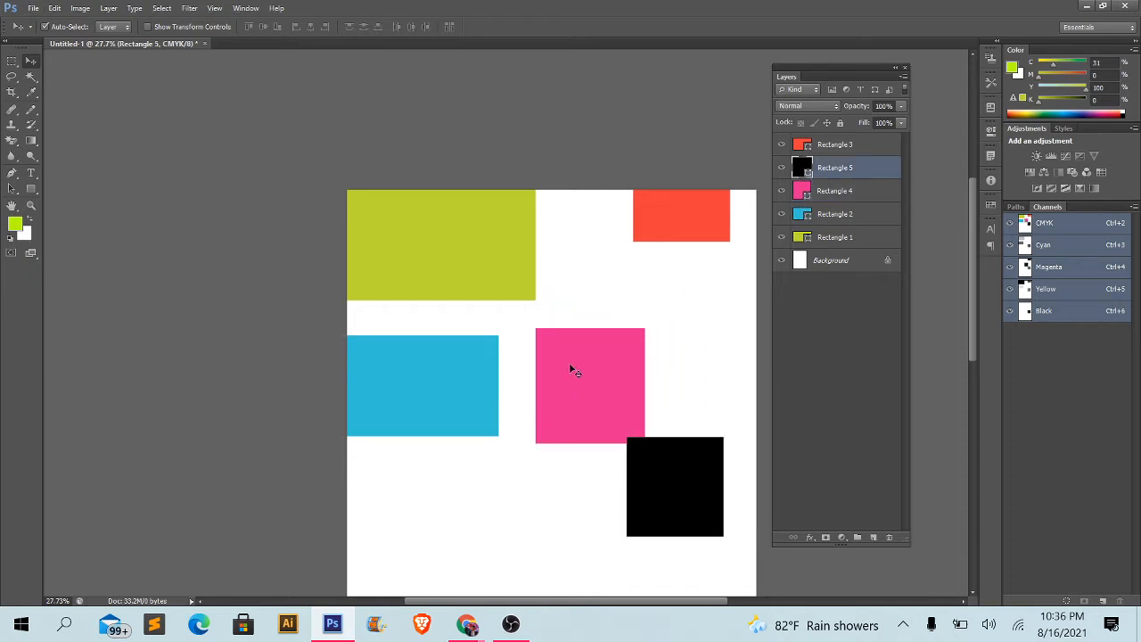
left_click_drag(573, 372, 574, 329)
left_click_drag(670, 487, 644, 489)
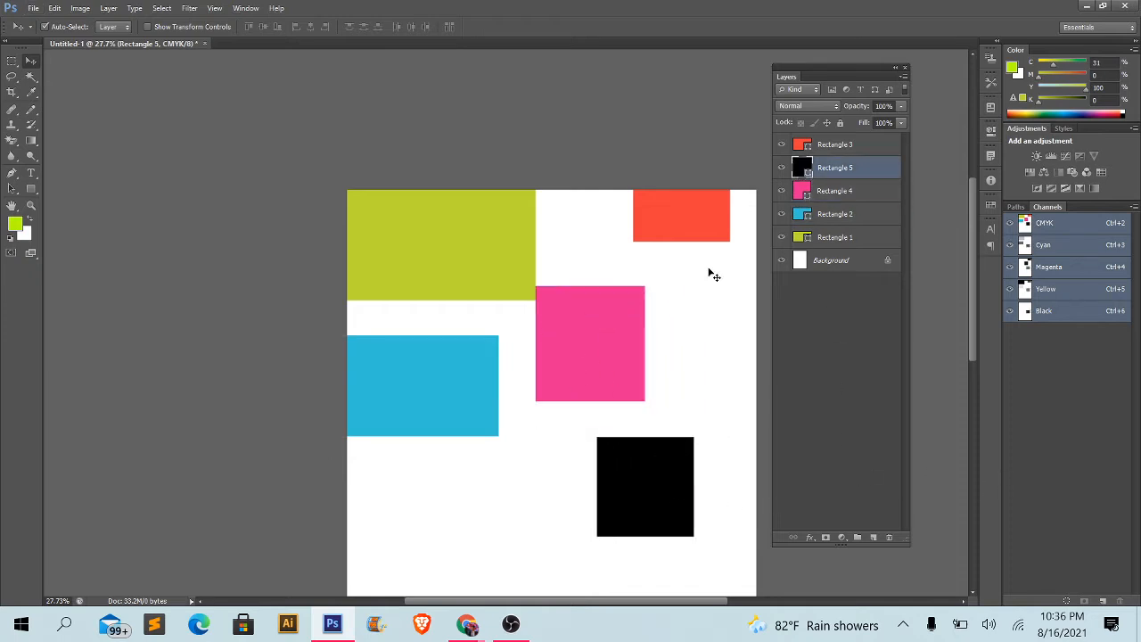
- Move Rectangle 4 right and slightly up, then delete the layers Rectangle 4, Rectangle 5 and Rectangle 3 in turn
left_click_drag(655, 385, 660, 336)
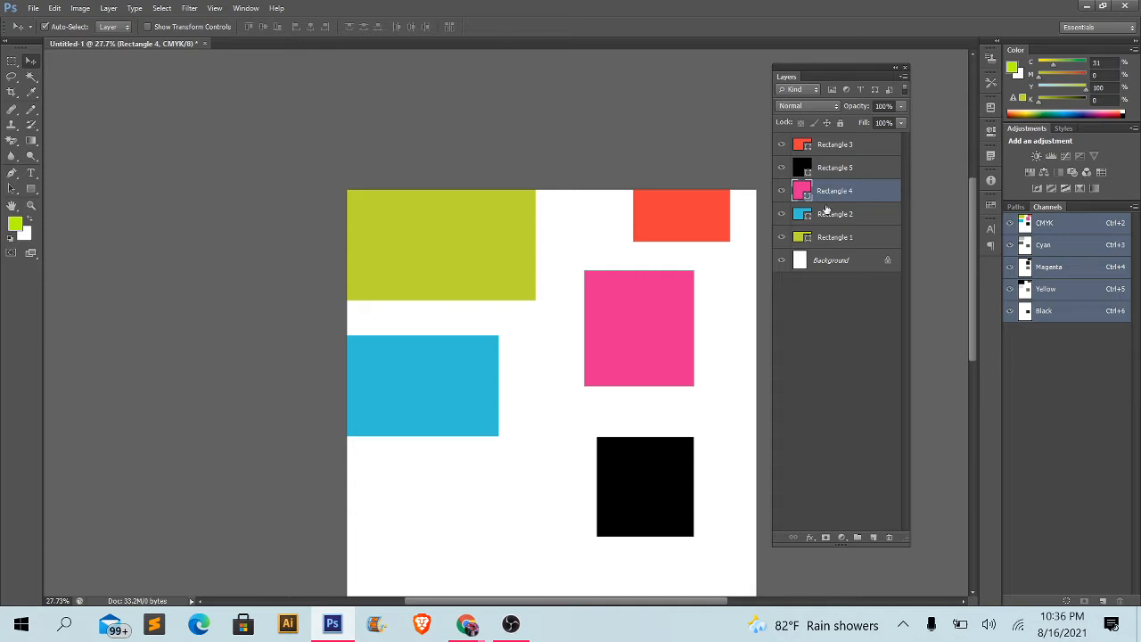
key("Delete")
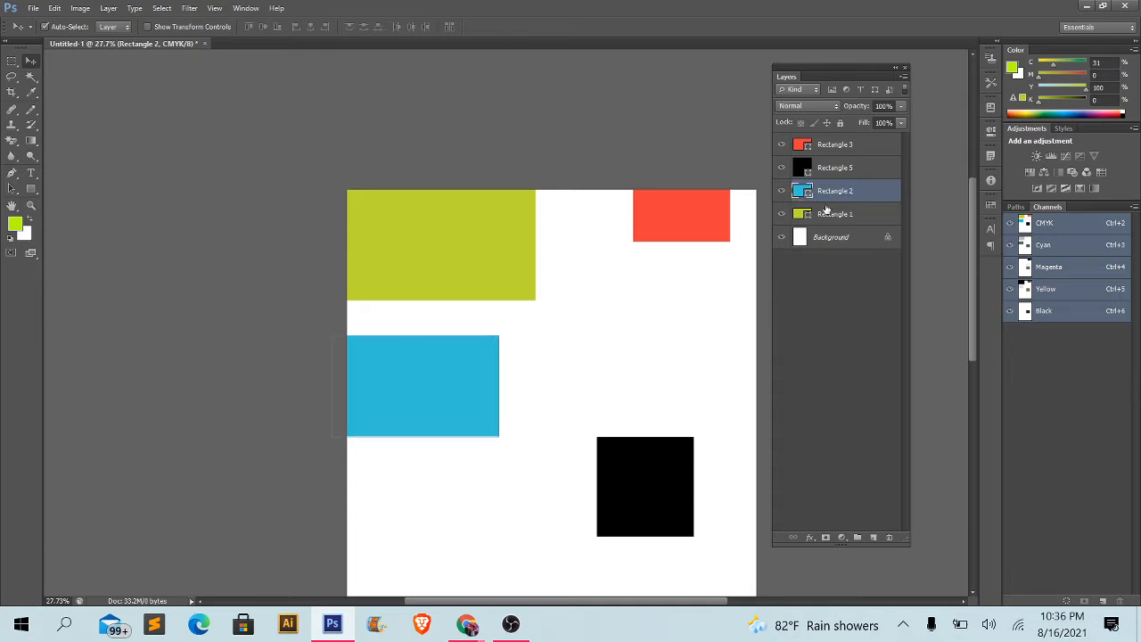
left_click(827, 173)
key("Delete")
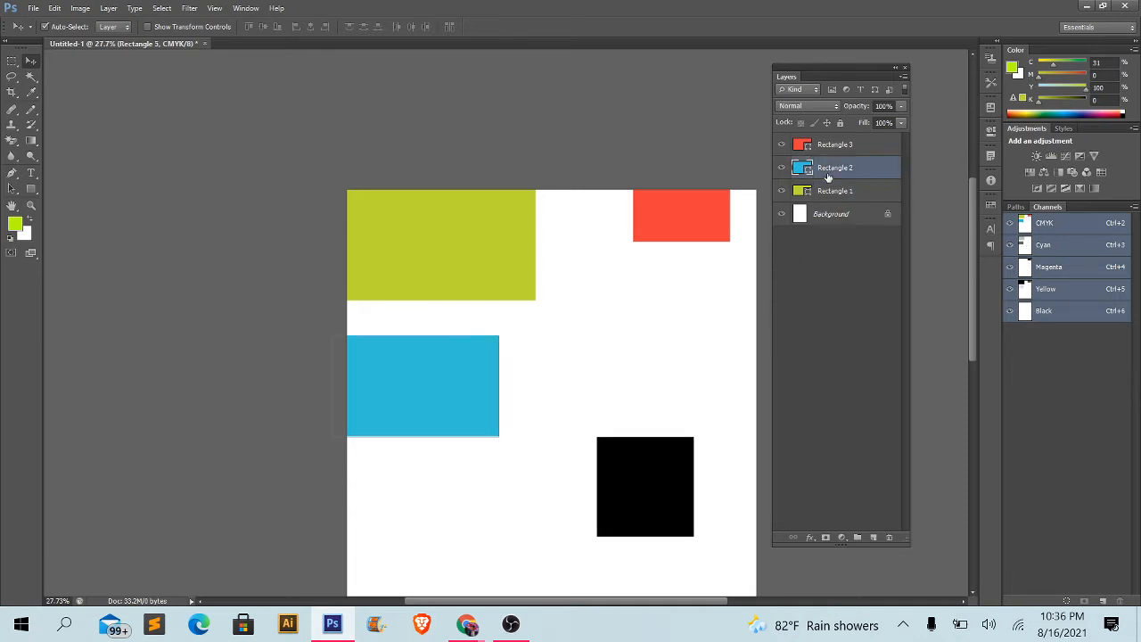
left_click(843, 143)
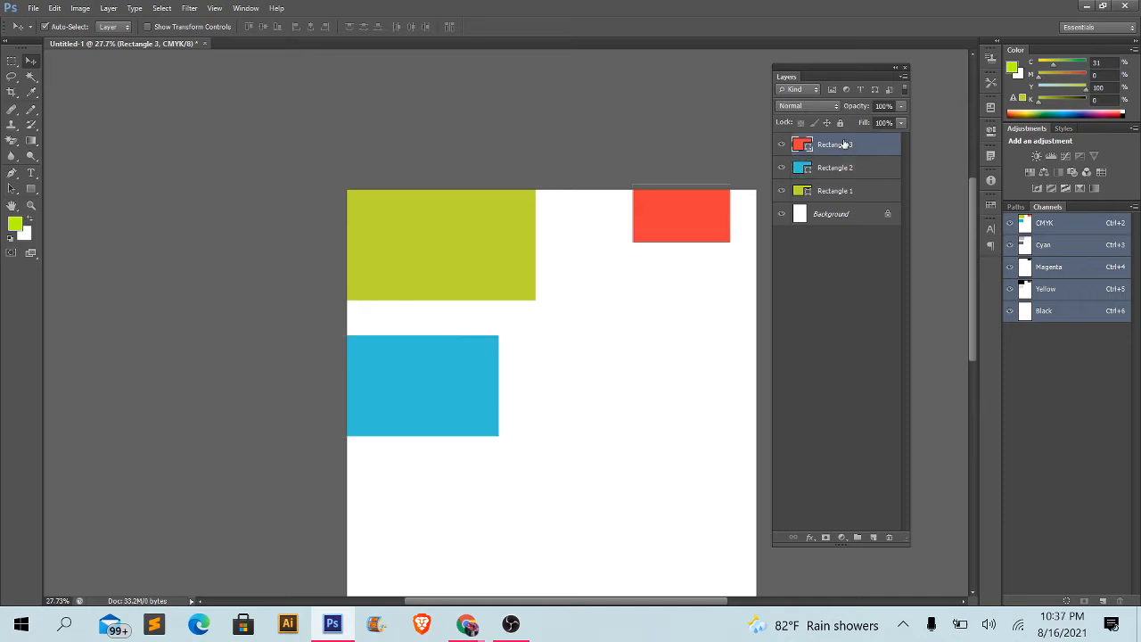
key("Delete")
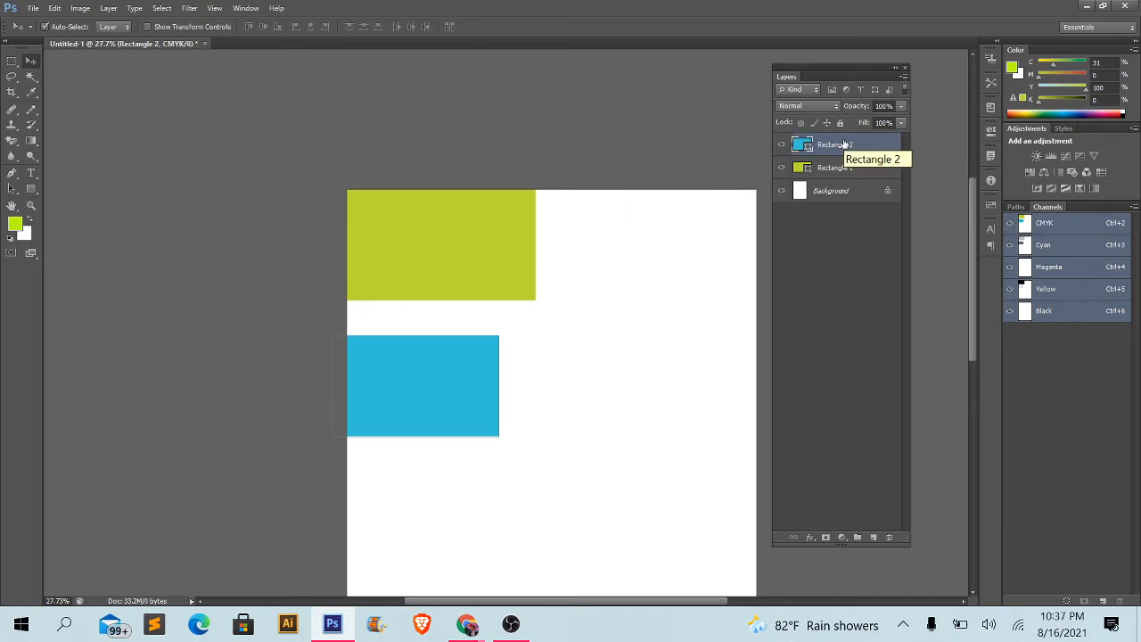
- Undo the three layer deletions and the last move of Rectangle 4
key("ctrl+alt+z")
key("ctrl+alt+z")
key("ctrl+alt+z")
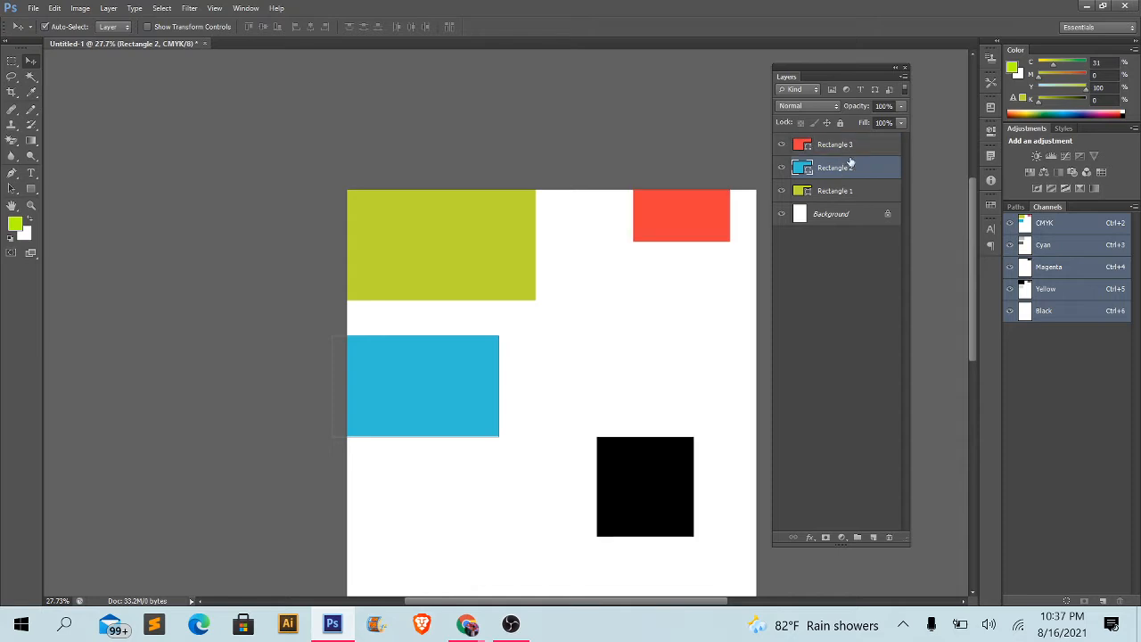
key("ctrl+alt+z")
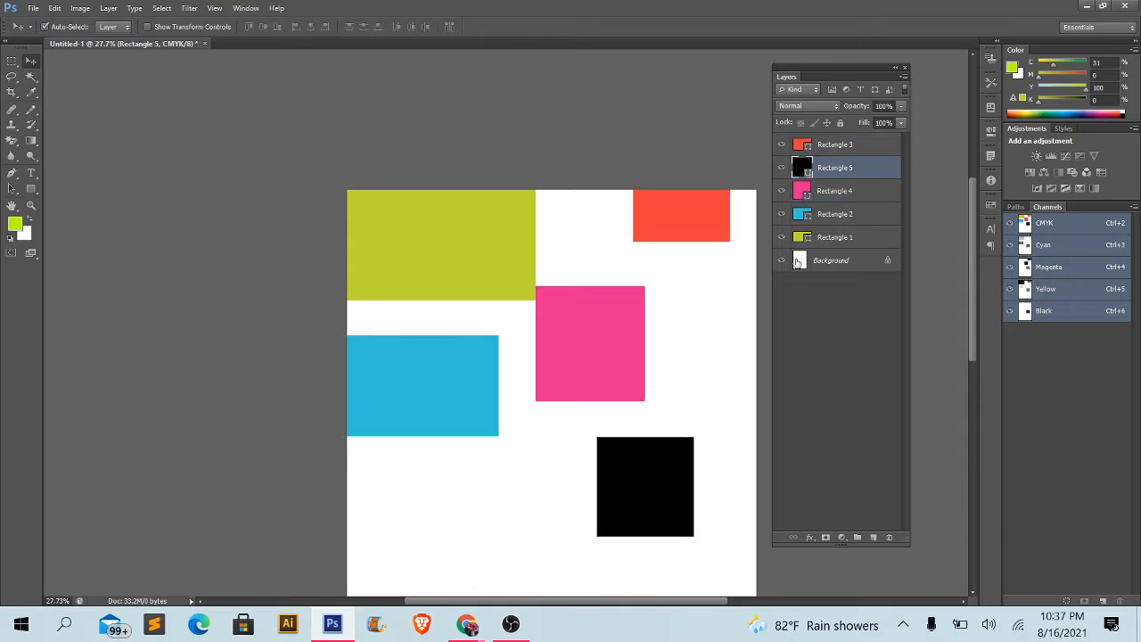
- Shift Rectangle 4 slightly right, away from Rectangle 1, and delete its layer
left_click(700, 355)
left_click_drag(613, 360, 637, 359)
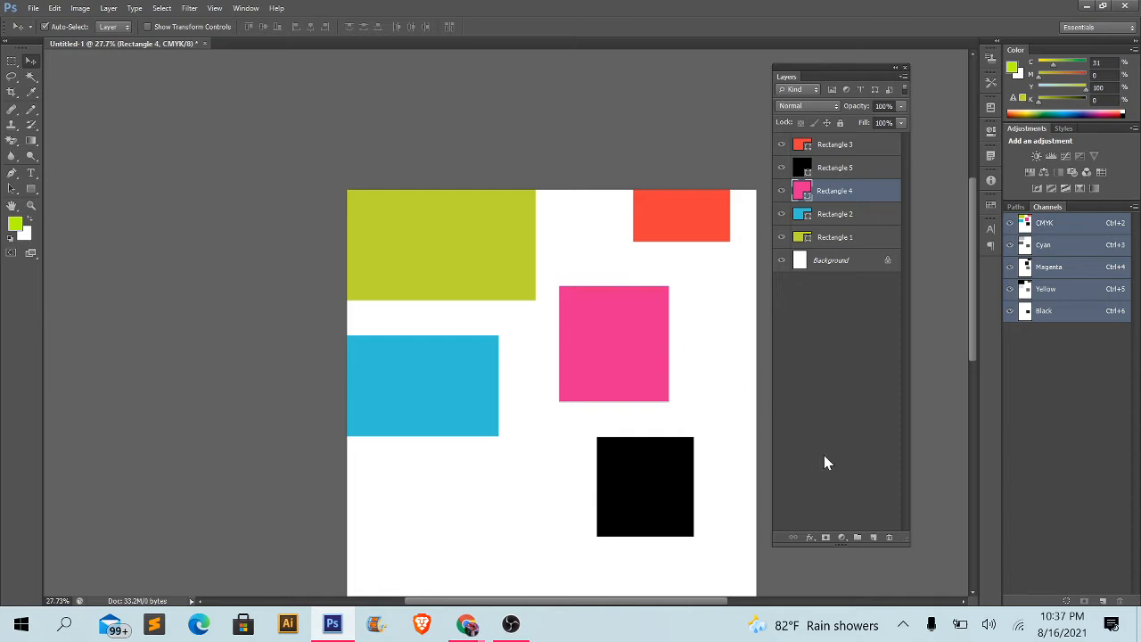
left_click(890, 538)
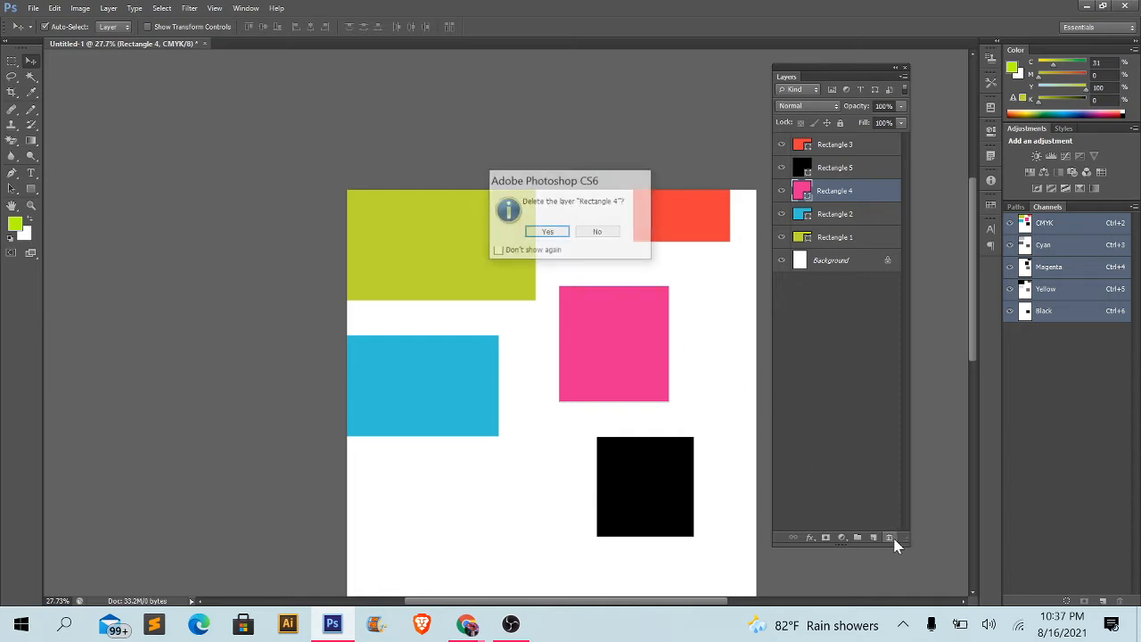
left_click(544, 236)
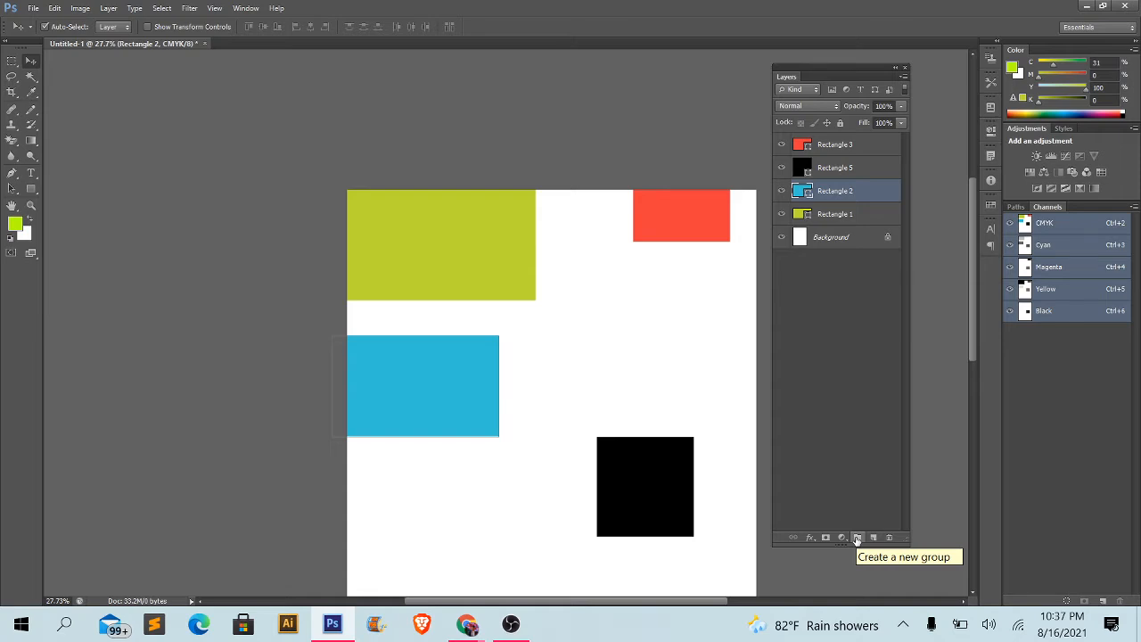
- Create a layer group at the top of the stack and put Rectangle 3, Rectangle 5 and Rectangle 2 into it
left_click(857, 539)
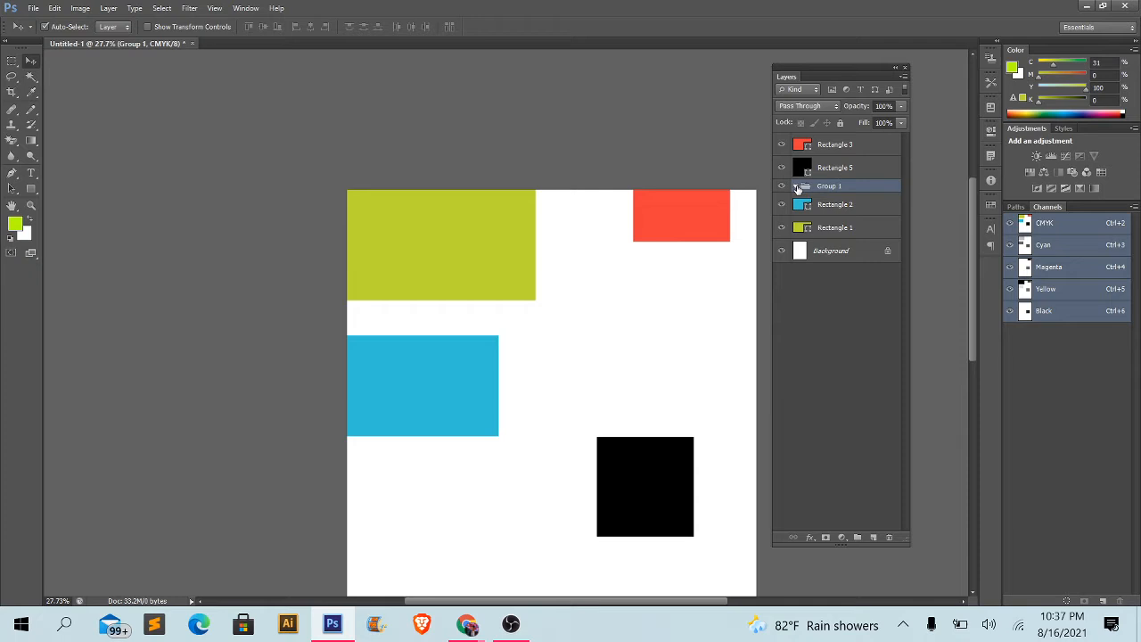
left_click_drag(824, 187, 827, 141)
left_click(838, 163)
left_click(840, 181)
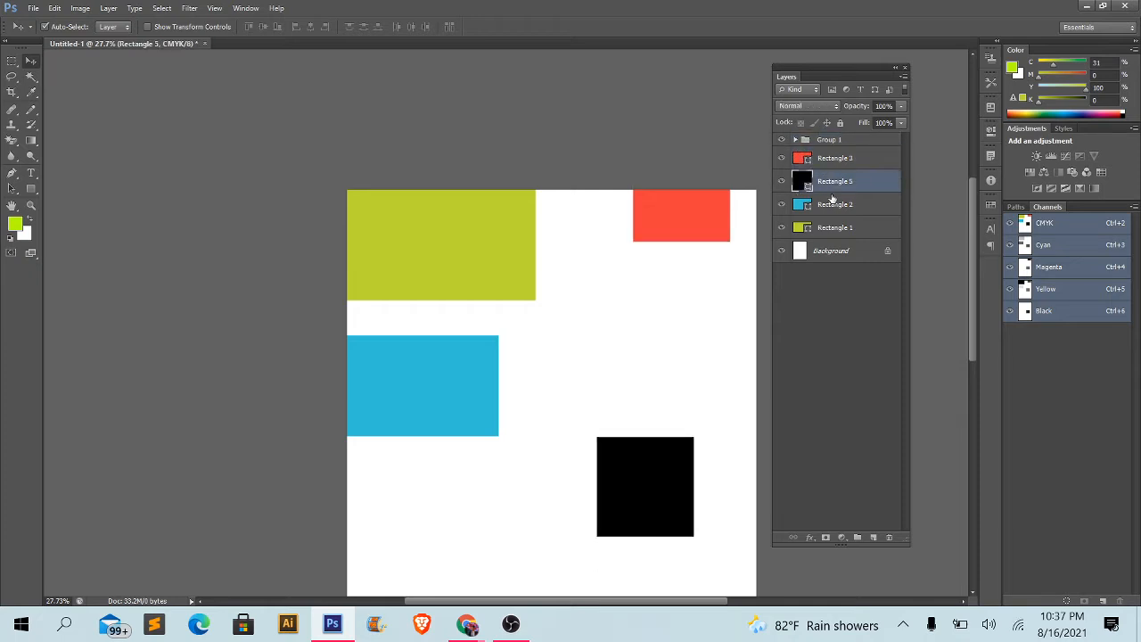
left_click(825, 163, "ctrl")
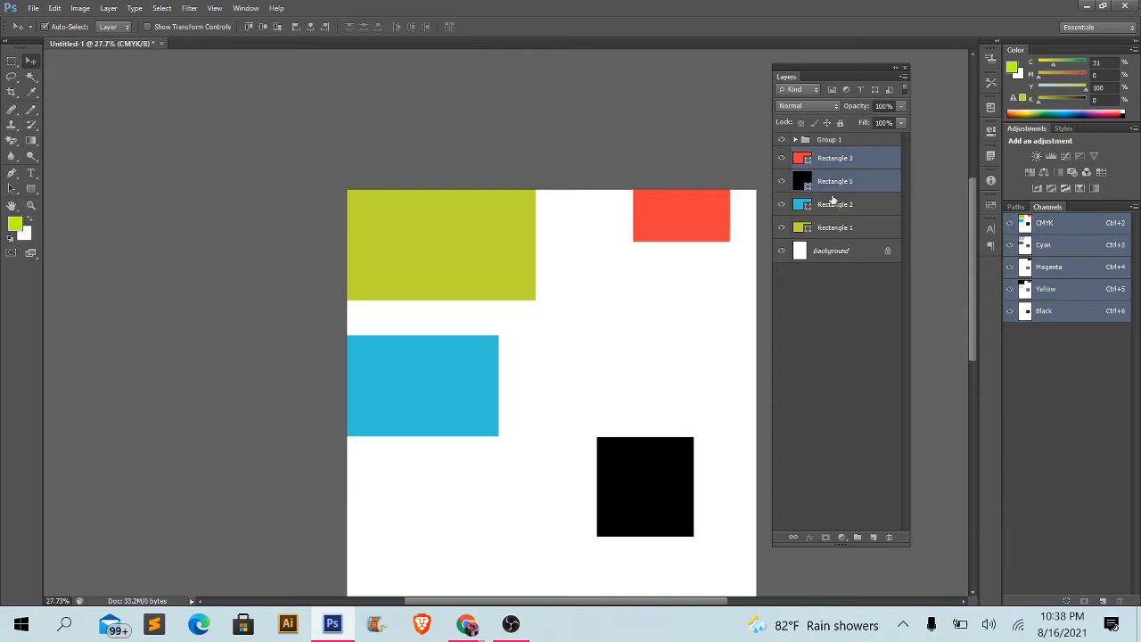
left_click(834, 202, "ctrl")
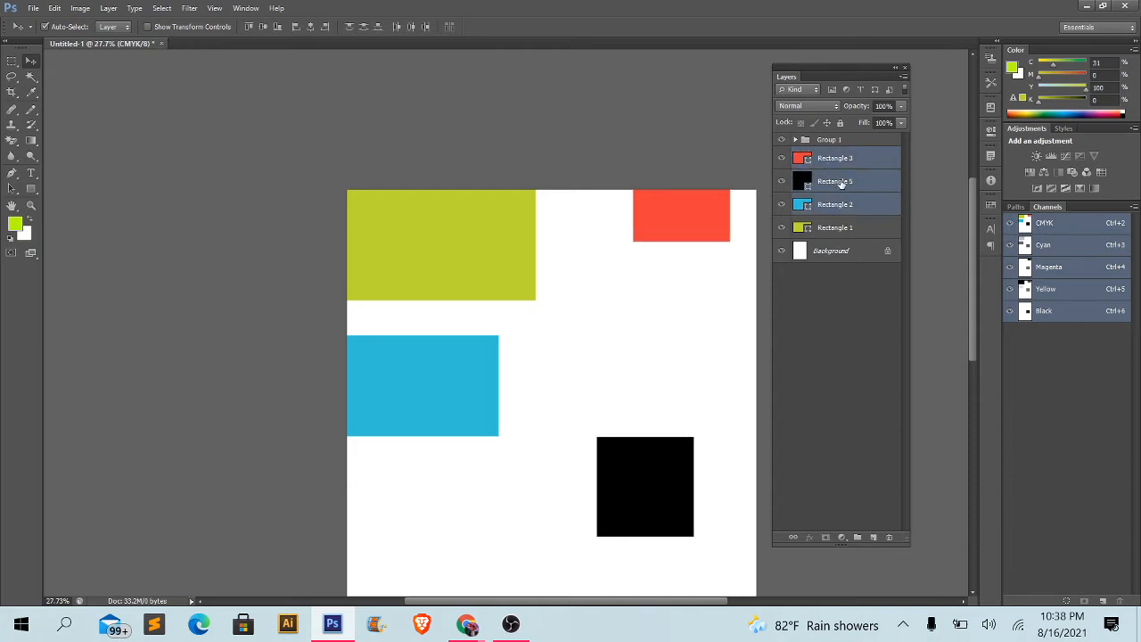
left_click_drag(838, 198, 808, 145)
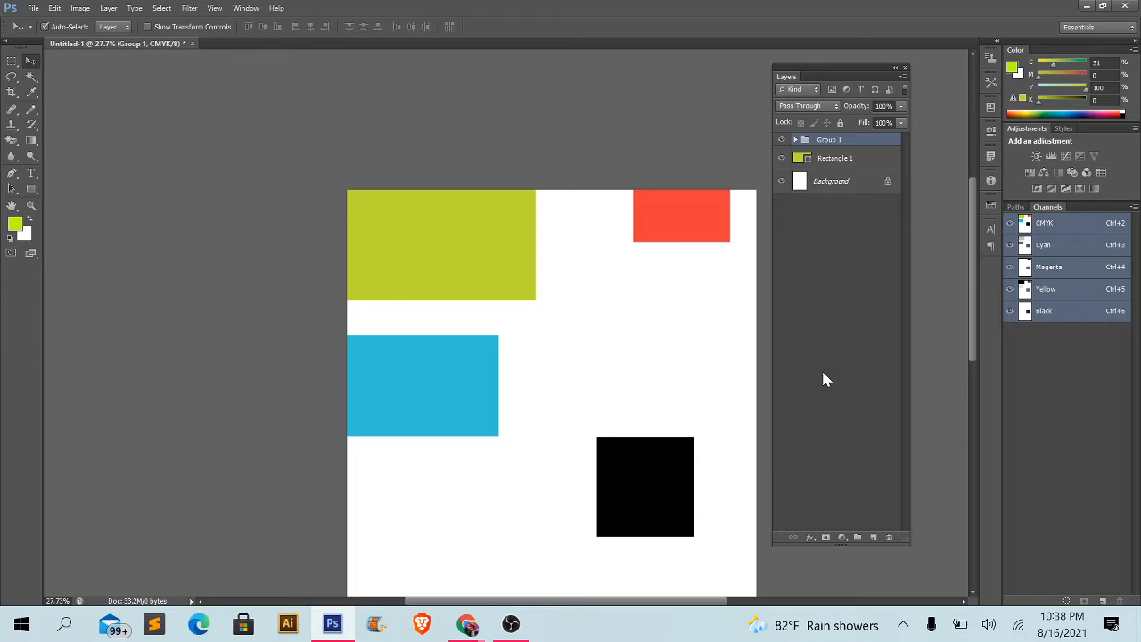
- Undo the grouping of the three rectangles and the creation of the layer group
key("ctrl+z")
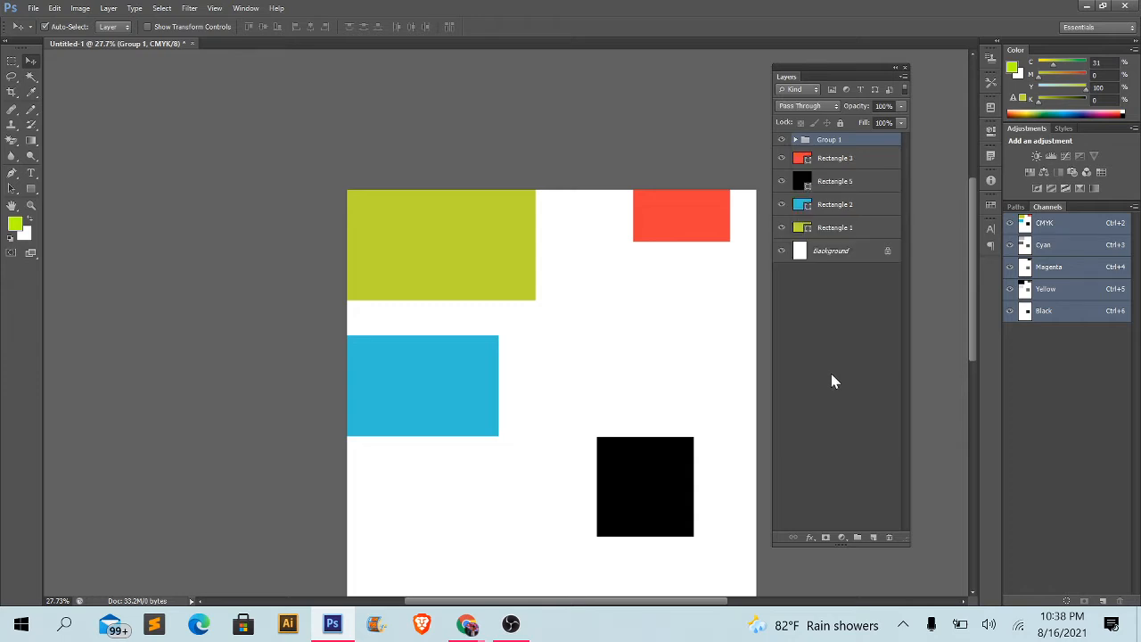
key("ctrl+alt+z")
key("ctrl+alt+z")
key("ctrl+alt+z")
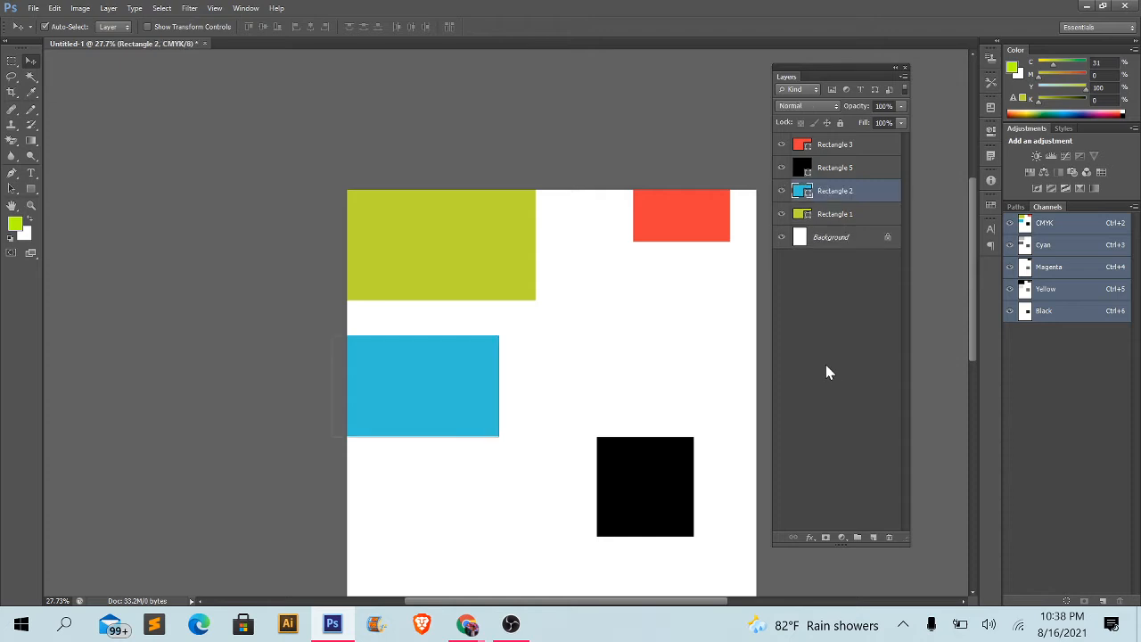
- Delete all remaining rectangles: Rectangle 1 with Rectangle 2, and Rectangle 3 with Rectangle 5, leaving only the Background layer
left_click(649, 355)
left_click_drag(611, 374, 482, 253)
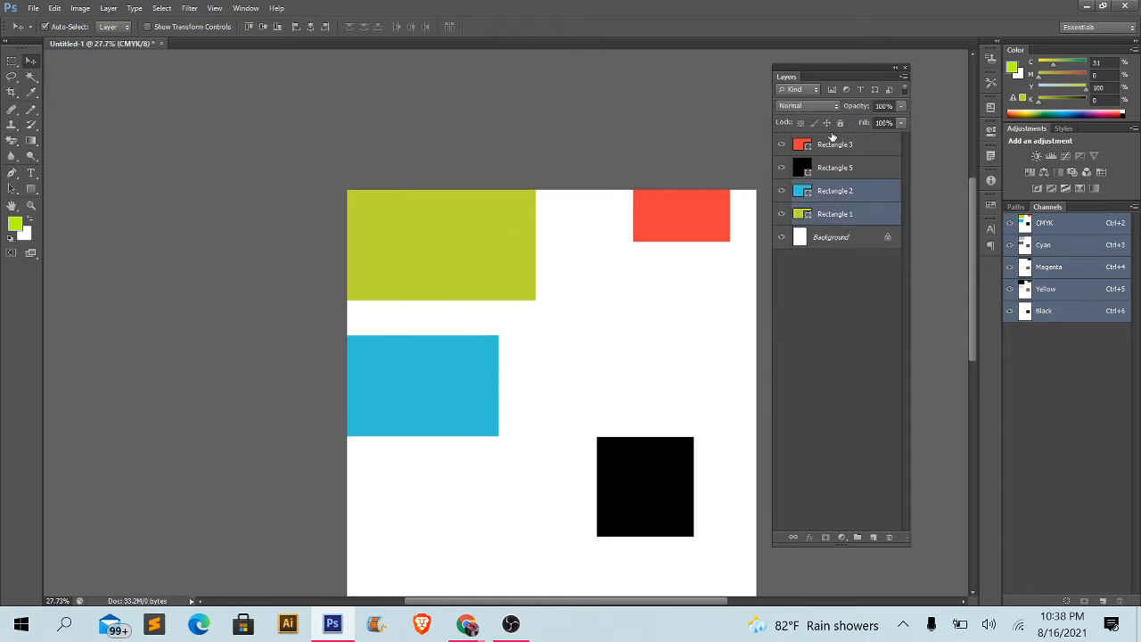
key("Delete")
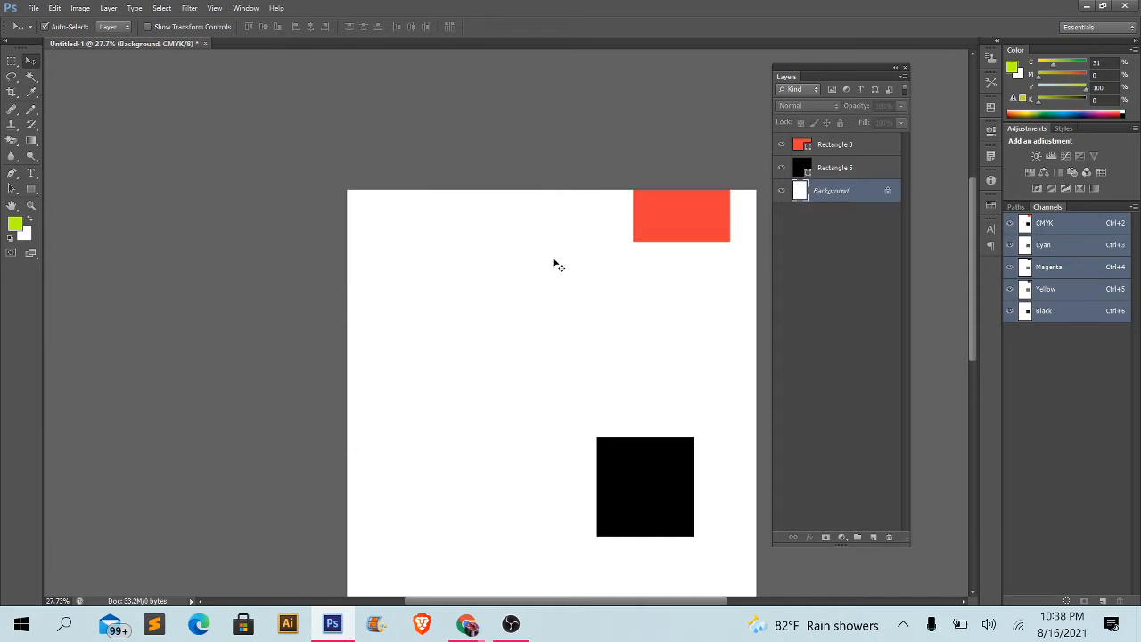
left_click_drag(546, 233, 671, 532)
key("Delete")
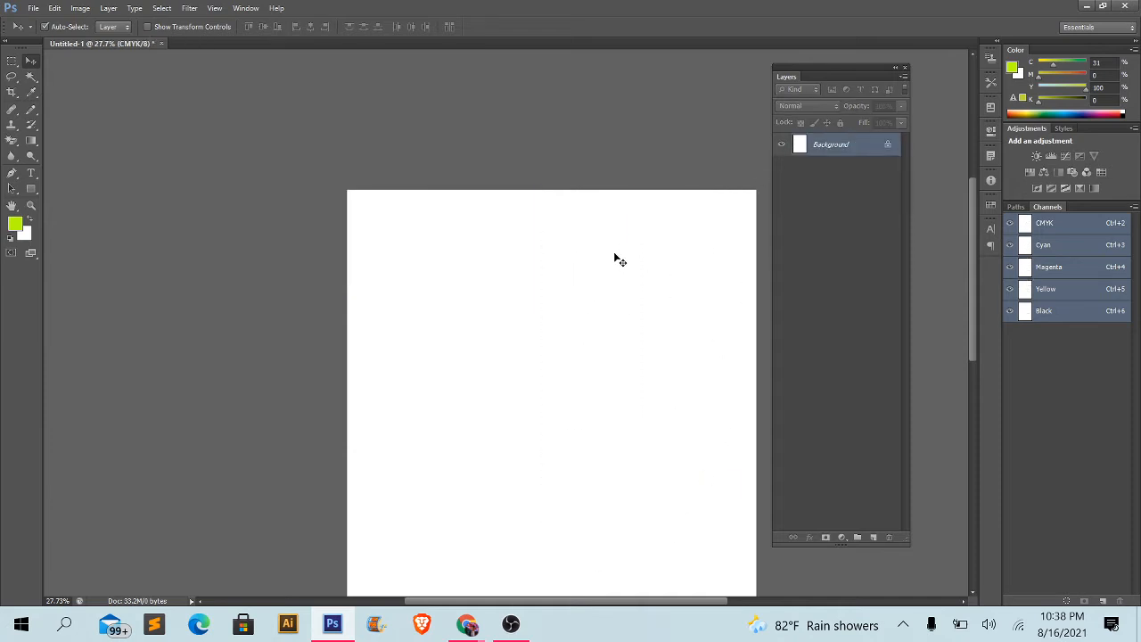
- Shift the Layers panel slightly up and left, and close the Untitled-1 document without saving changes
scroll(703, 204, "down", 3)
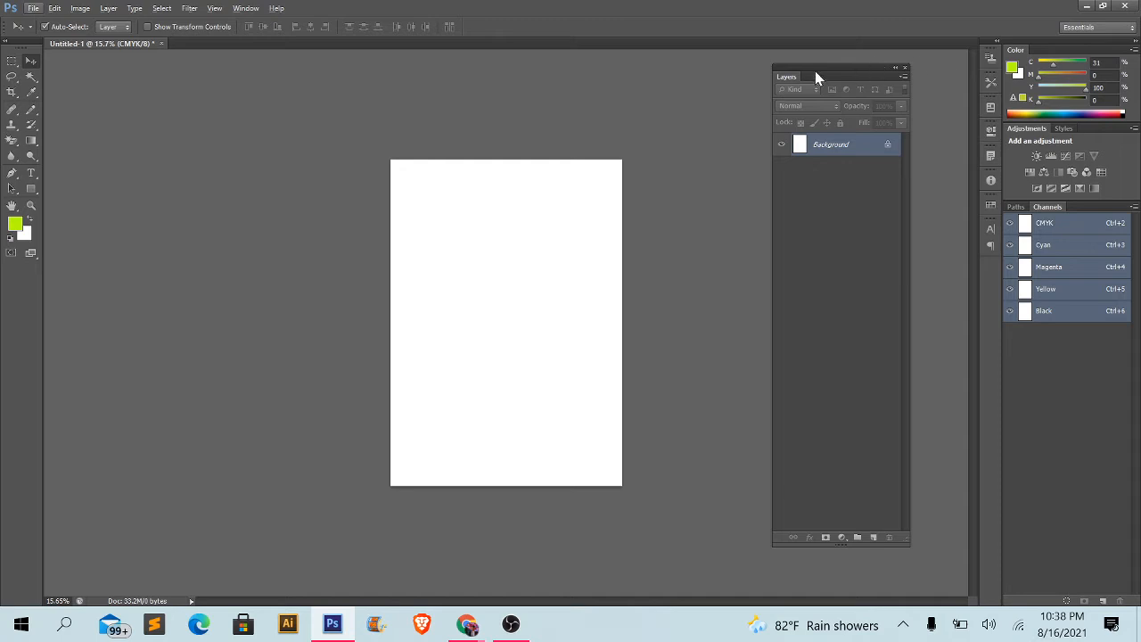
left_click_drag(794, 77, 786, 73)
scroll(525, 283, "up", 1)
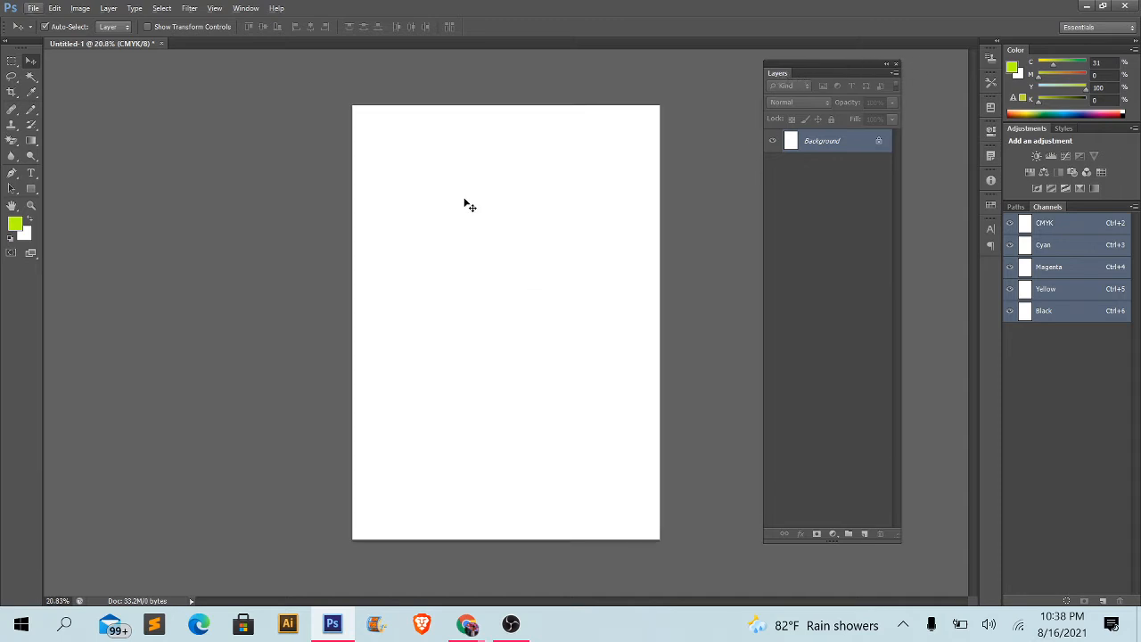
left_click(162, 43)
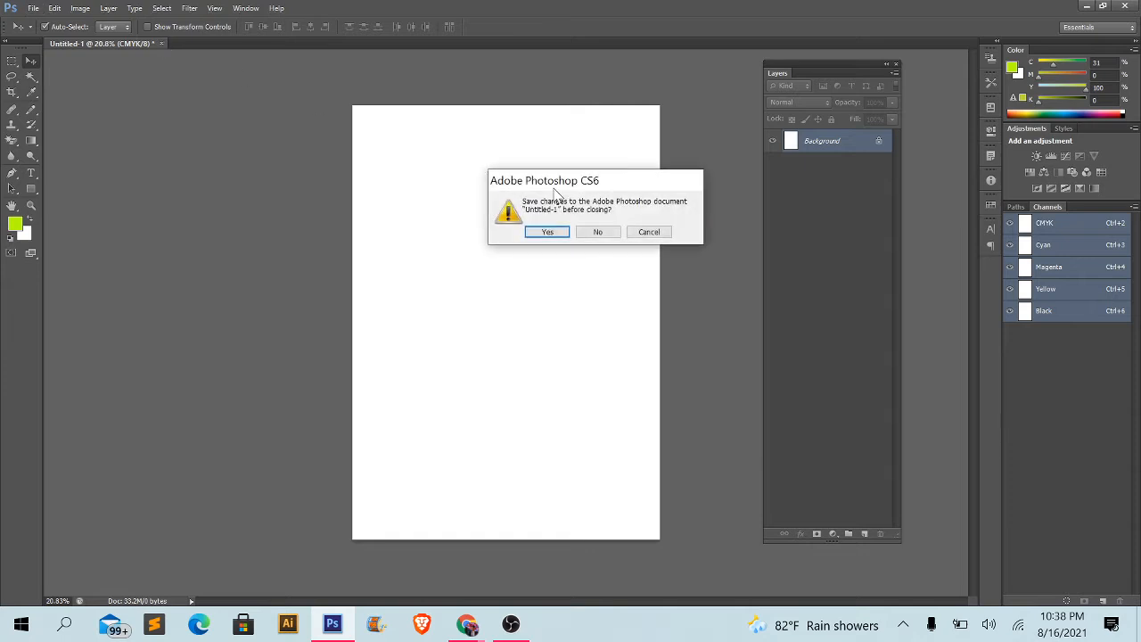
left_click(591, 234)
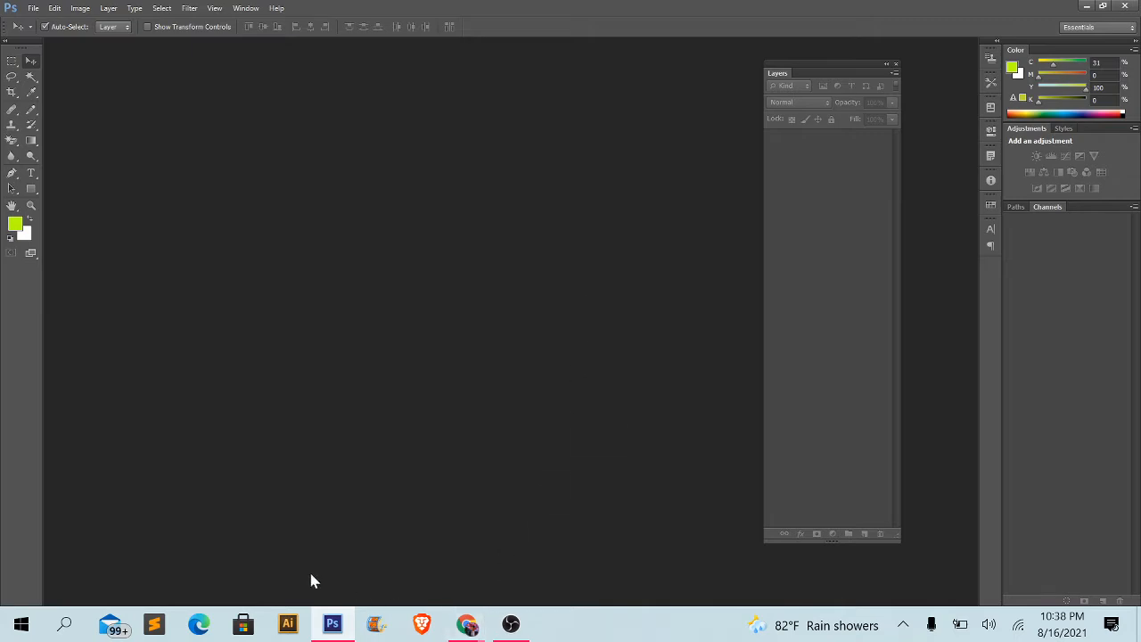
- Switch to File Explorer from the desktop and open the Downloads folder in This PC
left_click(1090, 8)
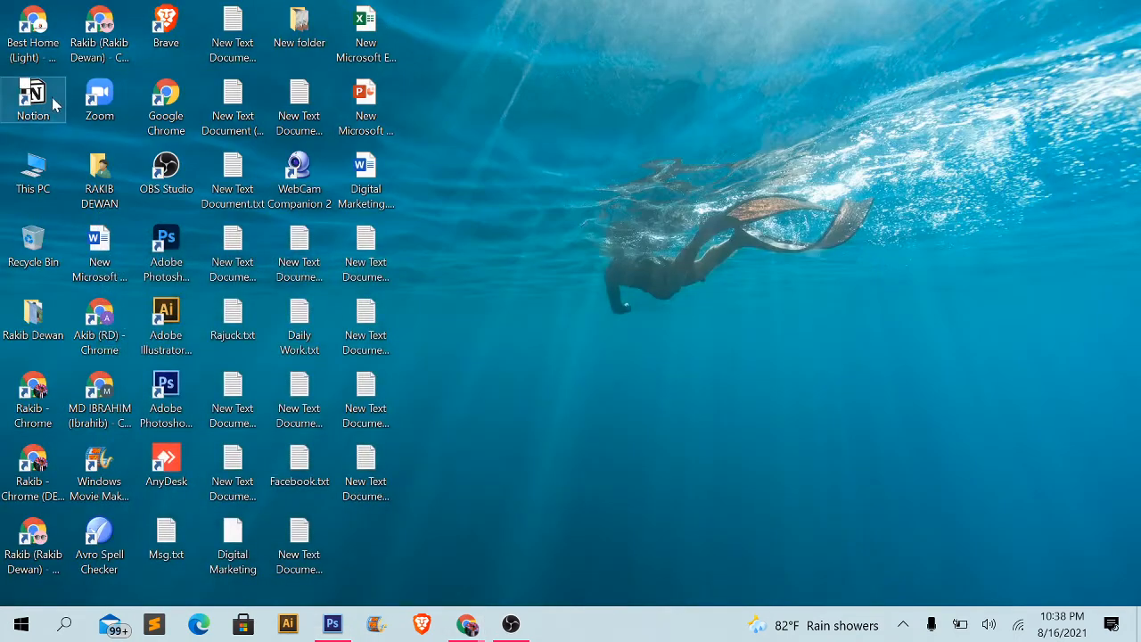
left_click(33, 170)
key("Return")
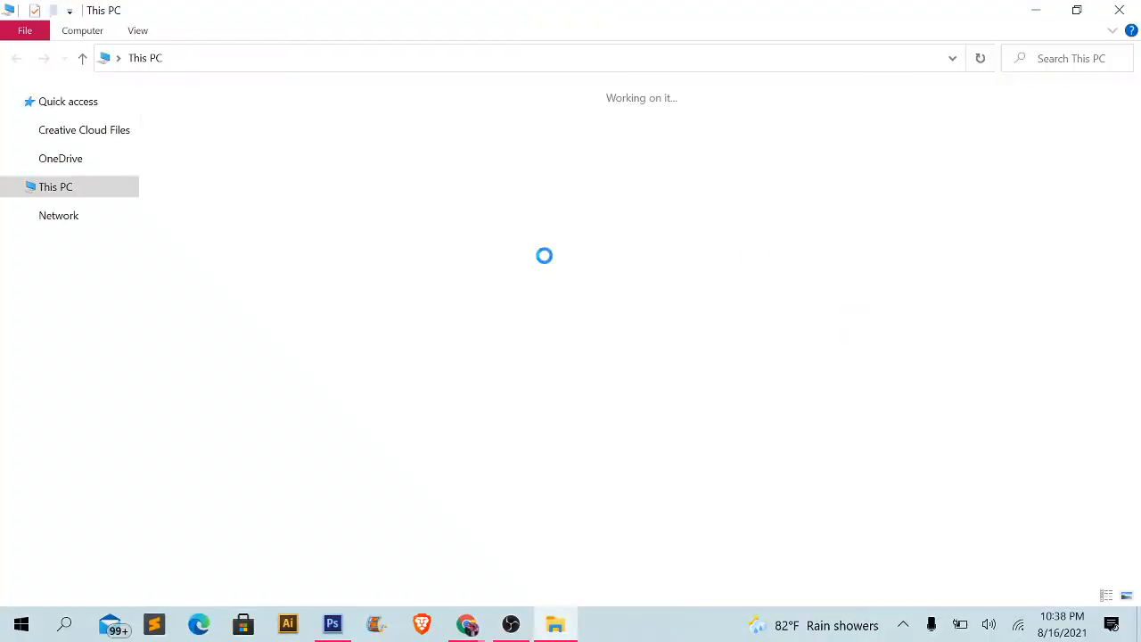
double_click(939, 138)
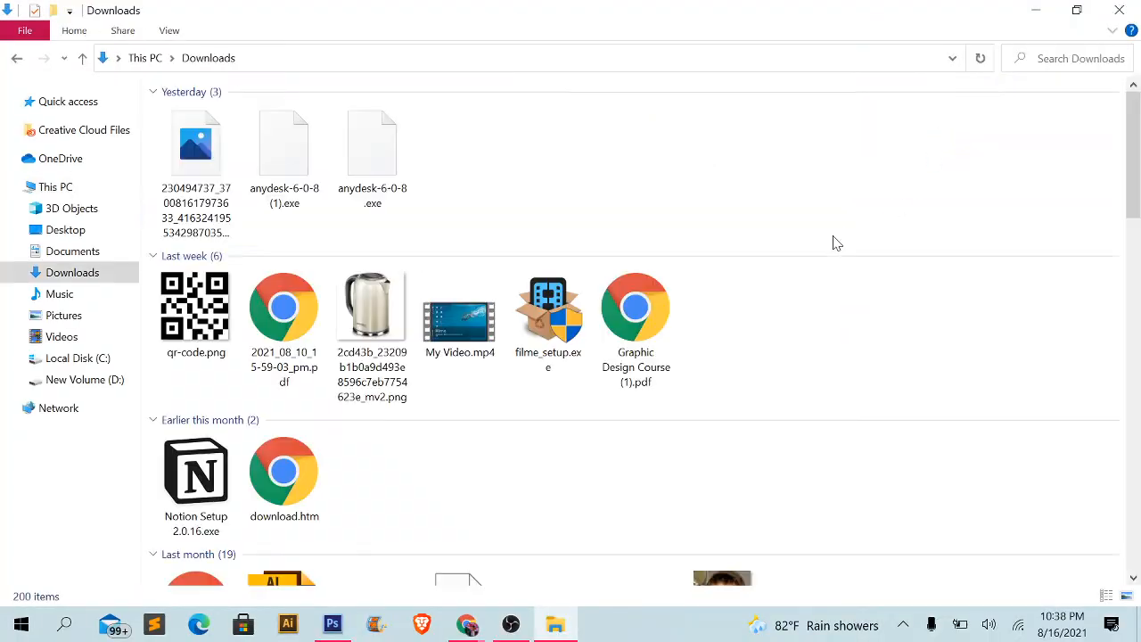
- Look through the Downloads folder for product images suitable for the layers demonstration
scroll(796, 284, "down", 10)
scroll(798, 284, "up", 5)
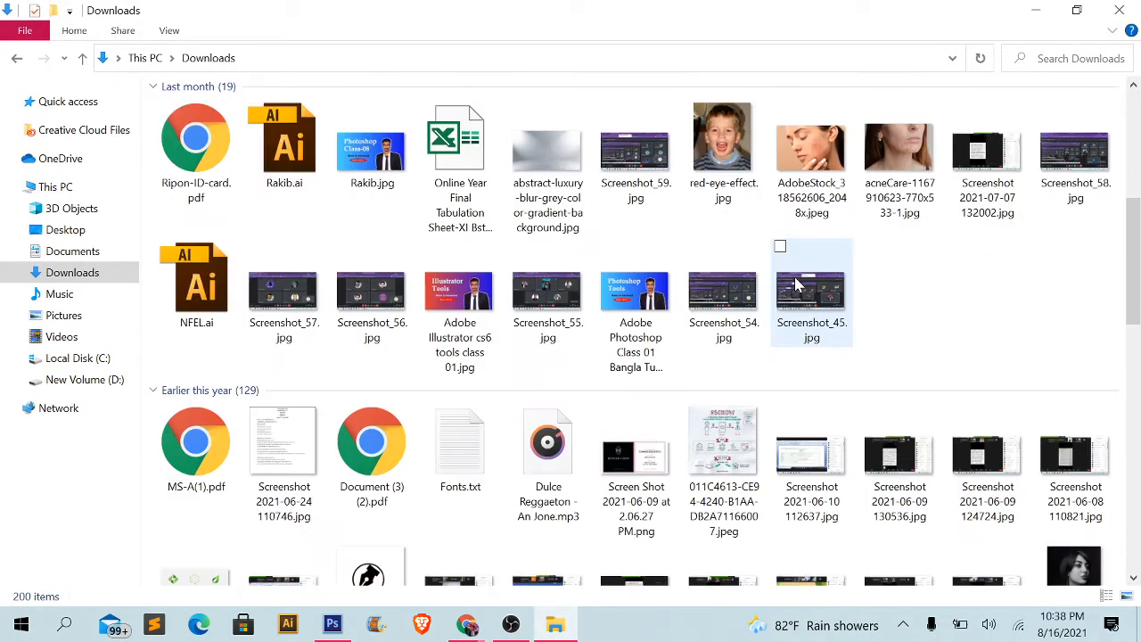
scroll(797, 283, "down", 8)
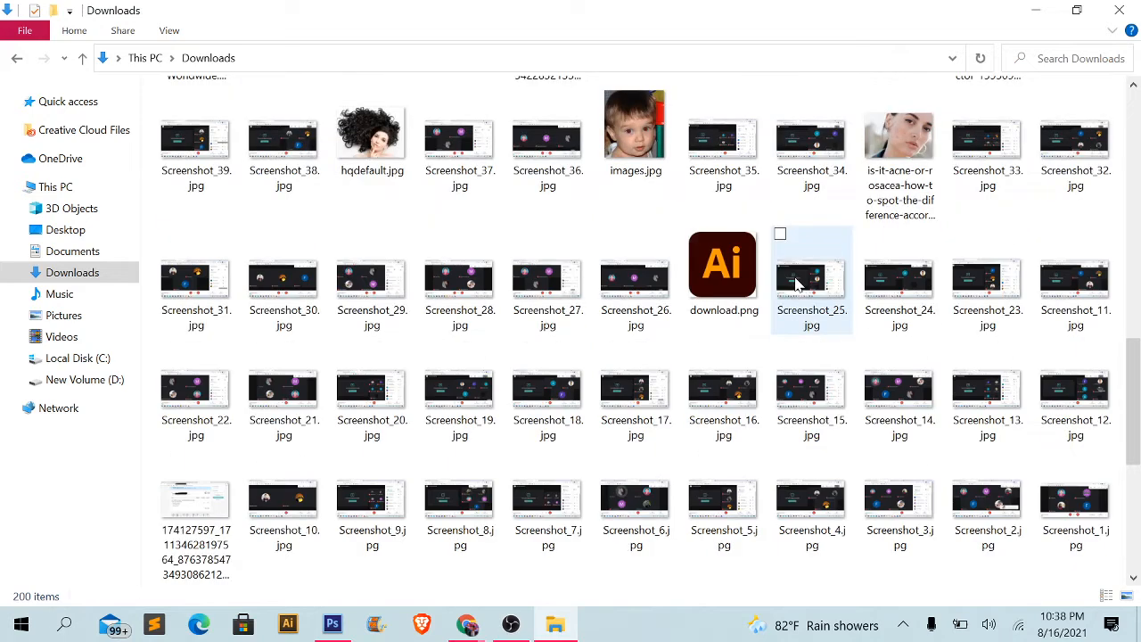
scroll(798, 284, "down", 3)
scroll(798, 284, "down", 3)
scroll(798, 283, "up", 3)
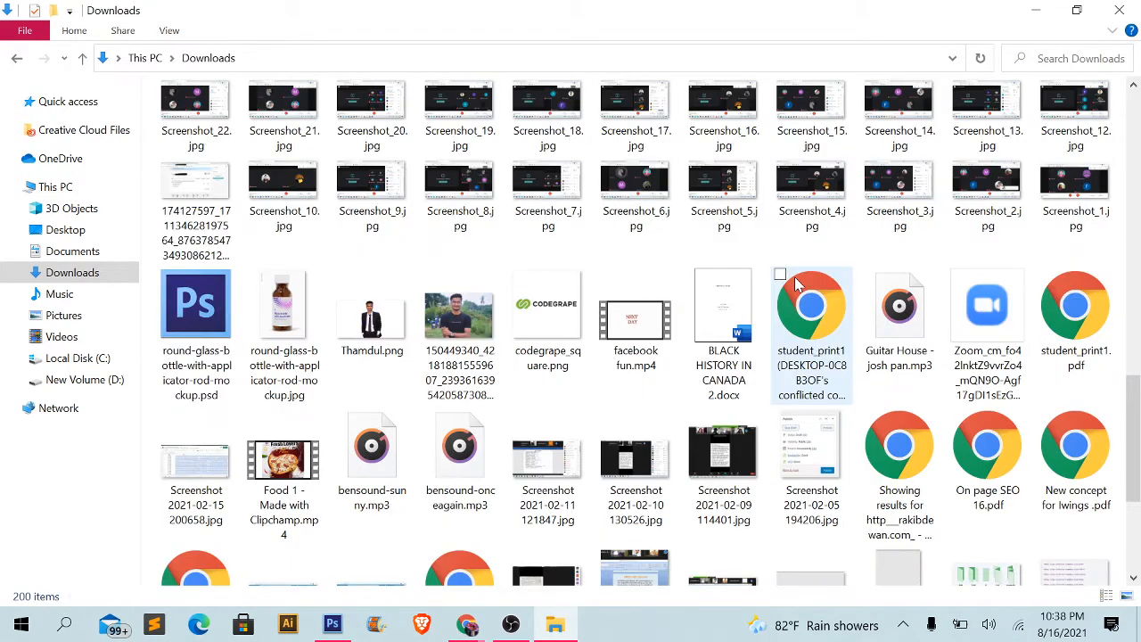
scroll(798, 284, "down", 3)
scroll(798, 283, "up", 3)
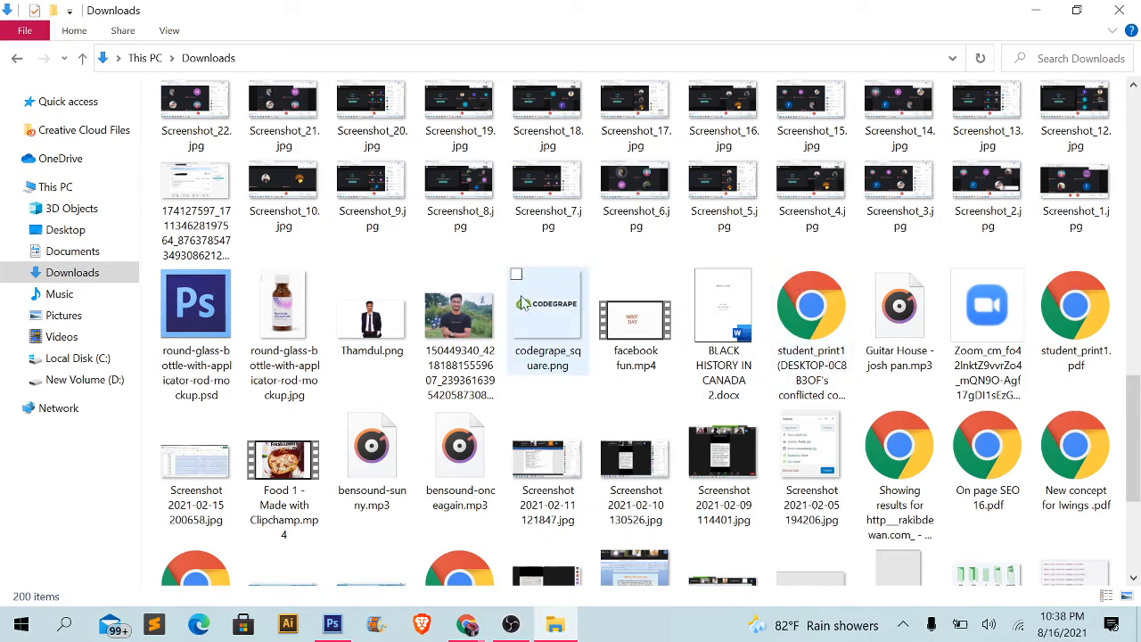
left_click(284, 321)
scroll(464, 347, "down", 5)
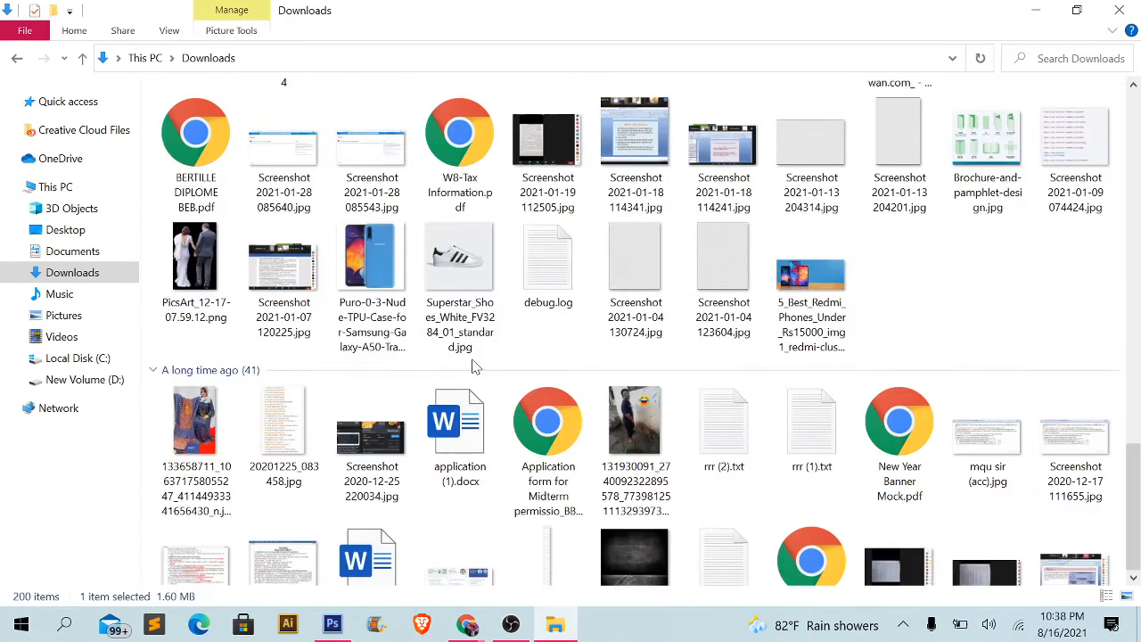
scroll(474, 368, "down", 3)
scroll(475, 367, "up", 5)
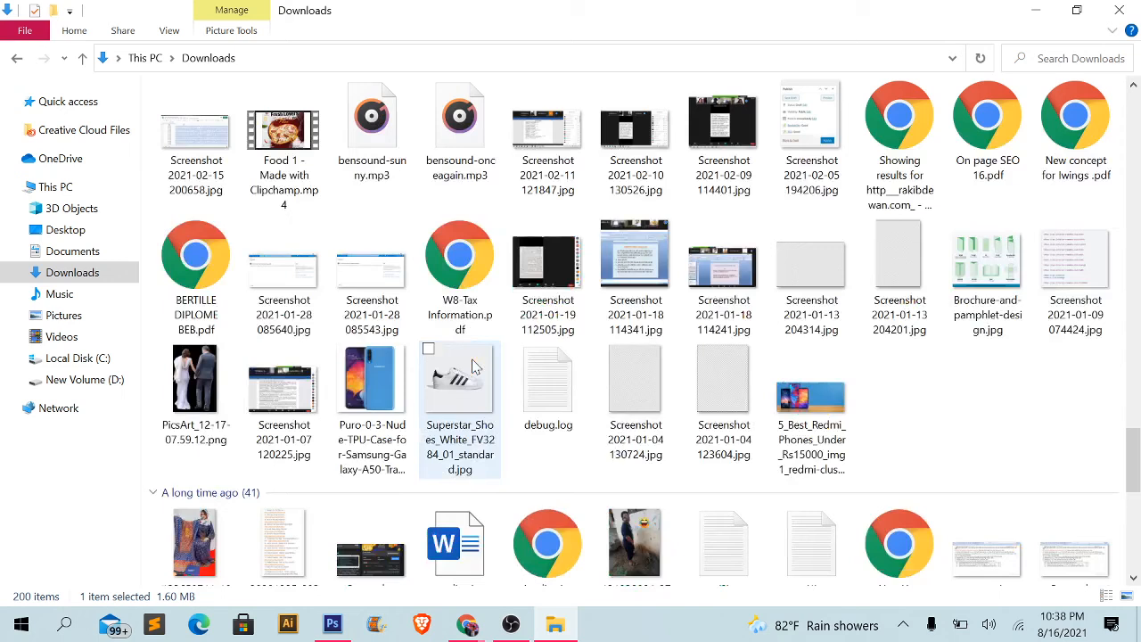
- Pick out the white Superstar shoe image and the Puro Samsung Galaxy A50 phone image in the Downloads folder
left_click(475, 419)
left_click(399, 419)
left_click(463, 420)
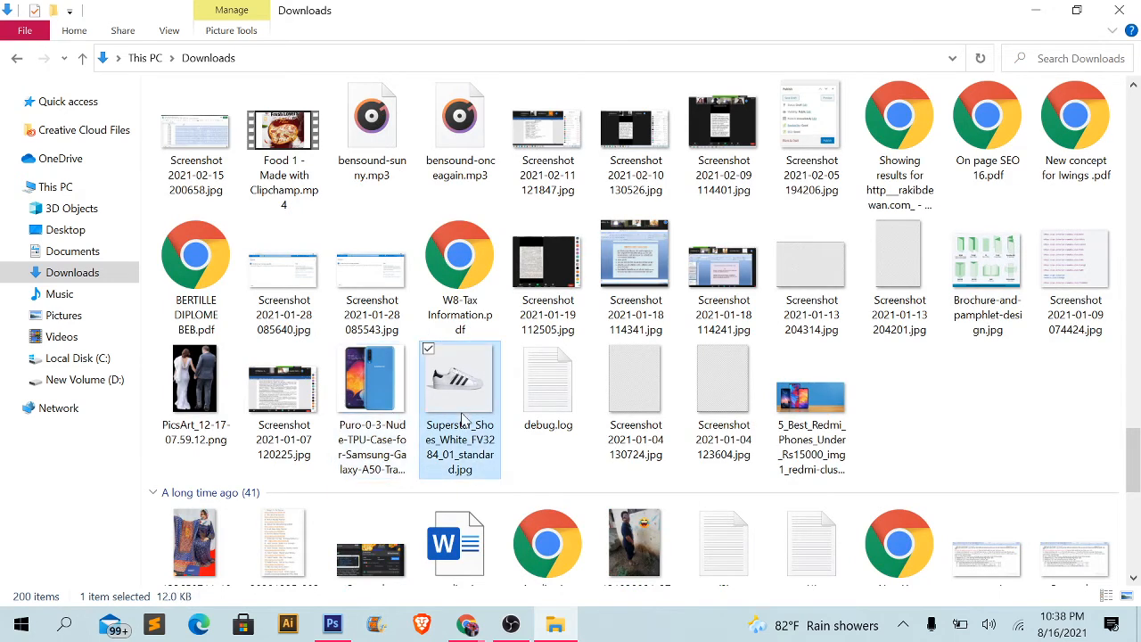
left_click(397, 417, "ctrl")
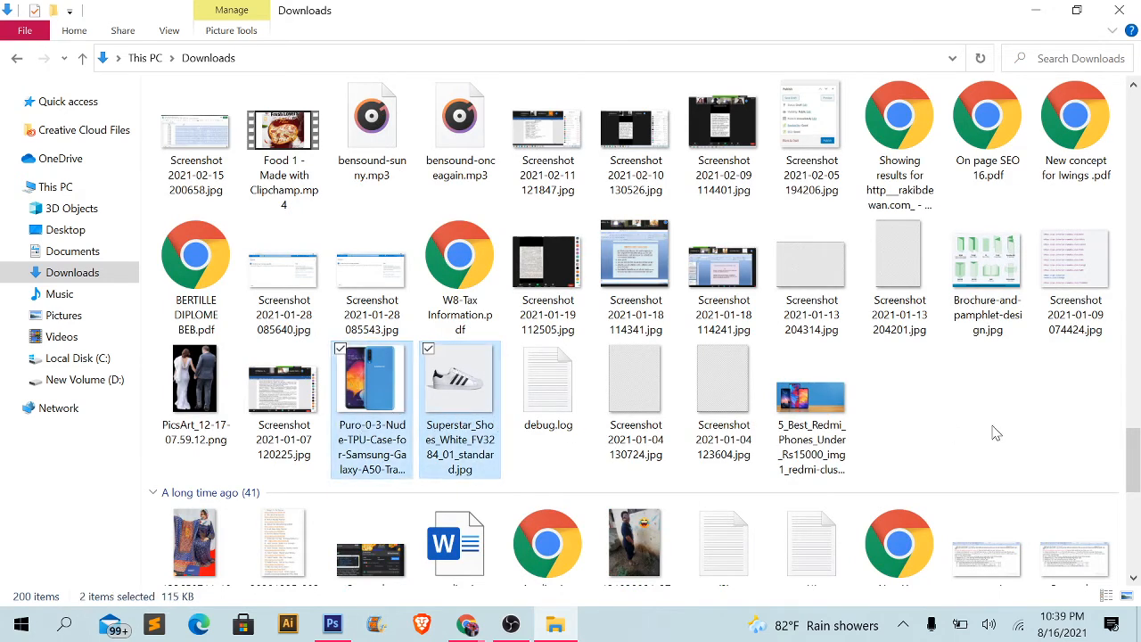
left_click(450, 379)
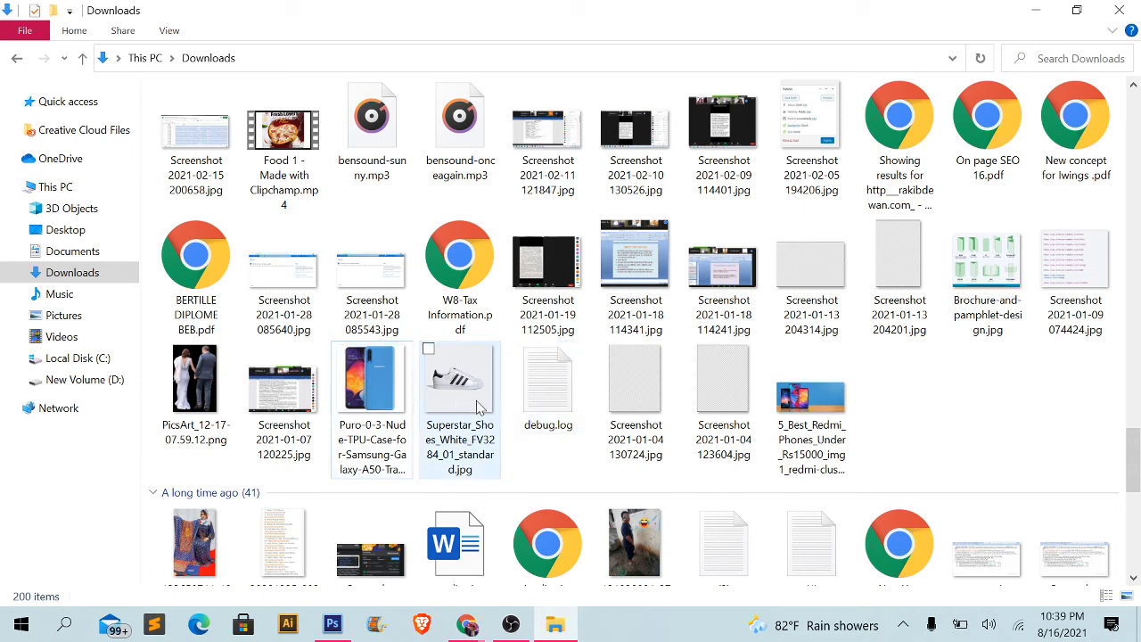
left_click(398, 411)
scroll(397, 410, "up", 4)
scroll(444, 474, "down", 3)
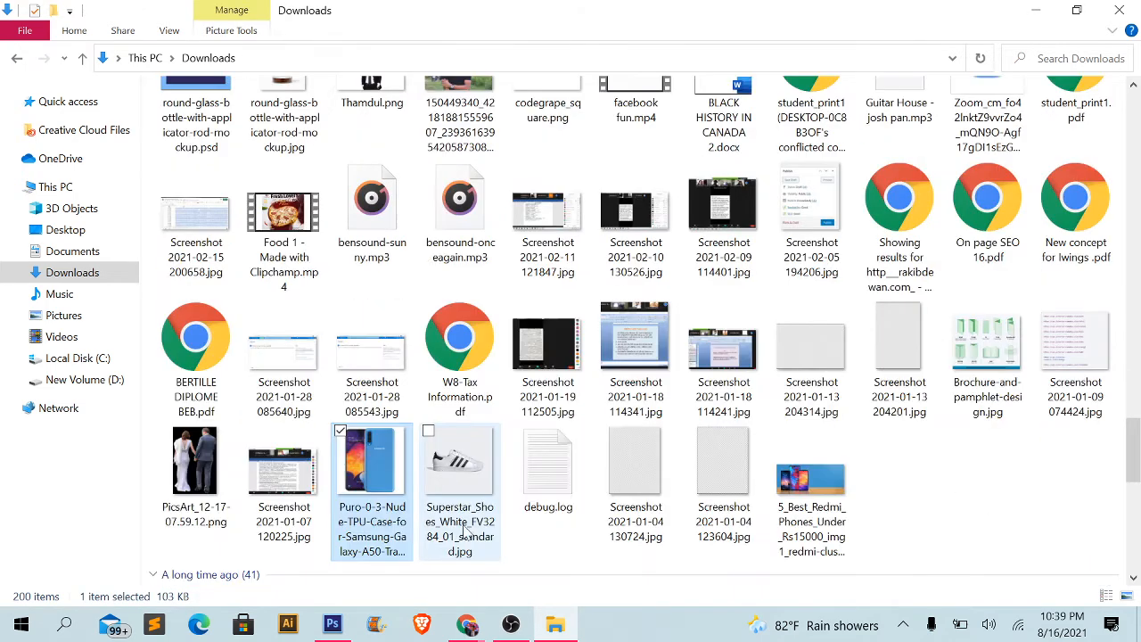
left_click(469, 492)
left_click(366, 489)
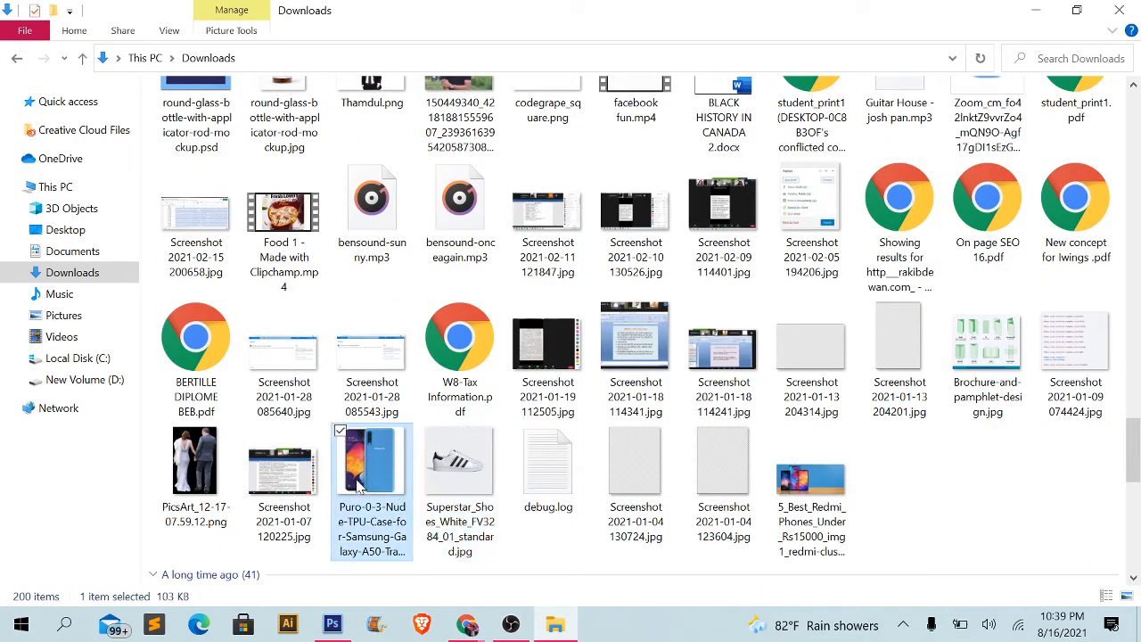
left_click(459, 490)
left_click(393, 490)
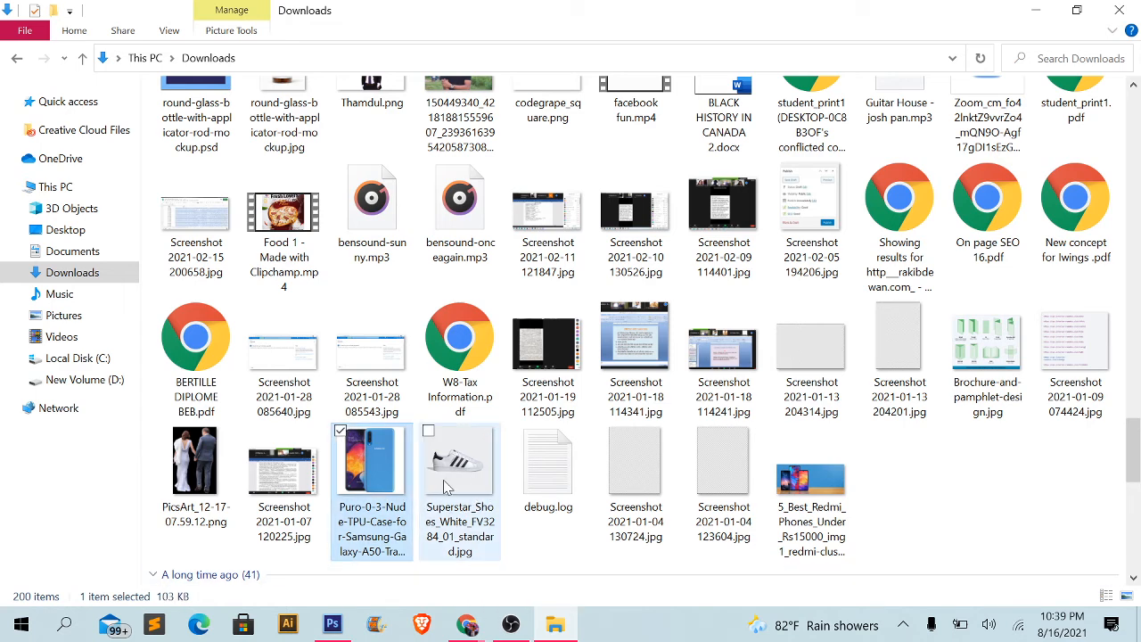
- Switch back to Photoshop and open the Puro Samsung Galaxy A50 phone image and the white Superstar shoe image from Downloads
left_click(332, 624)
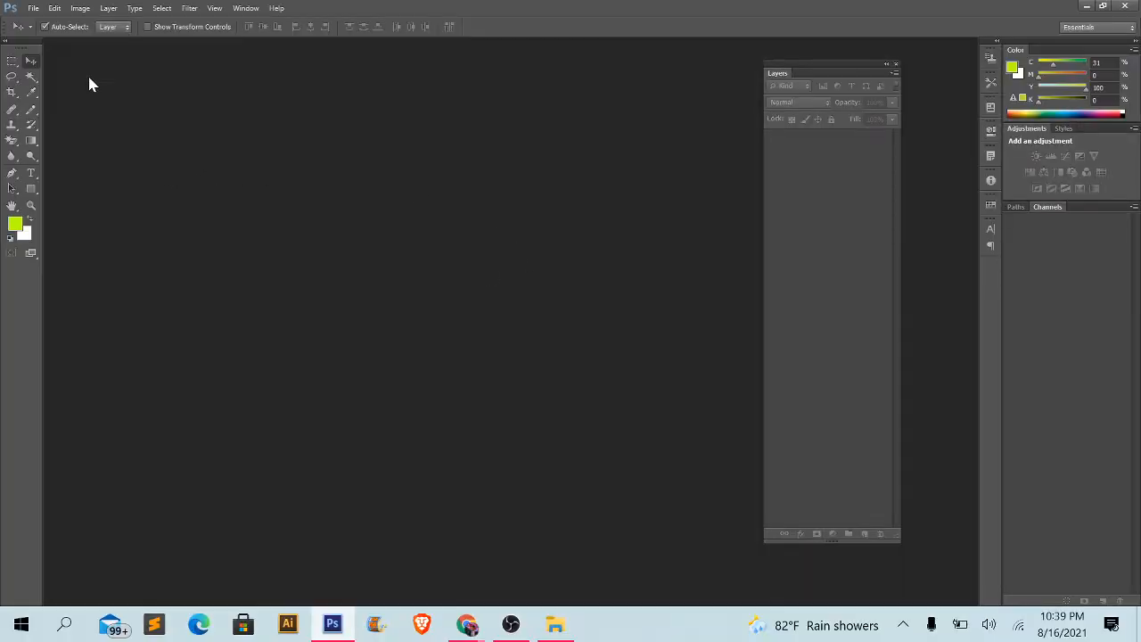
left_click(32, 8)
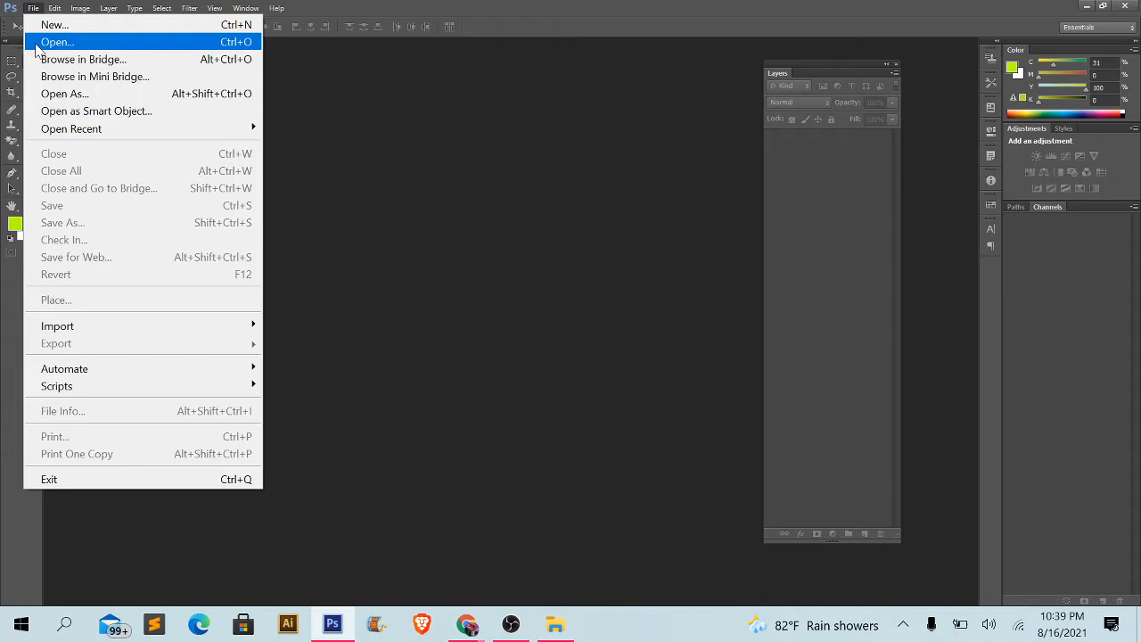
left_click(36, 45)
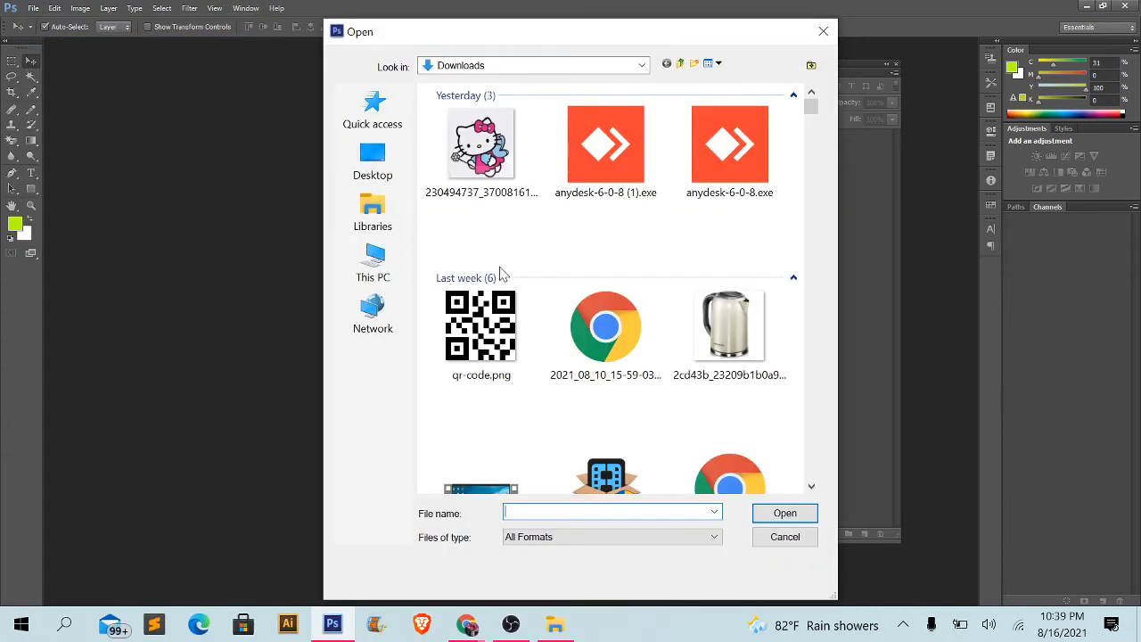
left_click_drag(809, 109, 814, 152)
scroll(581, 364, "down", 8)
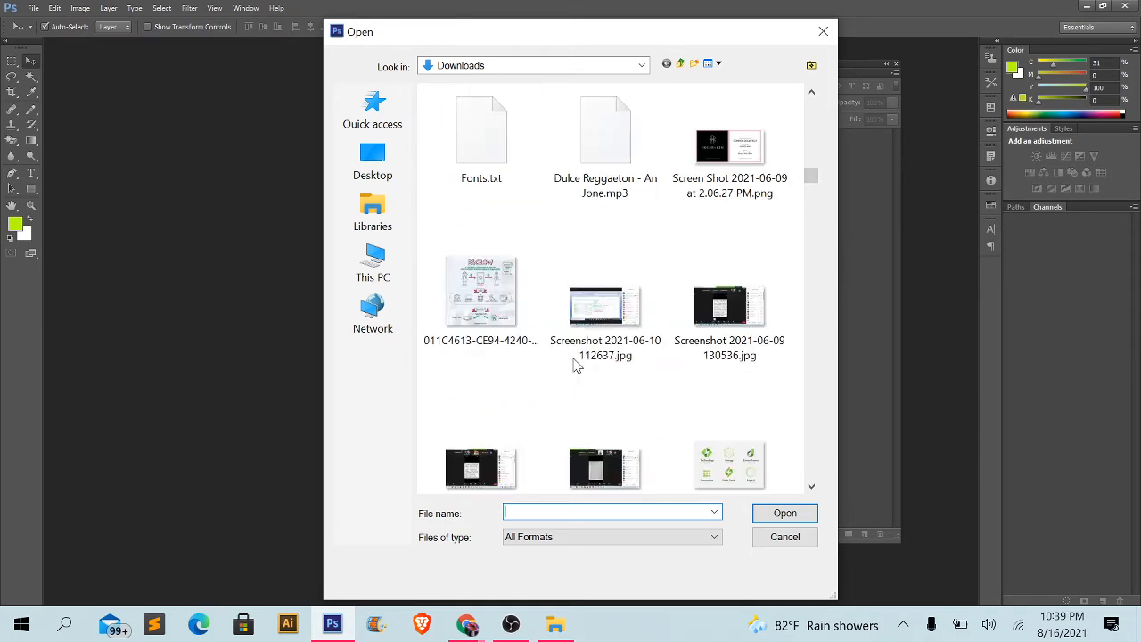
scroll(575, 365, "down", 10)
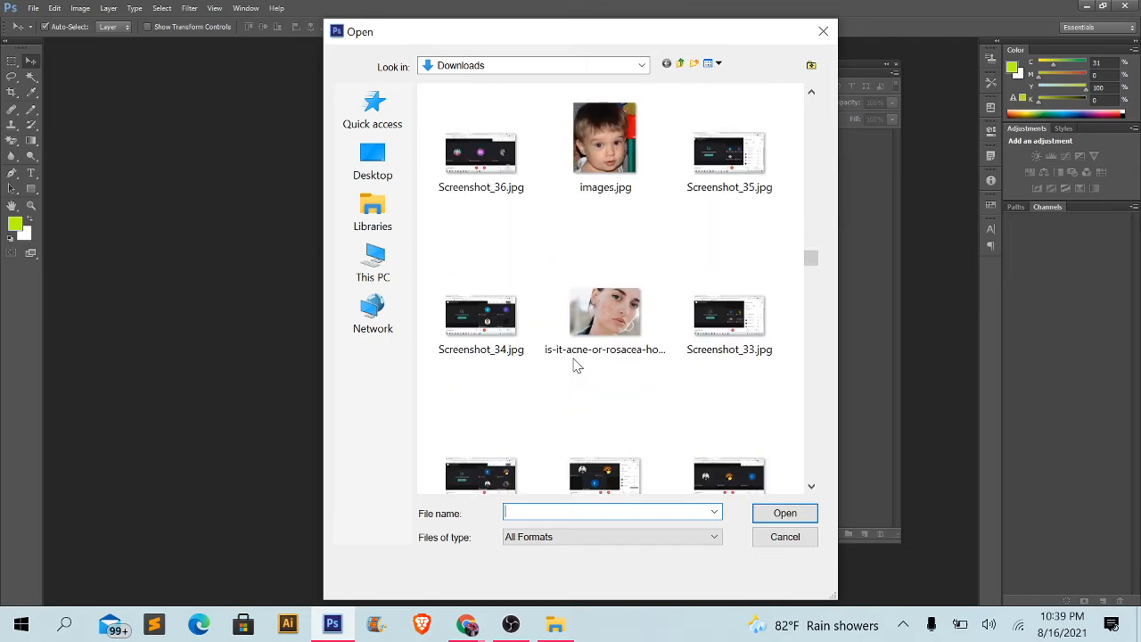
scroll(575, 365, "down", 10)
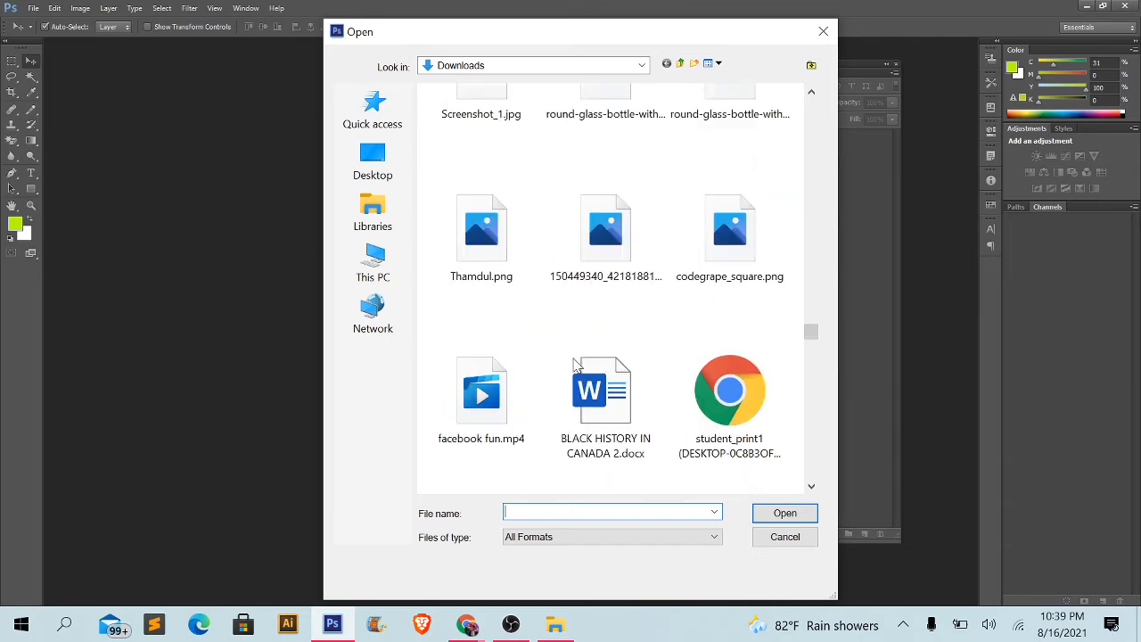
scroll(575, 365, "up", 3)
scroll(575, 364, "down", 8)
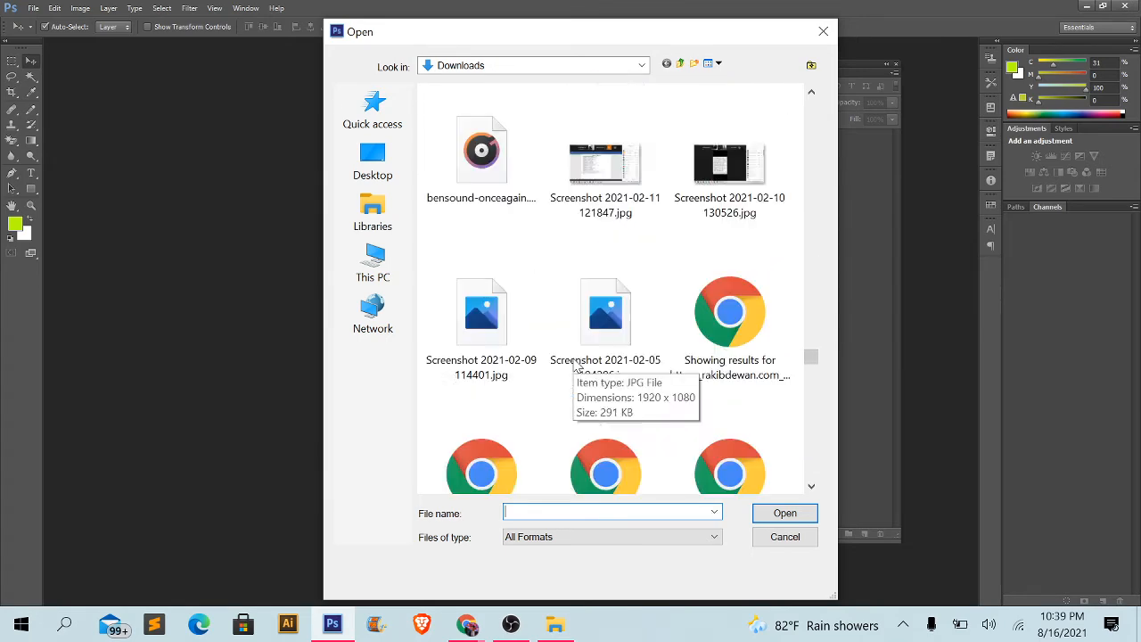
scroll(575, 364, "down", 10)
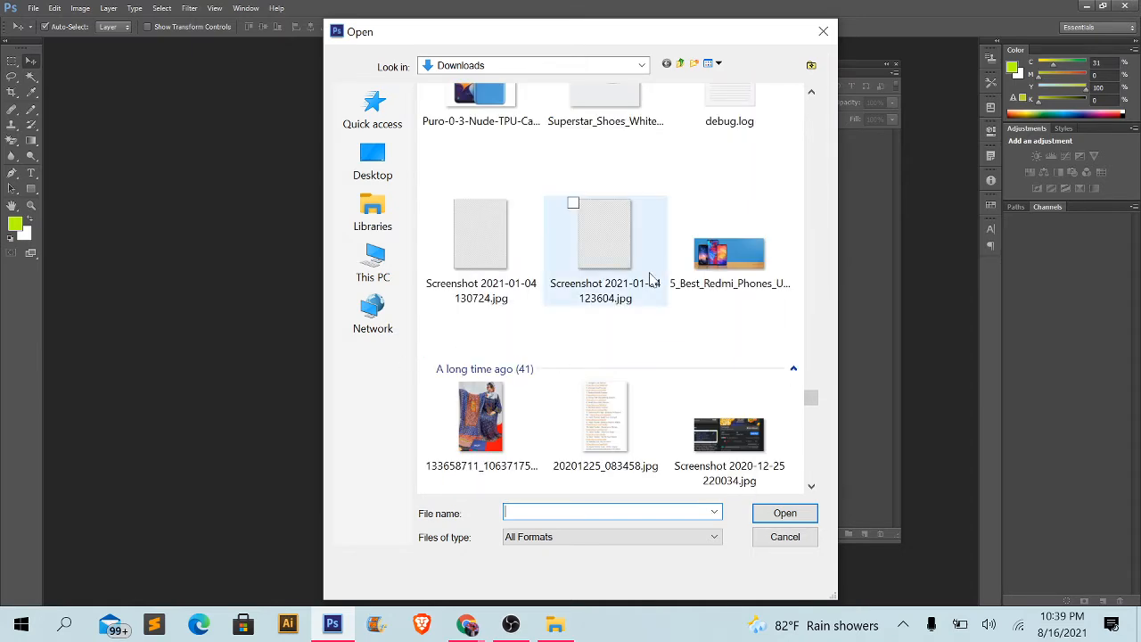
scroll(651, 281, "up", 3)
left_click(611, 305)
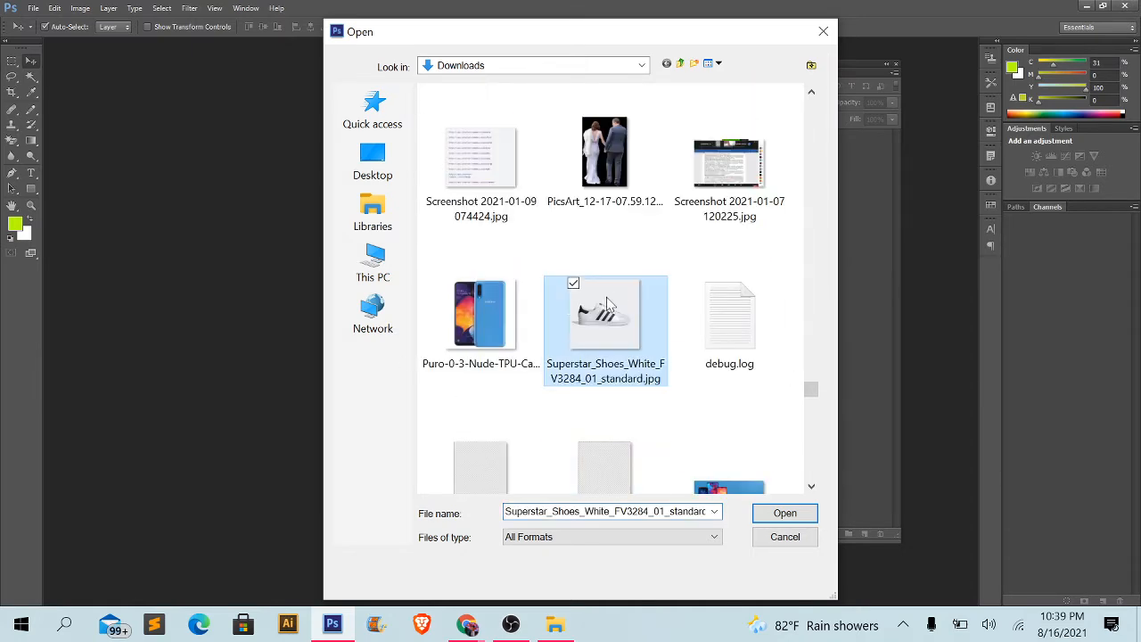
left_click(502, 336, "ctrl")
left_click(772, 516)
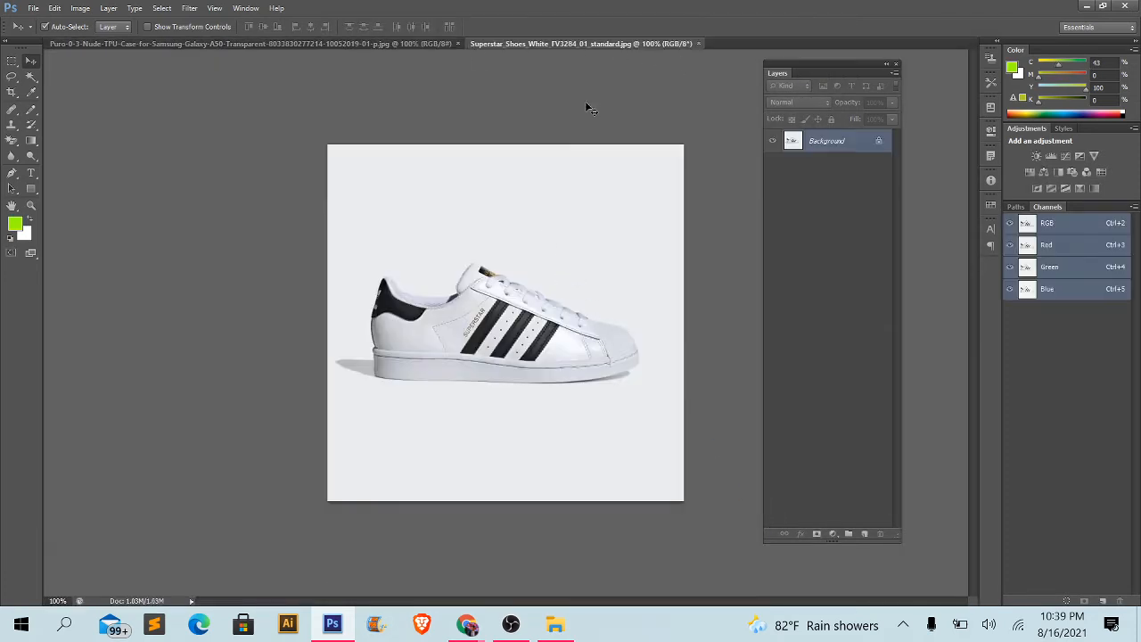
- View the phone image and the shoe image alternately in their separate documents
left_click(408, 45)
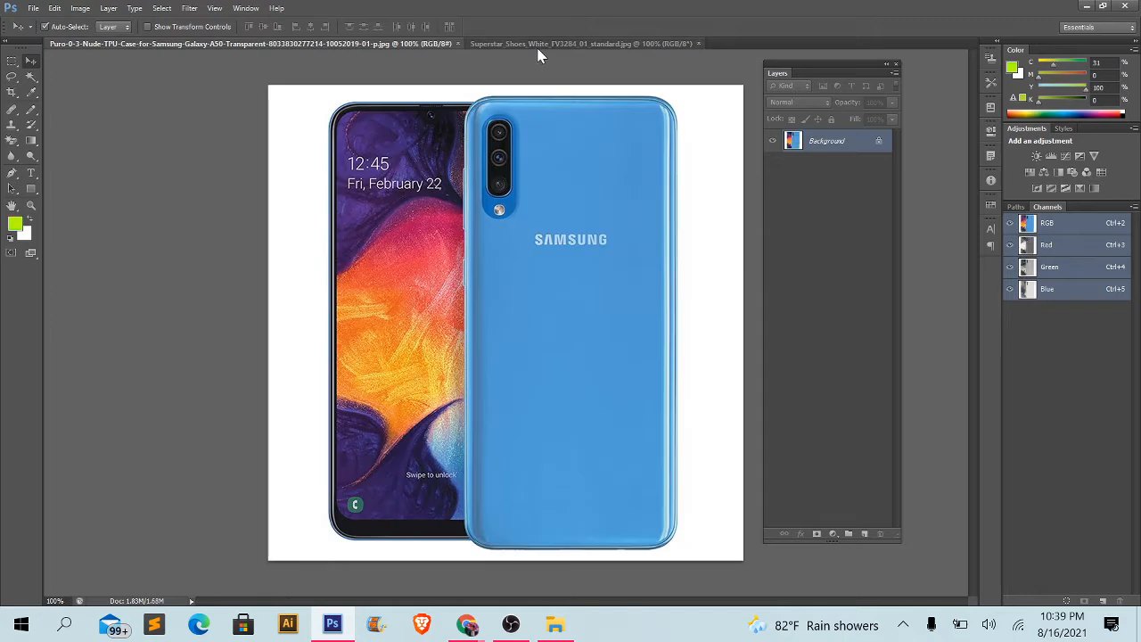
left_click(473, 43)
left_click(414, 44)
left_click(561, 43)
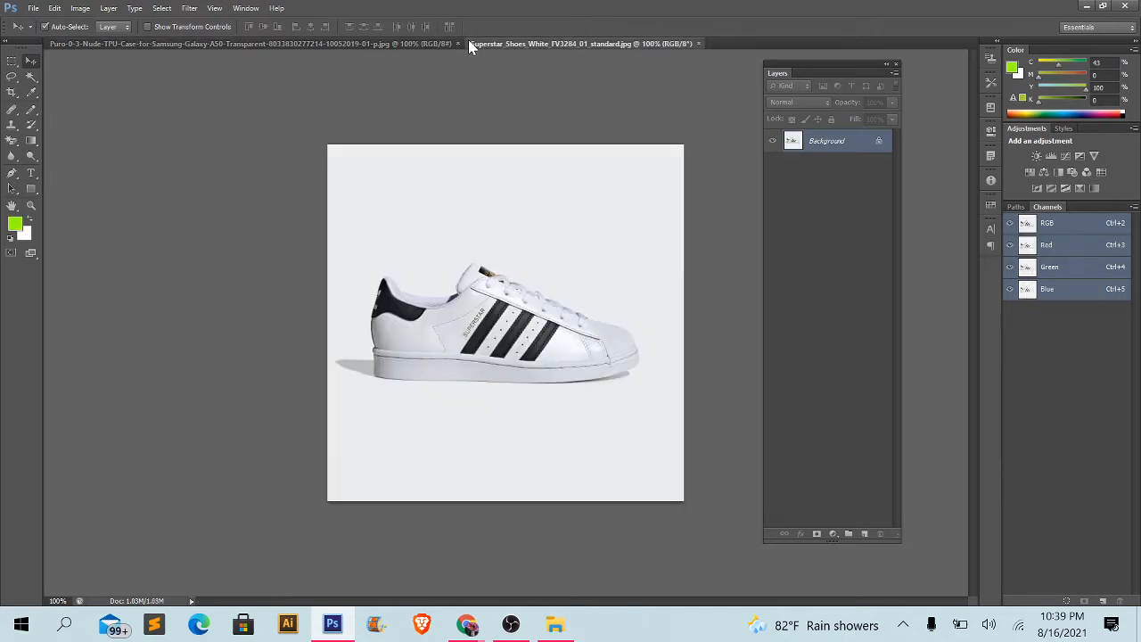
left_click(450, 44)
left_click(546, 41)
- Create a new blank CMYK document alongside the two opened images
left_click(38, 16)
left_click(38, 21)
left_click(678, 166)
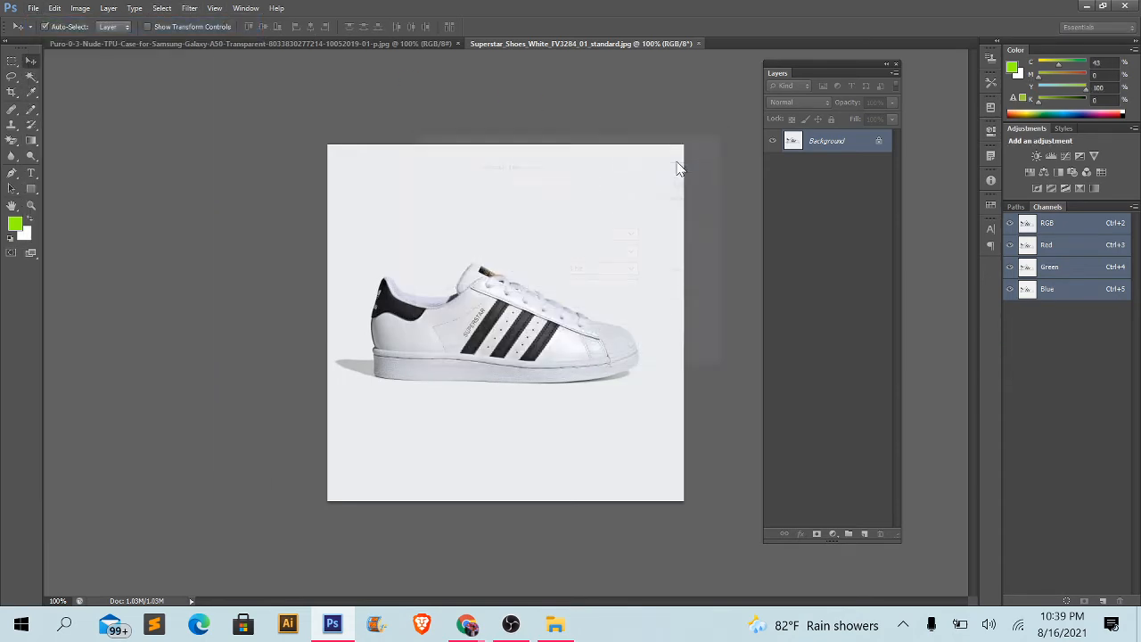
- View the phone image, return to the blank document, and move the Layers panel farther away from the canvas
left_click(332, 43)
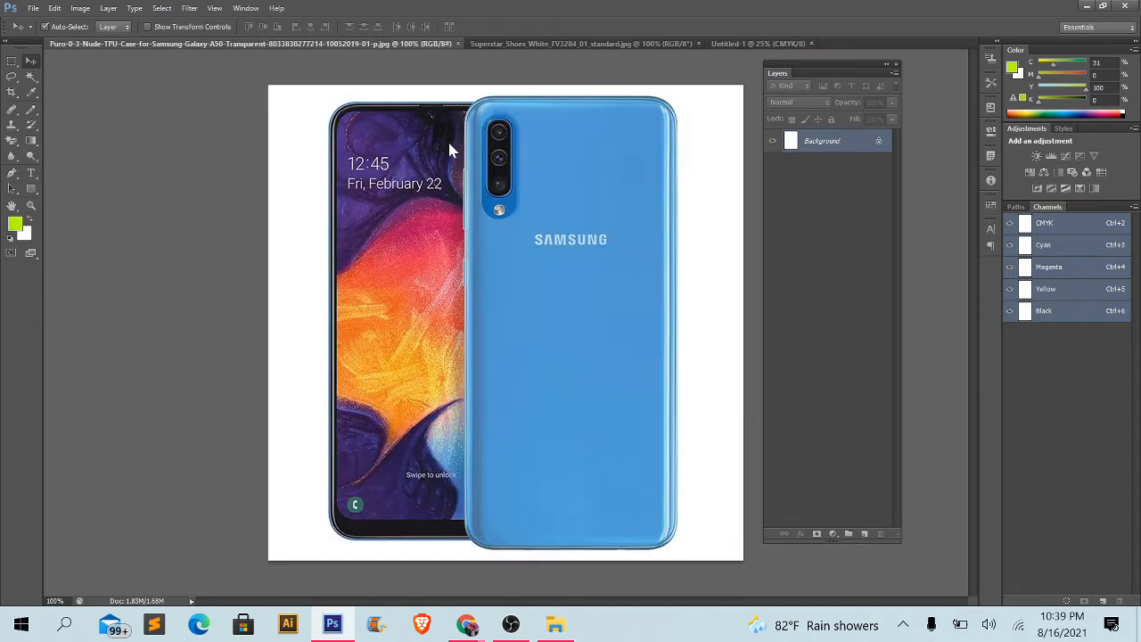
left_click(764, 41)
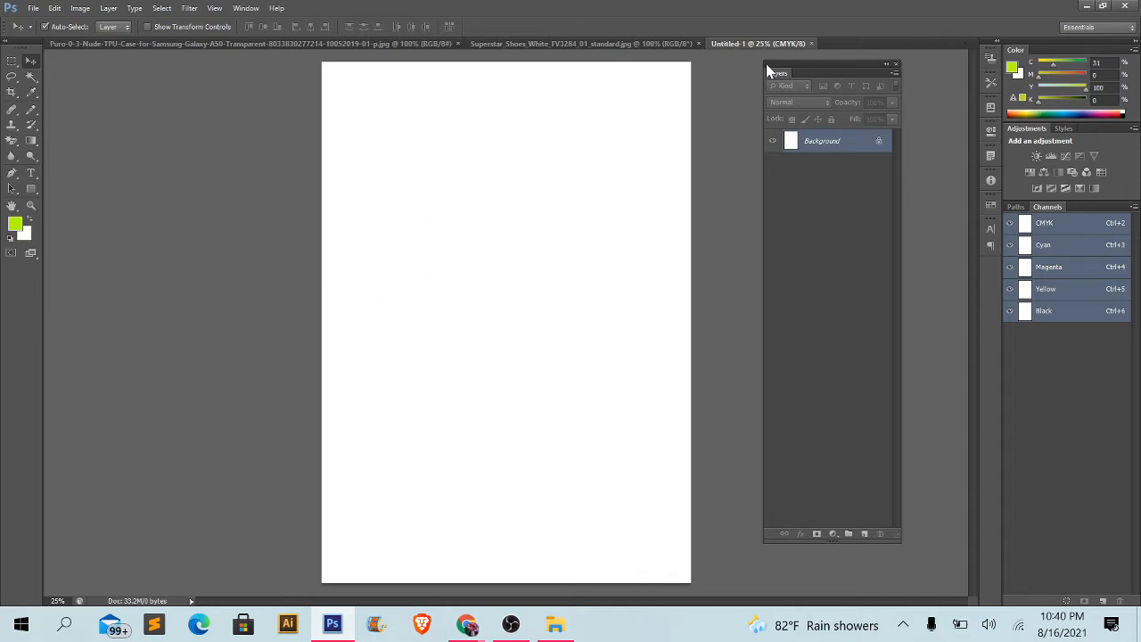
left_click_drag(776, 73, 866, 90)
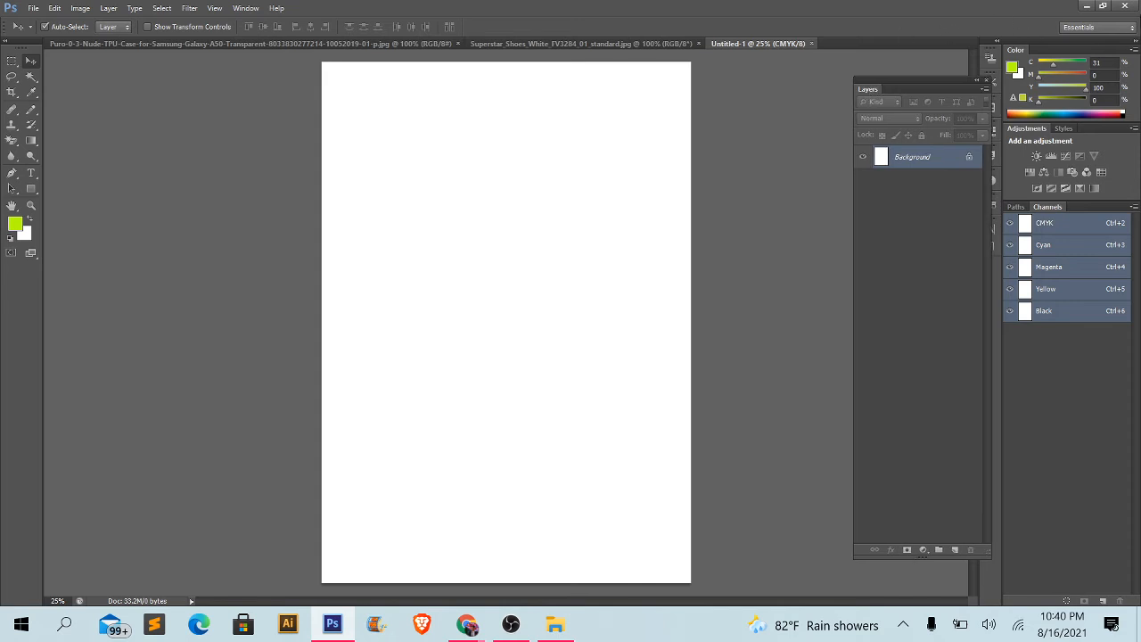
- Review the shoe and phone images once more and return to the blank document
left_click(620, 42)
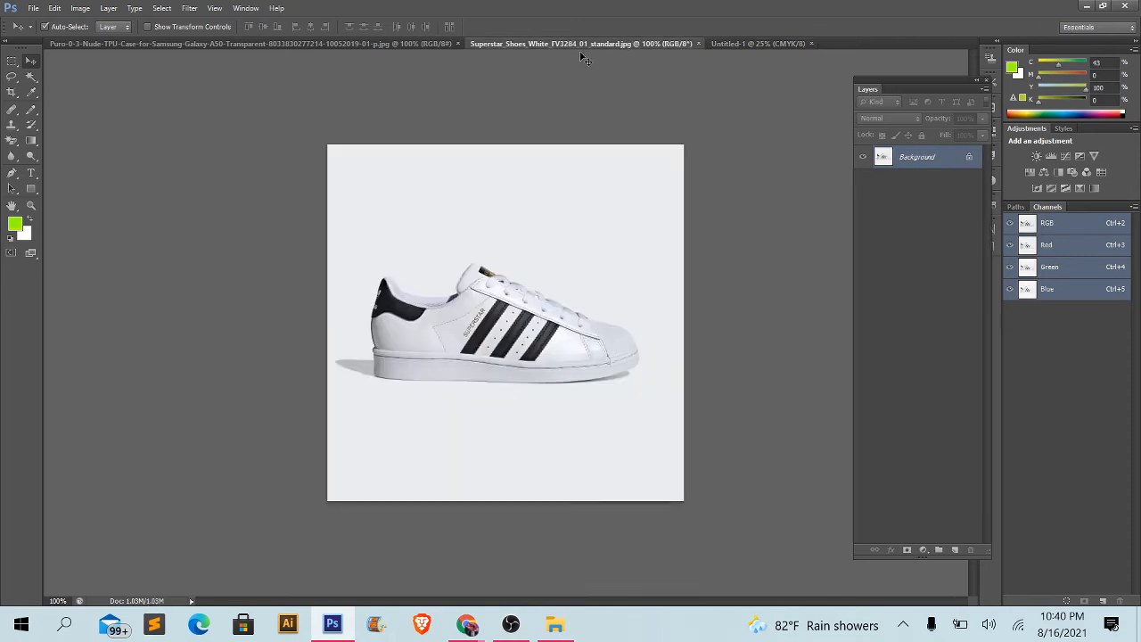
left_click(452, 44)
left_click(509, 43)
left_click(771, 45)
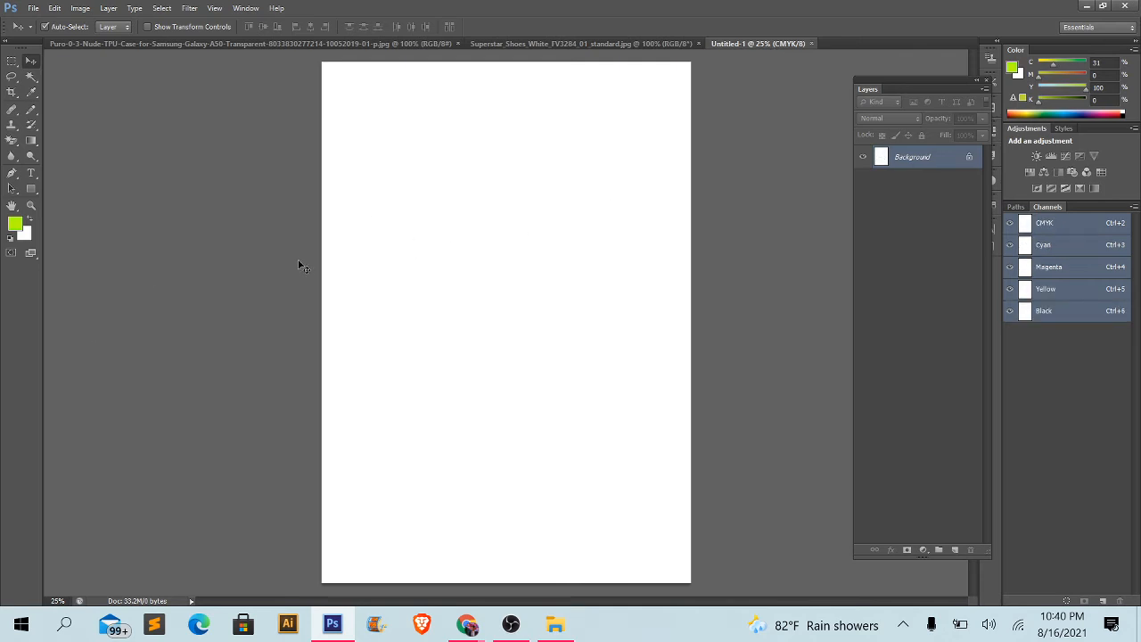
- Place the phone image from the Downloads folder into the blank document at its proposed size and deselect it
left_click(33, 8)
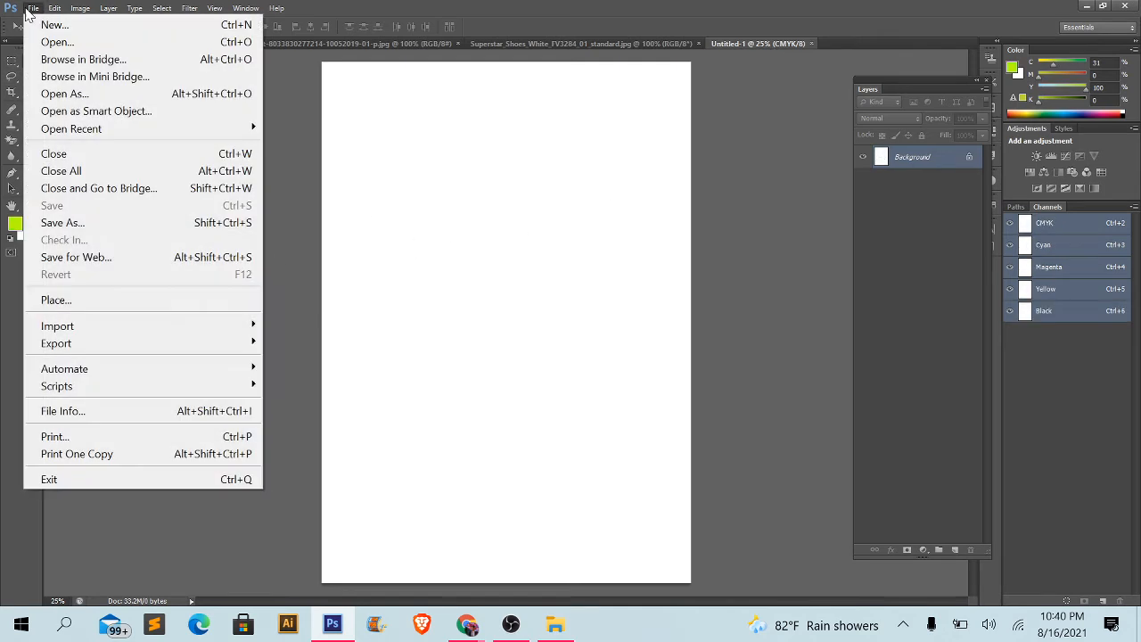
left_click(58, 303)
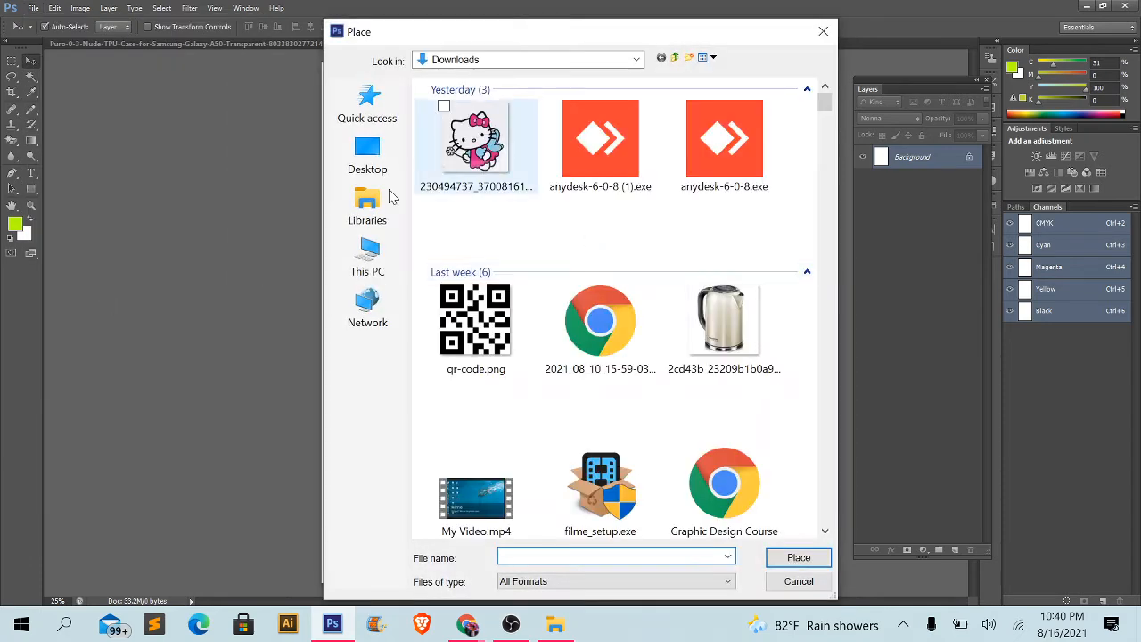
left_click_drag(823, 101, 828, 433)
left_click(475, 214)
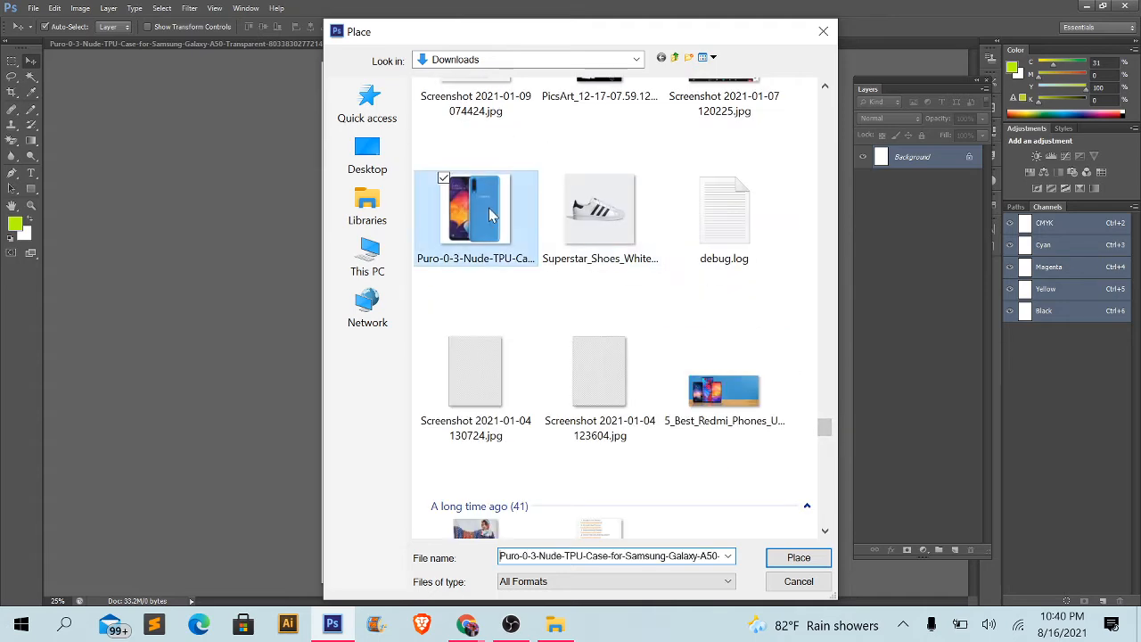
left_click(778, 561)
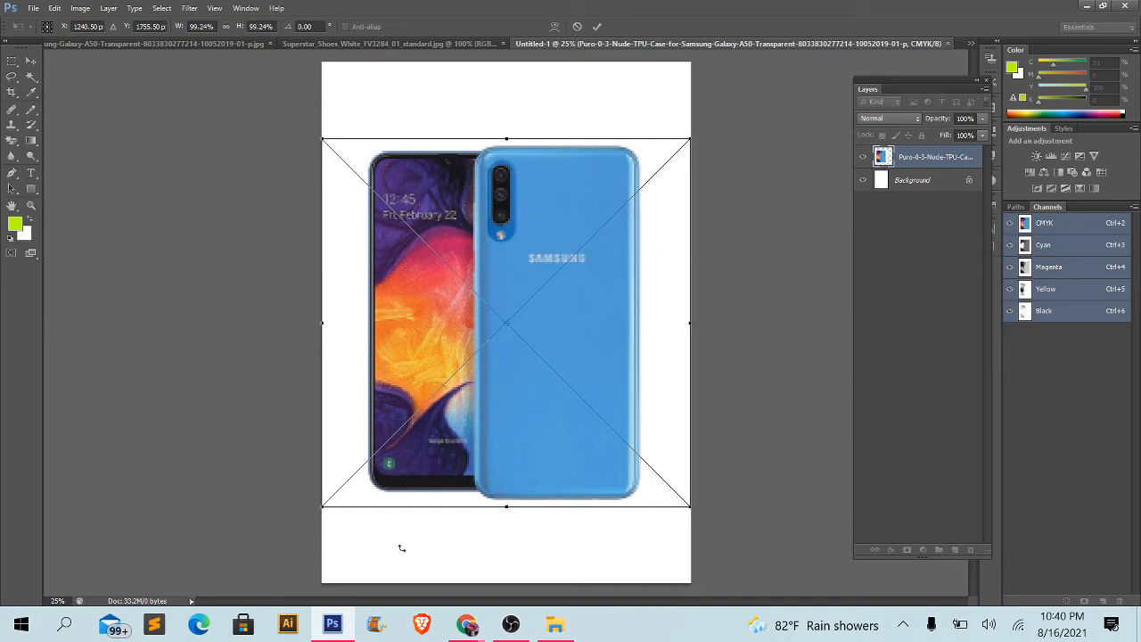
left_click(598, 27)
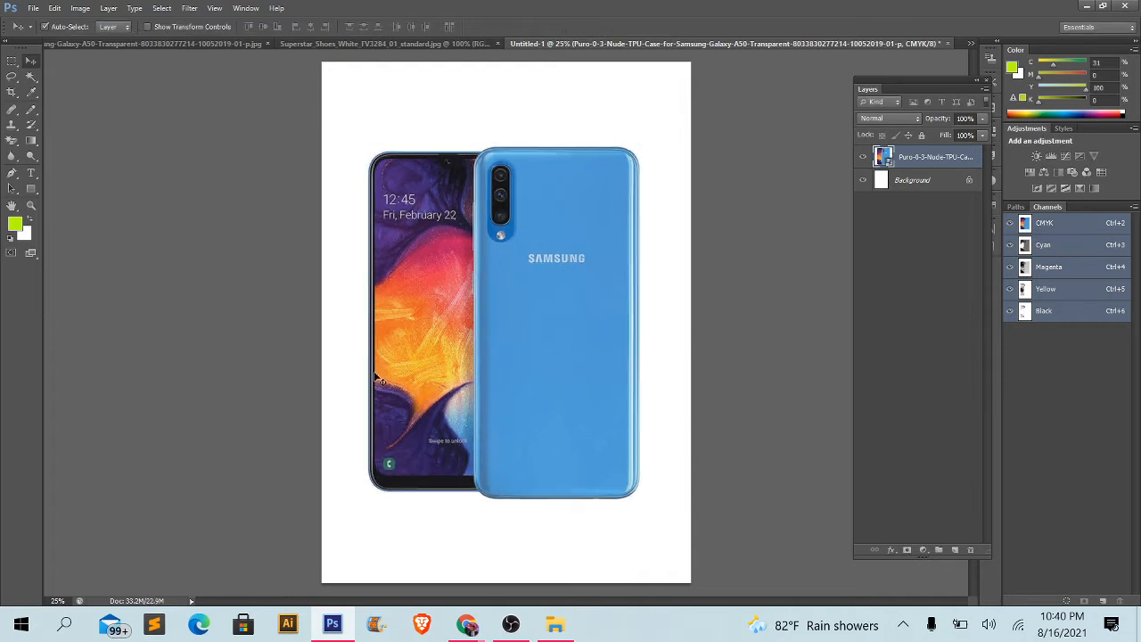
left_click(239, 270)
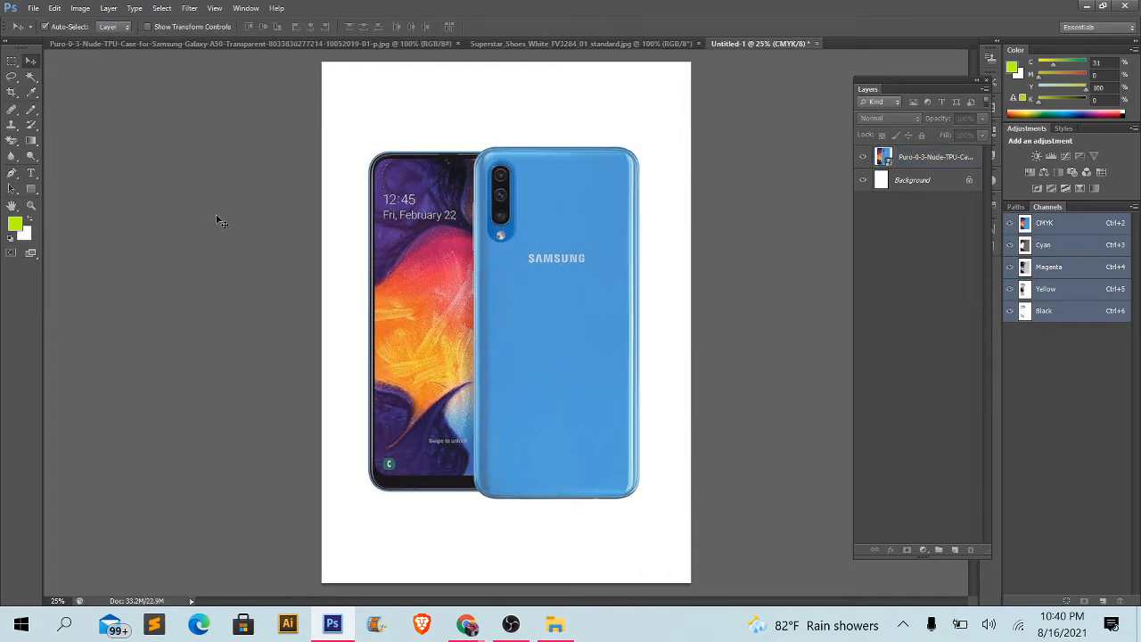
- Review the shoe and phone source documents and return to the document with the placed phone
left_click_drag(217, 198, 558, 353)
left_click(151, 165)
left_click(617, 43)
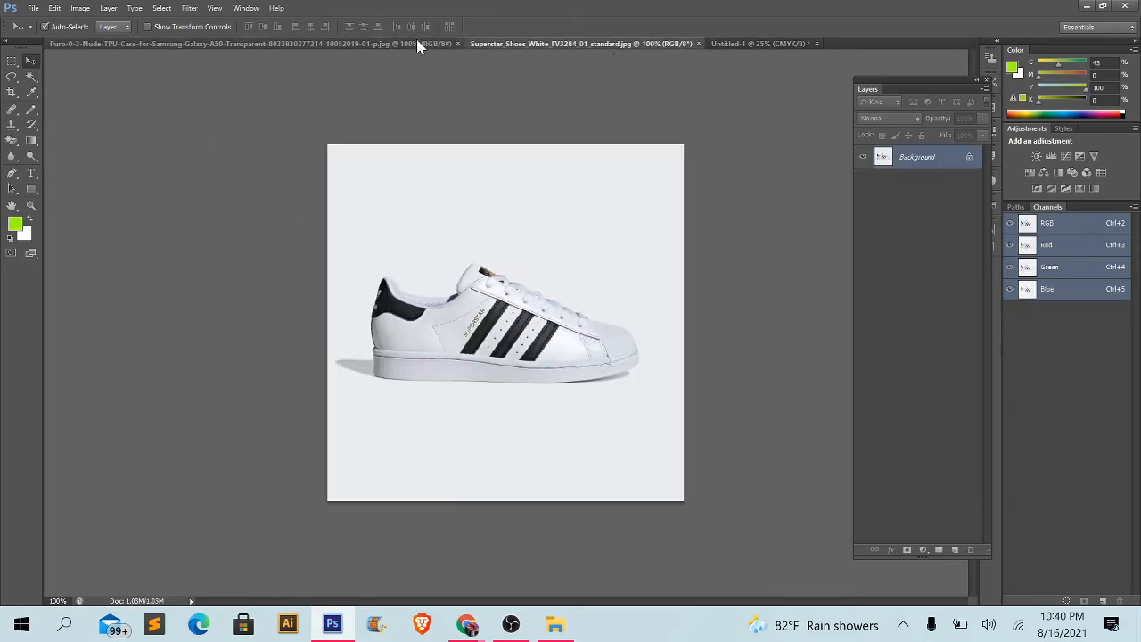
left_click(424, 42)
left_click(796, 45)
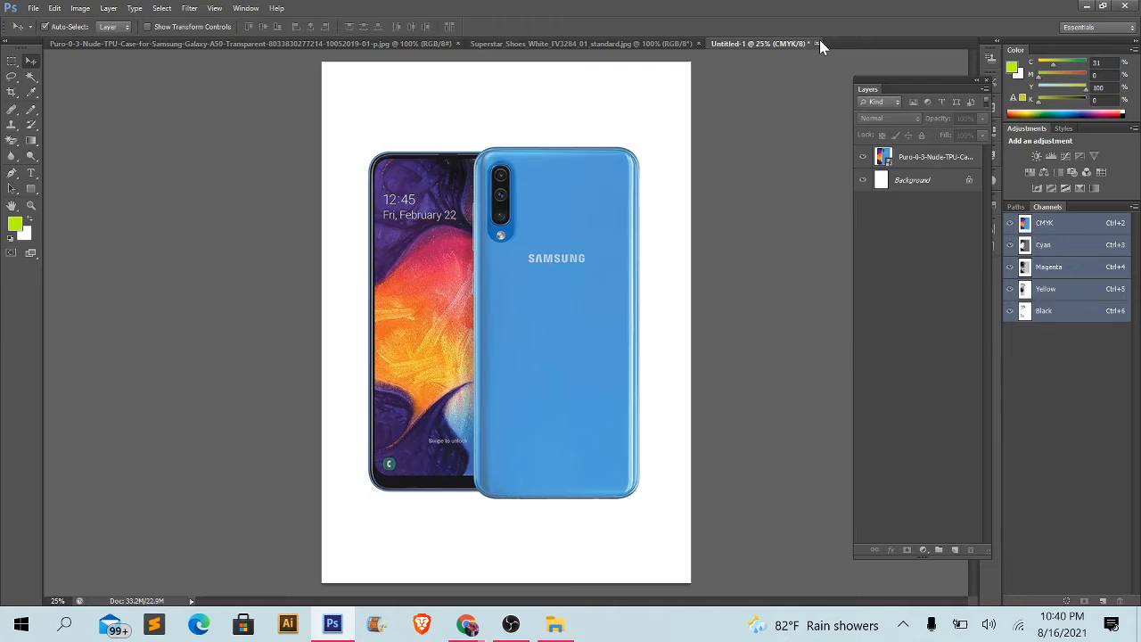
- Close the untitled document without saving, along with the shoe and phone image documents
left_click(817, 43)
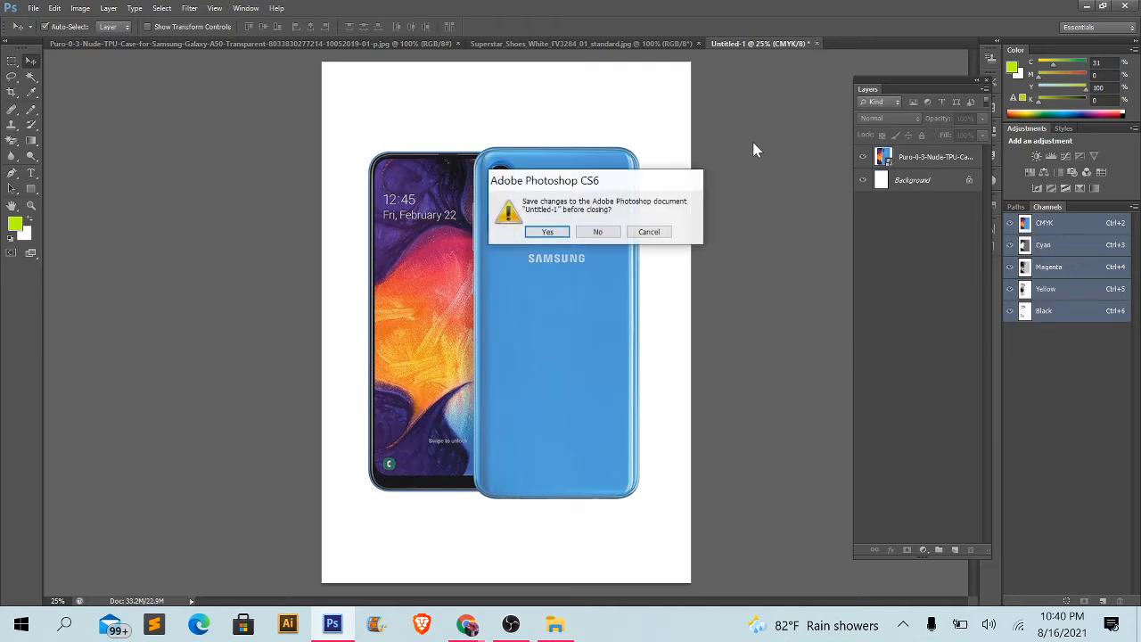
left_click(596, 234)
left_click(702, 42)
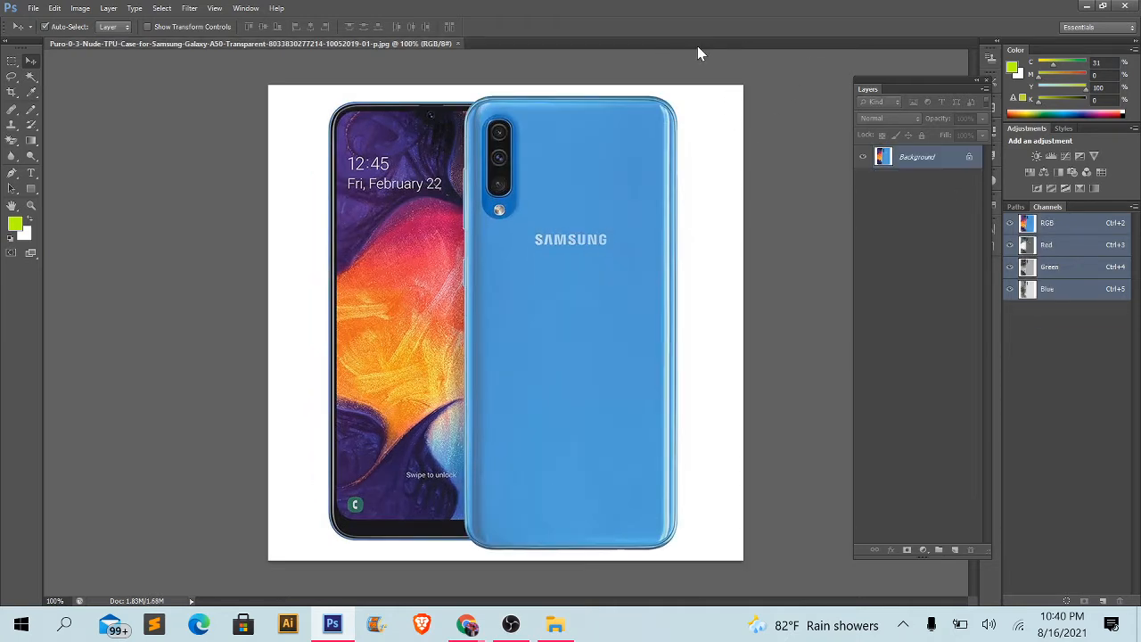
left_click(458, 44)
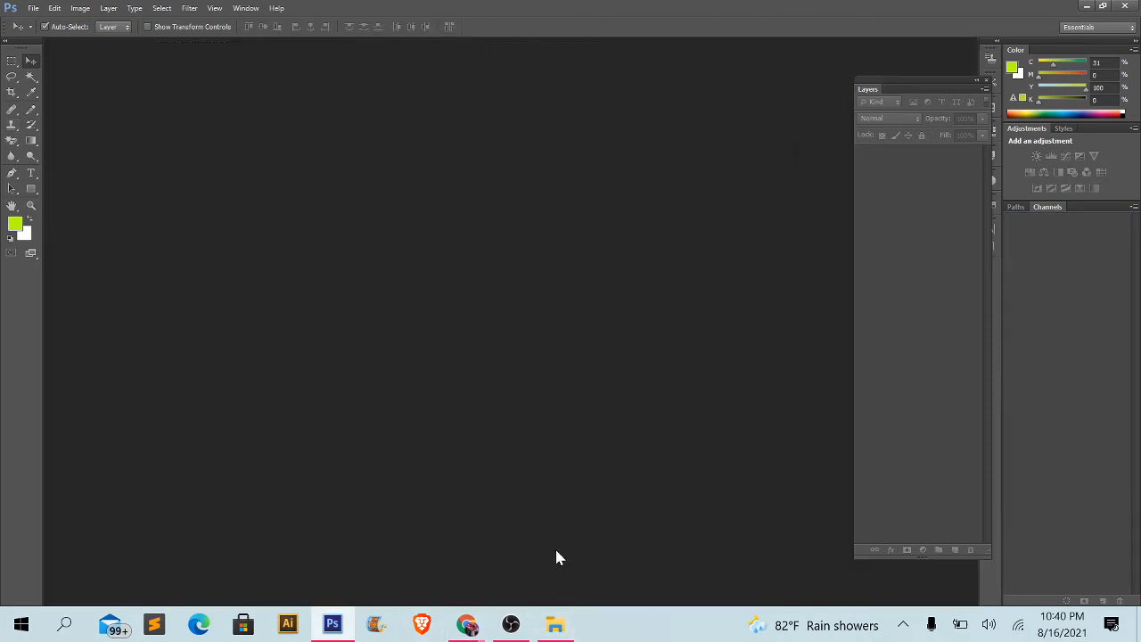
- Select the phone and shoe images together in the Downloads folder and open them in Photoshop as separate documents
left_click(554, 625)
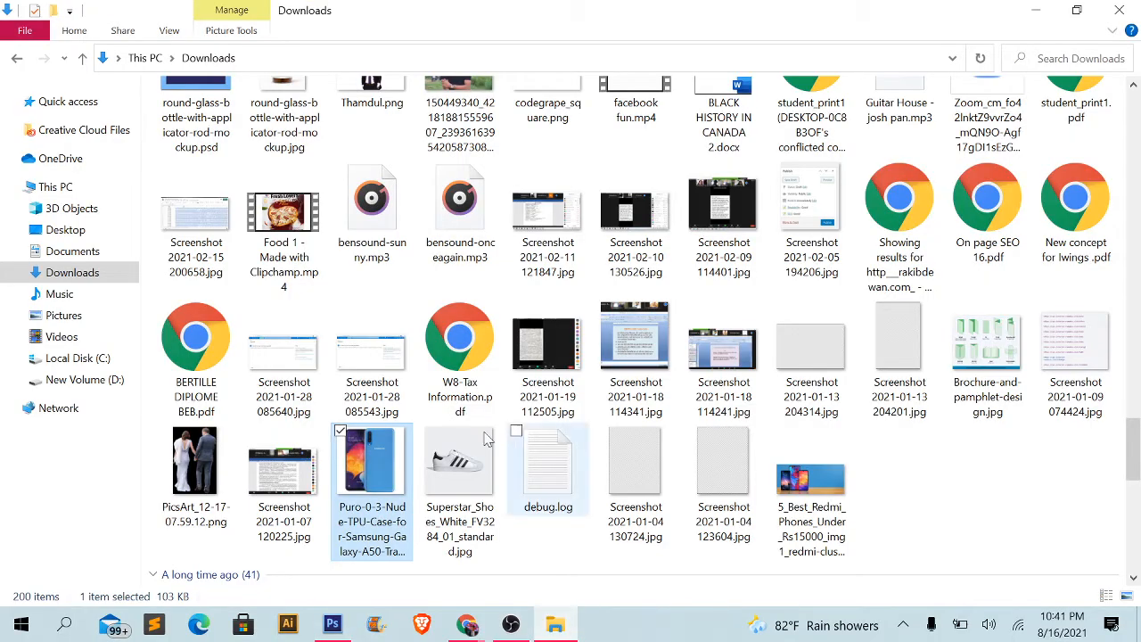
left_click(427, 492, "ctrl")
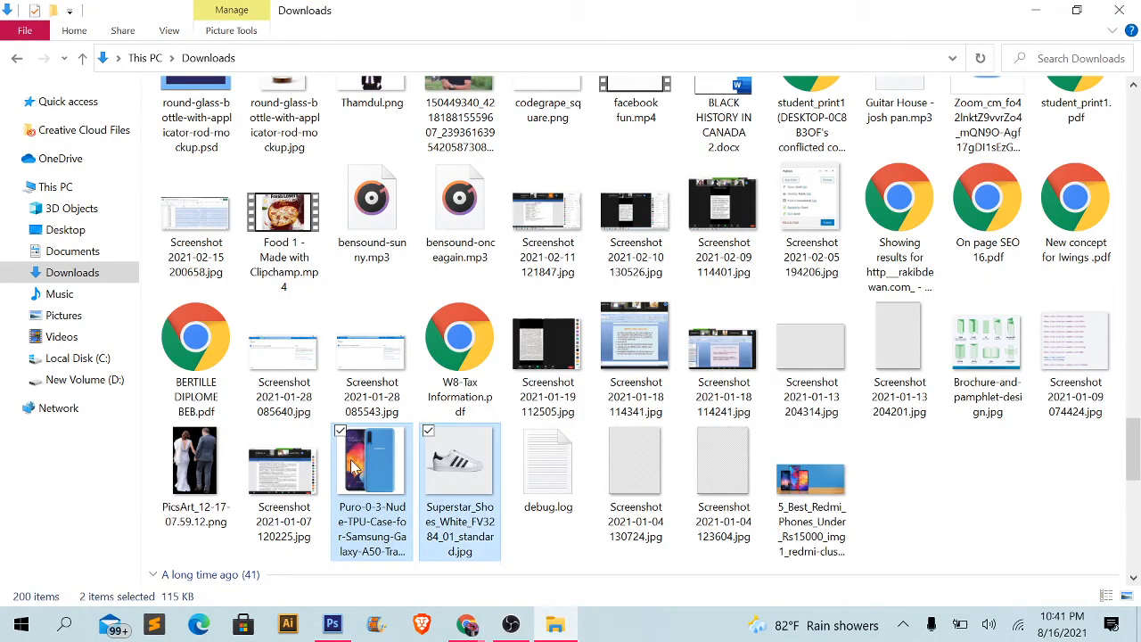
left_click_drag(354, 466, 497, 236)
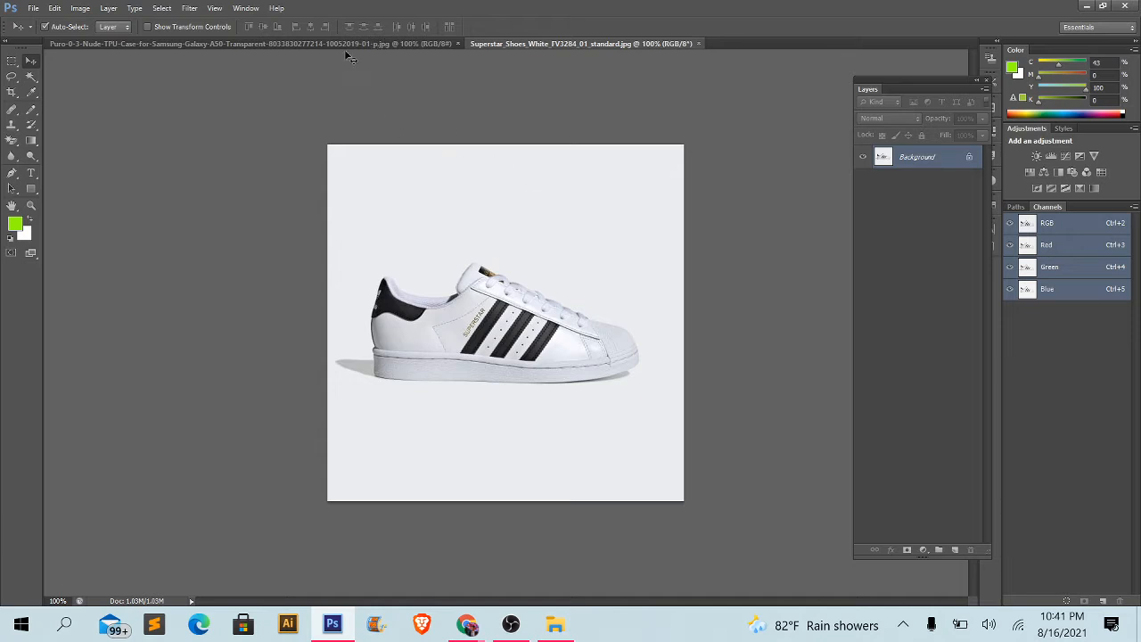
left_click(34, 8)
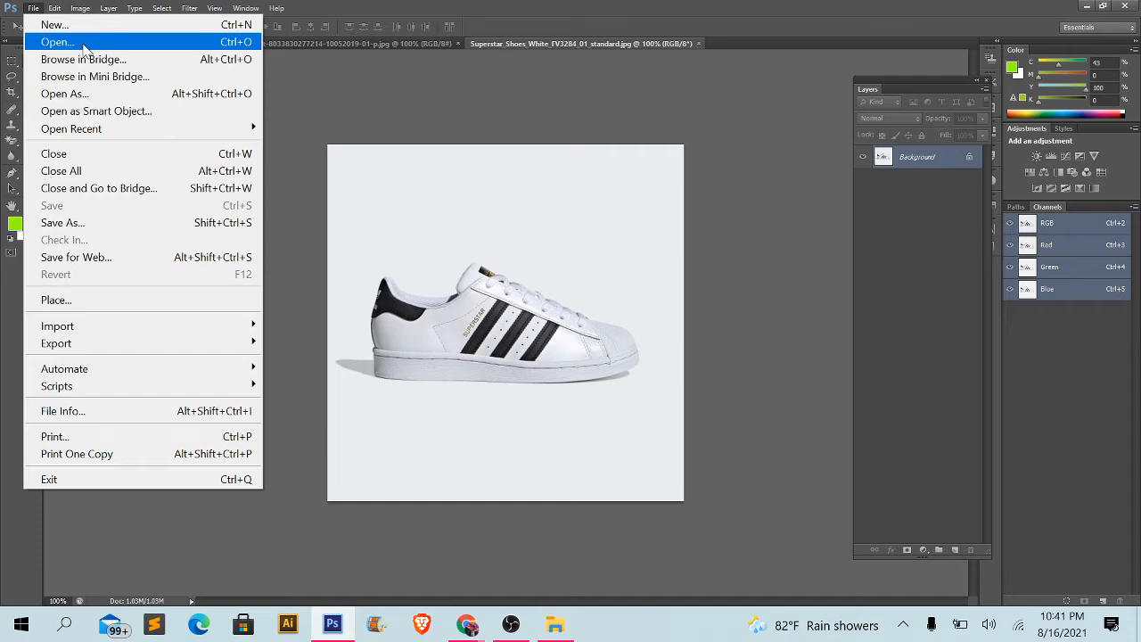
left_click(461, 169)
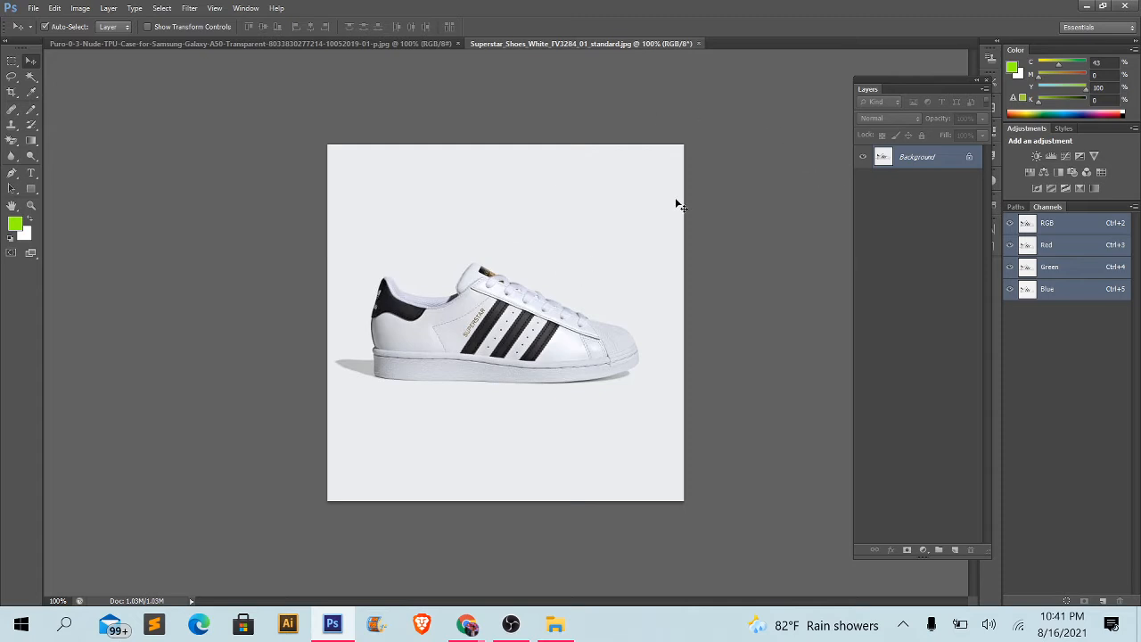
- Bring up the phone image document and activate the Magic Wand Tool
left_click(403, 43)
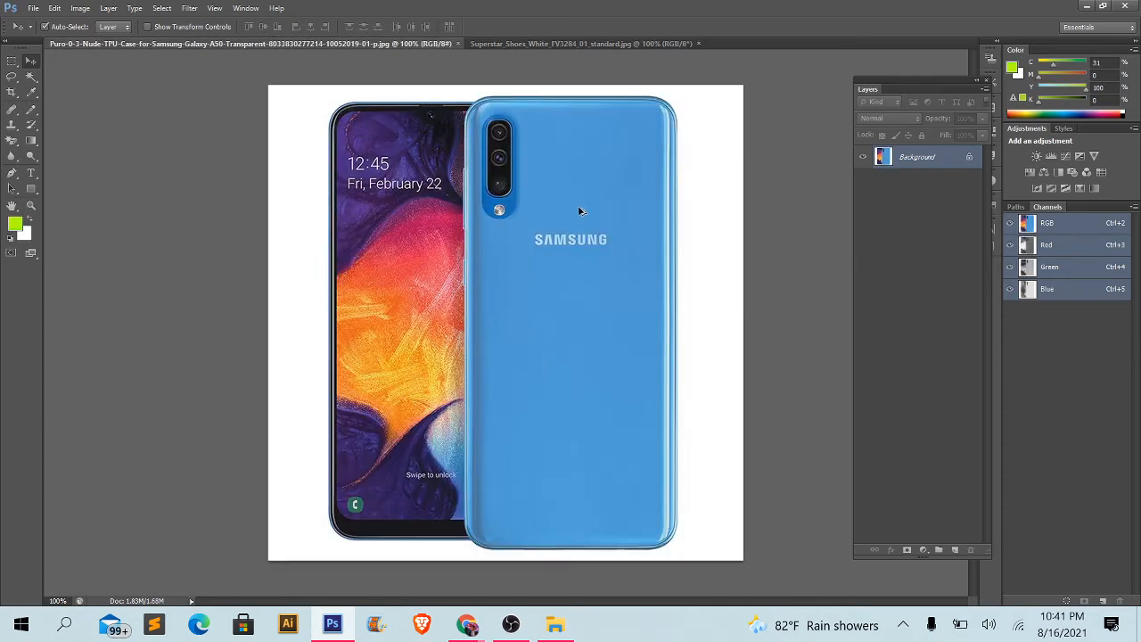
scroll(580, 211, "up", 2)
scroll(608, 184, "up", 1)
left_click_drag(500, 188, 537, 346)
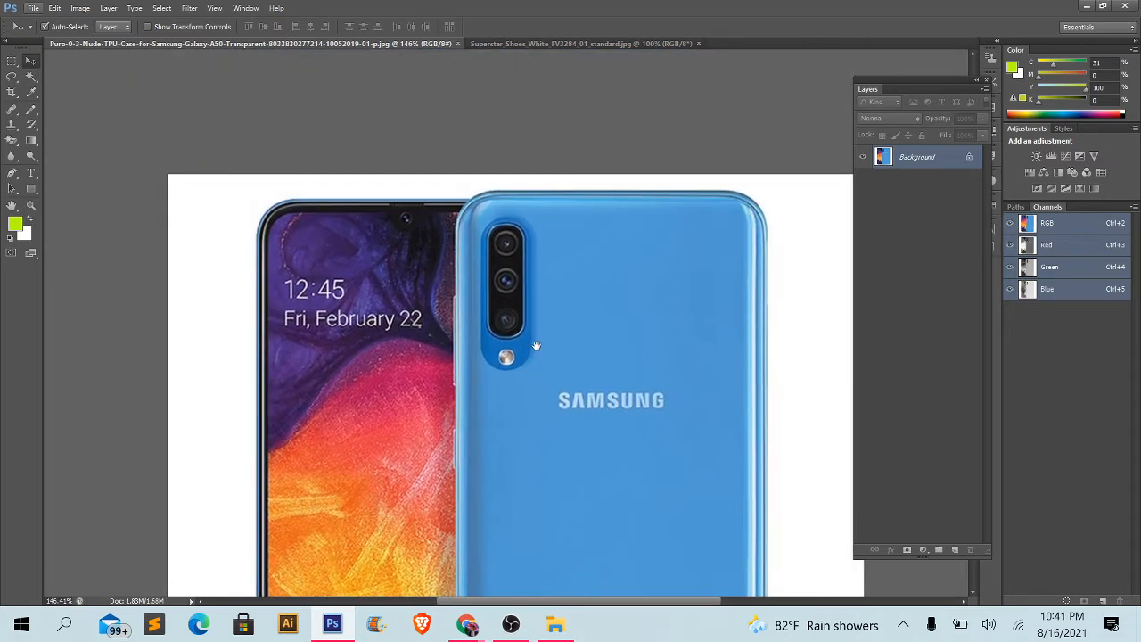
left_click(29, 78)
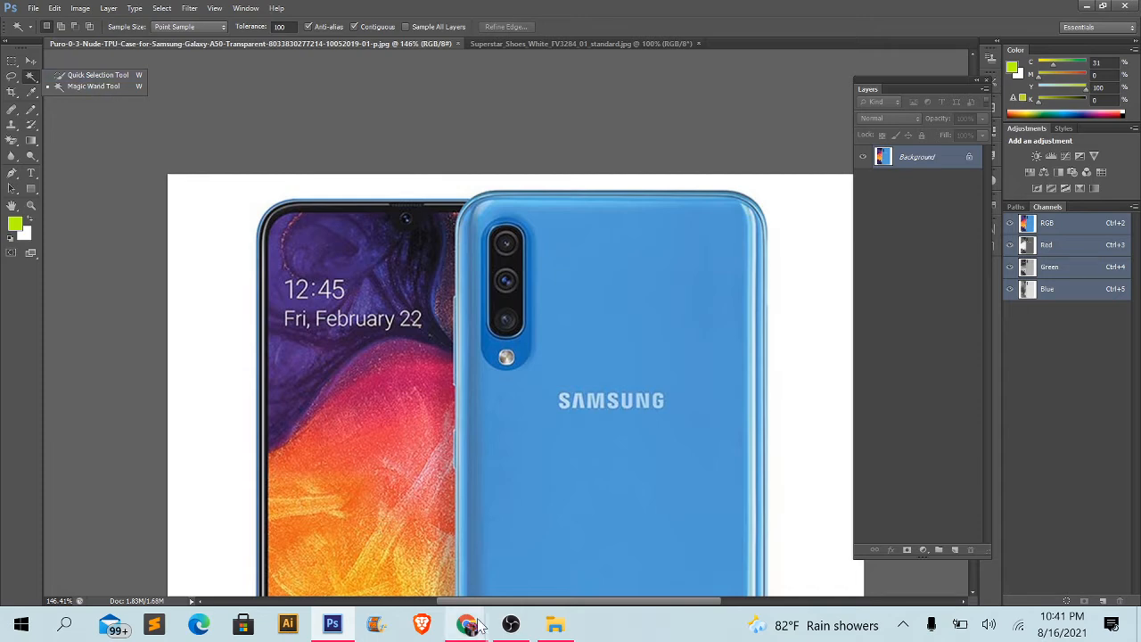
- Check the Google Meet call in Chrome and return to Photoshop
mouse_move(478, 625)
left_click(342, 551)
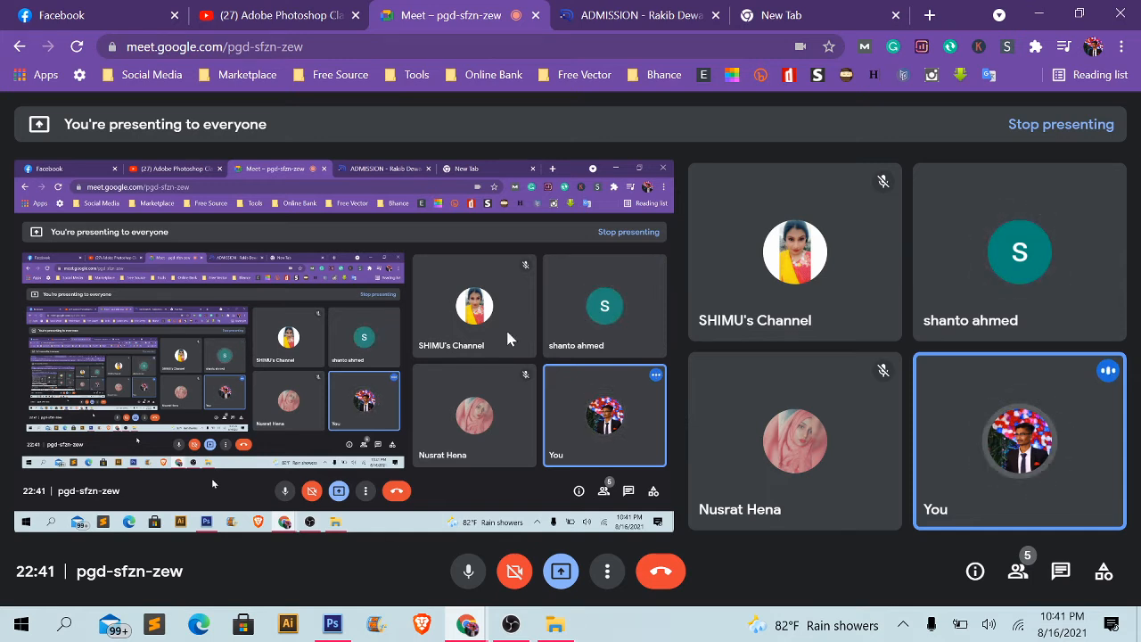
key("alt+Tab")
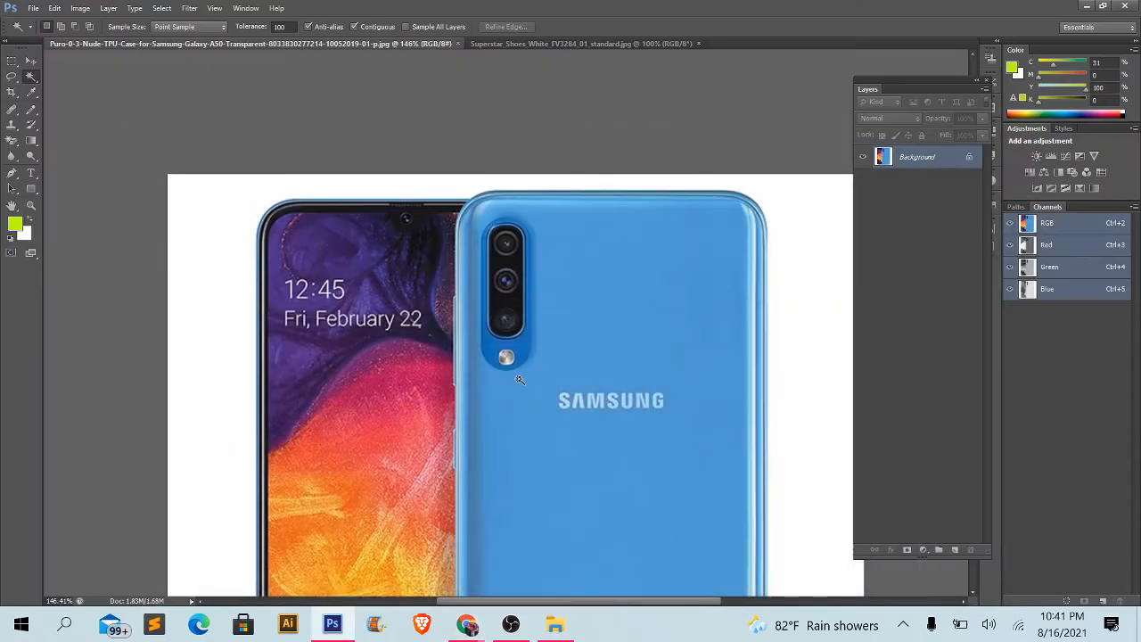
- Activate the Quick Selection Tool and enlarge its brush to 100 px
right_click(35, 79)
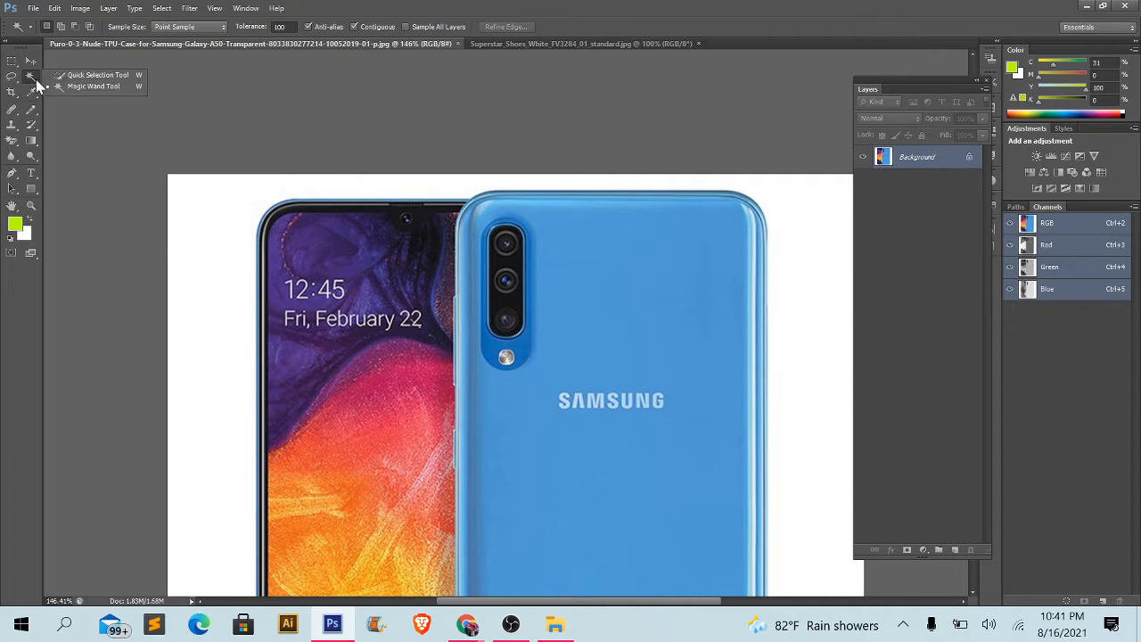
left_click(85, 76)
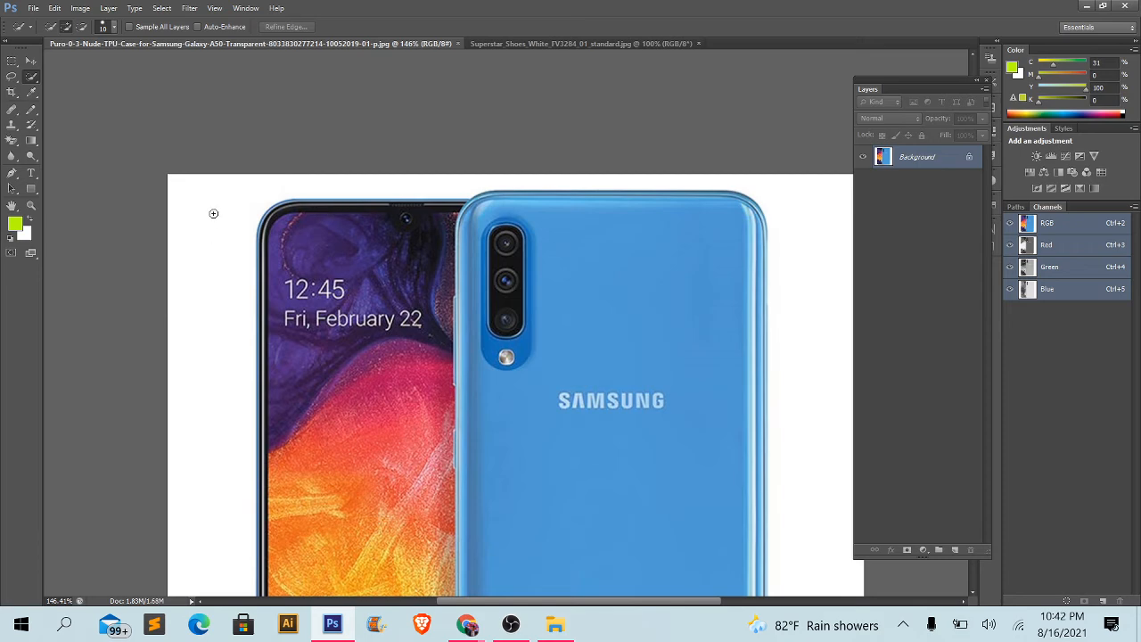
key("bracketright")
key("bracketright")
key("bracketright")
key("bracketright")
key("bracketright")
key("bracketright")
key("bracketright")
key("bracketright")
key("bracketright")
key("bracketright")
key("bracketright")
key("bracketright")
- Enlarge the Quick Selection brush to 412 px in the brush settings
left_click(113, 26)
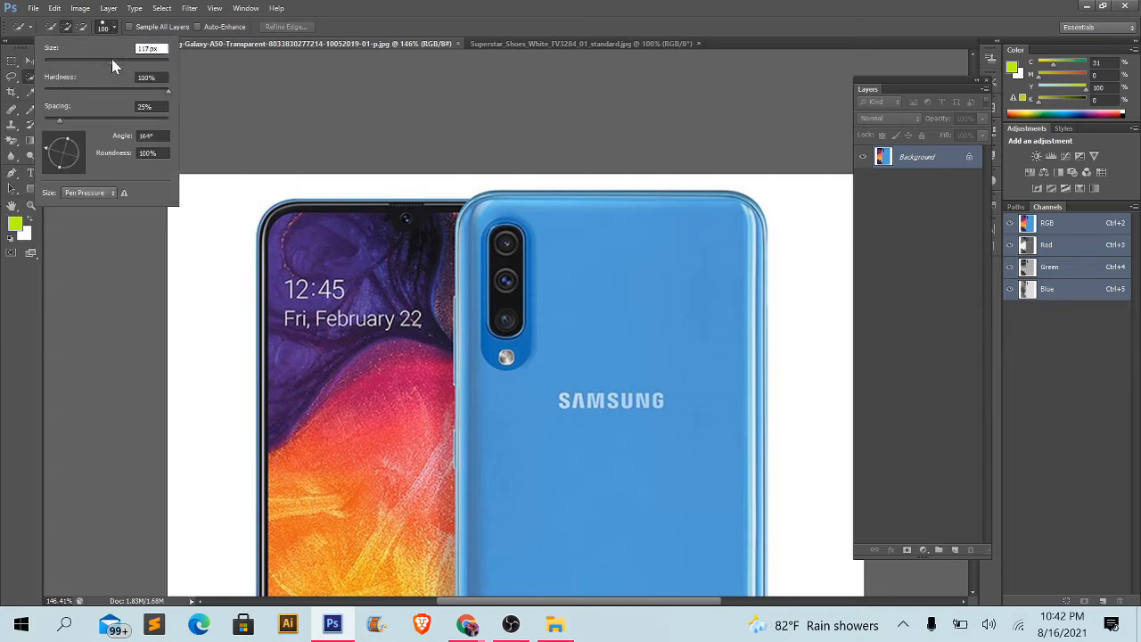
left_click_drag(112, 59, 176, 64)
left_click(116, 60)
left_click(150, 60)
left_click(111, 27)
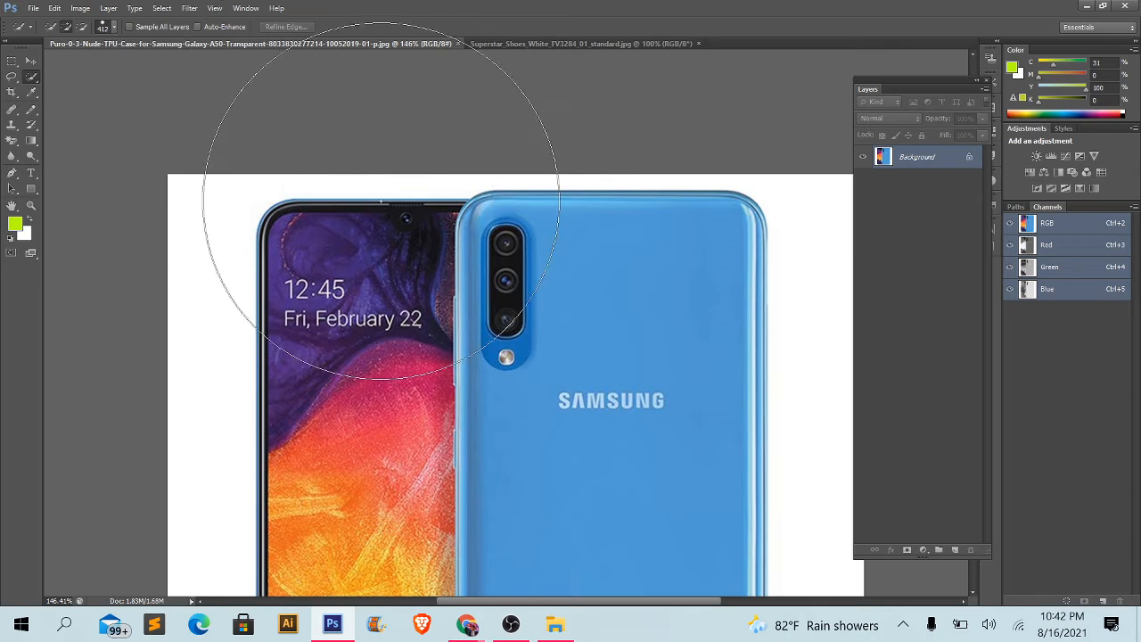
- Reduce the Quick Selection brush size to 80 px
key("bracketleft")
key("bracketleft")
key("bracketleft")
key("bracketleft")
key("bracketleft")
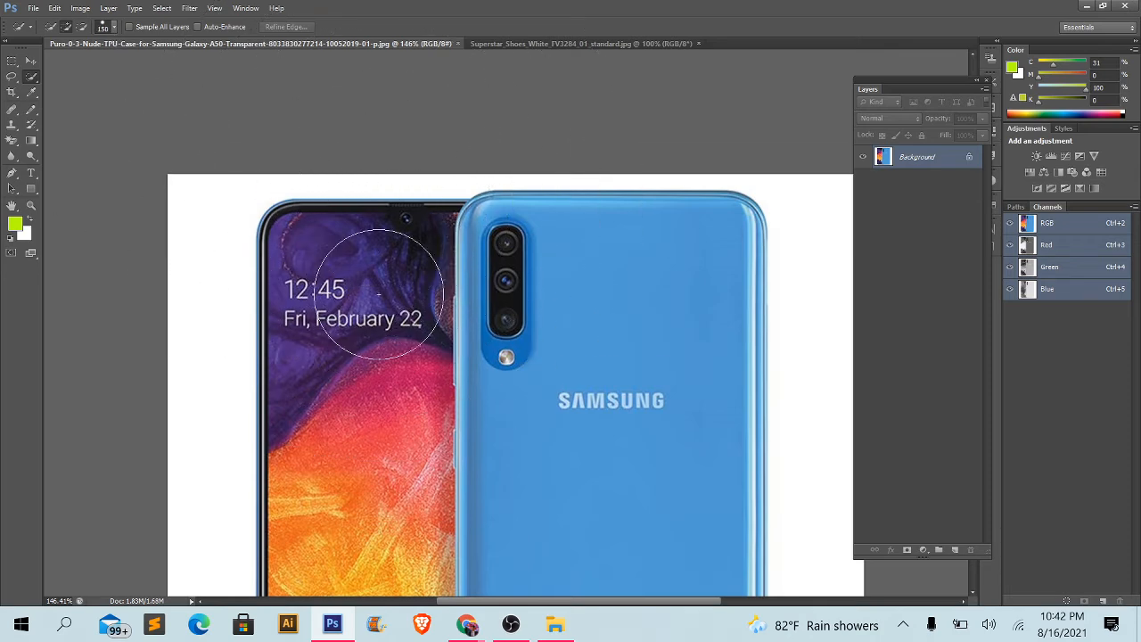
scroll(378, 267, "down", 5)
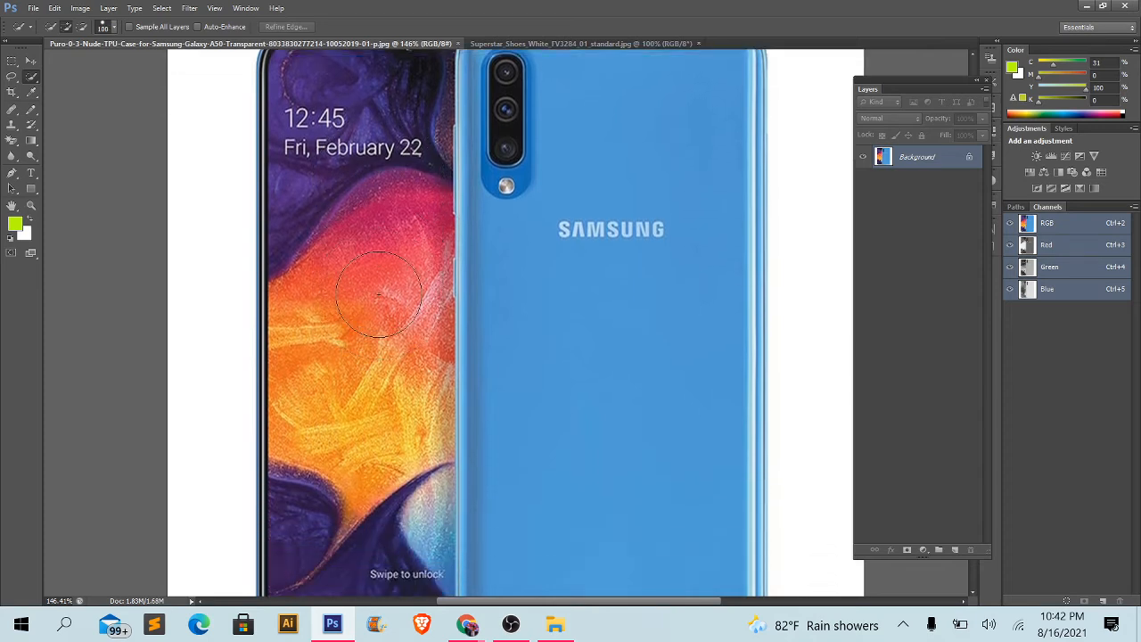
key("bracketleft")
key("bracketleft")
key("bracketleft")
key("bracketleft")
scroll(140, 222, "up", 3)
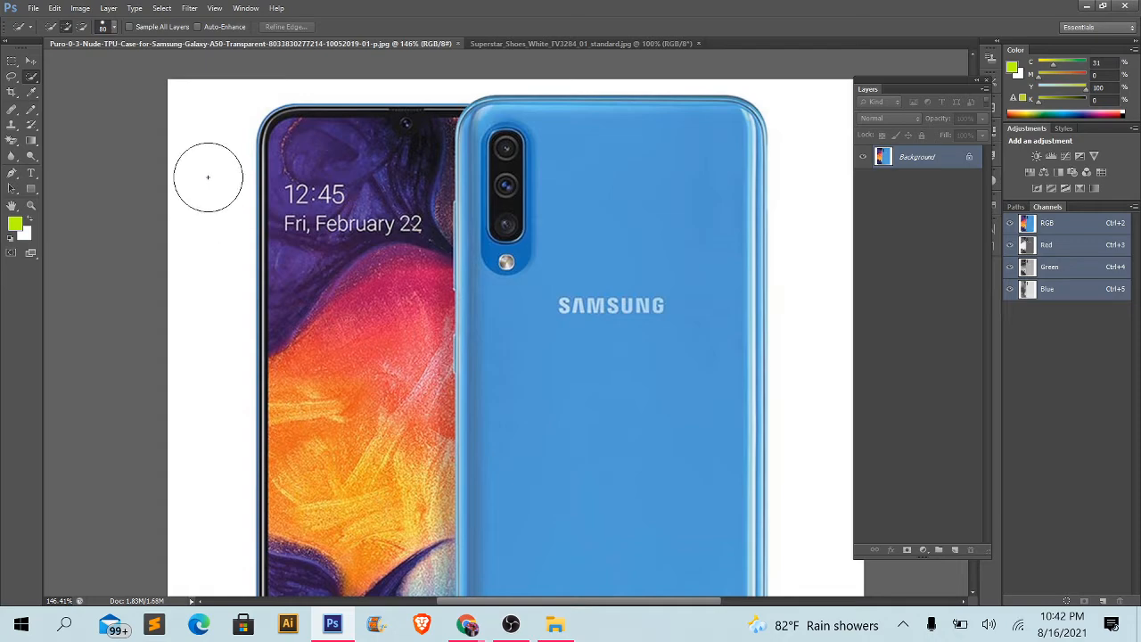
- Examine the edges of both phones against the white background up close and return to the full image
scroll(207, 176, "up", 6)
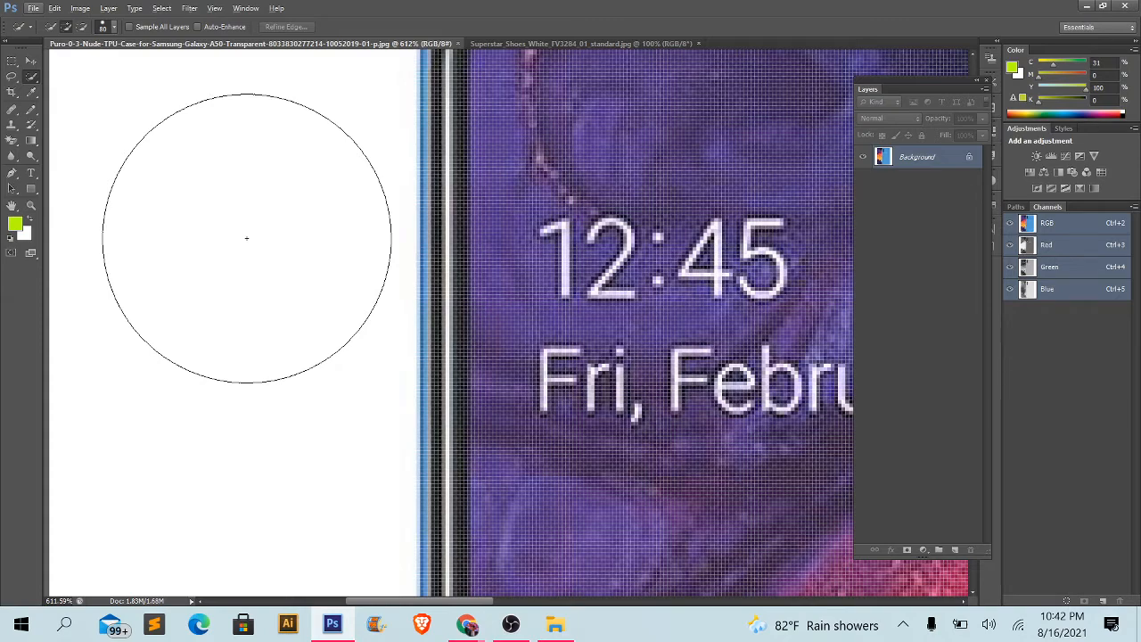
scroll(246, 239, "down", 6)
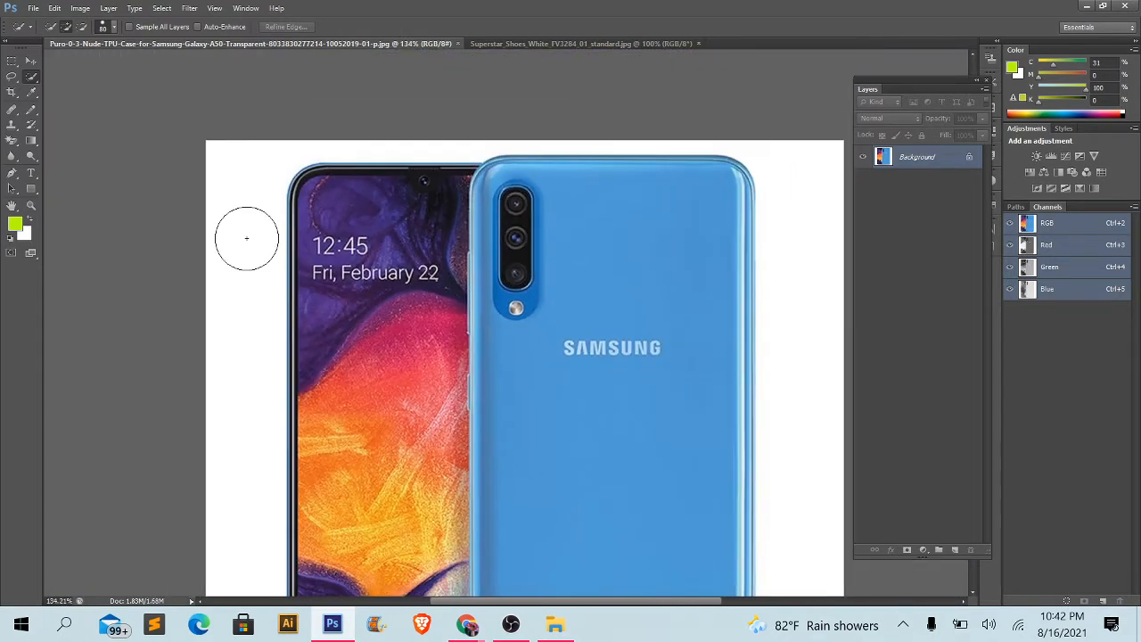
scroll(246, 238, "up", 5)
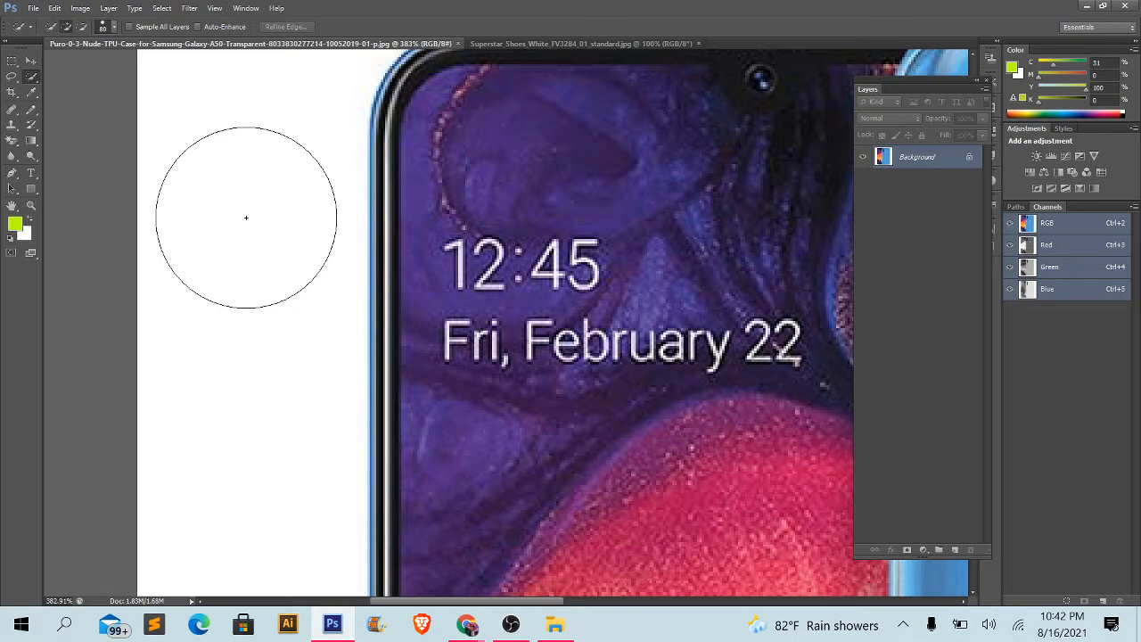
scroll(246, 217, "down", 6)
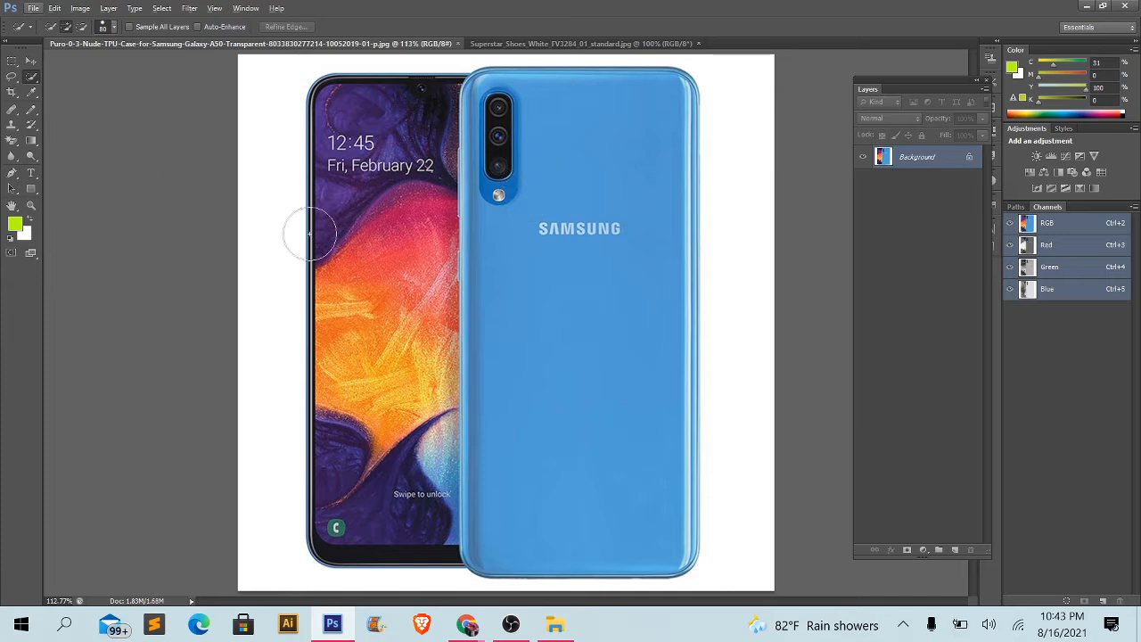
scroll(606, 229, "up", 4)
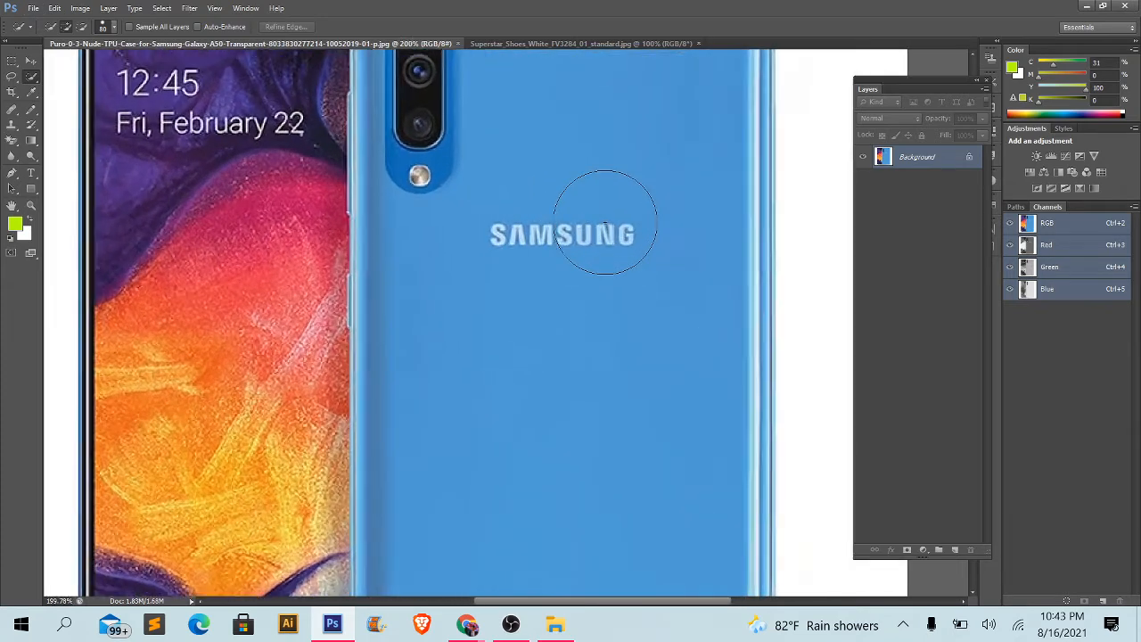
left_click_drag(607, 288, 289, 274)
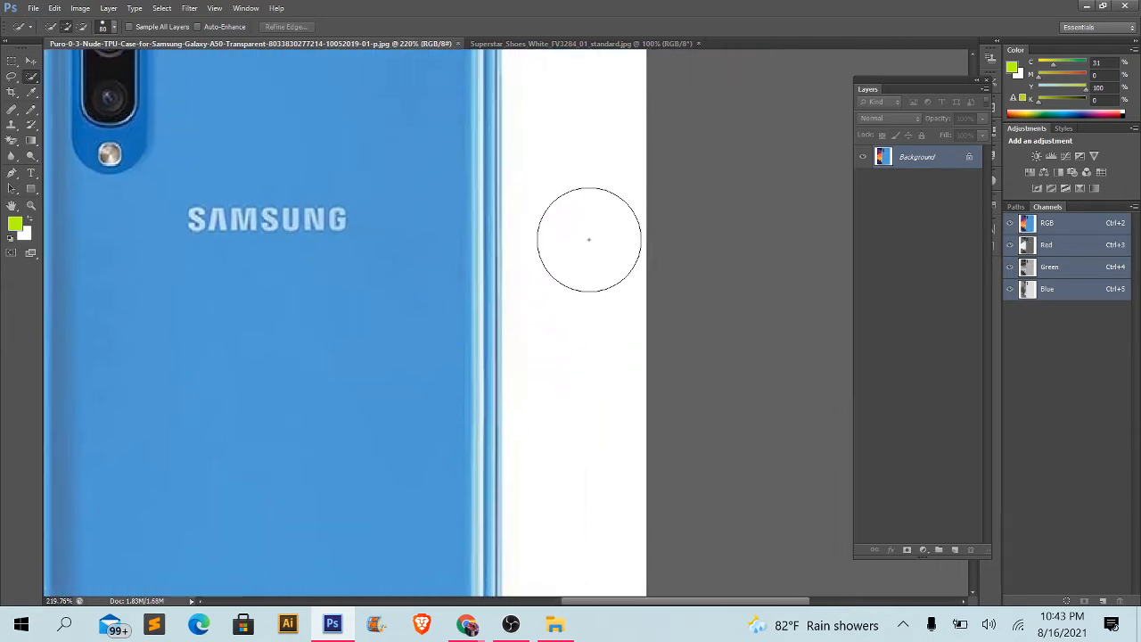
key("ctrl+0")
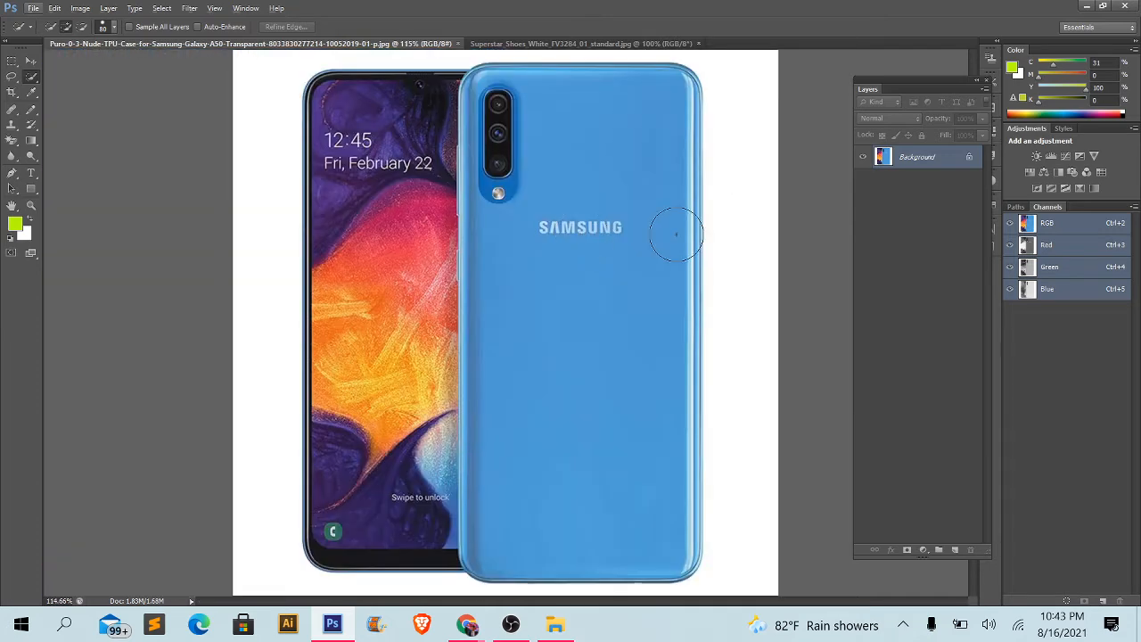
- Select the white background all around both phones with the Quick Selection Tool and check the selection outline
left_click(749, 112)
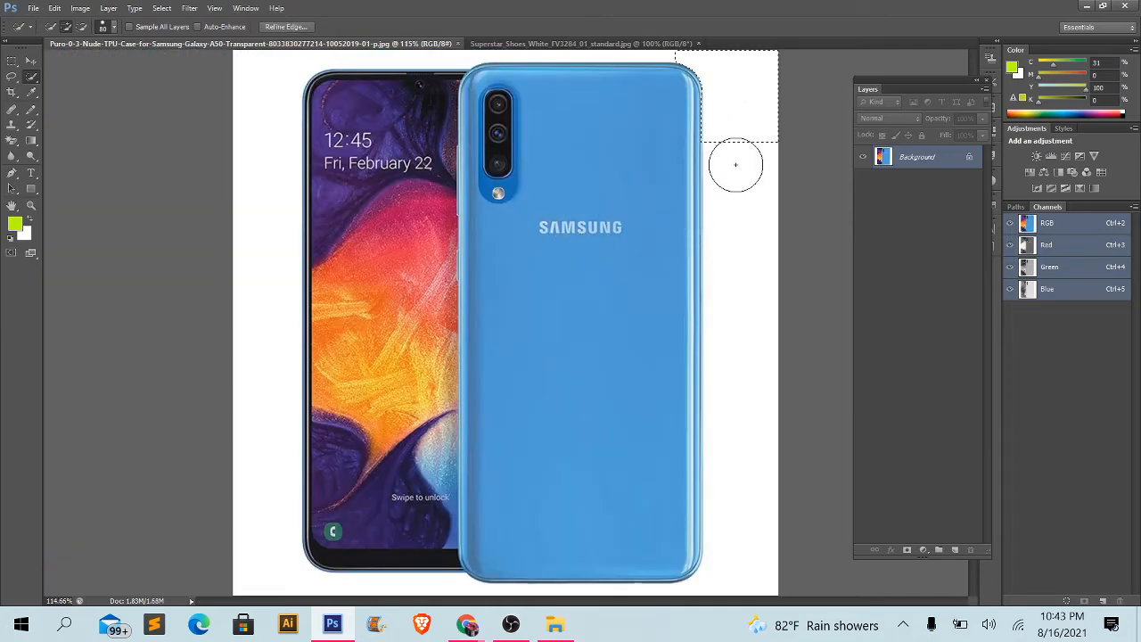
scroll(729, 99, "up", 2)
scroll(730, 99, "up", 2)
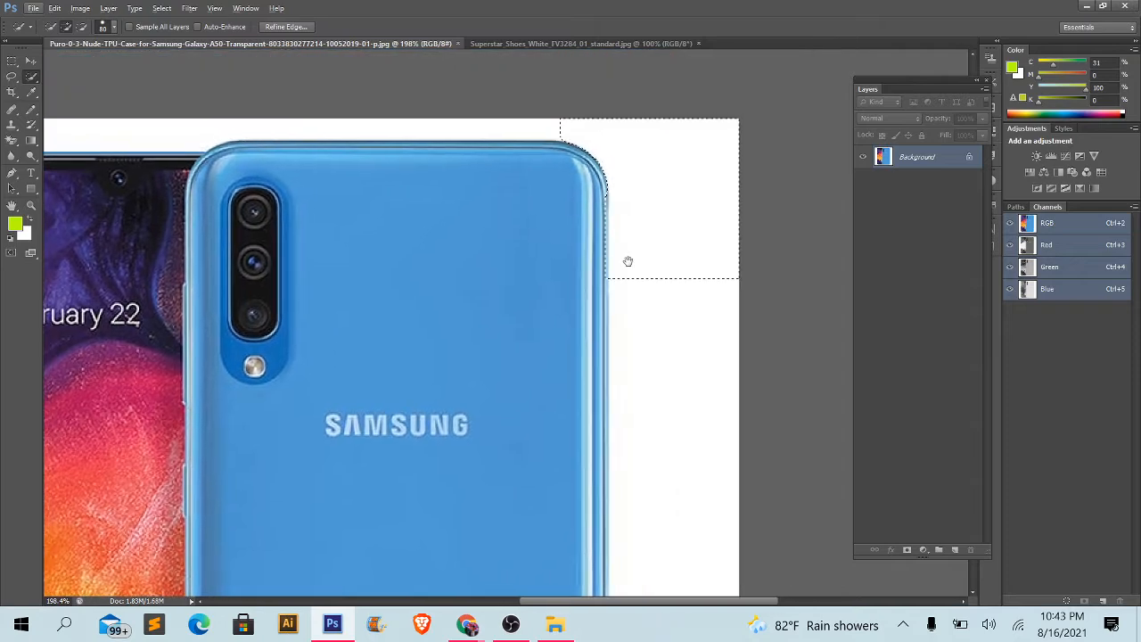
scroll(648, 234, "down", 2)
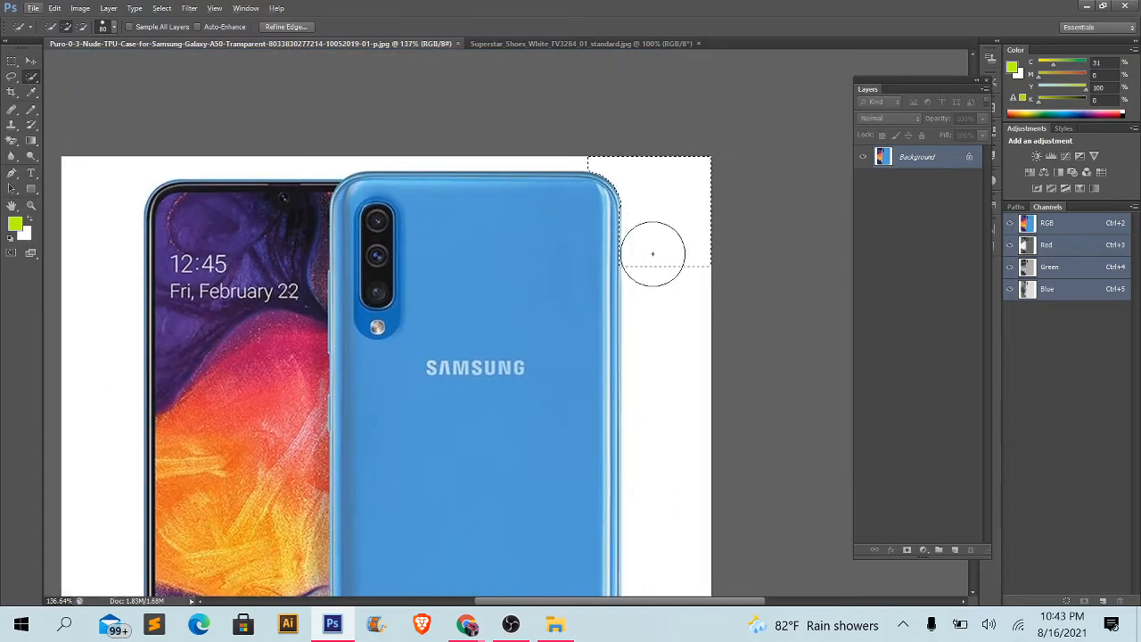
scroll(657, 255, "down", 2)
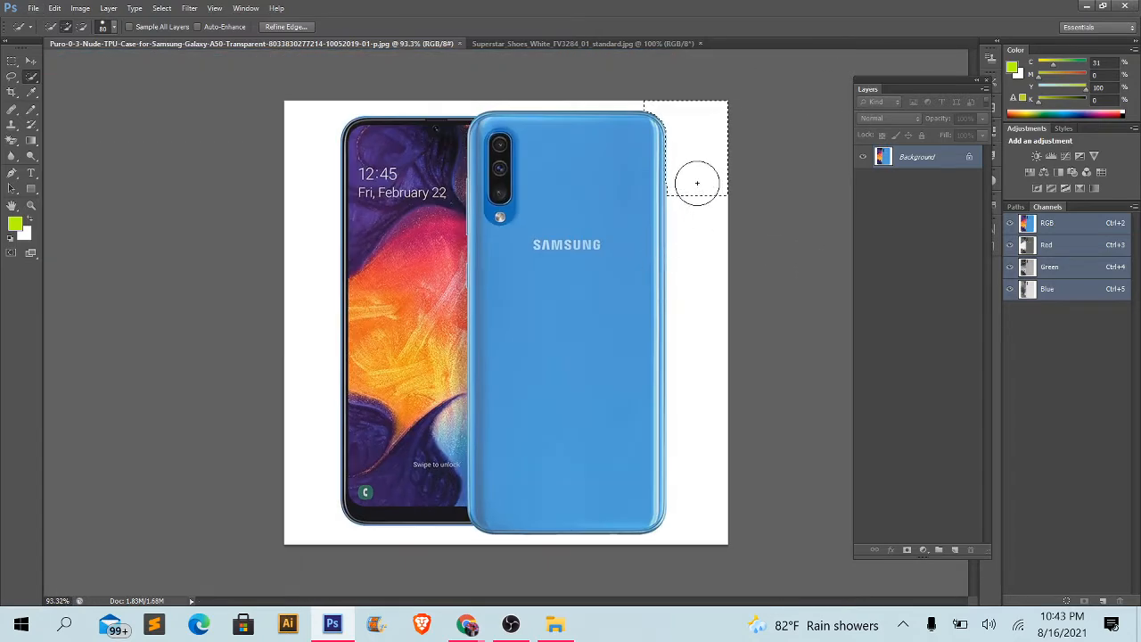
left_click_drag(701, 181, 693, 399)
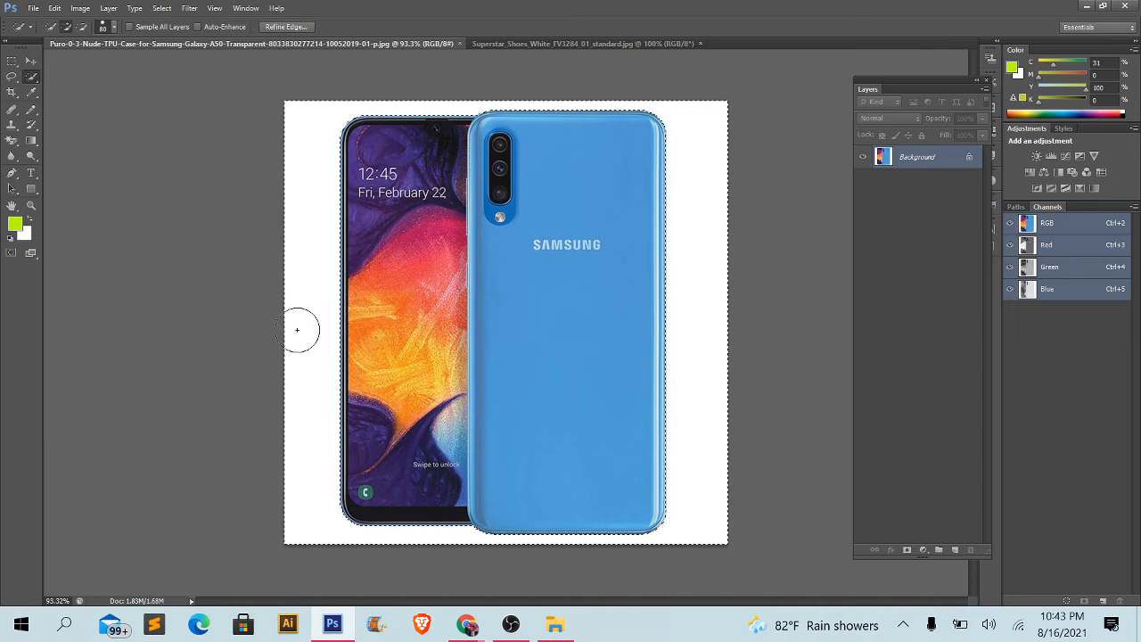
left_click_drag(298, 329, 301, 481)
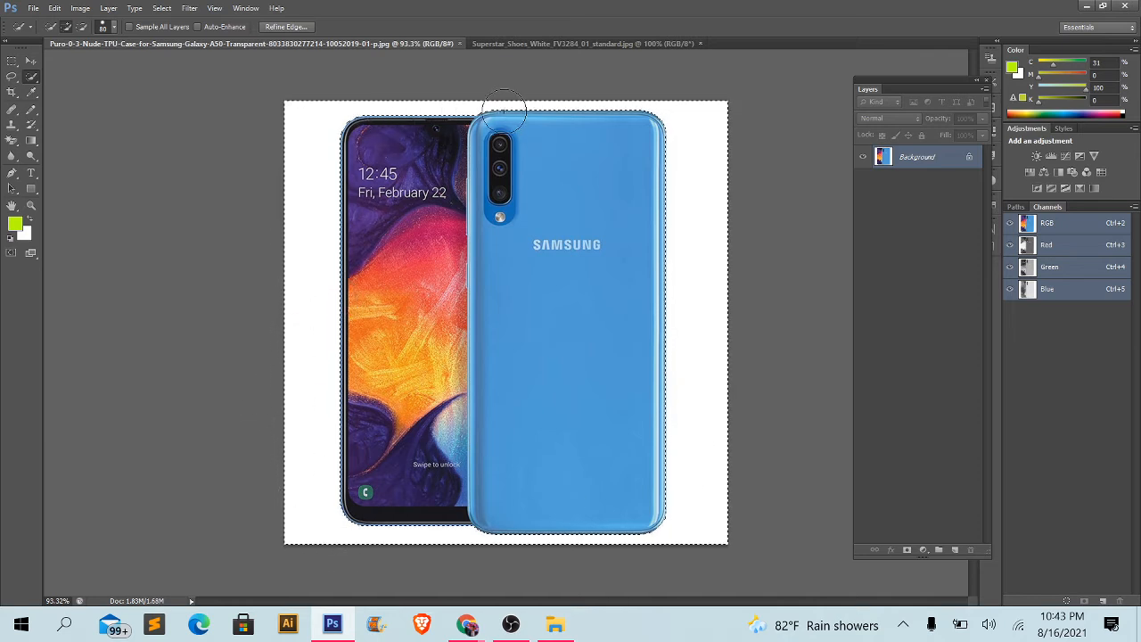
scroll(505, 114, "up", 5)
left_click_drag(415, 262, 512, 415)
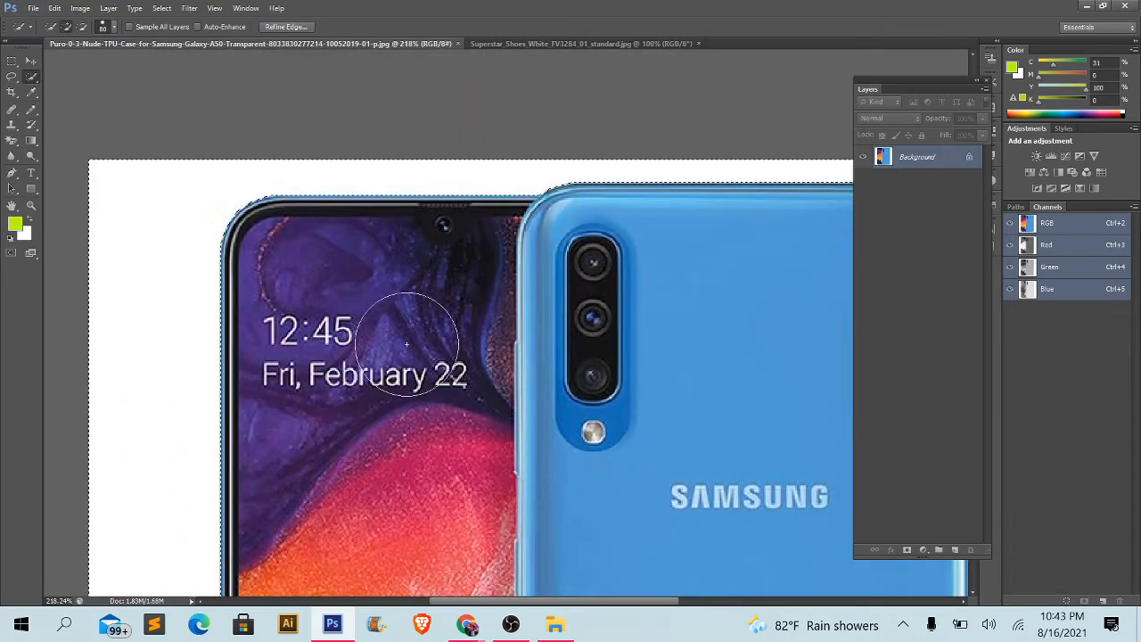
scroll(626, 237, "down", 3)
scroll(612, 247, "down", 3)
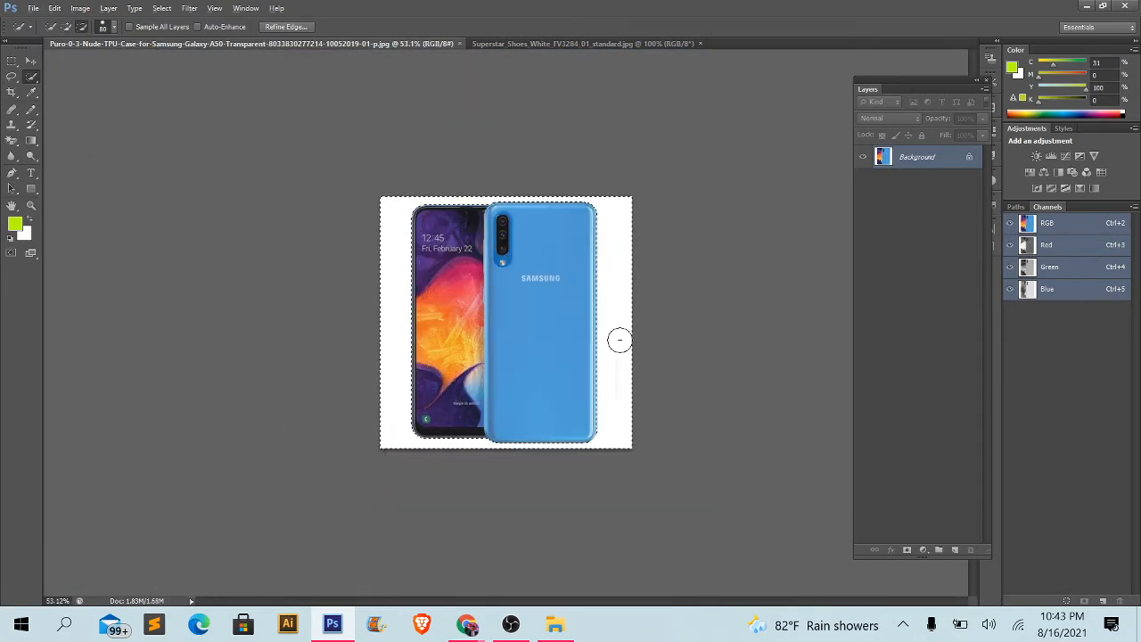
scroll(596, 463, "up", 1)
scroll(596, 460, "up", 3)
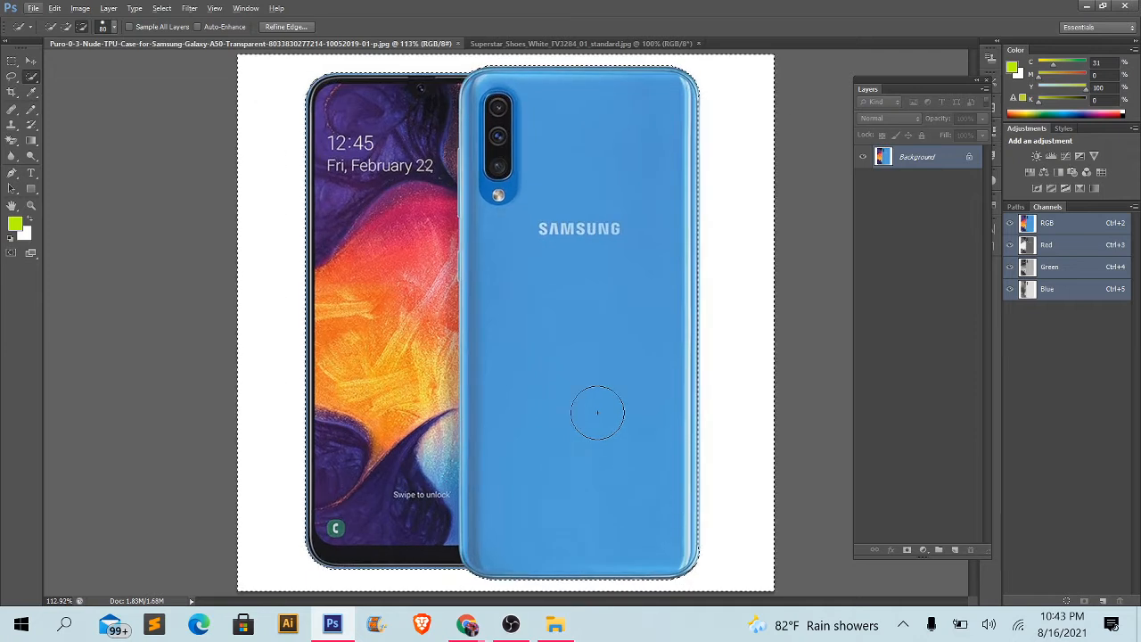
- Activate the Move Tool and convert the phone image's locked Background into a regular layer with the default settings
left_click(29, 60)
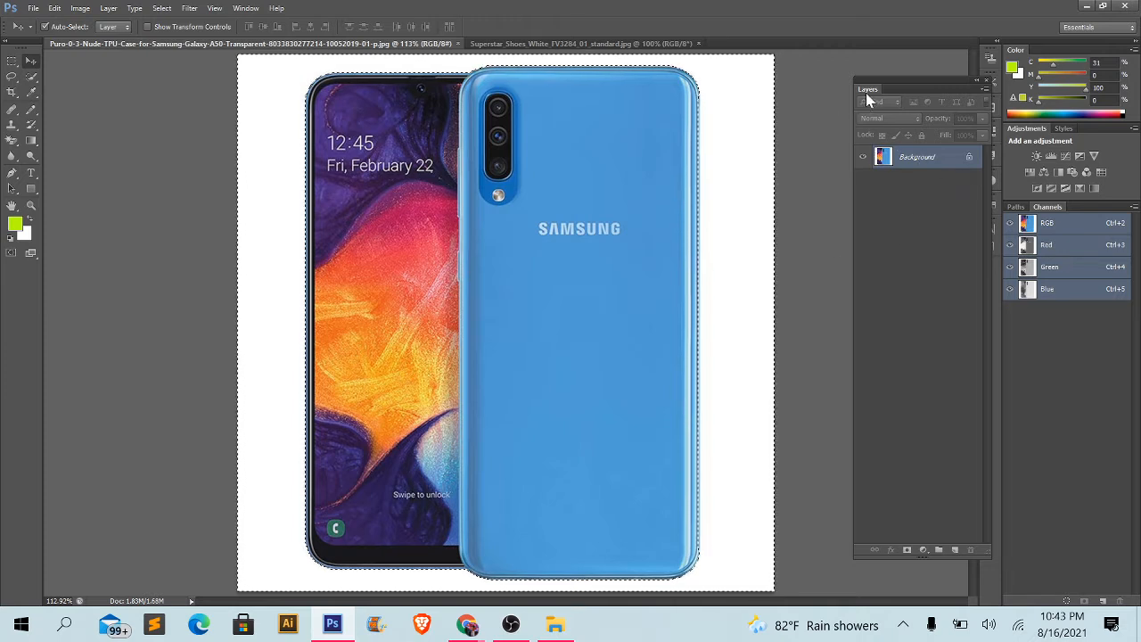
left_click_drag(866, 93, 818, 89)
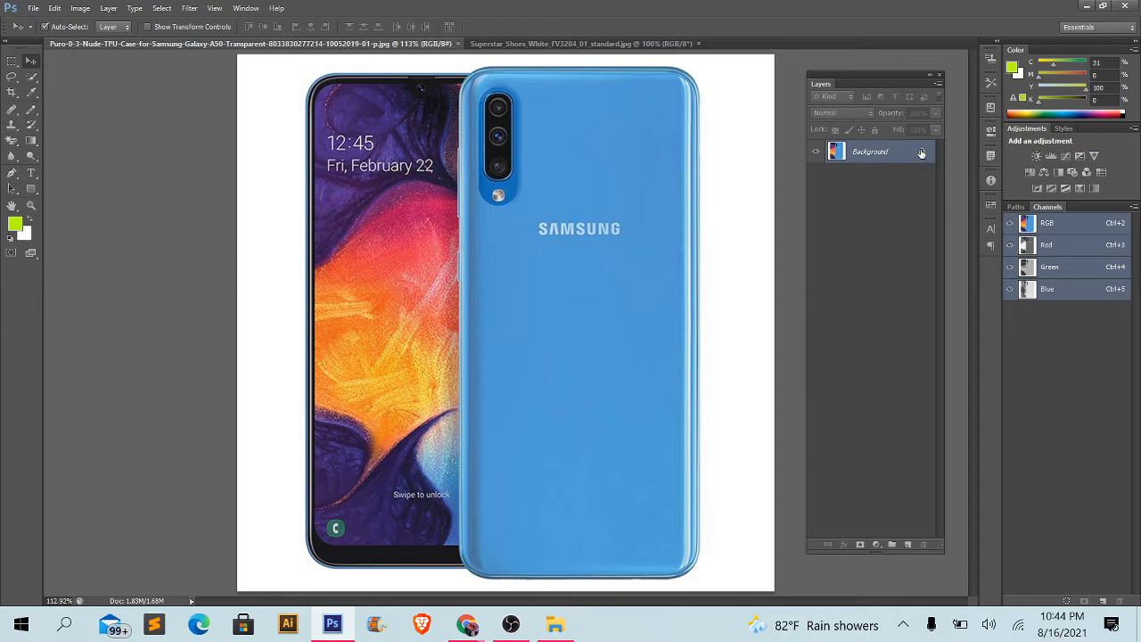
double_click(903, 152)
left_click_drag(432, 197, 841, 219)
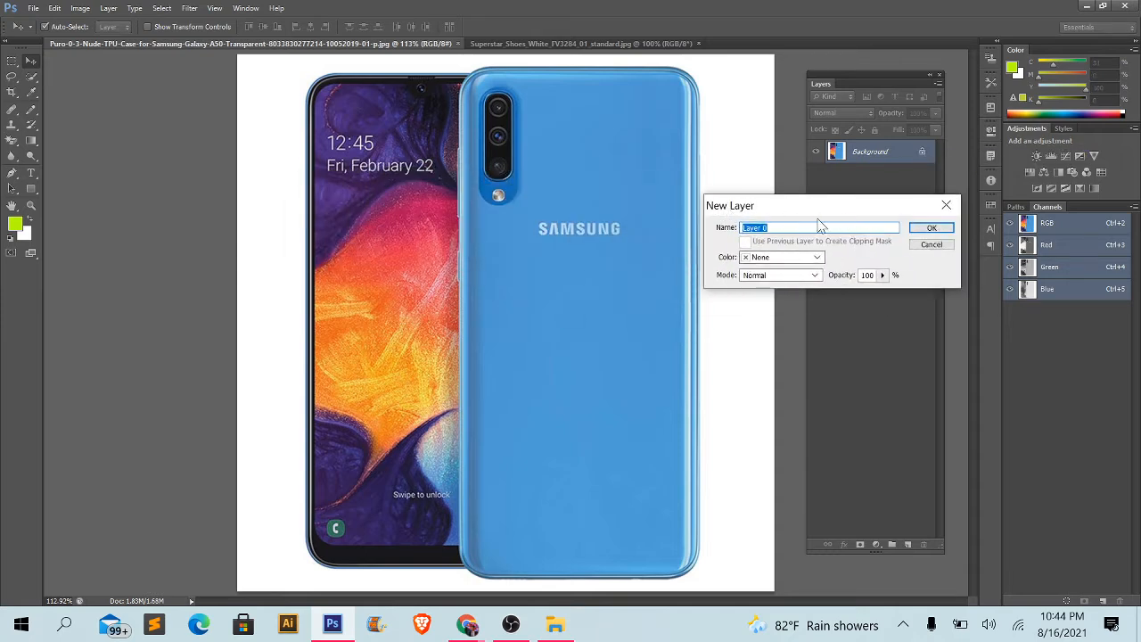
left_click(941, 229)
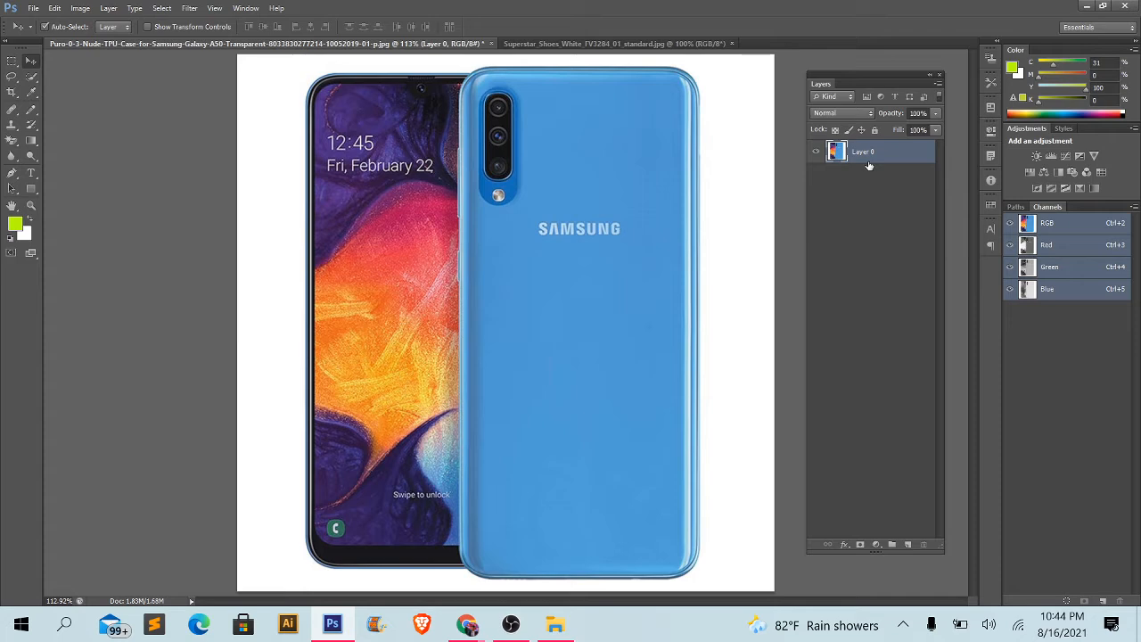
- Duplicate the phone layer and hide the original layer beneath the copy
key("ctrl+j")
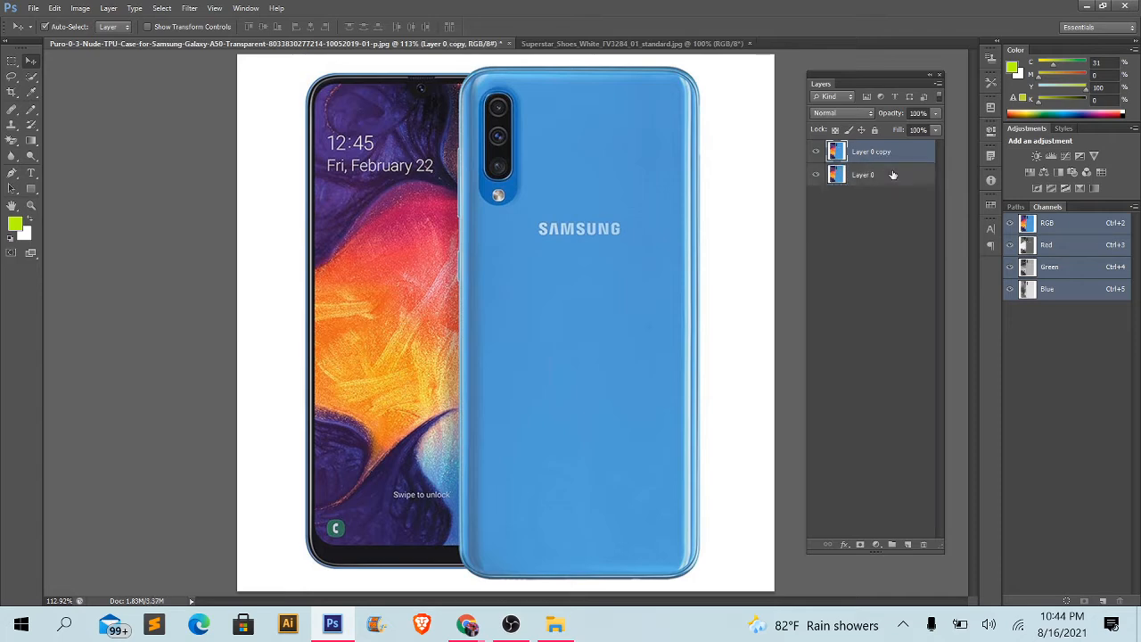
key("ctrl+z")
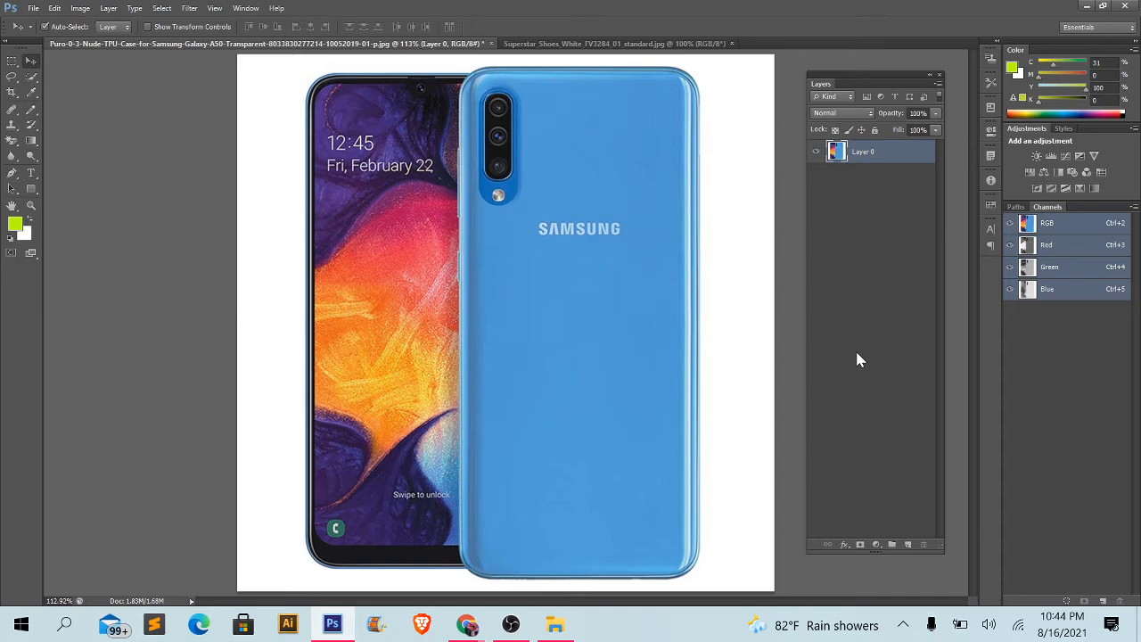
key("ctrl+j")
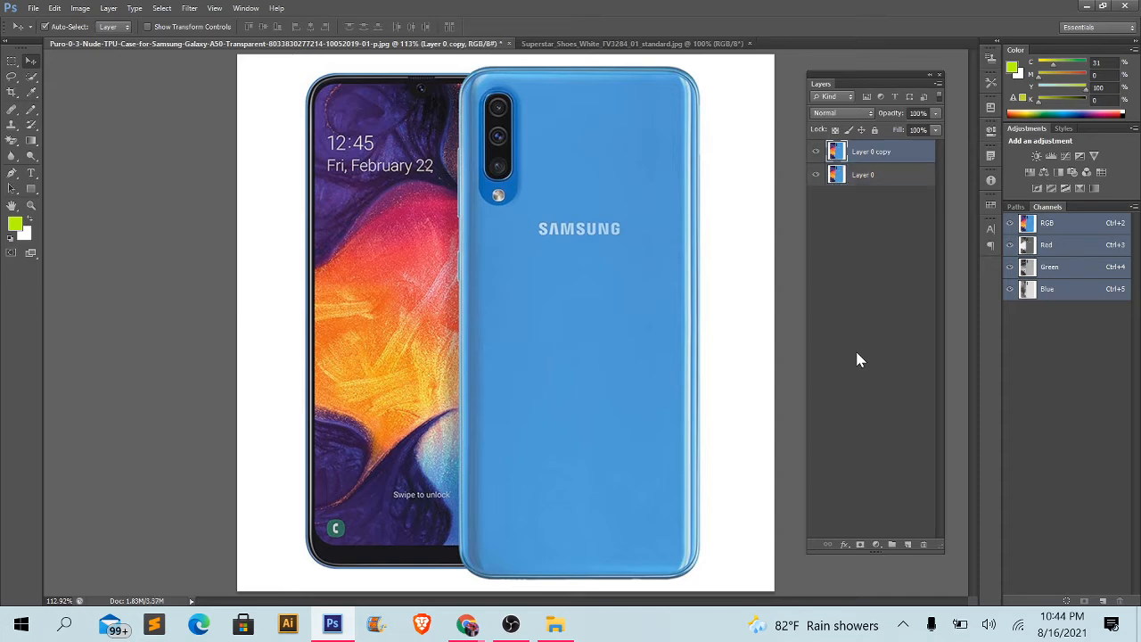
left_click(877, 181)
left_click(878, 153)
left_click_drag(521, 259, 700, 226)
key("ctrl+z")
- Select the white background around both phones on the copied layer with the Quick Selection Tool and delete it
left_click(35, 81)
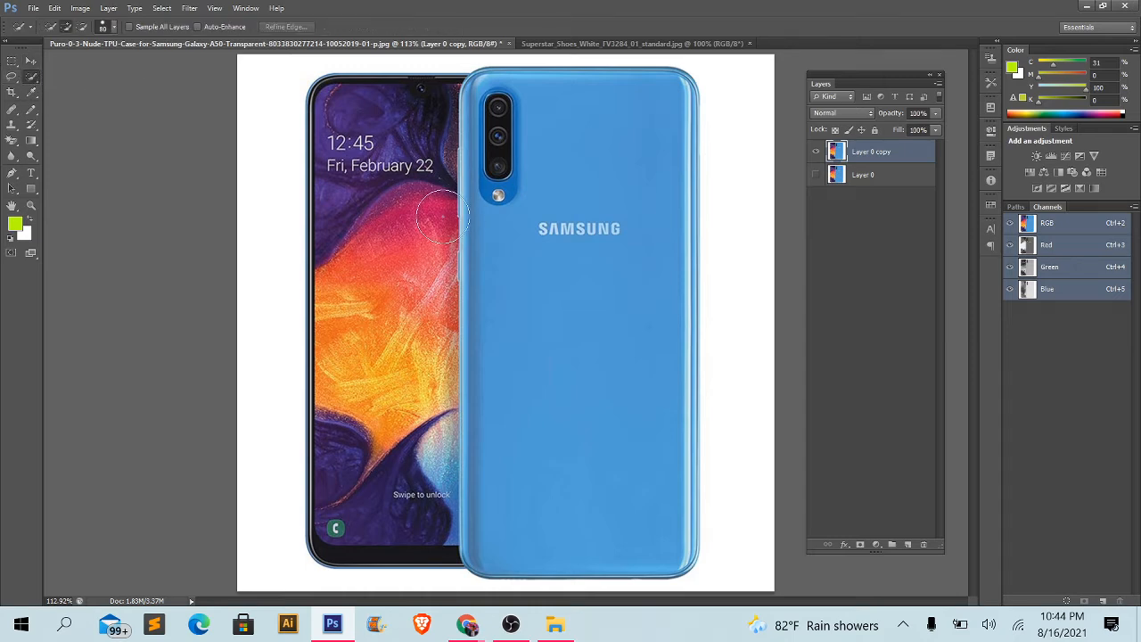
scroll(790, 205, "down", 5)
scroll(689, 171, "up", 4)
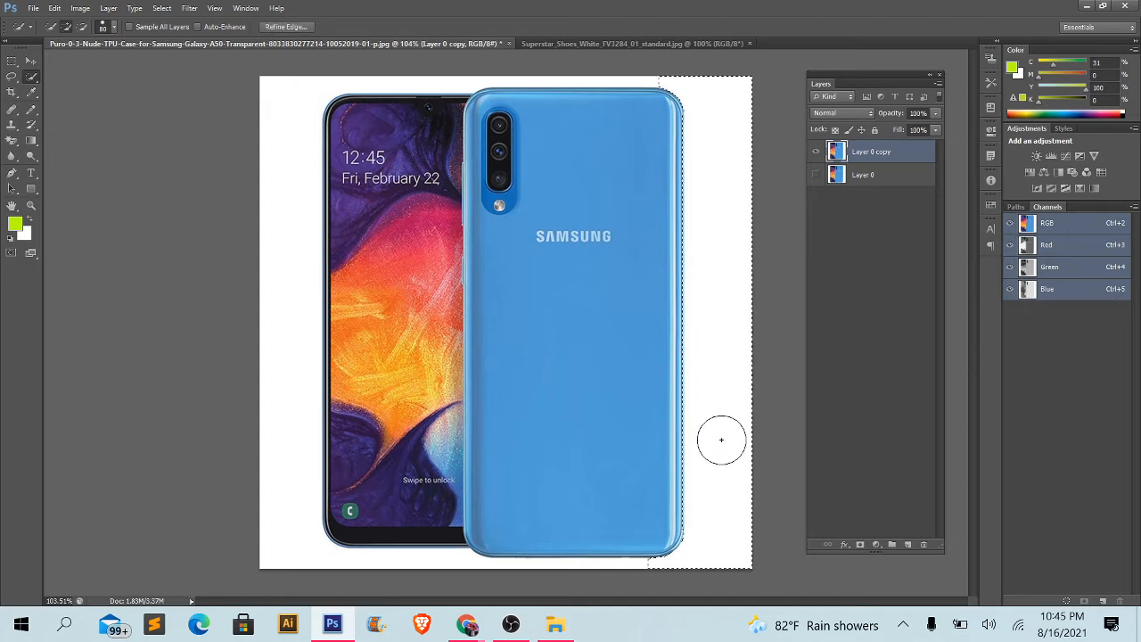
left_click(289, 336)
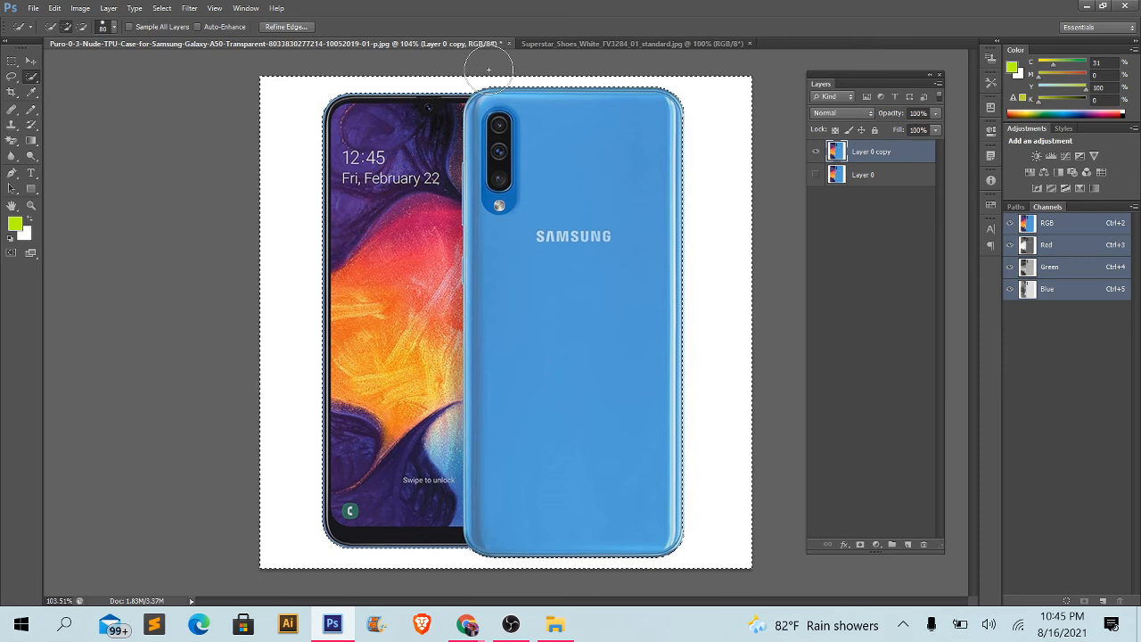
key("Delete")
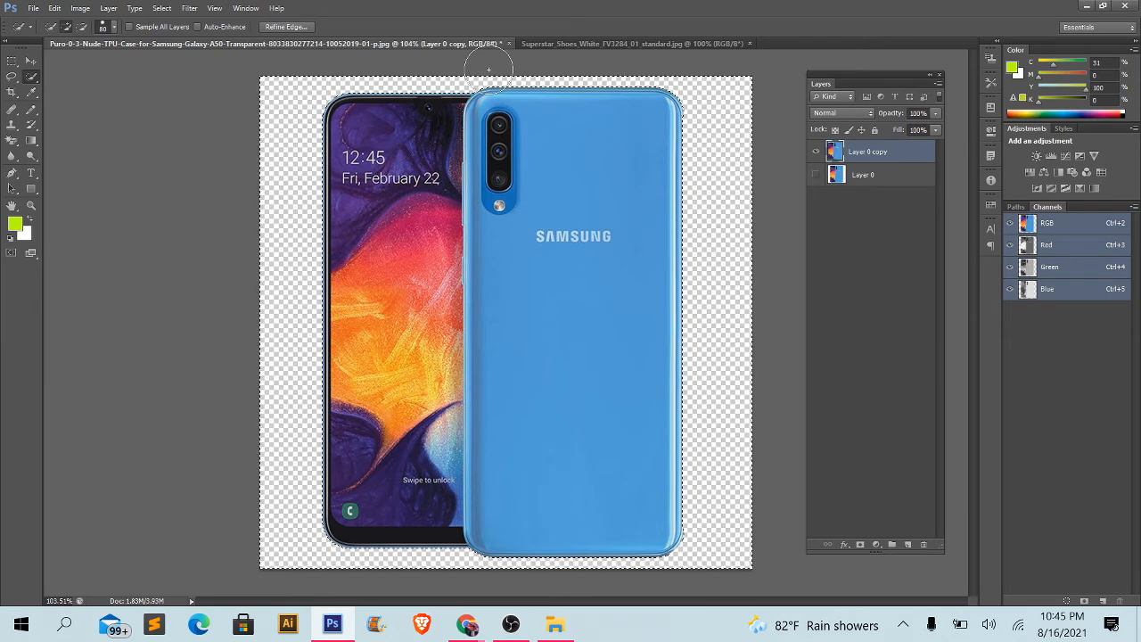
- Move the cut-out phones up and to the left with the Move Tool so they extend partly off the canvas
left_click(30, 60)
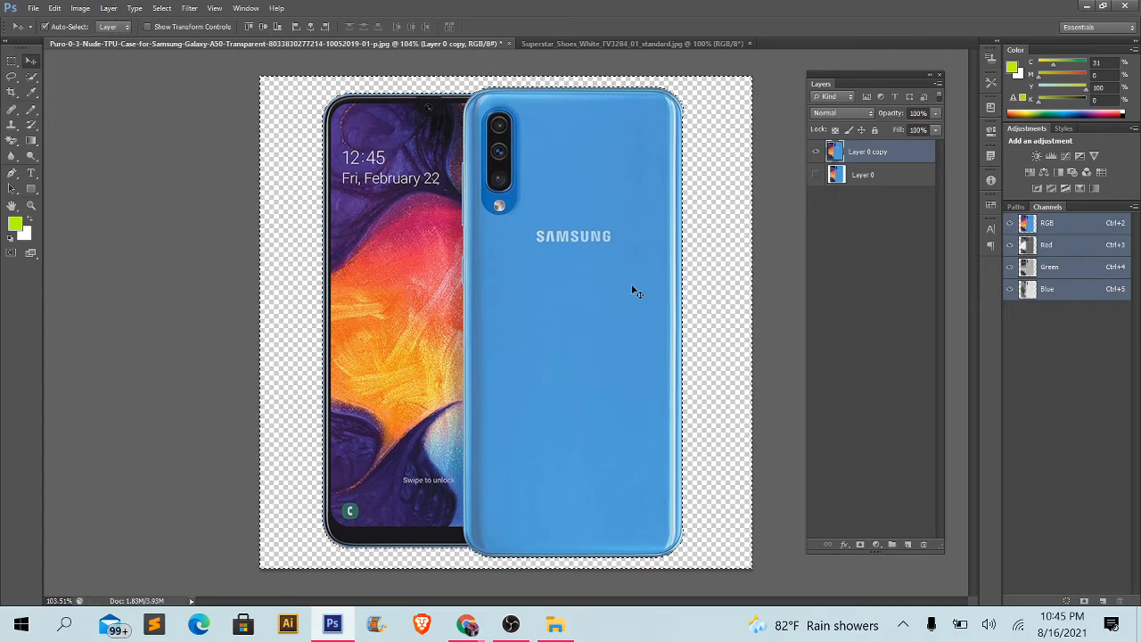
scroll(295, 324, "up", 2)
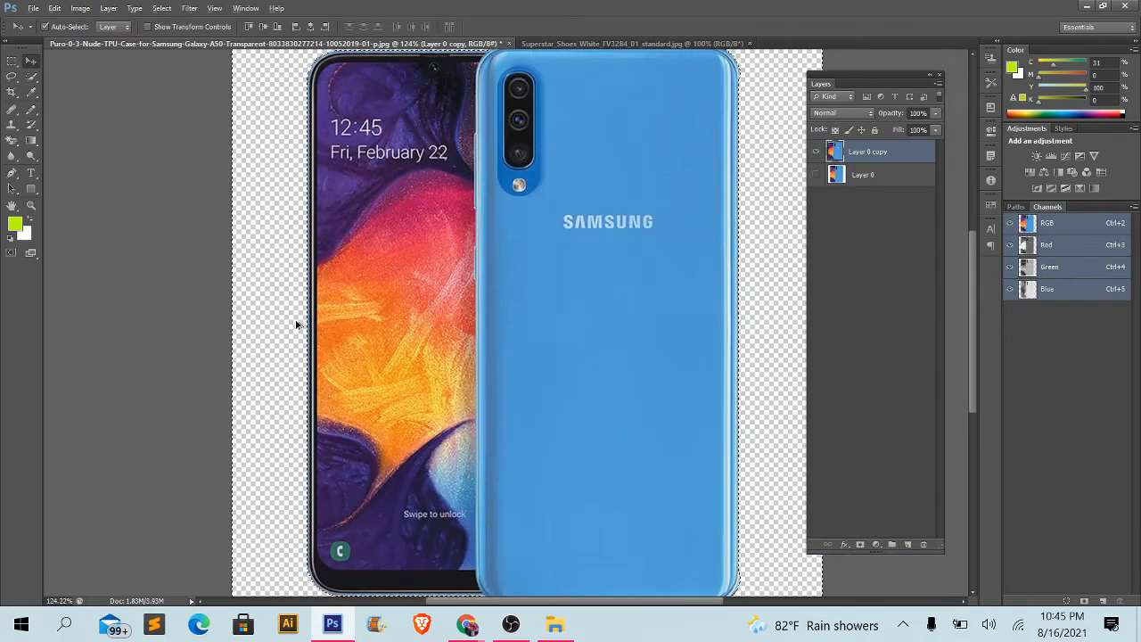
scroll(297, 325, "down", 1)
left_click_drag(443, 328, 325, 219)
scroll(420, 317, "down", 3)
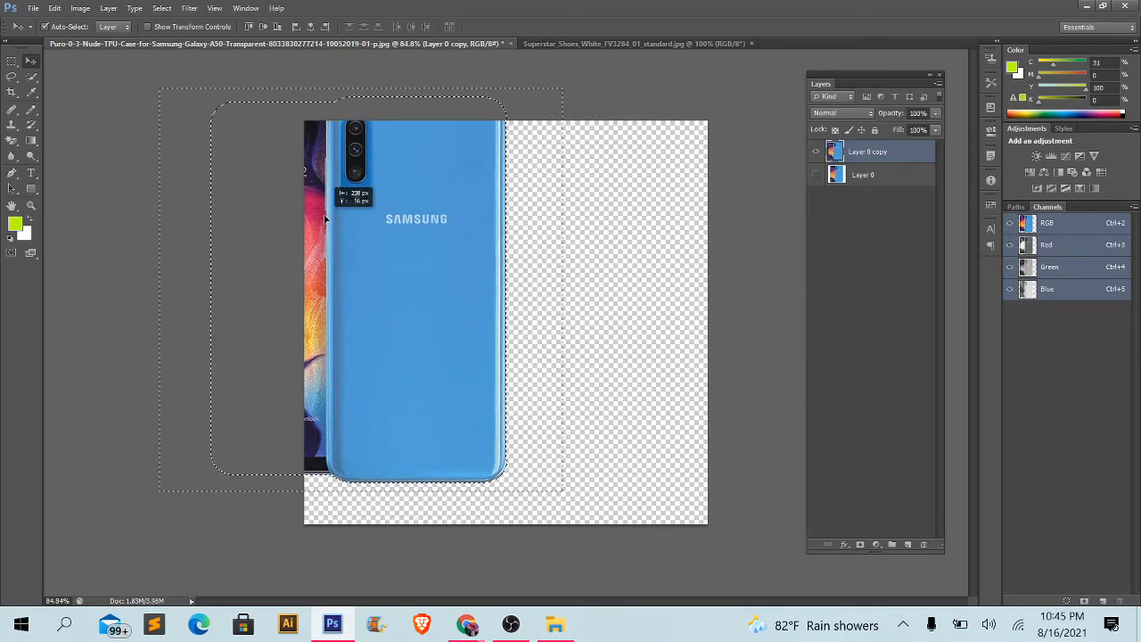
scroll(326, 218, "up", 2)
scroll(506, 347, "down", 1)
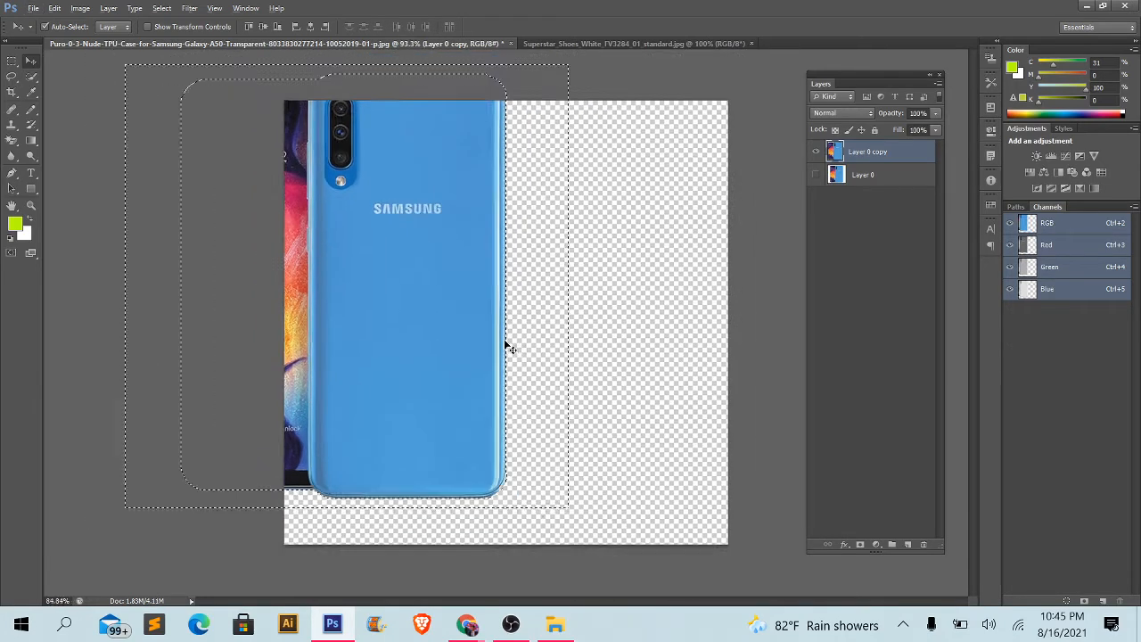
scroll(506, 348, "down", 2)
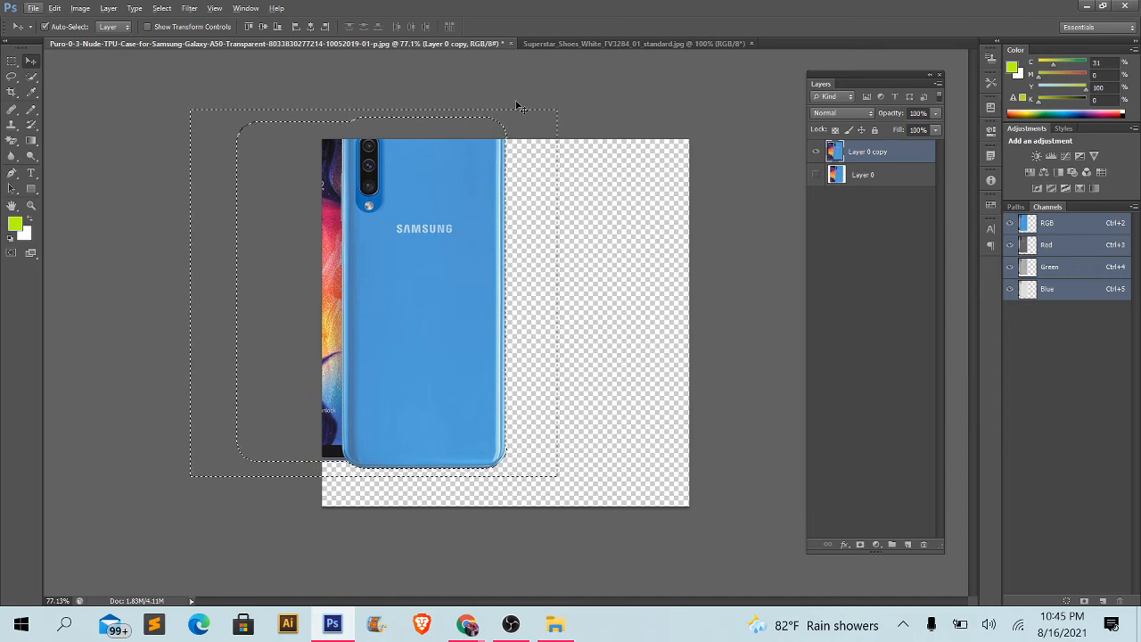
- Clear the selection and move the cut-out phones back to the right, toward the middle of the canvas
key("ctrl+d")
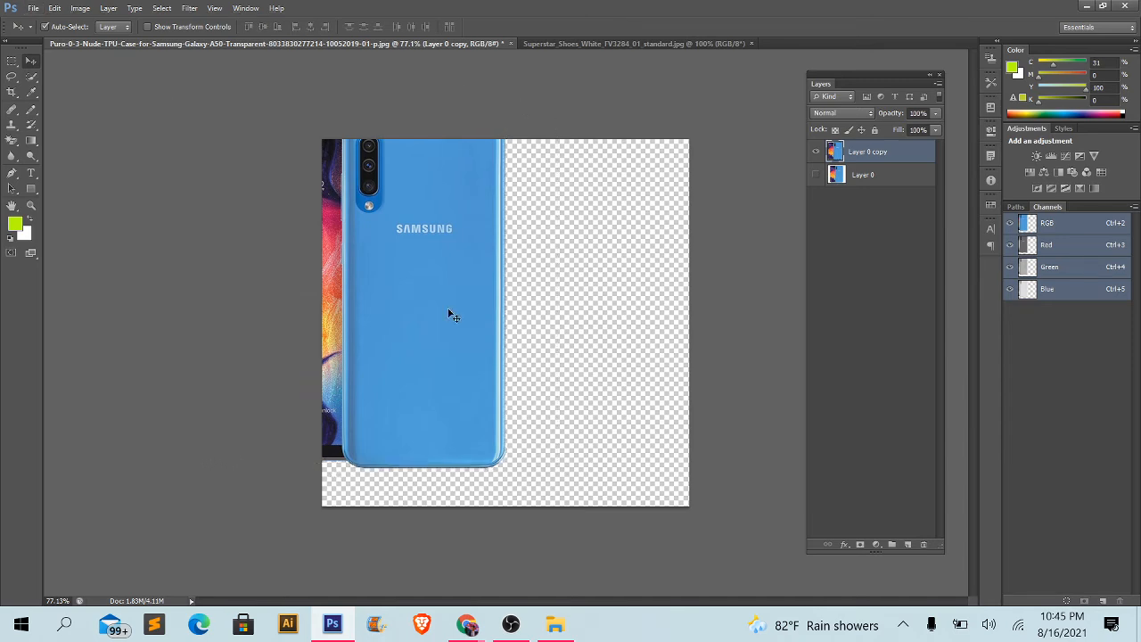
left_click_drag(453, 315, 579, 315)
key("ctrl+z")
key("ctrl+z")
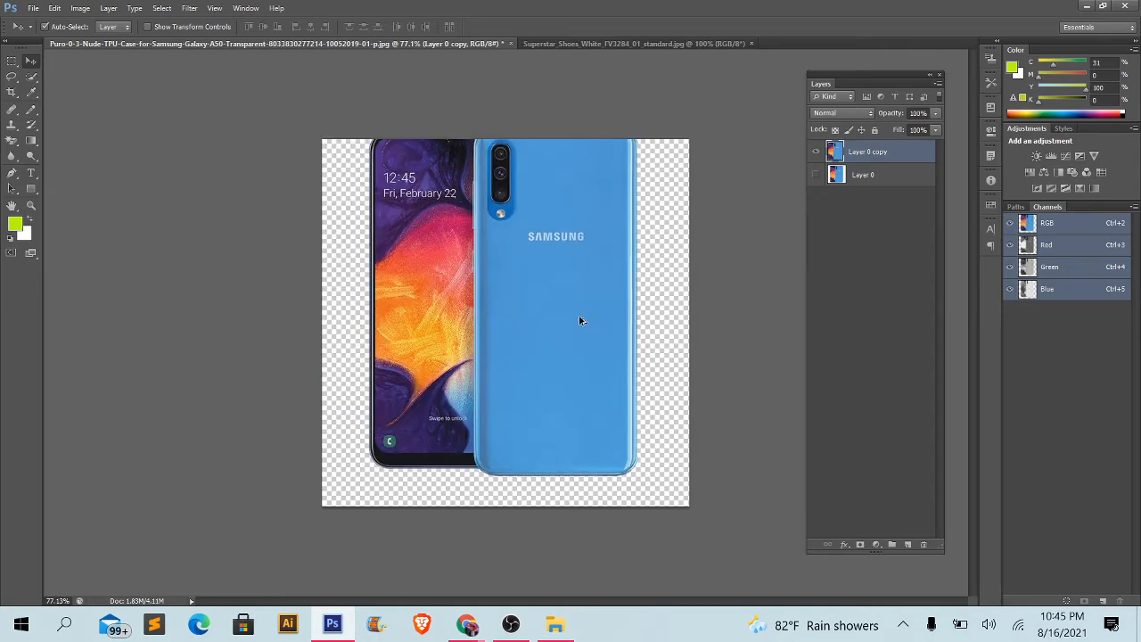
- Undo the test moves of the cut-out phones and clear the restored selection
key("ctrl+alt+z")
key("ctrl+alt+z")
key("ctrl+alt+z")
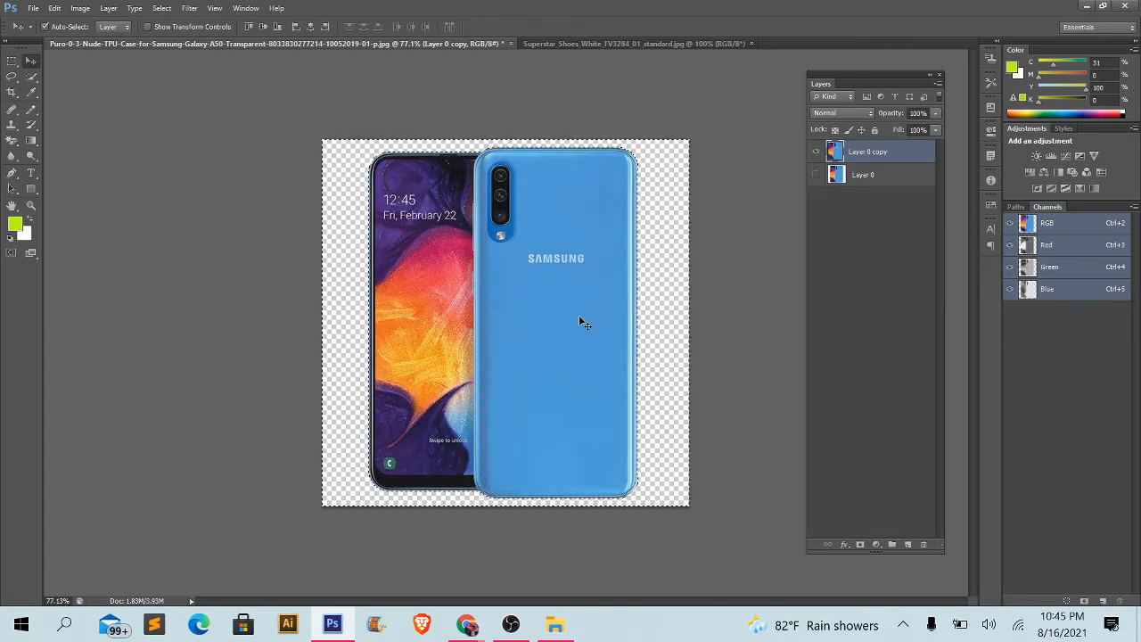
key("ctrl+d")
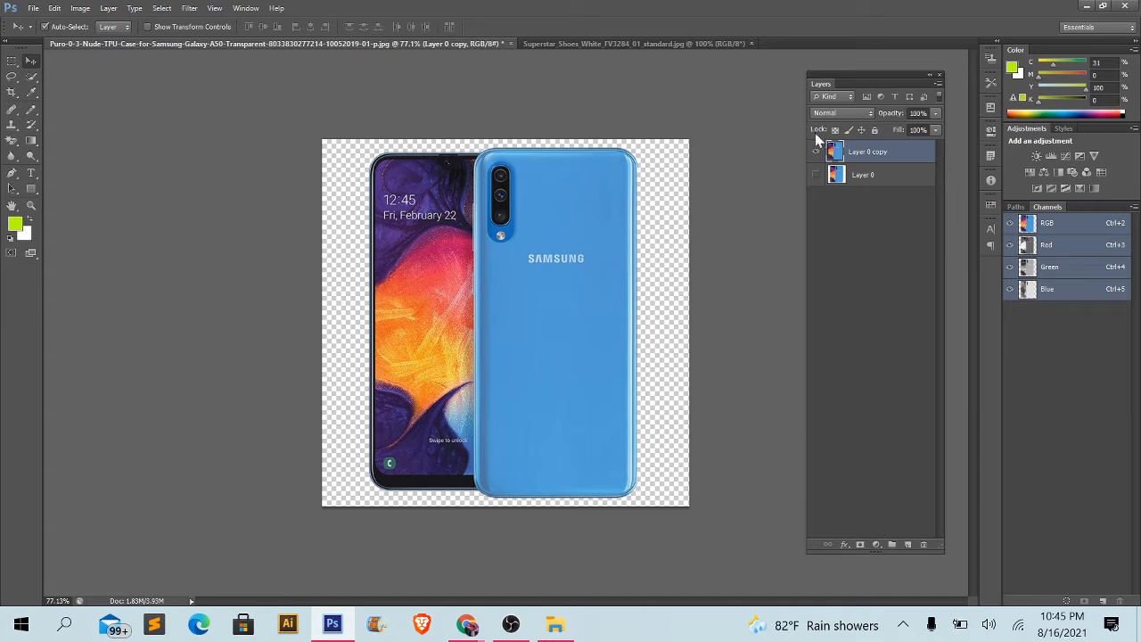
- Switch to the Superstar shoe image and convert its locked Background into a regular layer with the default settings
left_click(562, 45)
left_click(367, 44)
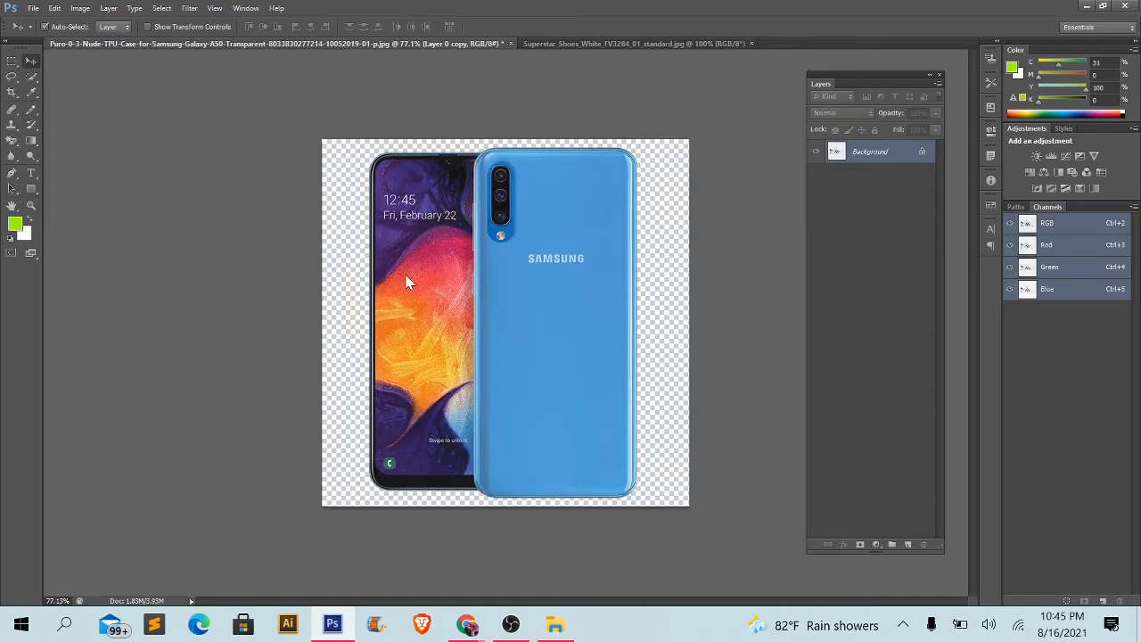
left_click(654, 42)
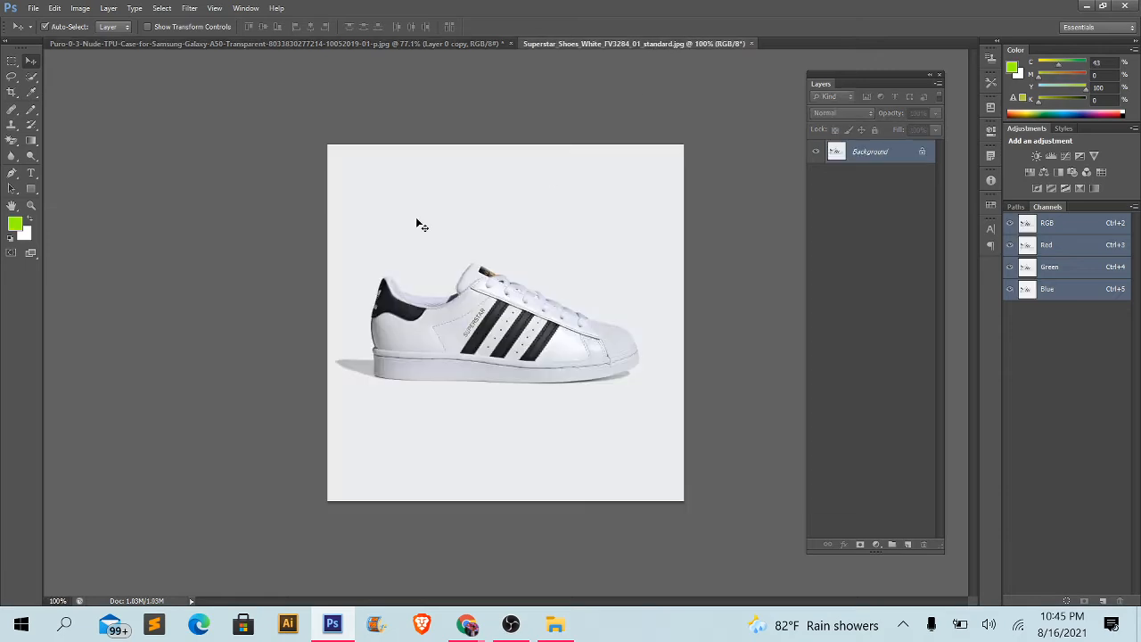
scroll(499, 375, "up", 5)
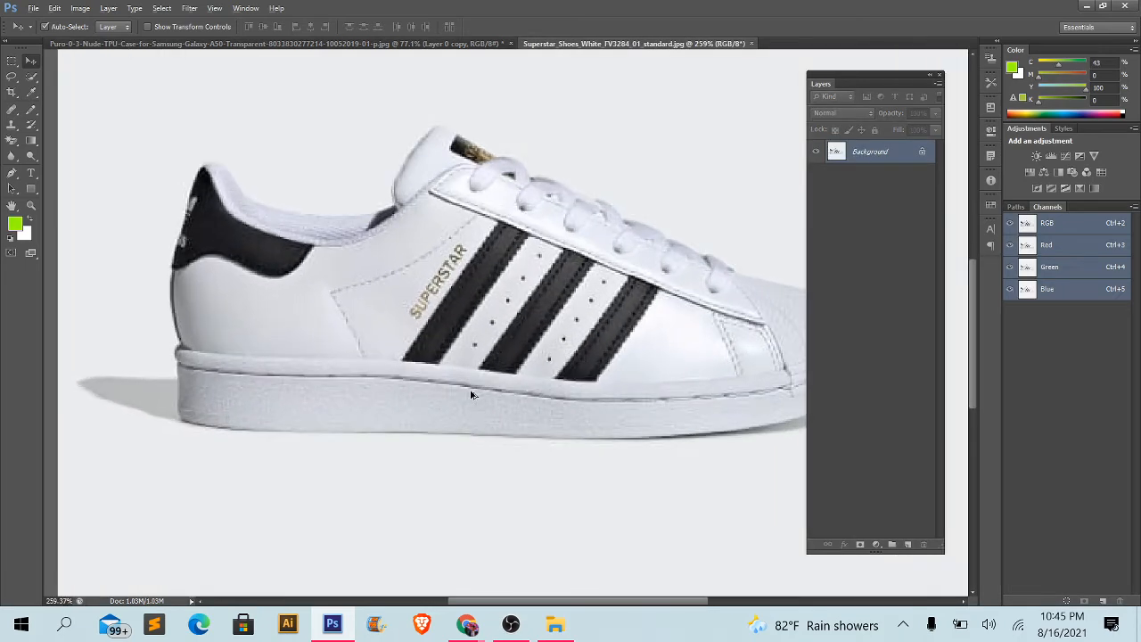
scroll(421, 219, "down", 4)
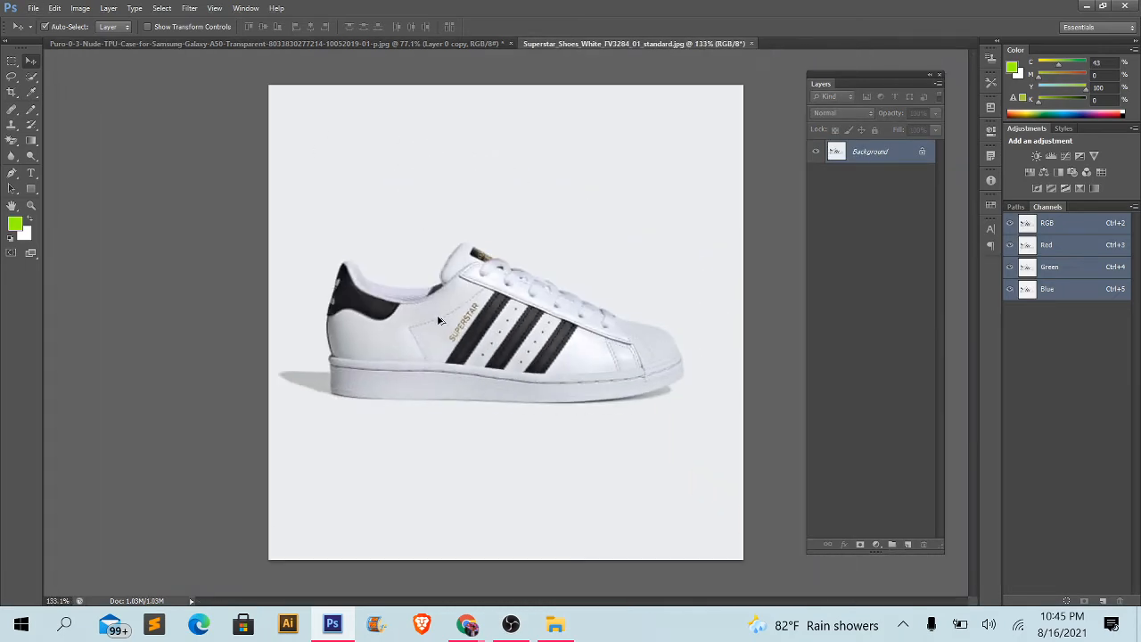
scroll(439, 320, "up", 1)
scroll(439, 319, "down", 1)
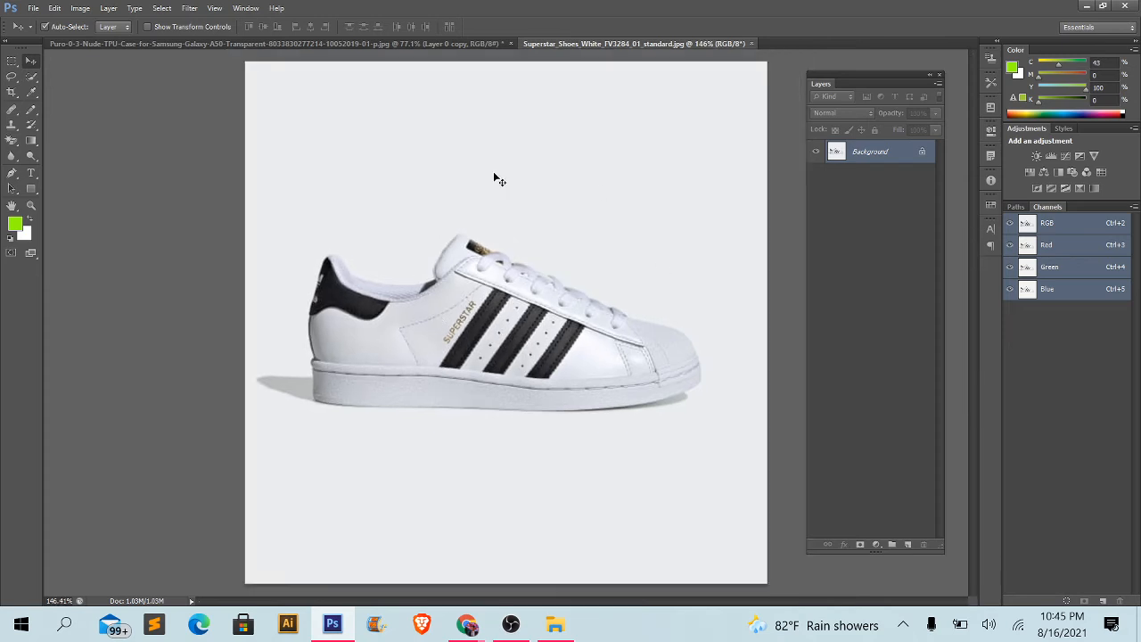
double_click(923, 153)
left_click(932, 229)
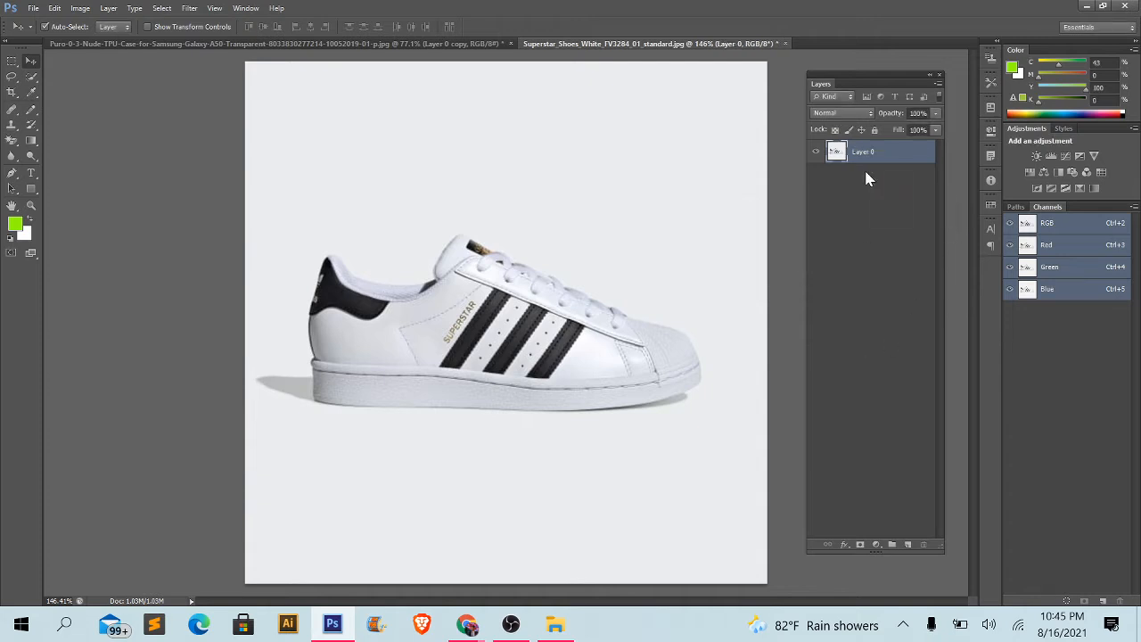
- Duplicate Layer 0 of the shoe image and hide the original layer beneath the copy
key("ctrl+j")
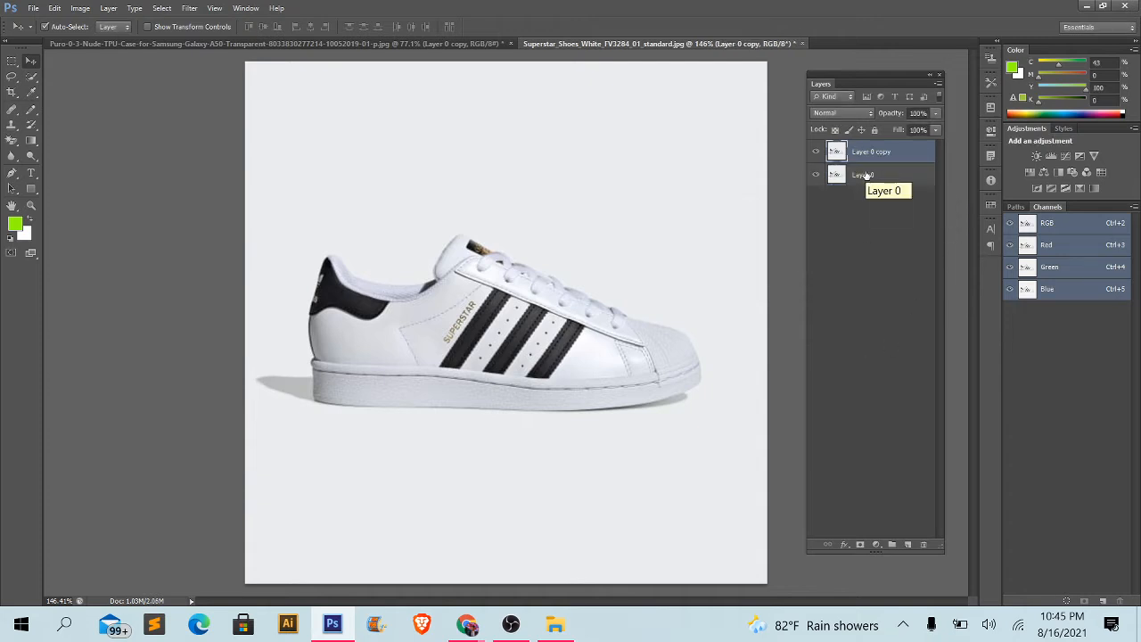
left_click(815, 176)
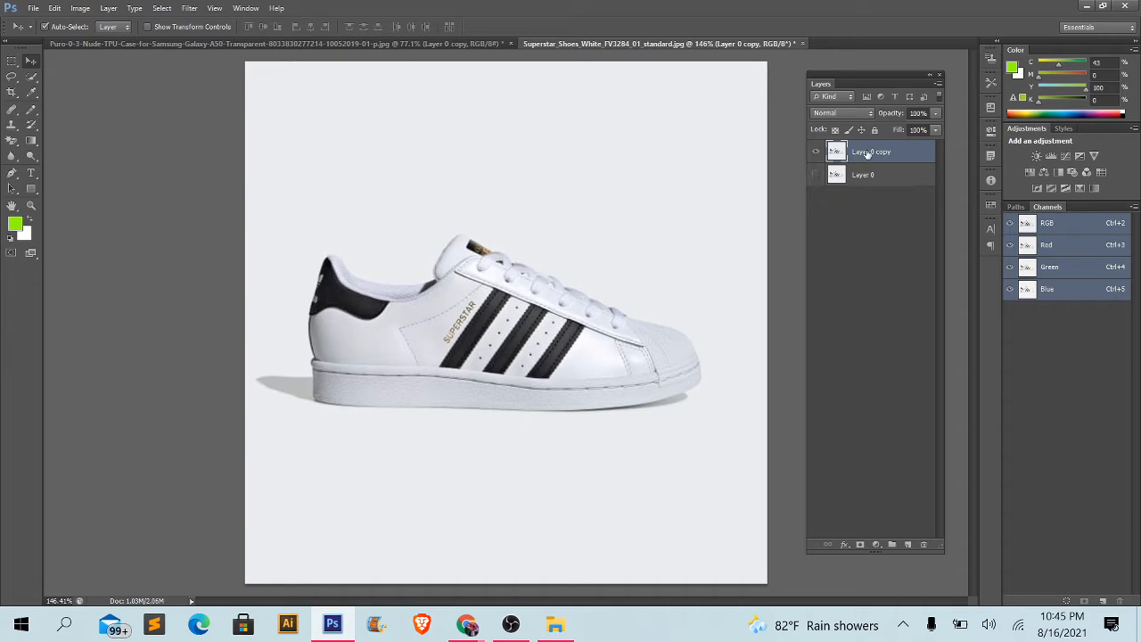
- Activate the Magic Wand Tool and examine the shoe's outline against the surrounding background up close
left_click(29, 77)
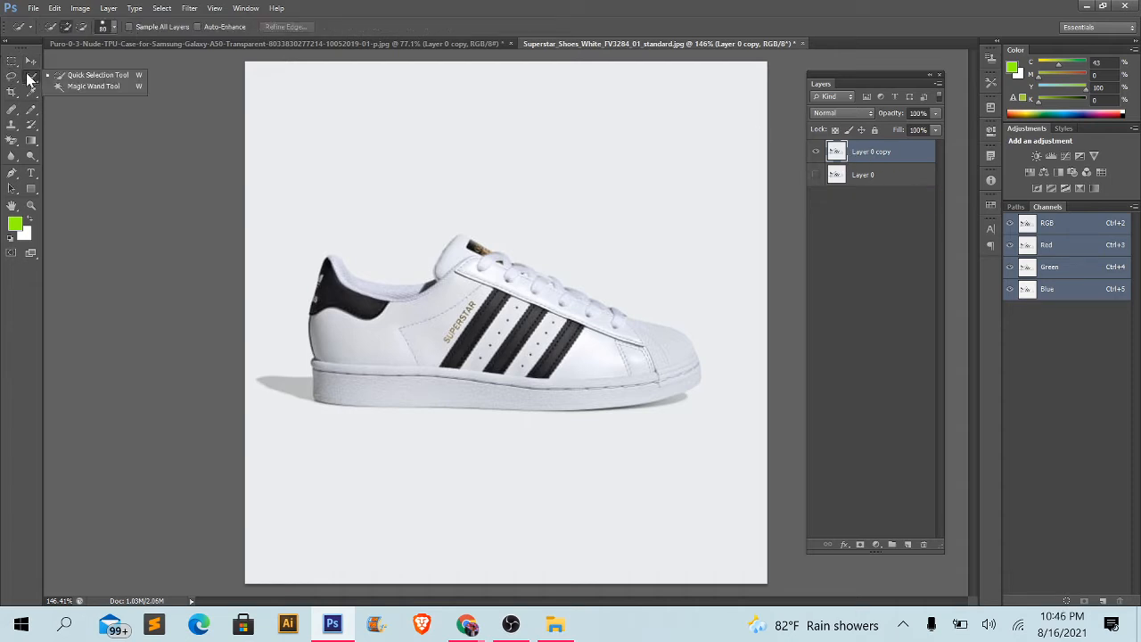
left_click(93, 86)
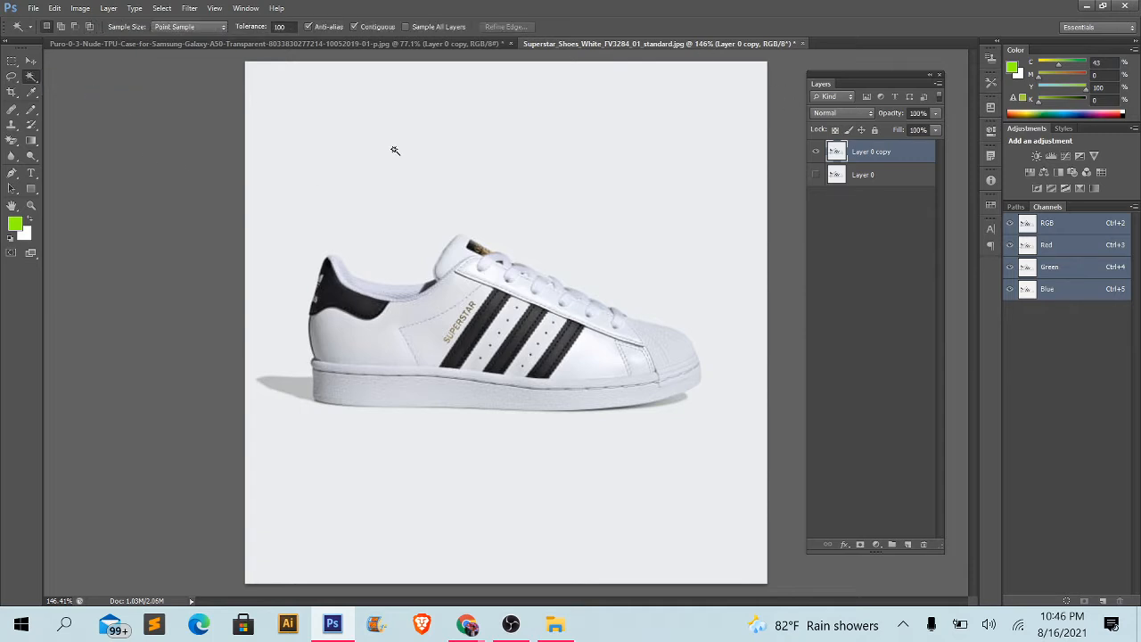
scroll(395, 150, "up", 3)
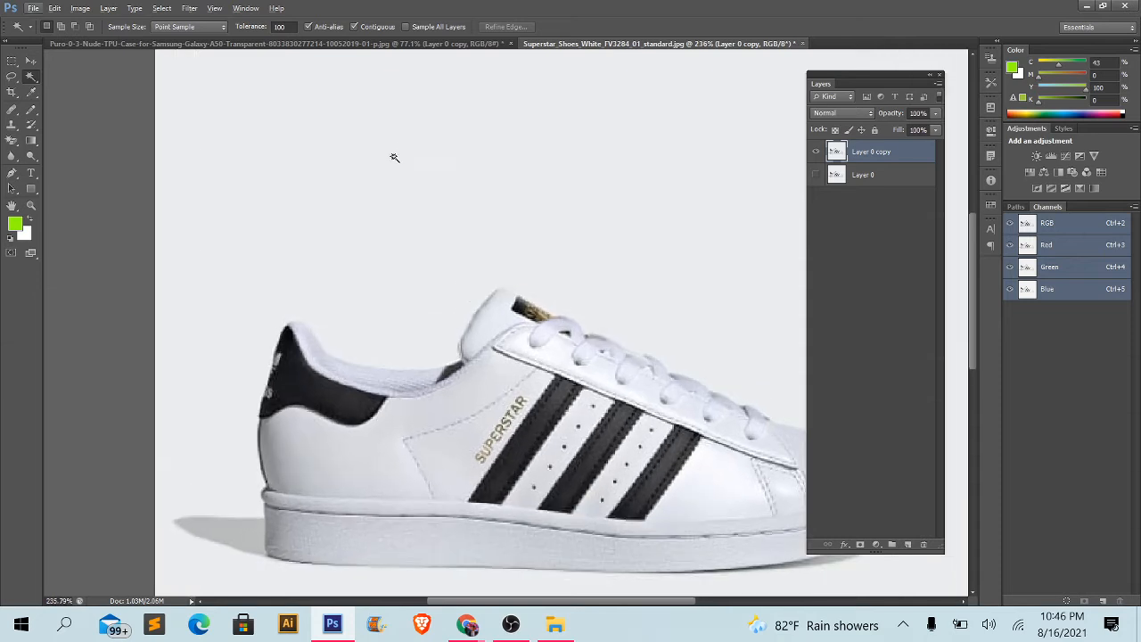
scroll(352, 241, "up", 3)
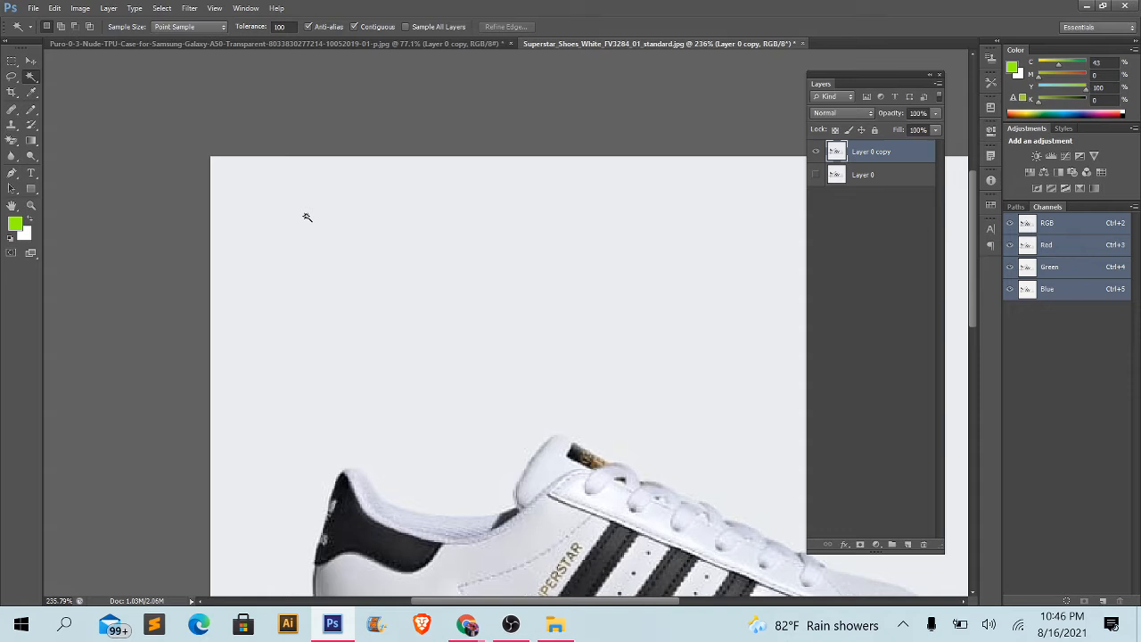
left_click_drag(533, 440, 473, 89)
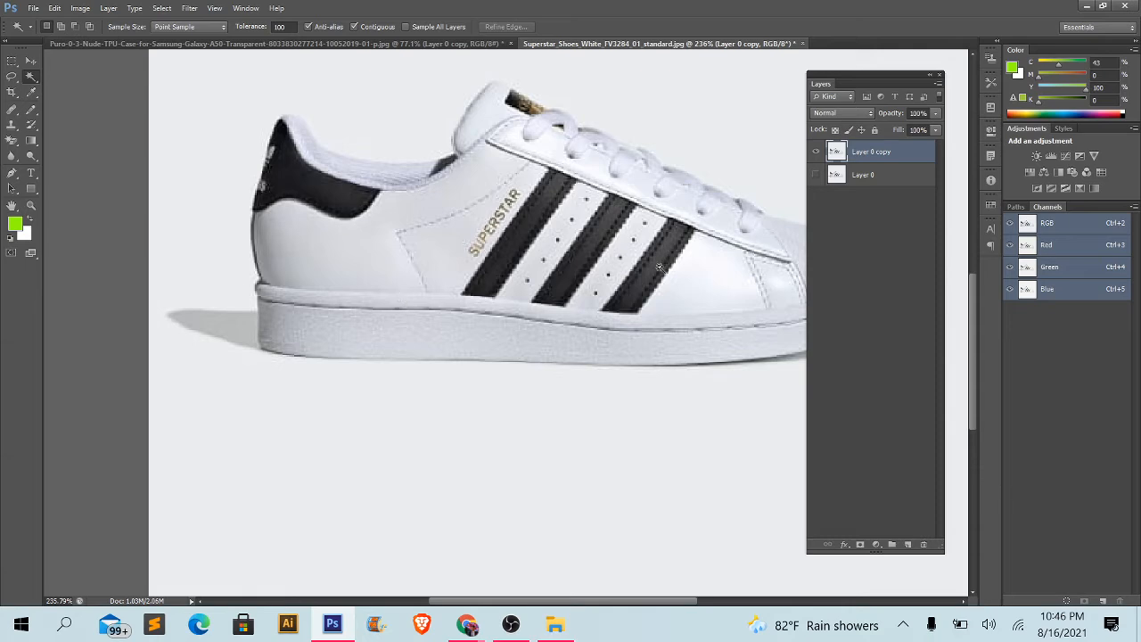
- Switch from the Magic Wand Tool to the Quick Selection Tool
right_click(32, 77)
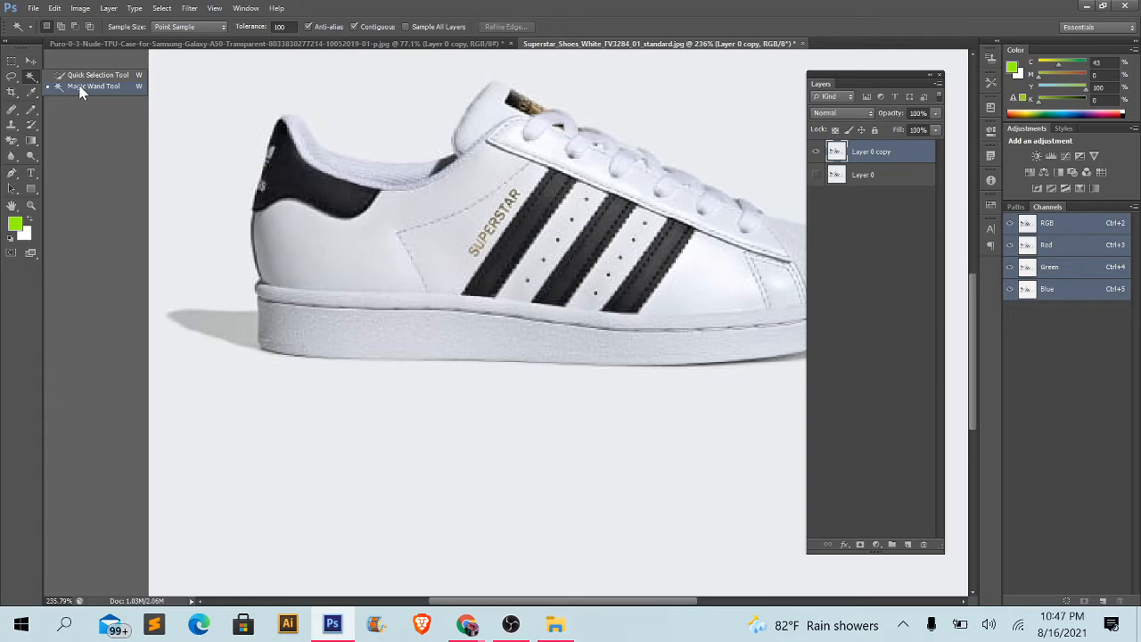
- Try selecting the background around the shoe with the Magic Wand Tool at a tolerance of 100 and check the selection edges
left_click(80, 90)
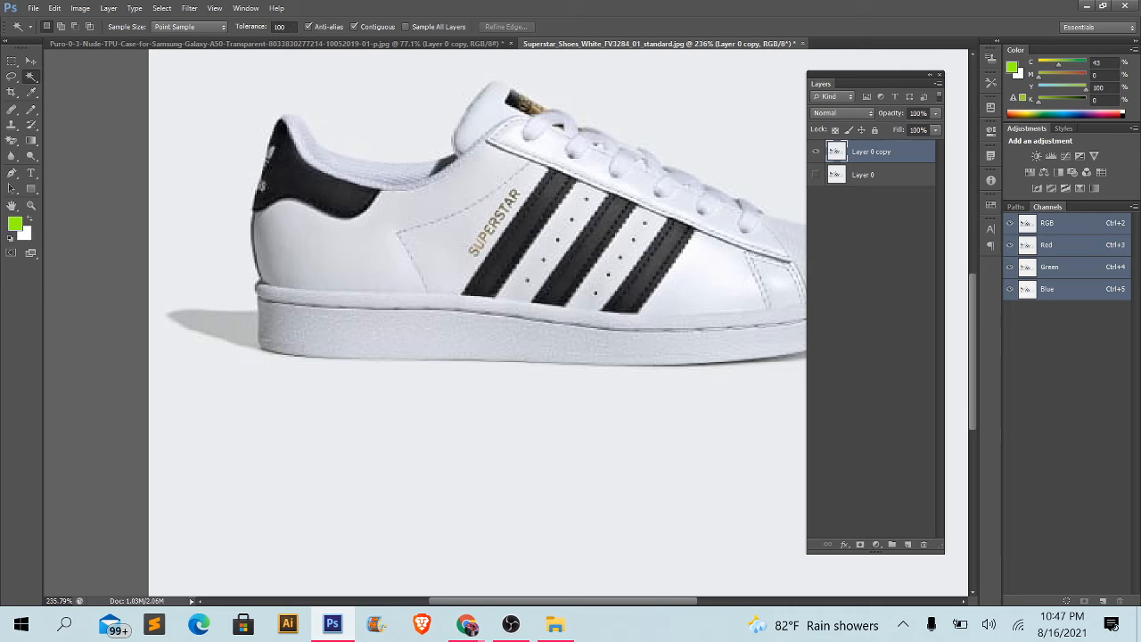
double_click(280, 27)
left_click(203, 105)
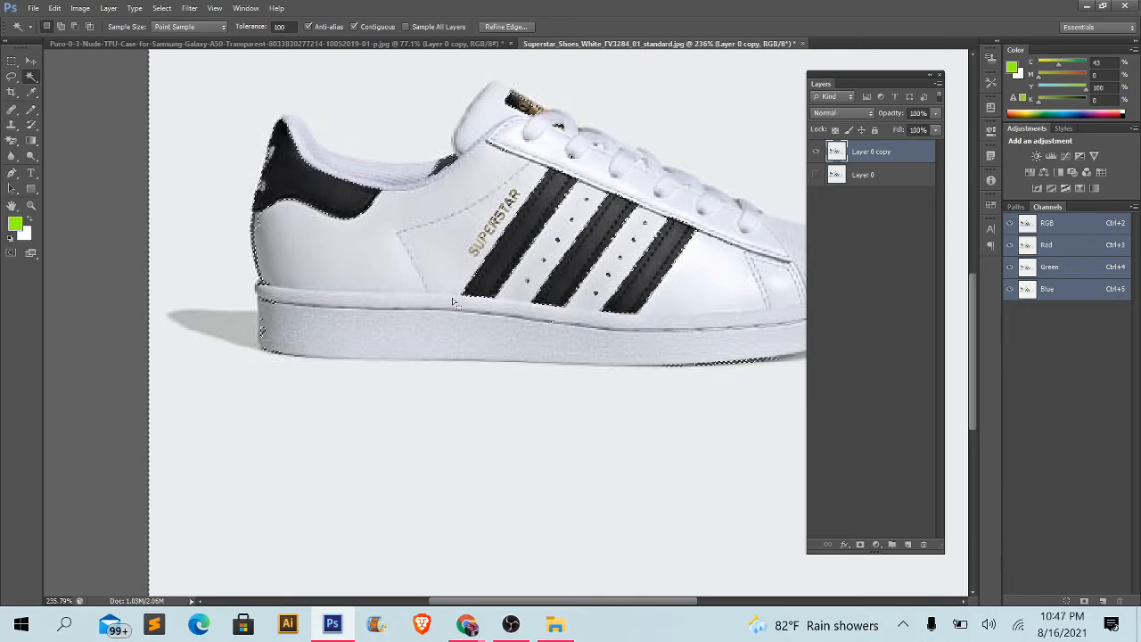
scroll(453, 303, "down", 5)
scroll(627, 284, "up", 5)
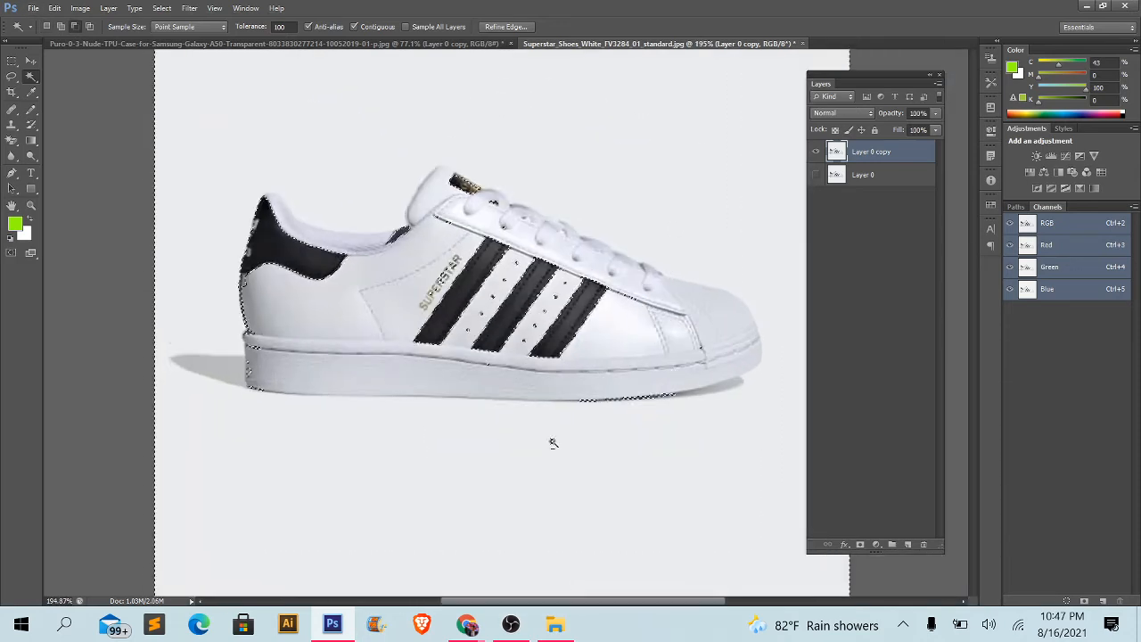
scroll(503, 318, "up", 3)
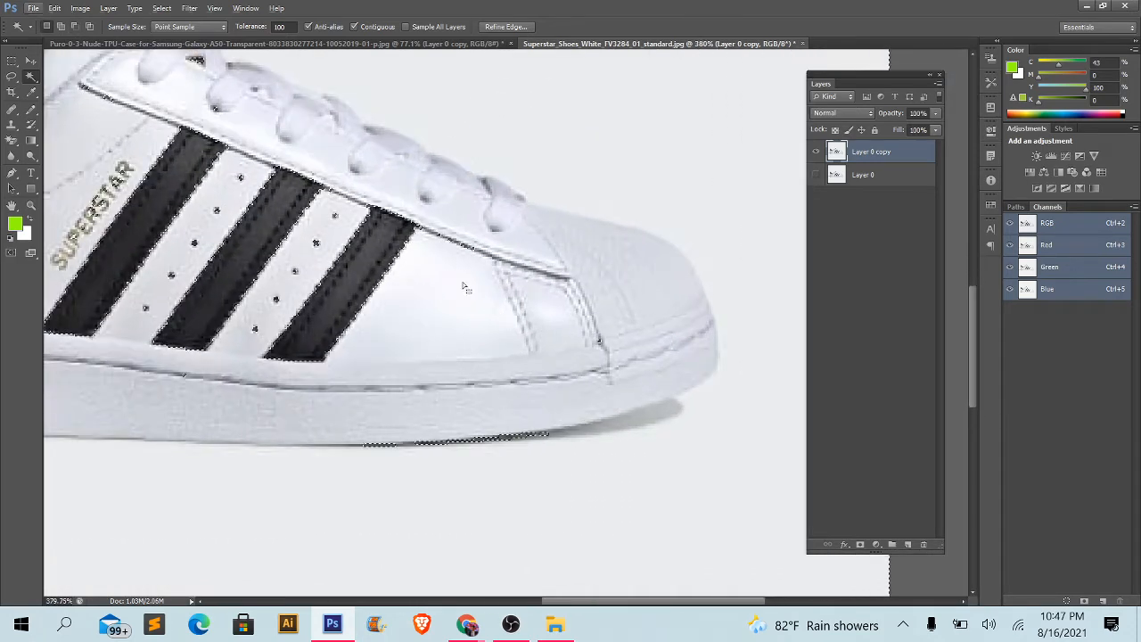
scroll(622, 411, "down", 2)
scroll(622, 411, "down", 3)
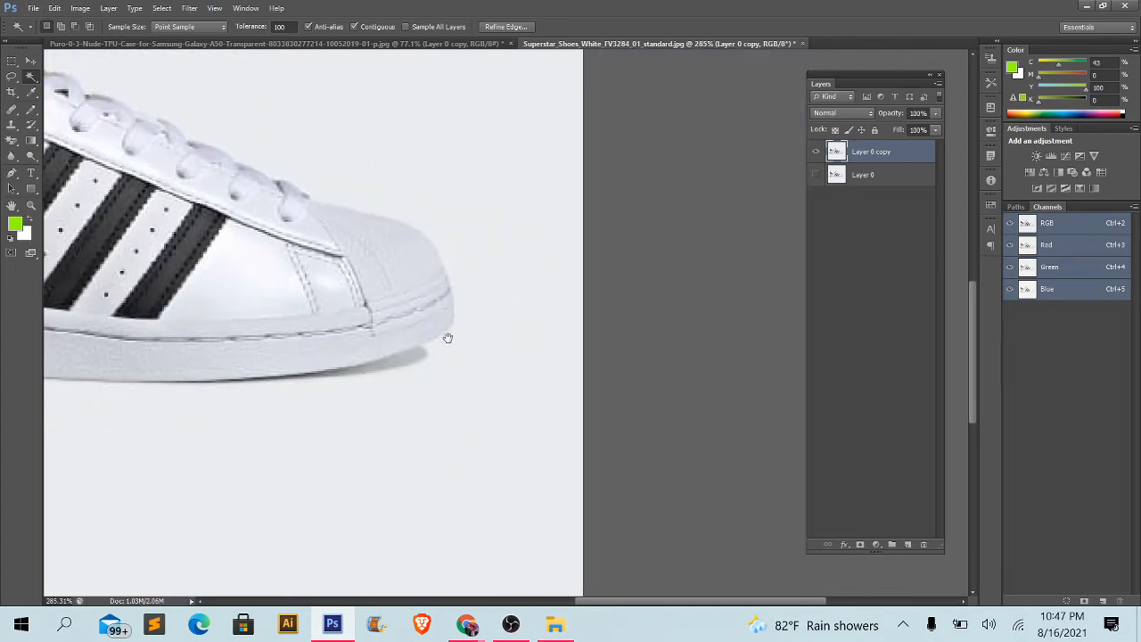
scroll(219, 346, "up", 3)
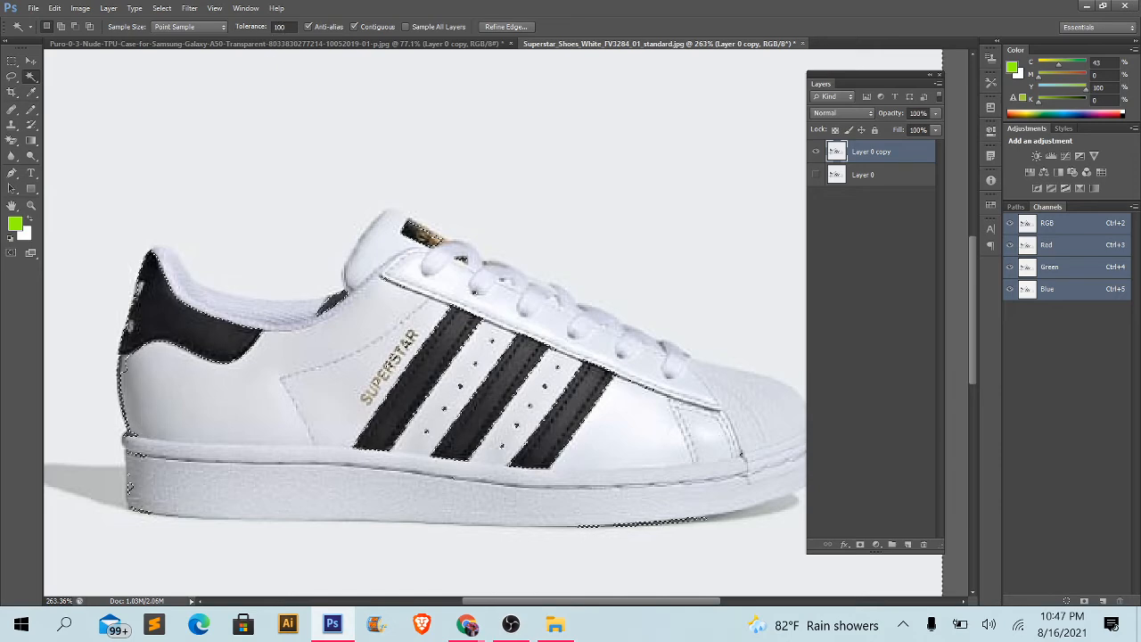
- Try selecting the shoe's background with the Magic Wand tolerance set to 50, check the outline, and clear the selection
left_click(280, 26)
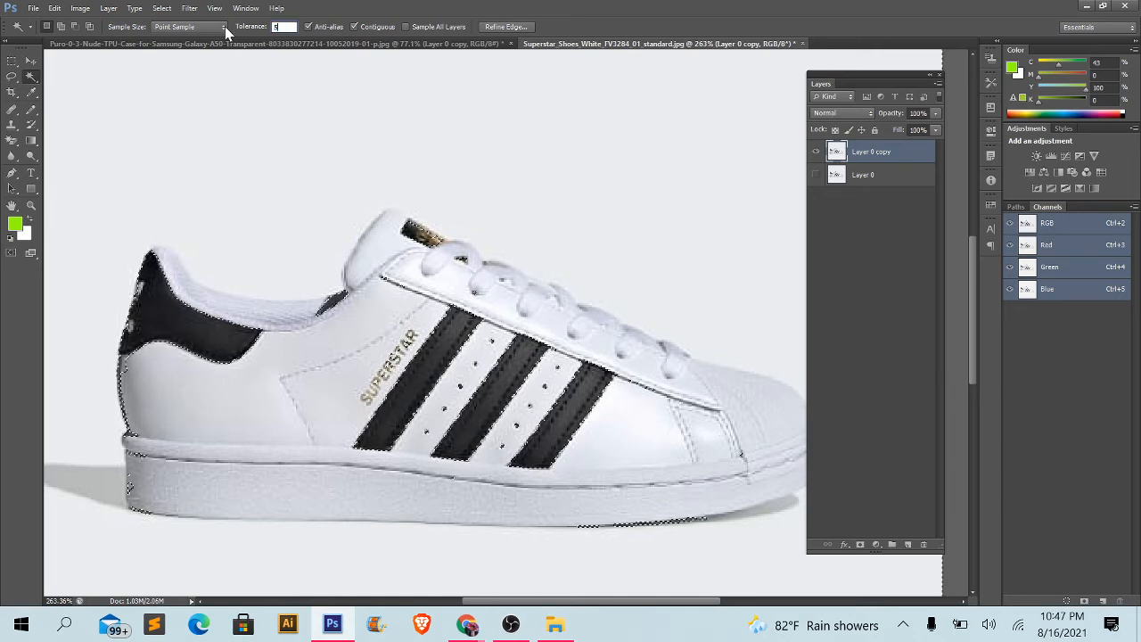
type("50")
key("ctrl+0")
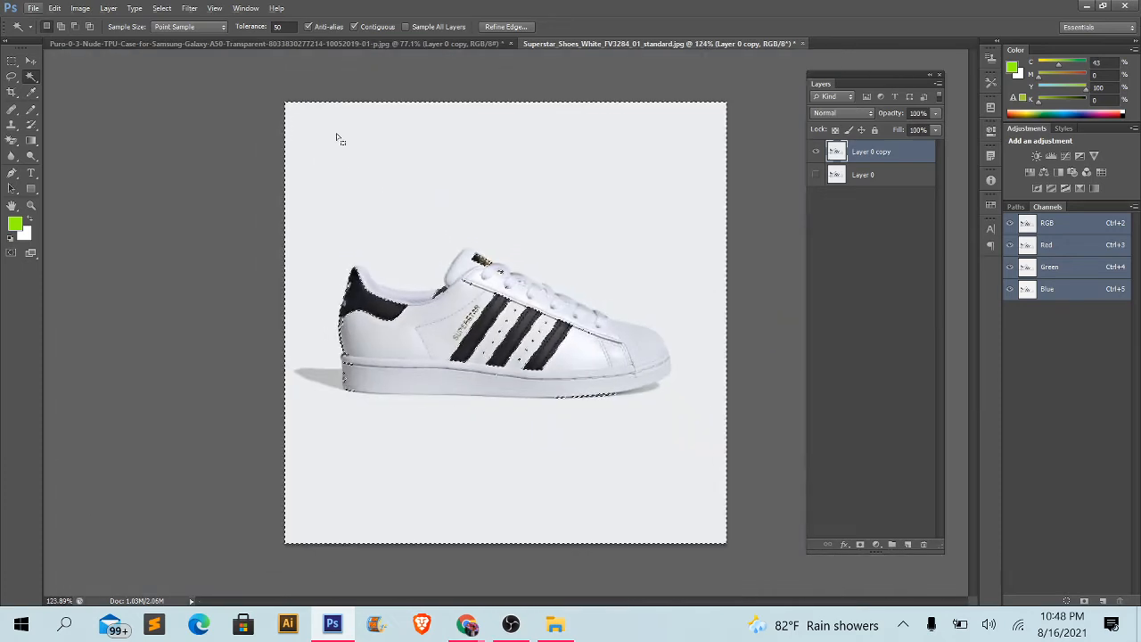
key("ctrl+d")
left_click(337, 134)
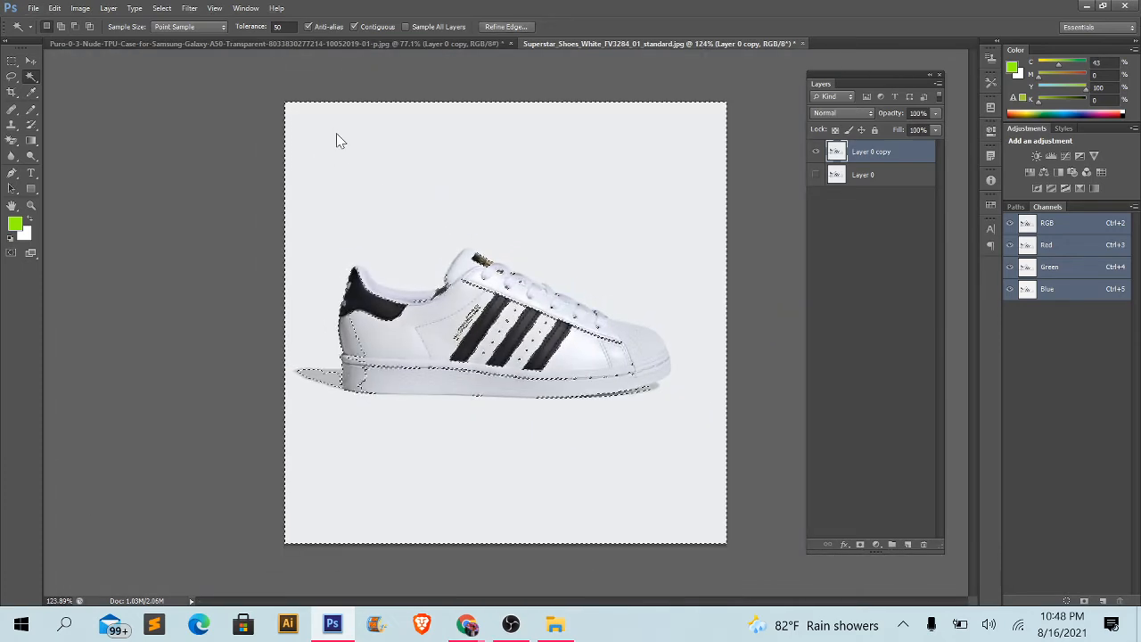
scroll(515, 379, "up", 3)
scroll(515, 379, "up", 1)
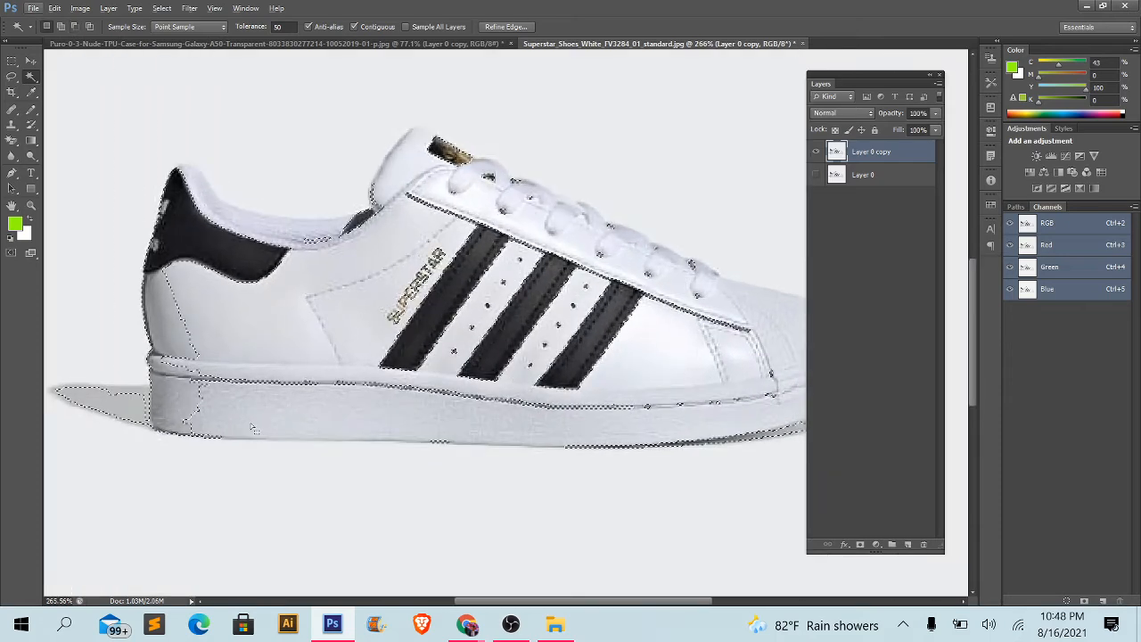
scroll(195, 411, "down", 2)
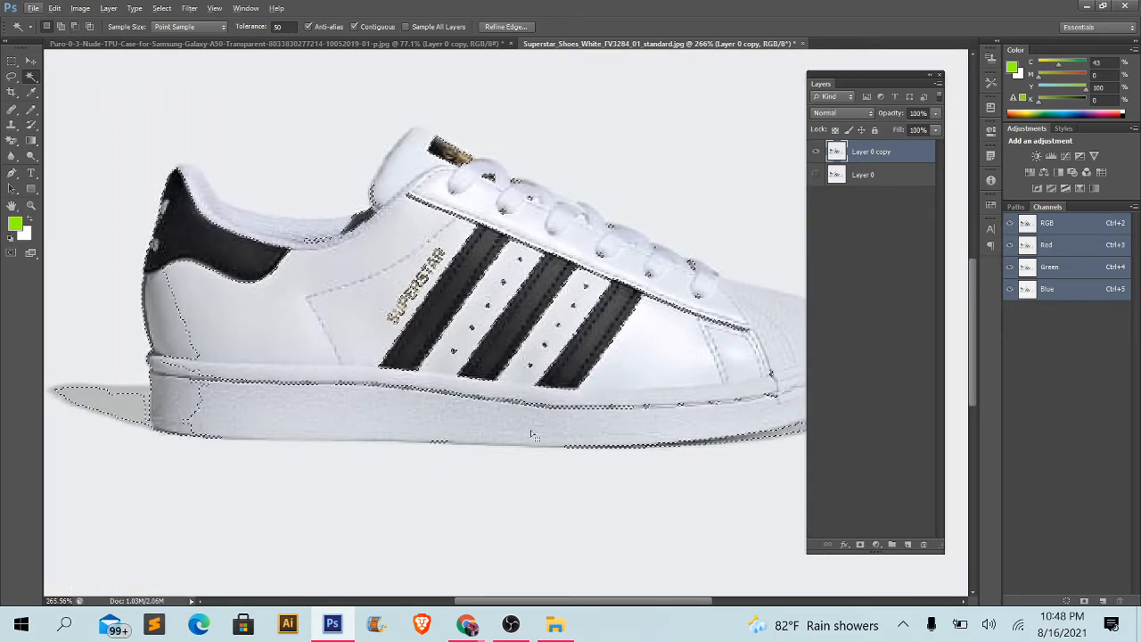
key("ctrl+0")
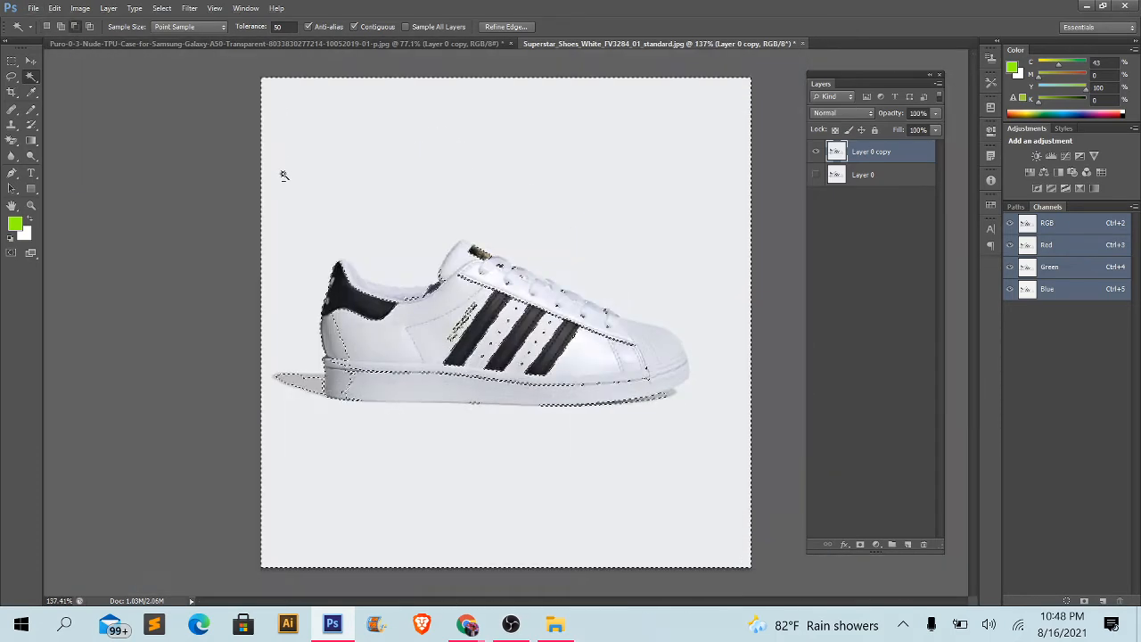
key("ctrl+d")
- Try selecting the shoe's background at a tolerance of 10, inspect the tongue and toe edges, and clear the selection
left_click_drag(286, 27, 71, 22)
type("1")
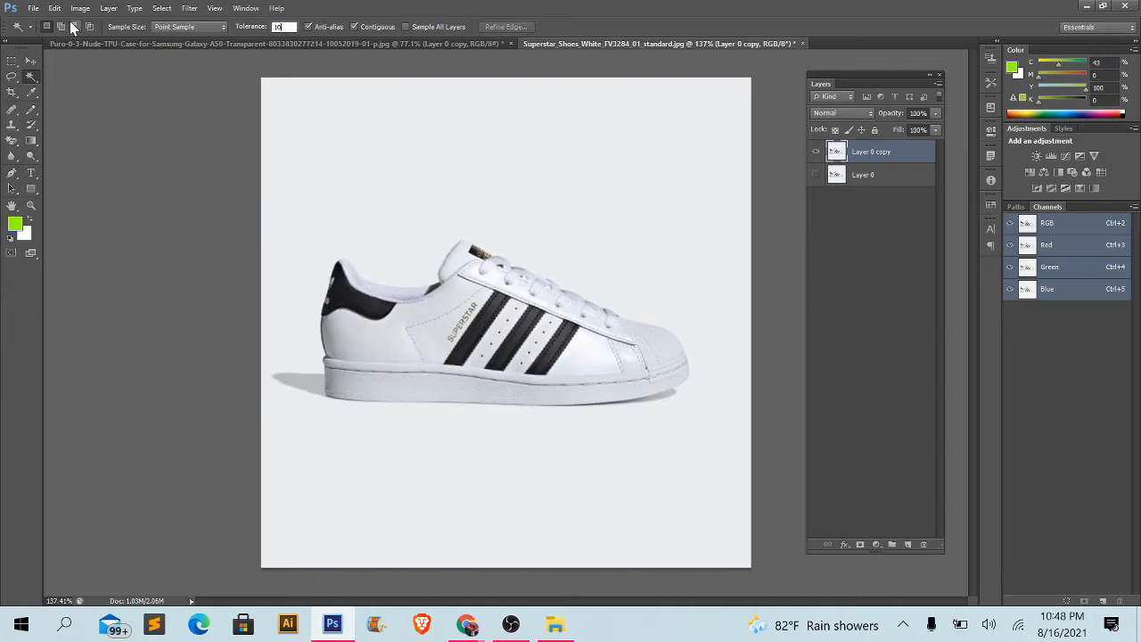
type("0")
key("Return")
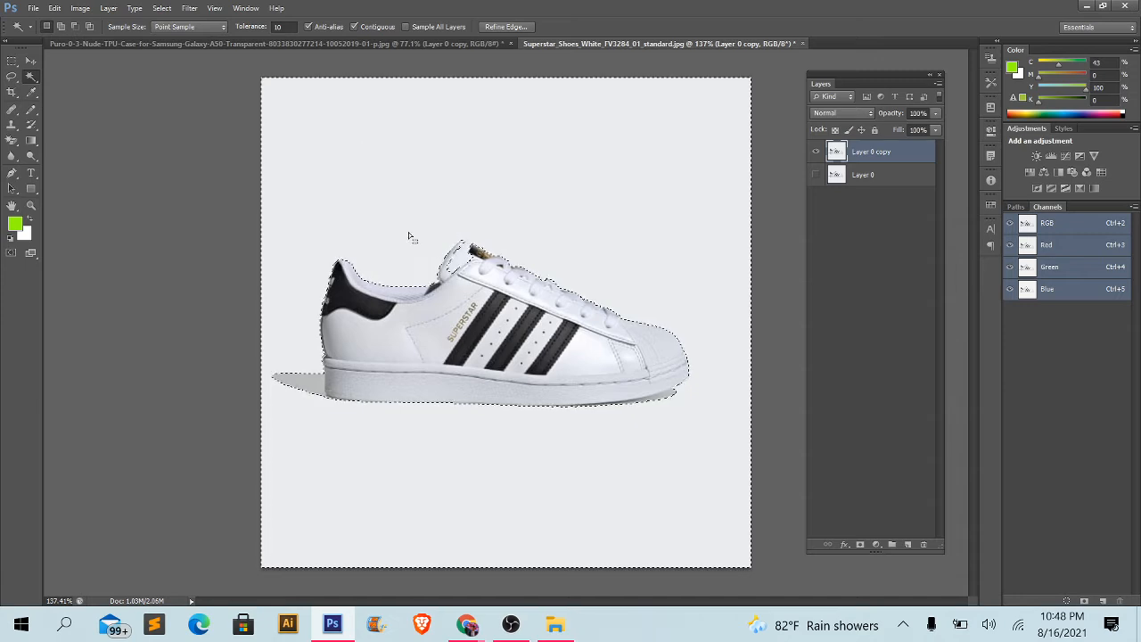
scroll(504, 342, "up", 3)
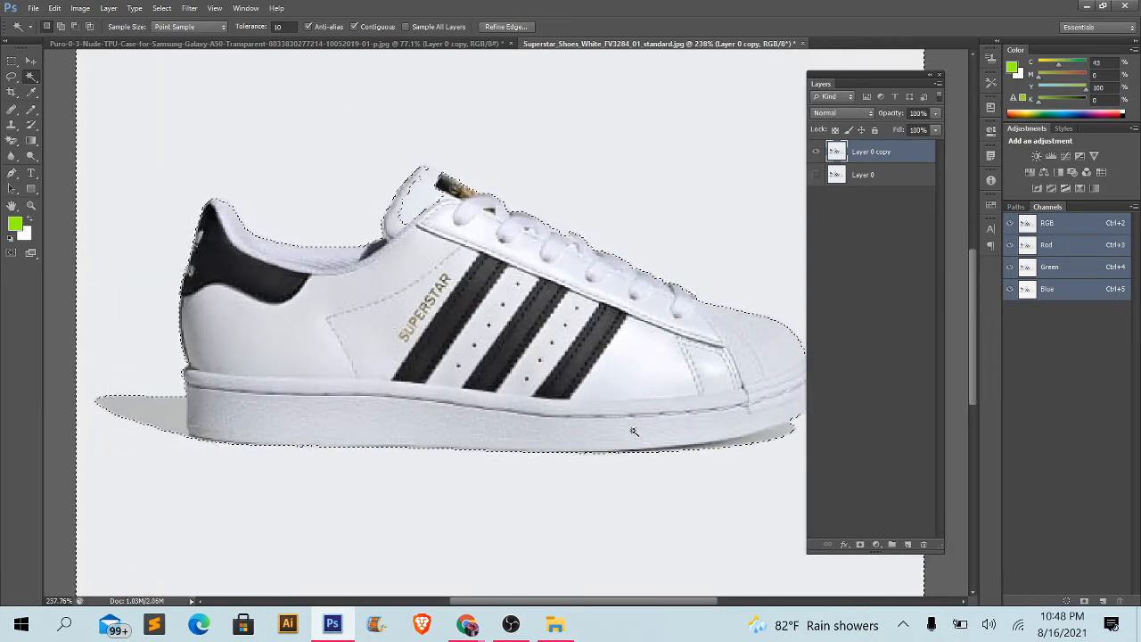
scroll(421, 200, "up", 3)
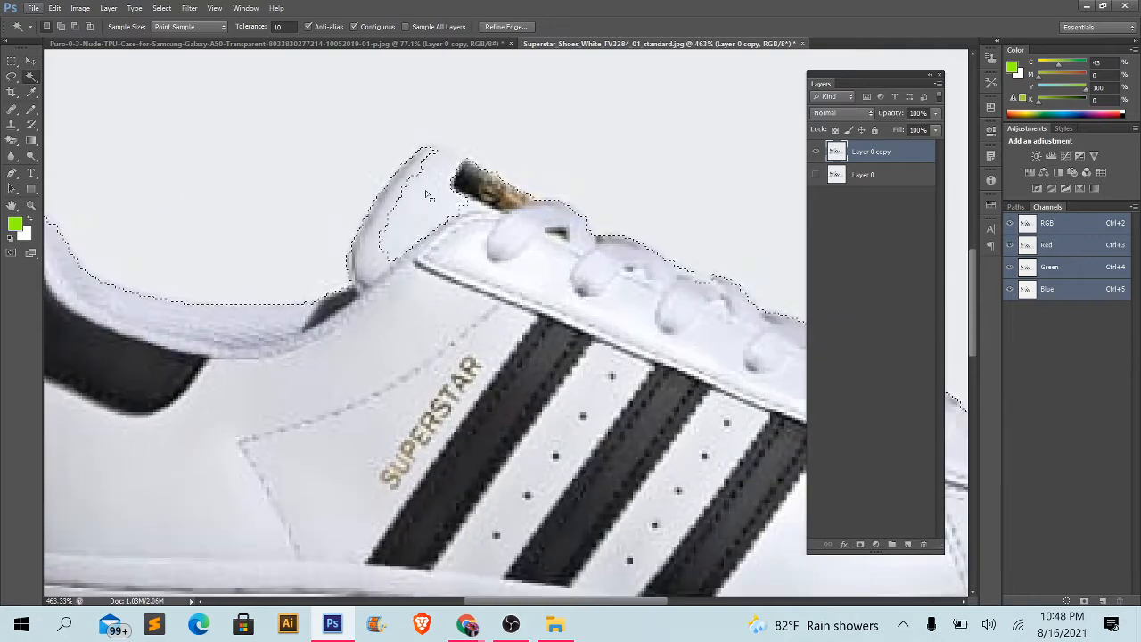
scroll(479, 169, "down", 3)
scroll(502, 205, "down", 3)
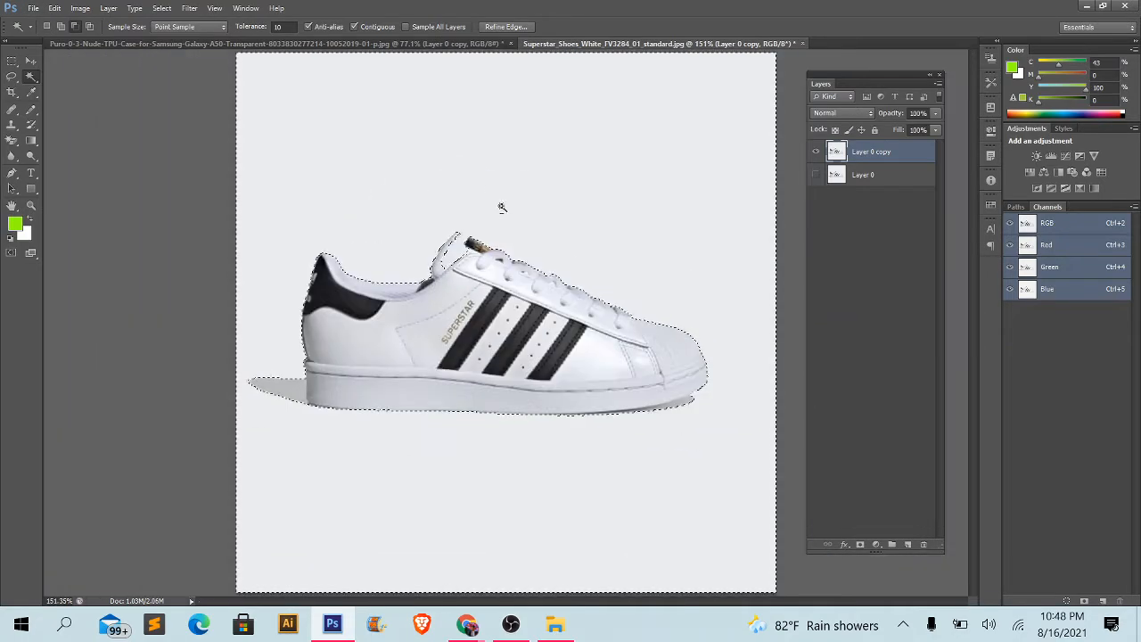
scroll(787, 501, "up", 4)
scroll(776, 472, "up", 1)
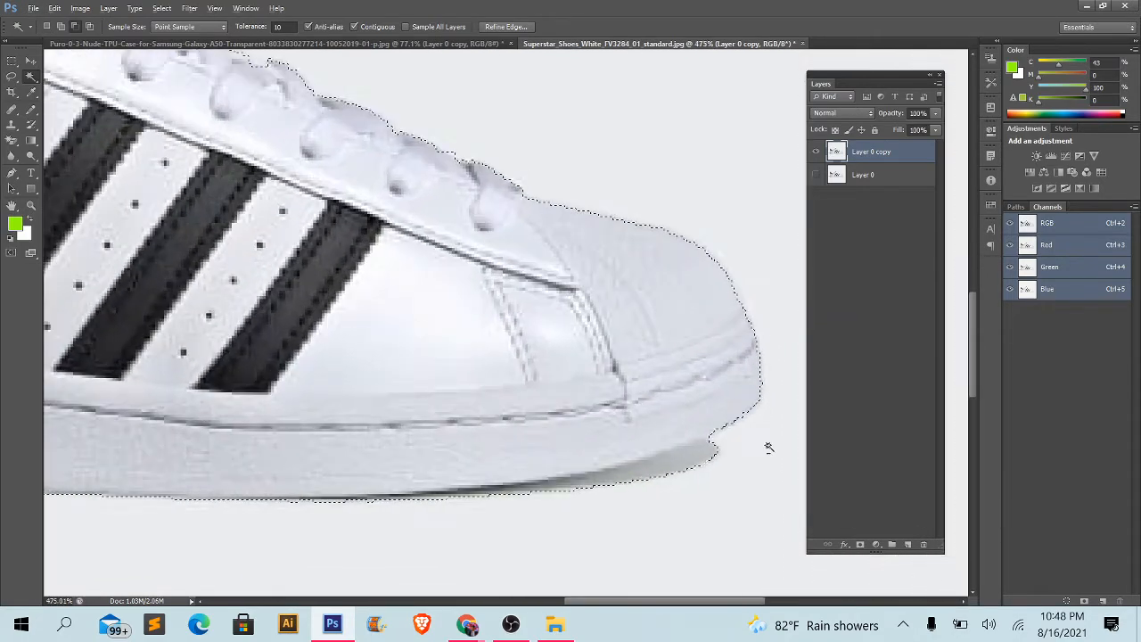
scroll(765, 446, "down", 4)
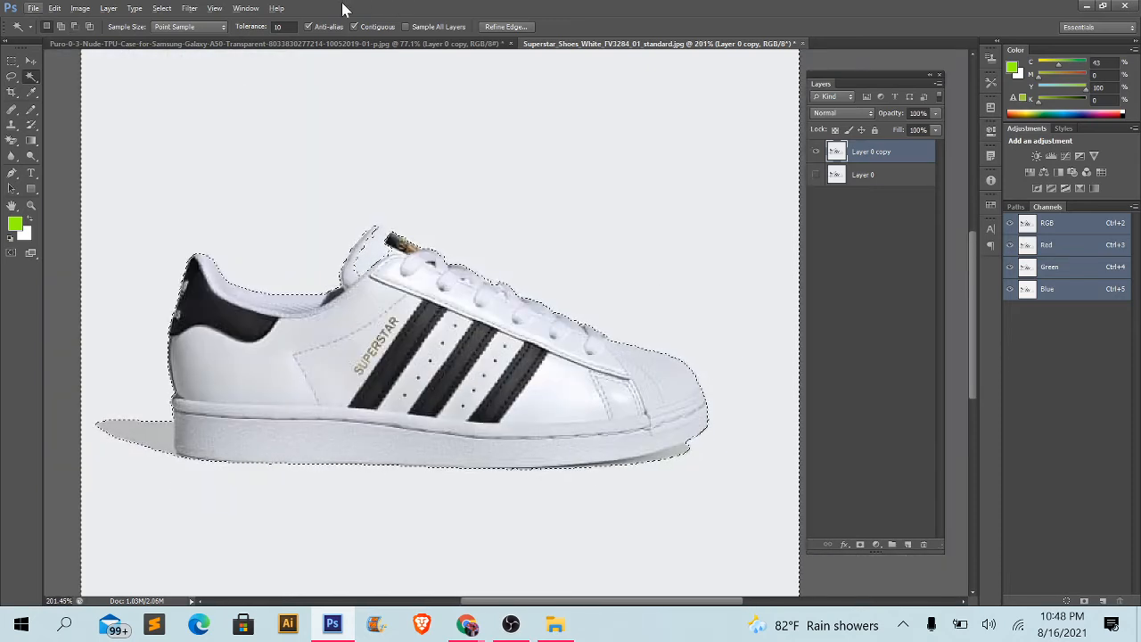
key("ctrl+d")
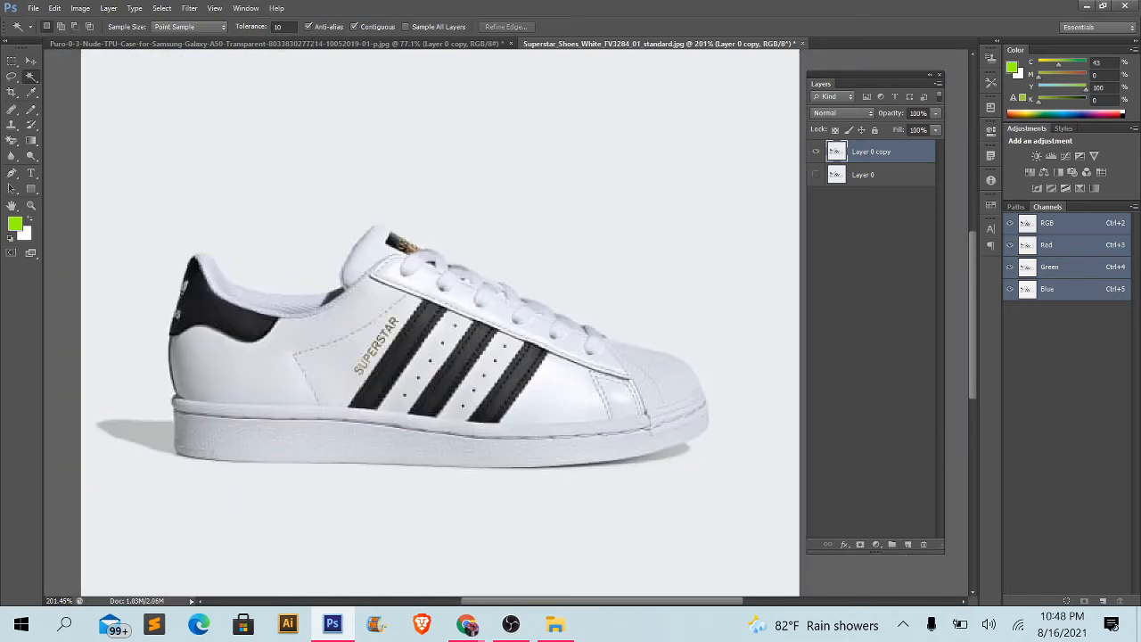
- Set the Magic Wand tolerance to 5 and select the plain background around the shoe
left_click(283, 25)
key("Return")
key("ctrl+minus")
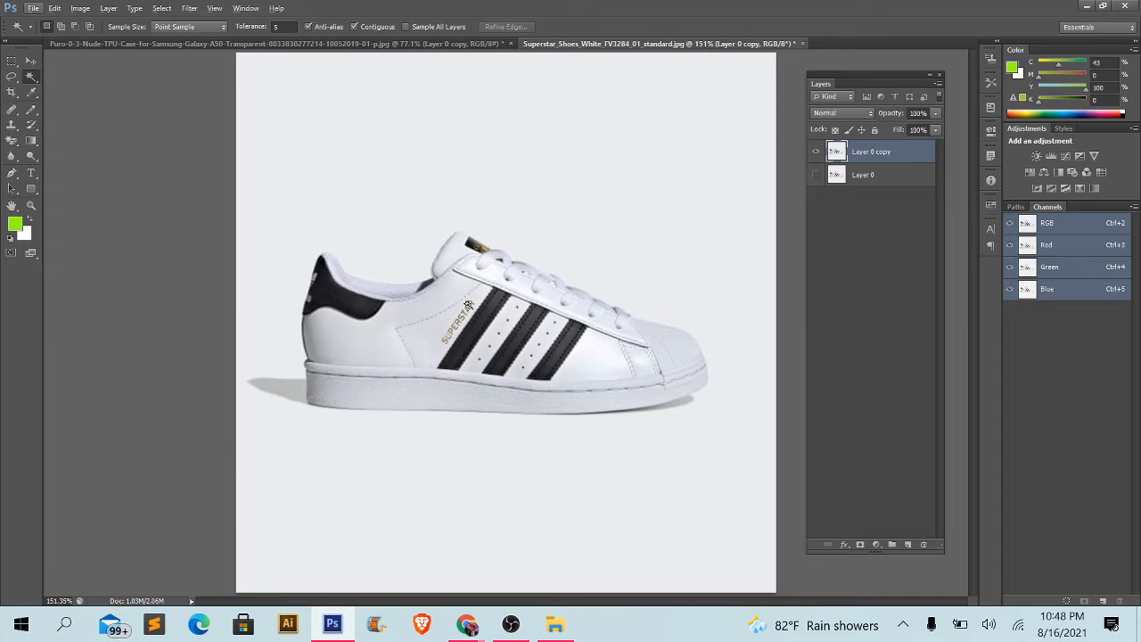
left_click(256, 72)
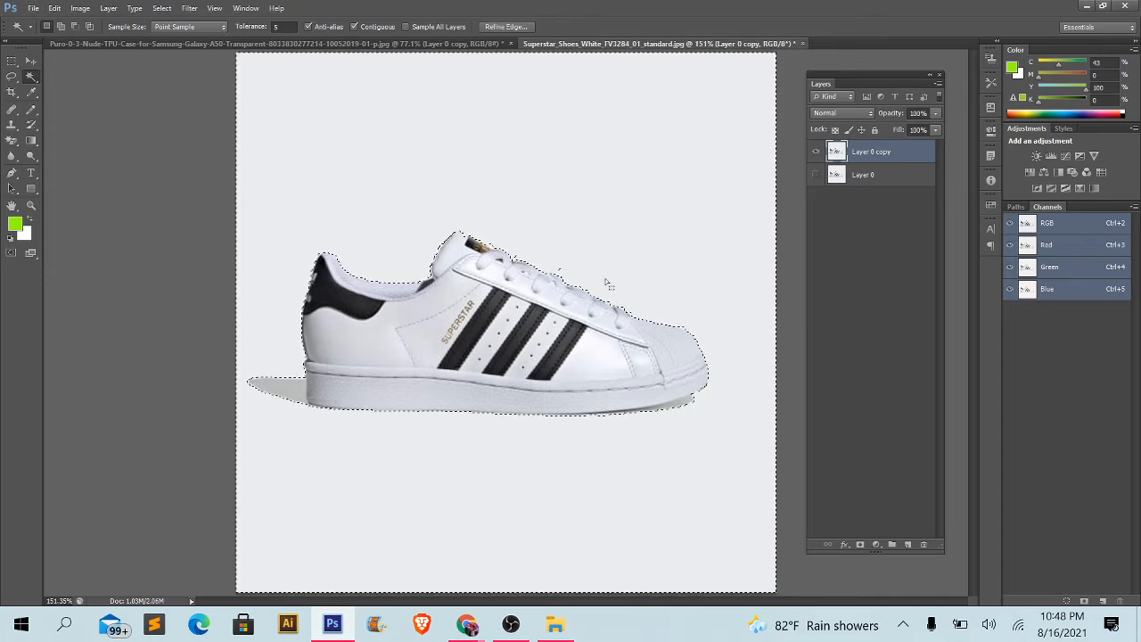
- Examine the selection edge around the whole shoe up close, including the laces, heel, toe and sole
scroll(597, 304, "up", 5)
left_click_drag(453, 329, 517, 219)
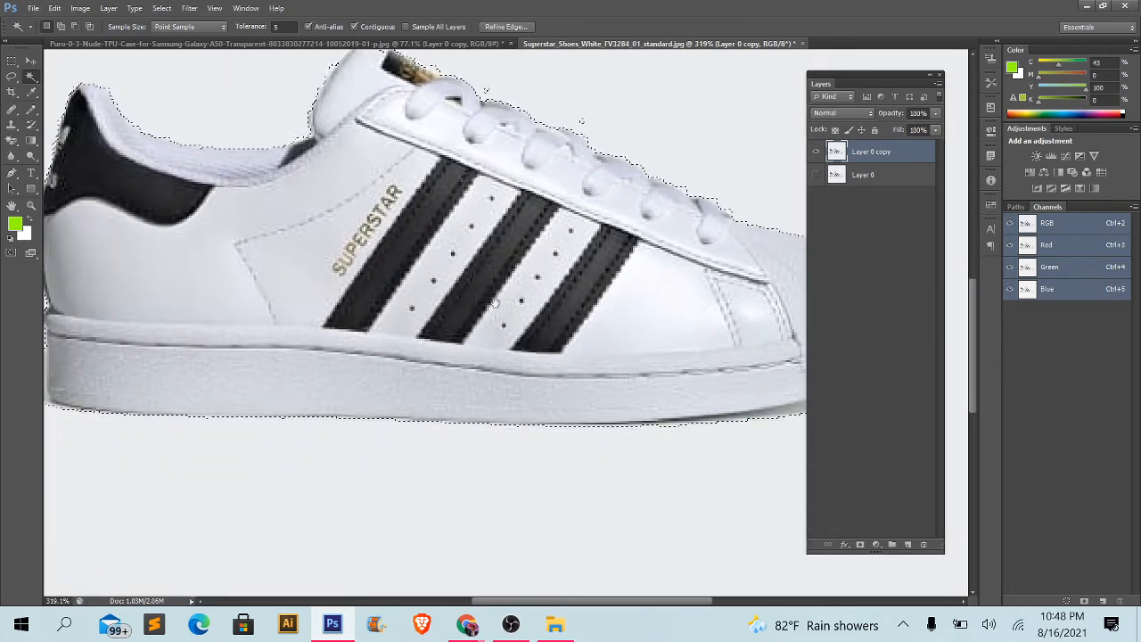
left_click_drag(469, 346, 563, 316)
left_click_drag(345, 317, 390, 341)
left_click_drag(276, 240, 282, 307)
left_click_drag(271, 268, 277, 328)
left_click_drag(604, 165, 314, 95)
scroll(705, 367, "down", 5)
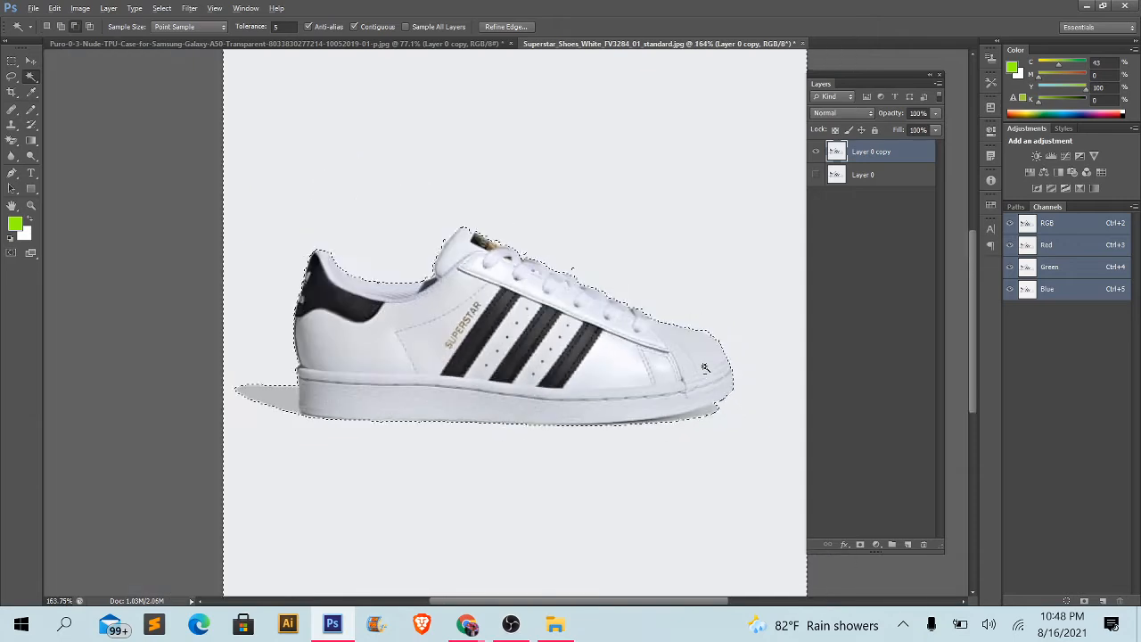
scroll(674, 303, "up", 4)
scroll(673, 303, "down", 3)
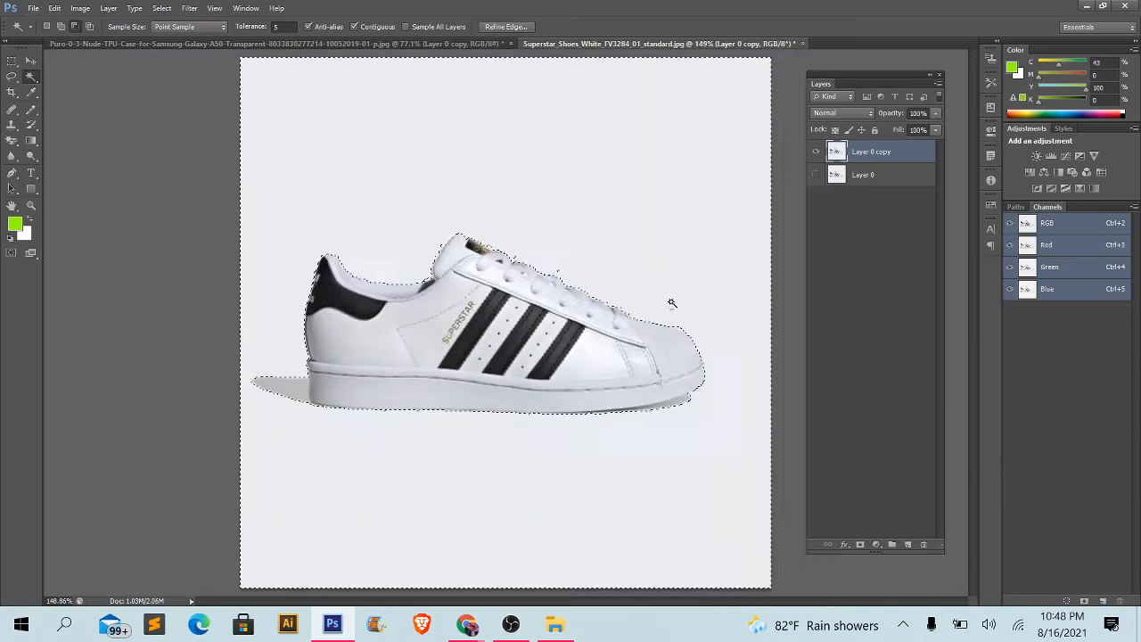
scroll(434, 361, "down", 2)
scroll(486, 362, "up", 1)
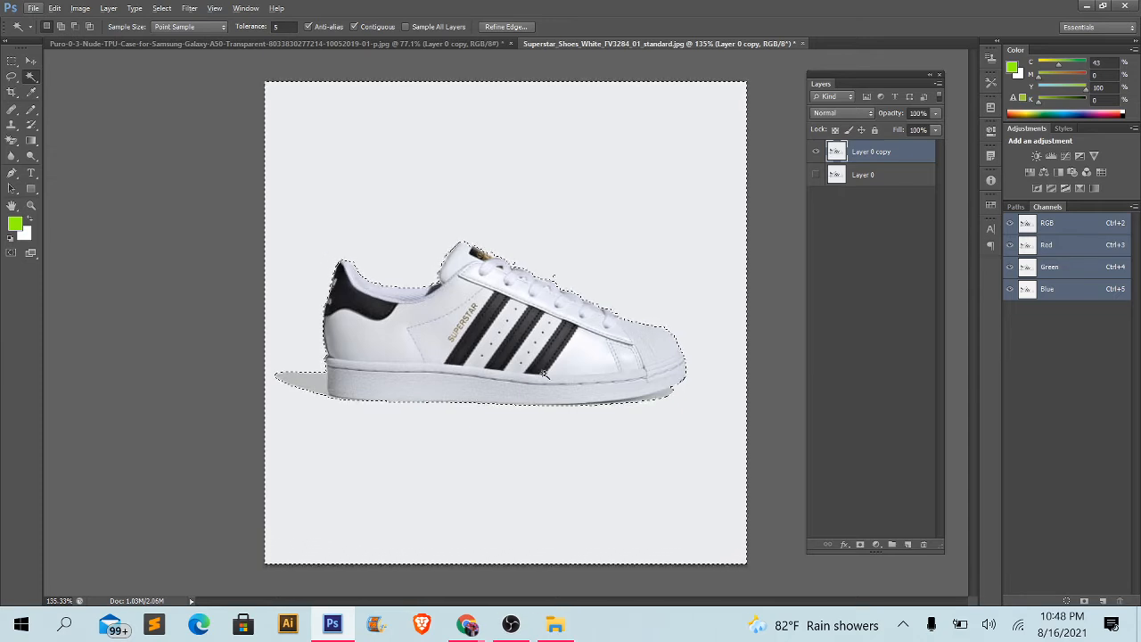
- Delete the selected background from Layer 0 copy and clear the selection
key("Delete")
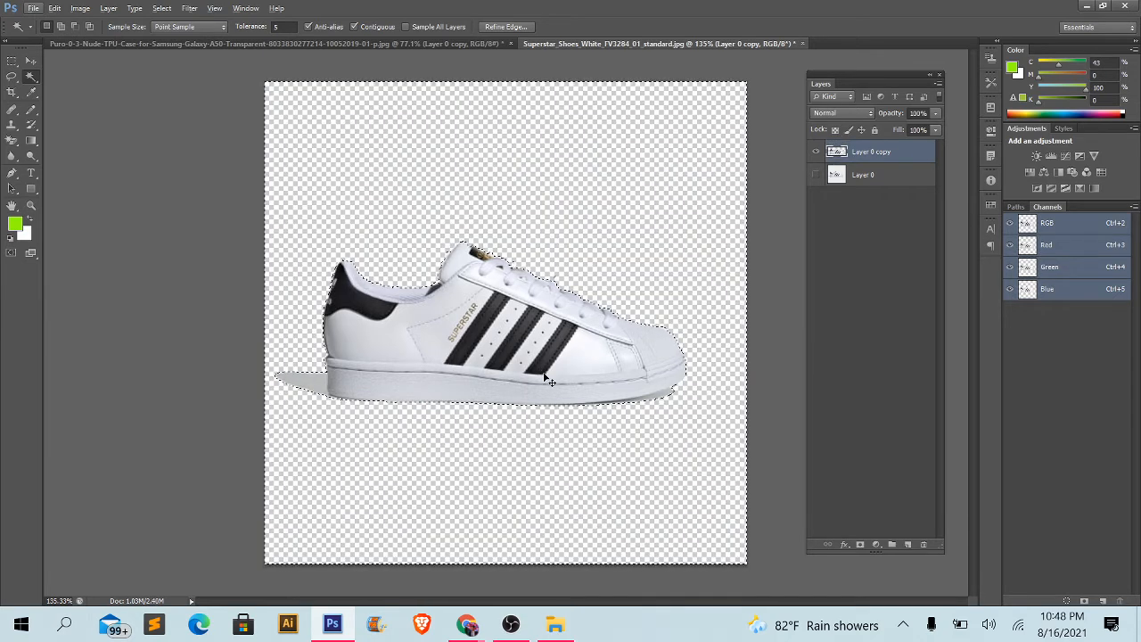
key("ctrl+d")
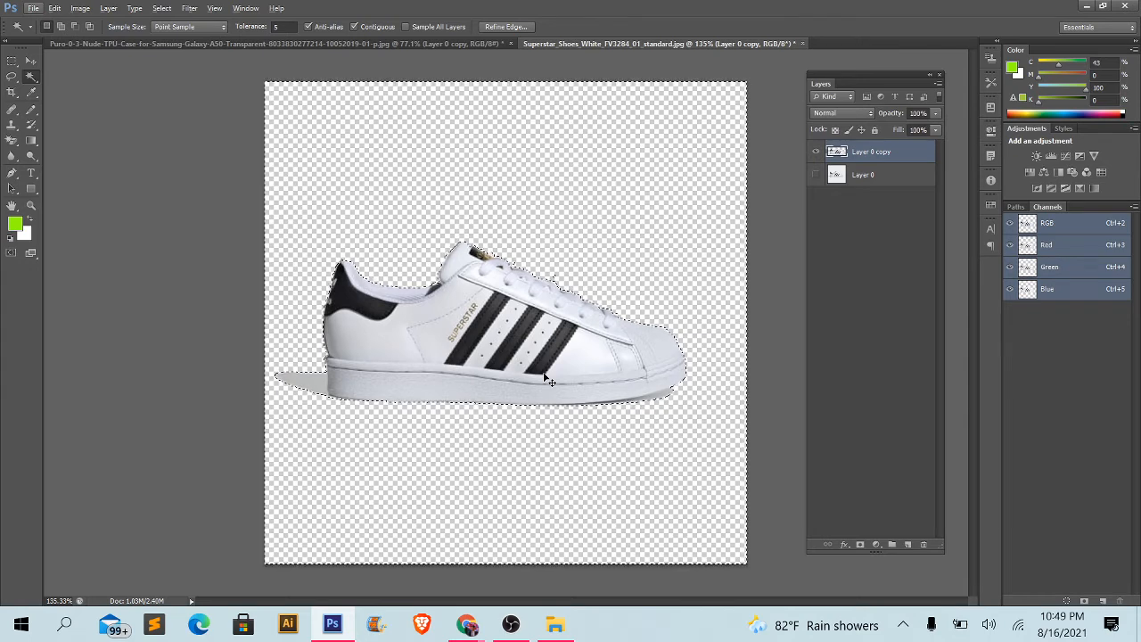
- Shift the cut-out shoe slightly with the Move Tool and undo that move
left_click(32, 62)
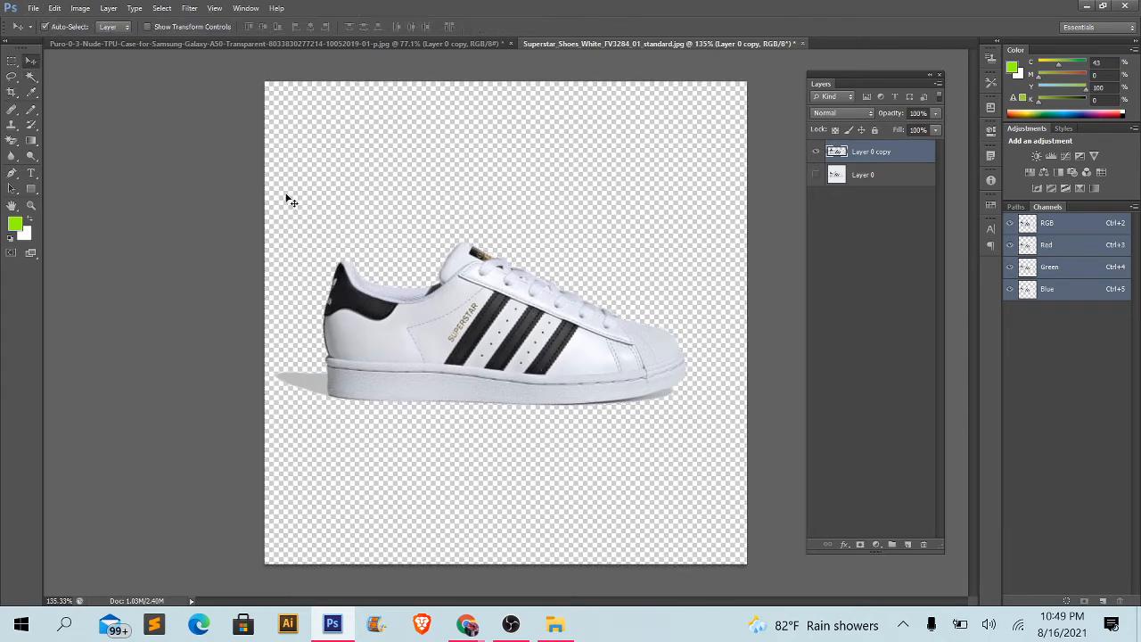
scroll(395, 222, "down", 2)
left_click_drag(561, 342, 575, 306)
key("ctrl+z")
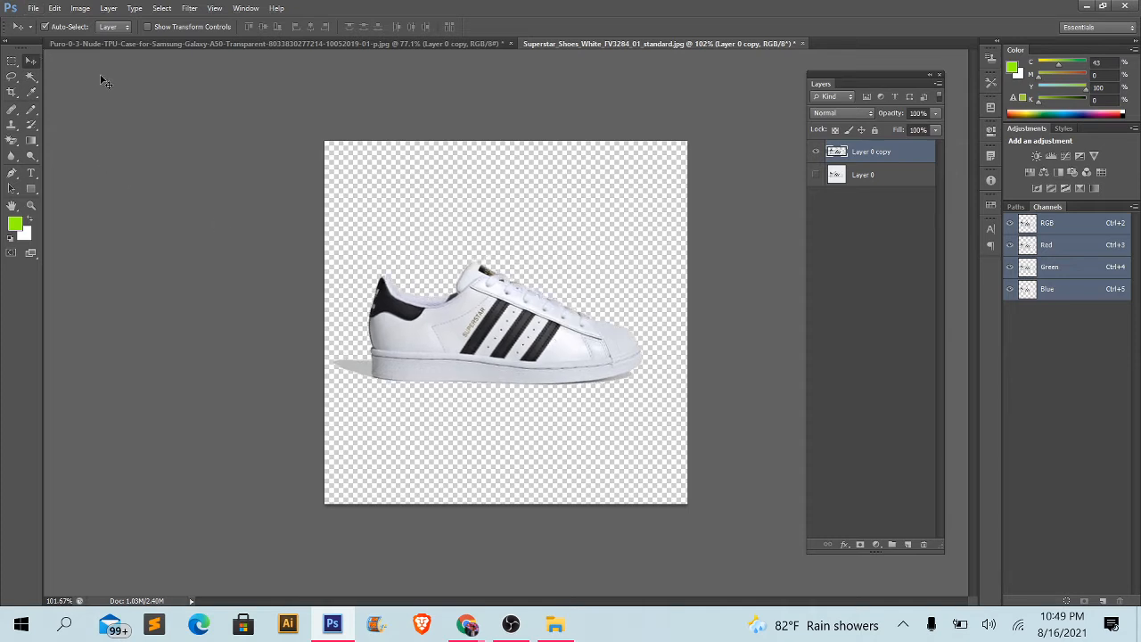
- Compare the two cut-out images, return to the Samsung phone document and make Layer 0 copy its active layer
left_click(161, 42)
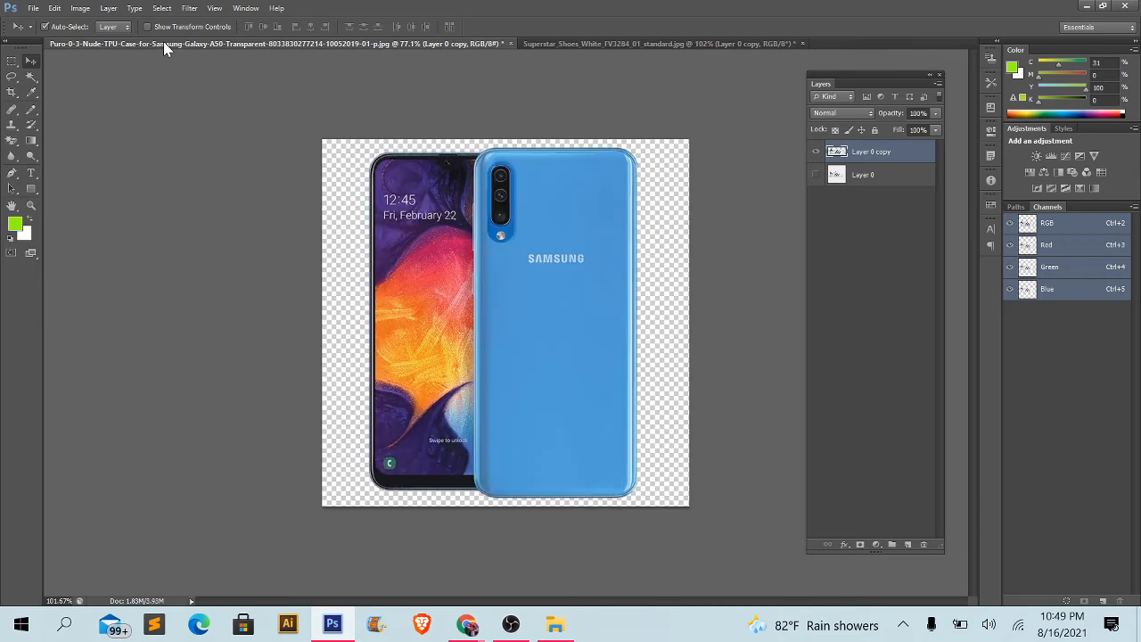
left_click(663, 47)
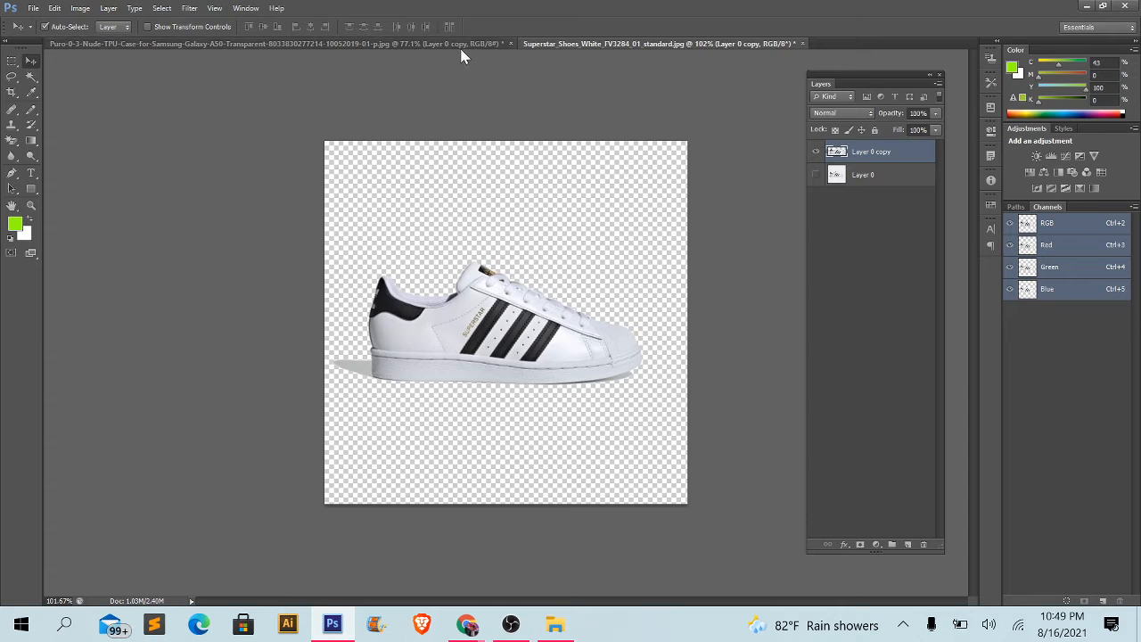
left_click(473, 43)
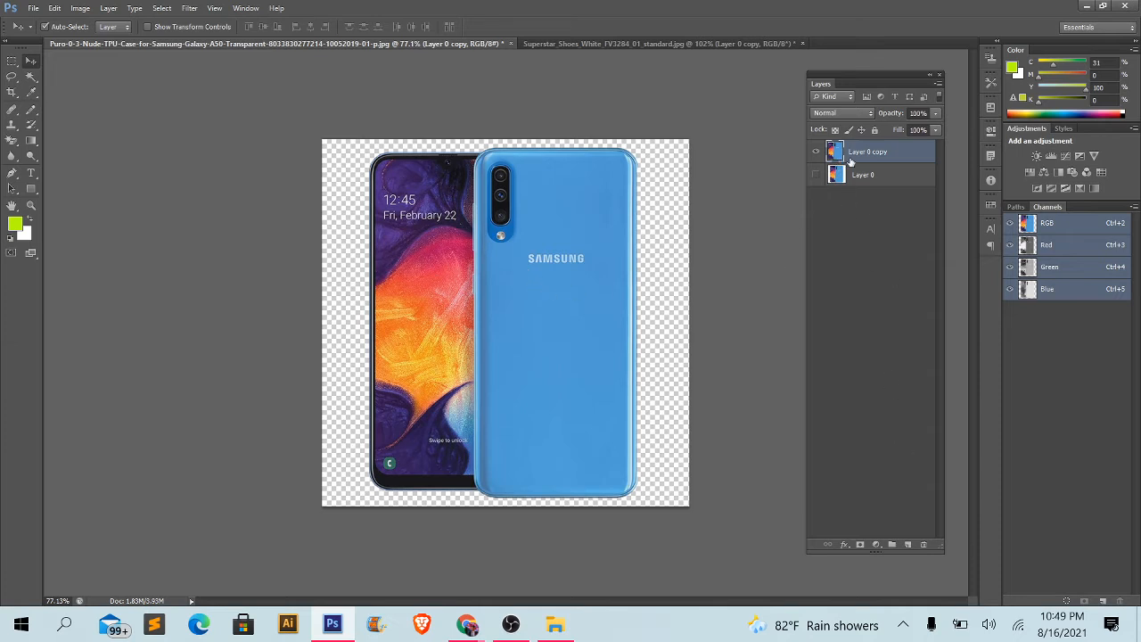
left_click(880, 178)
left_click(868, 158)
- Draw a lime-green filled rectangle of about 833 × 829 px over the whole phone canvas with the Rectangle Tool
left_click(25, 191)
left_click(105, 189)
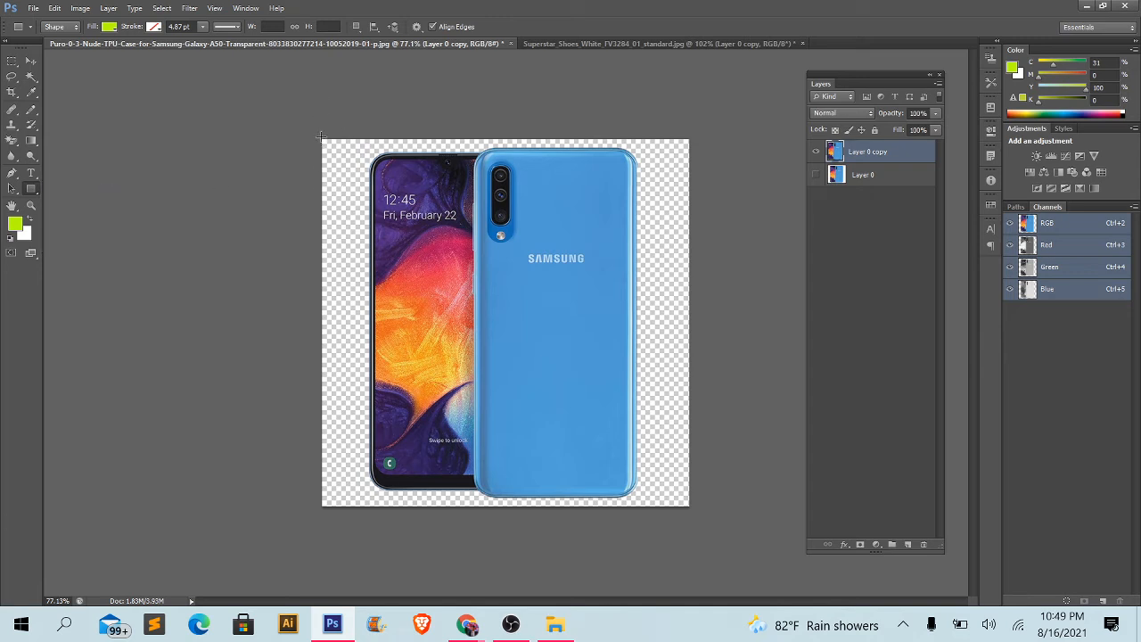
left_click_drag(317, 132, 700, 507)
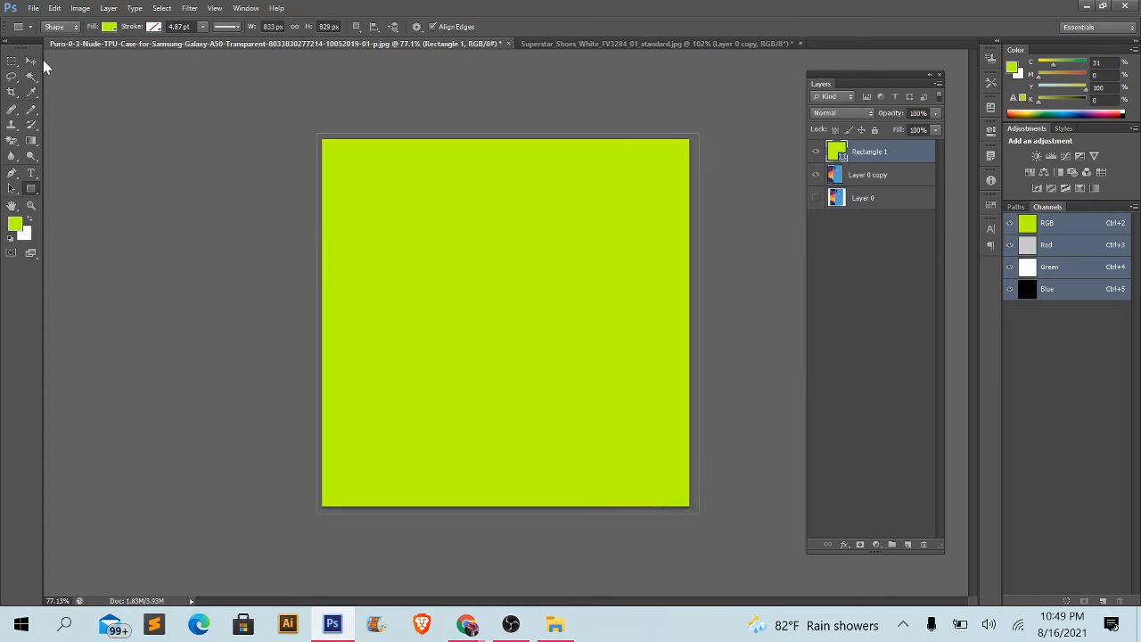
- Move the Rectangle 1 layer below Layer 0 copy and change its fill colour to black (000000)
left_click(30, 61)
left_click_drag(878, 152, 875, 198)
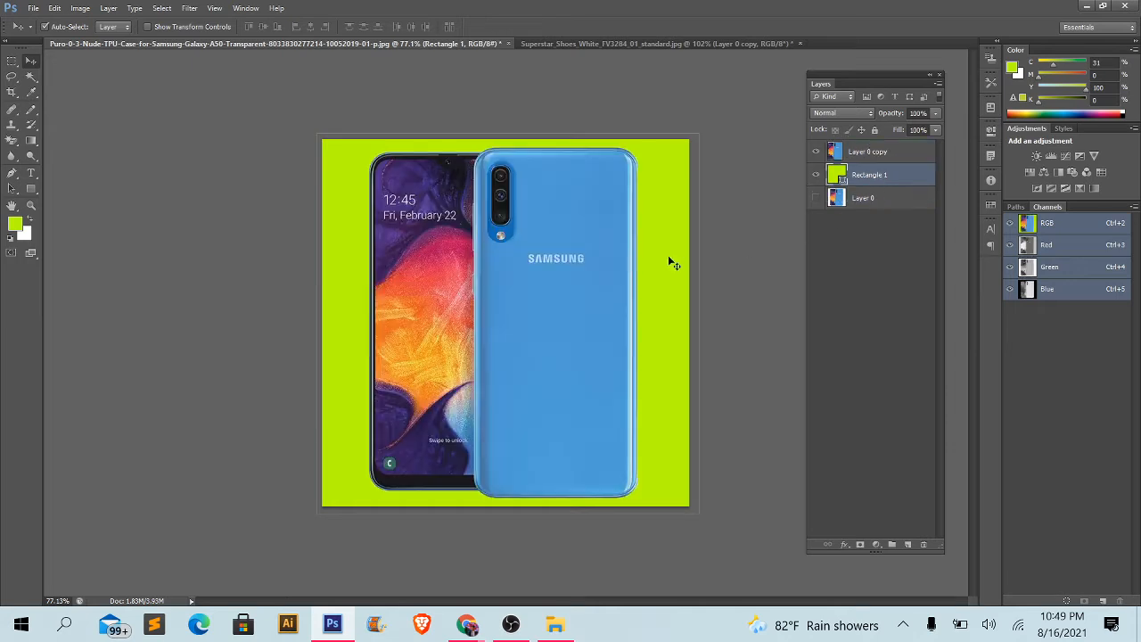
double_click(838, 175)
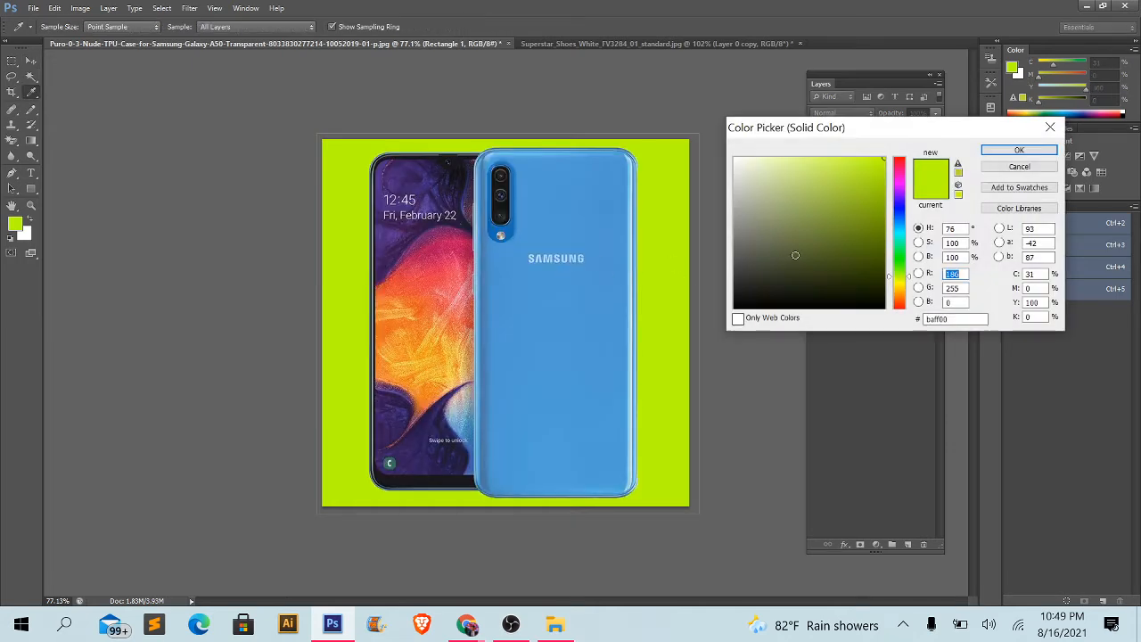
left_click(762, 309)
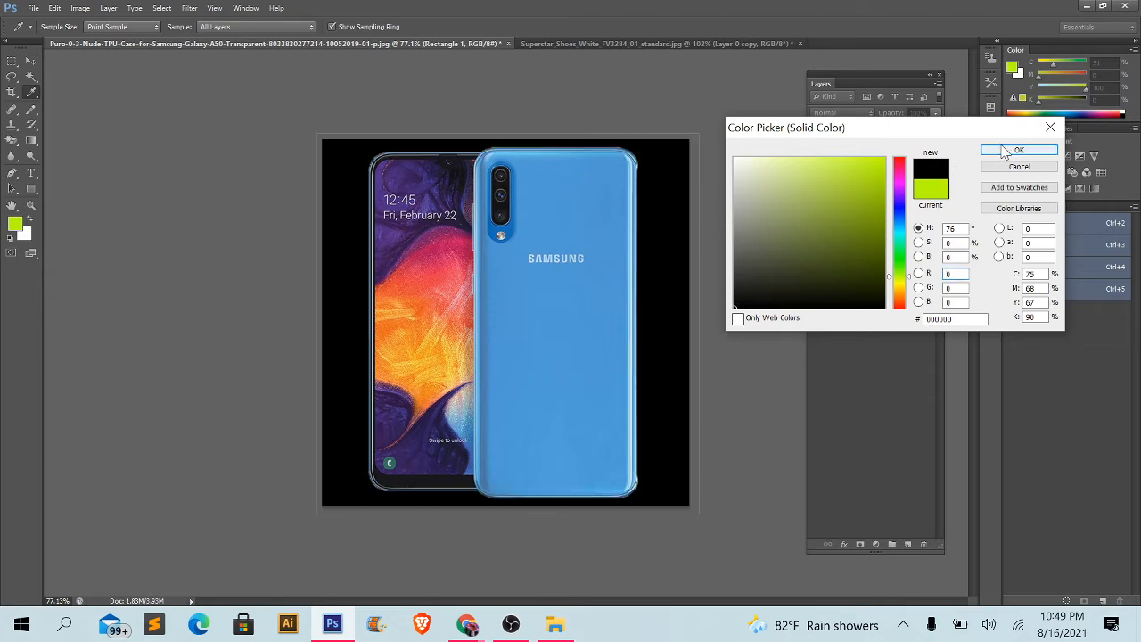
left_click(1020, 150)
left_click(731, 287)
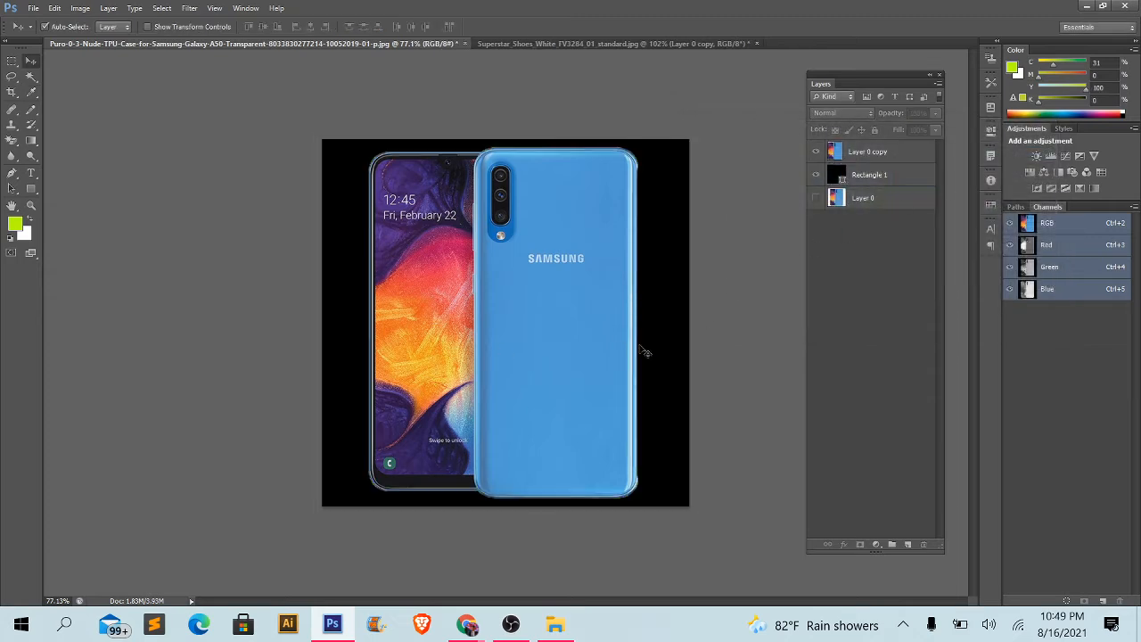
- In the Superstar shoe document, draw a green filled rectangle of about 621 × 628 px over the whole canvas with the Rectangle Tool
left_click(521, 44)
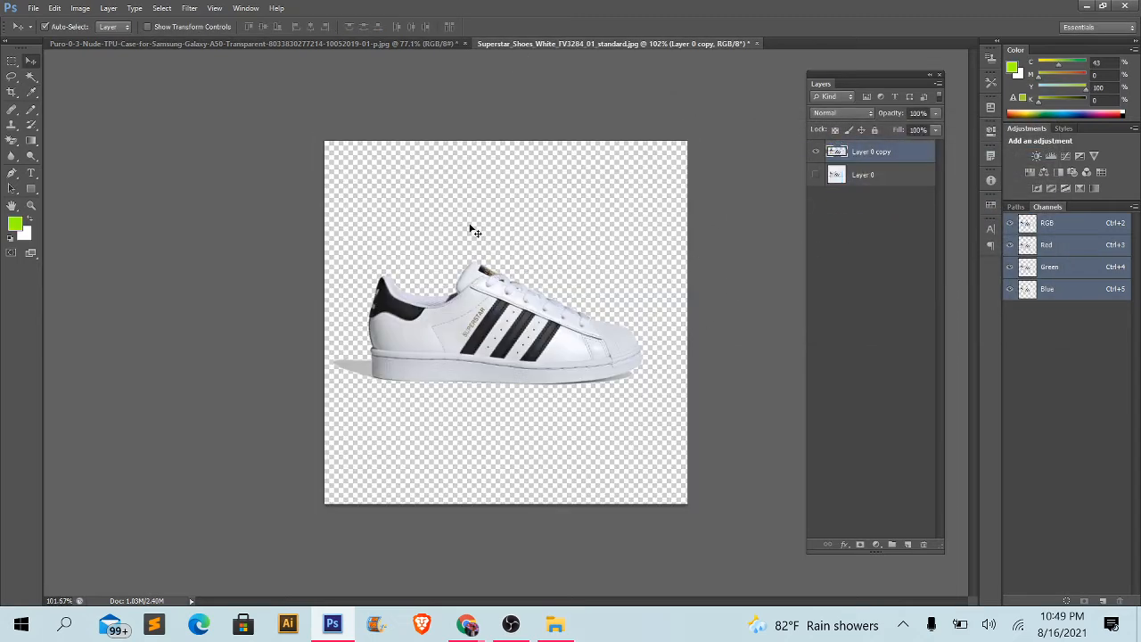
left_click(29, 189)
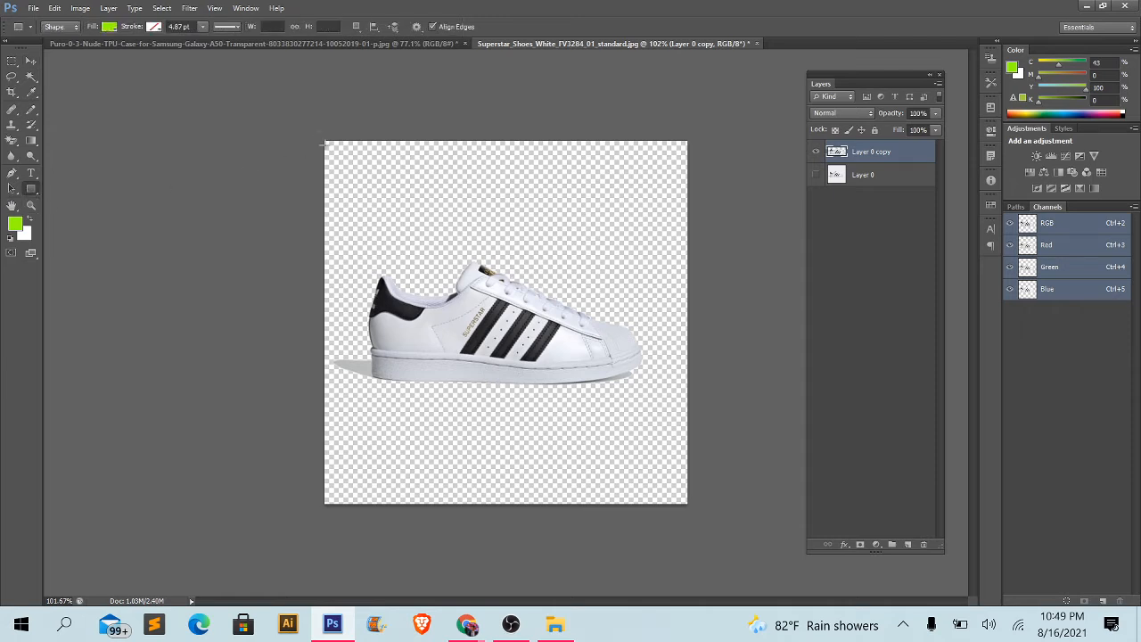
left_click_drag(323, 141, 694, 510)
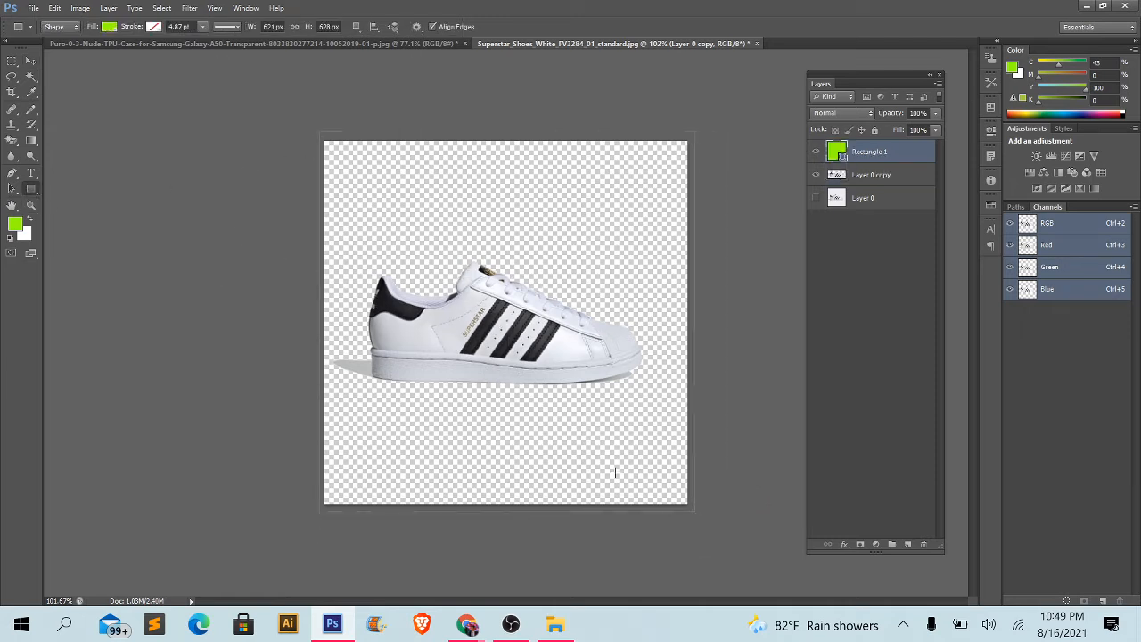
- Place the shoe document's Rectangle 1 layer beneath Layer 0 copy and set its fill colour to black (000000)
left_click(30, 60)
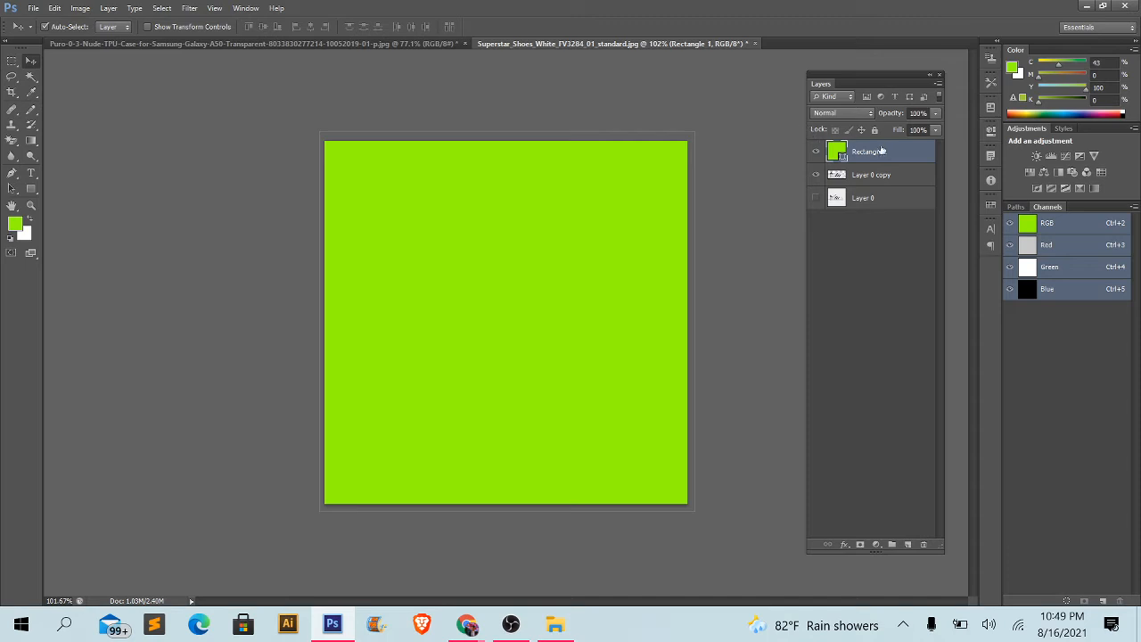
left_click_drag(859, 161, 842, 186)
double_click(844, 181)
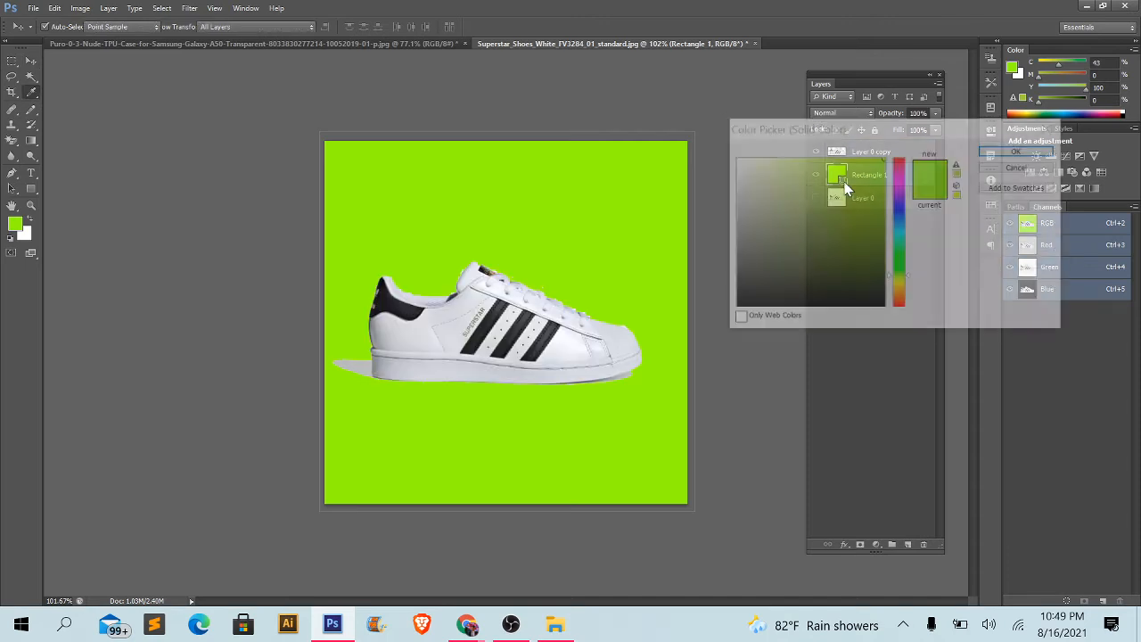
left_click_drag(787, 237, 690, 331)
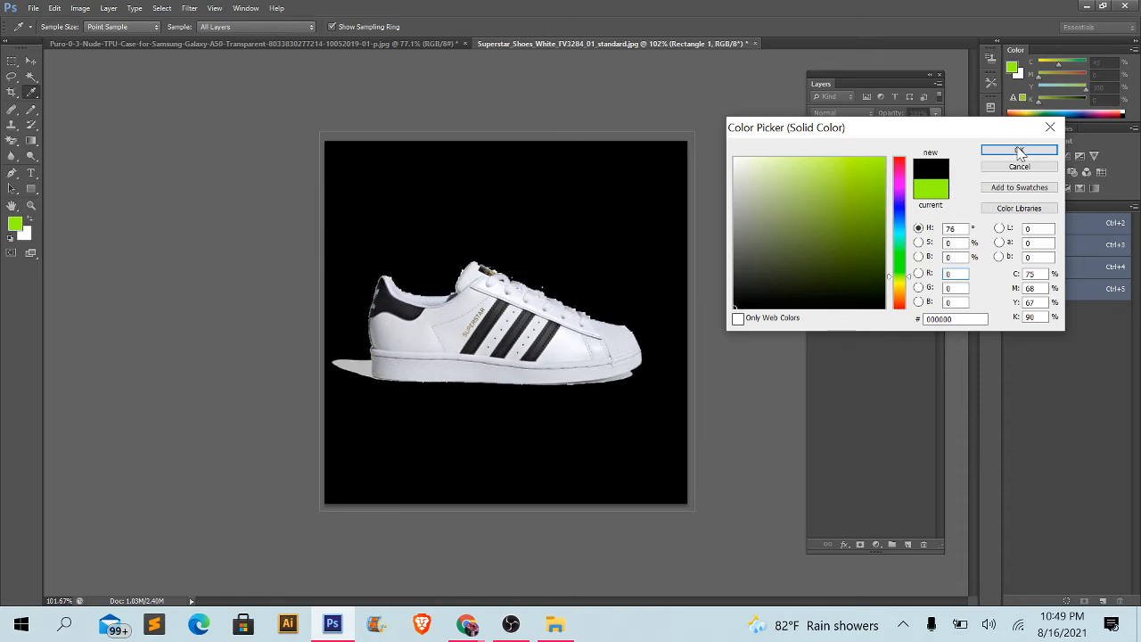
left_click(1037, 150)
left_click(785, 303)
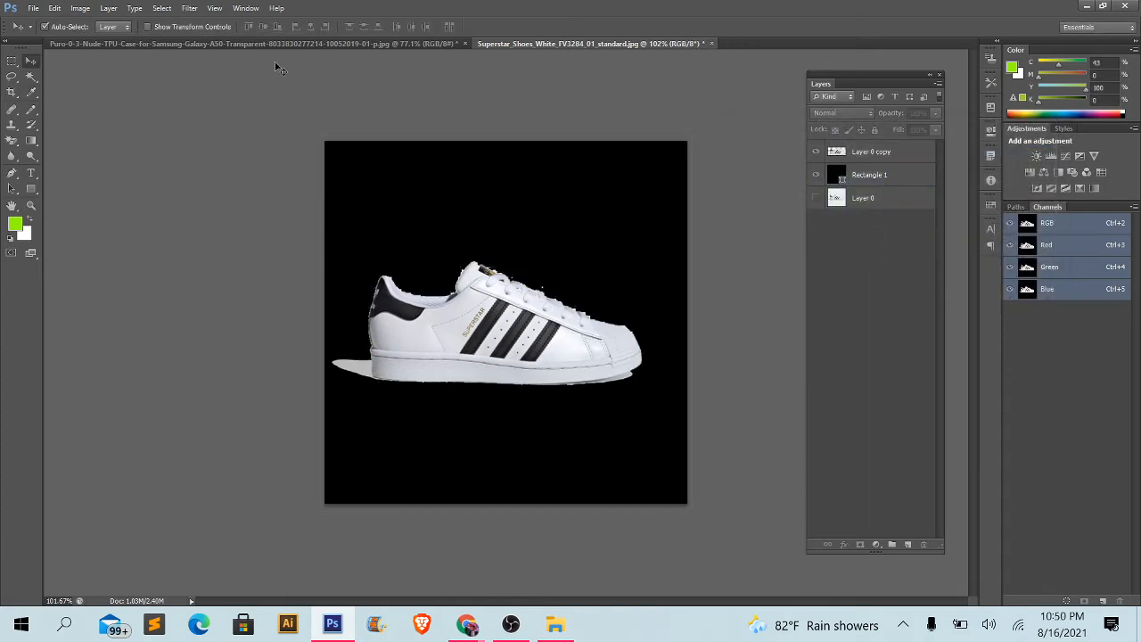
- Return to the Samsung phone document and examine the cutout's upper edge and lower corners closely against the black background
left_click(278, 44)
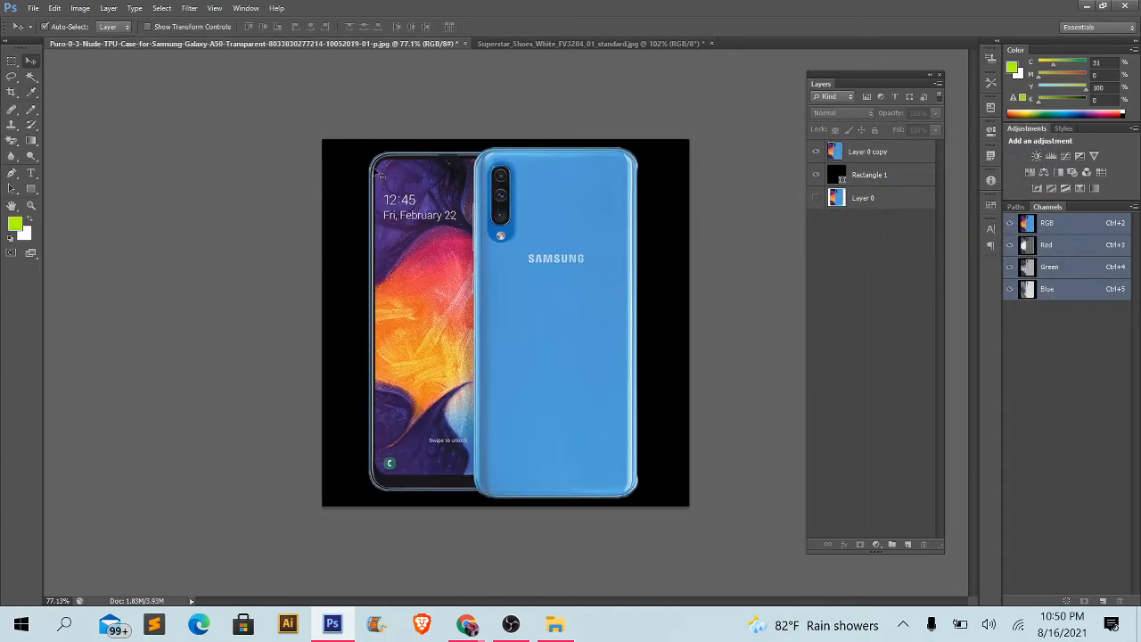
key("ctrl+0")
key("ctrl+plus")
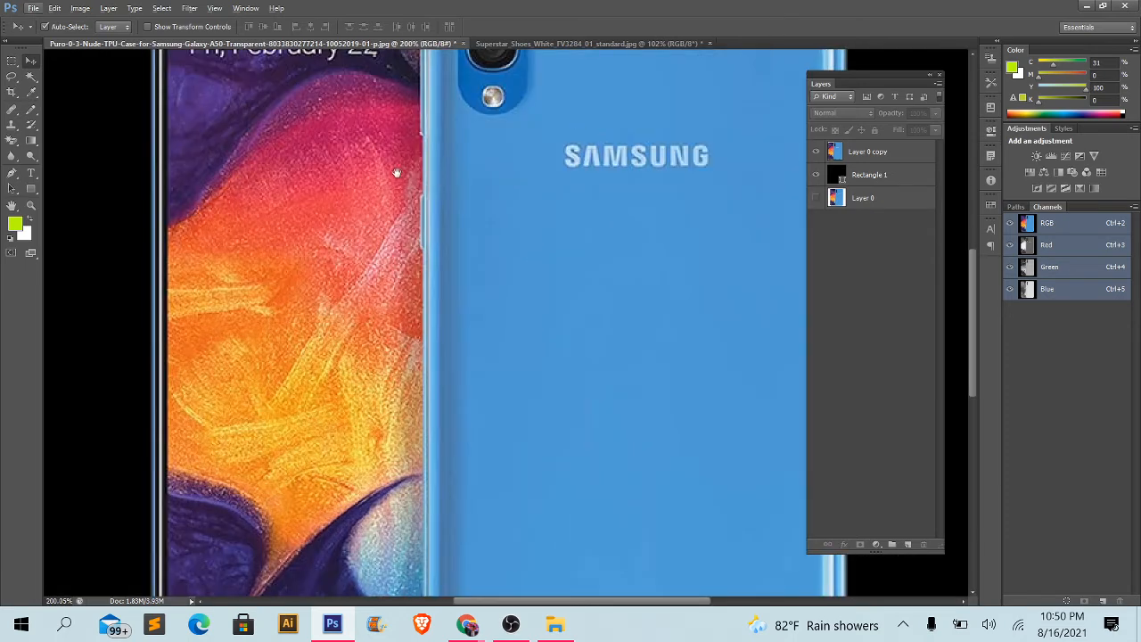
left_click_drag(359, 171, 438, 402)
left_click_drag(356, 258, 339, 382)
left_click_drag(455, 362, 138, 339)
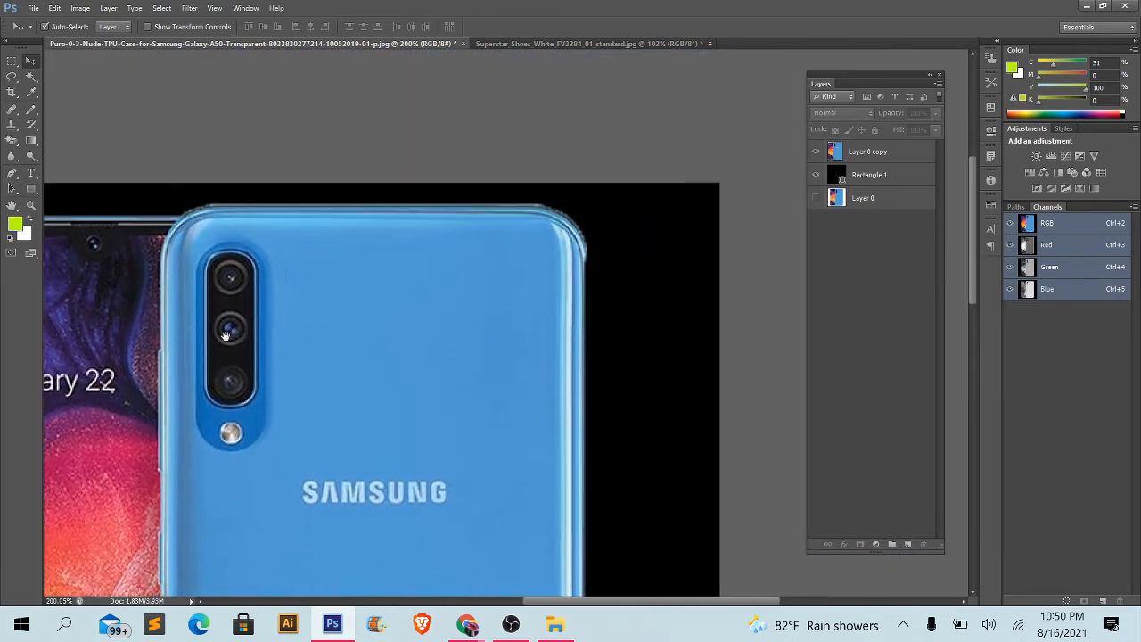
left_click_drag(617, 417, 509, 181)
left_click_drag(383, 544, 525, 286)
left_click_drag(468, 409, 542, 309)
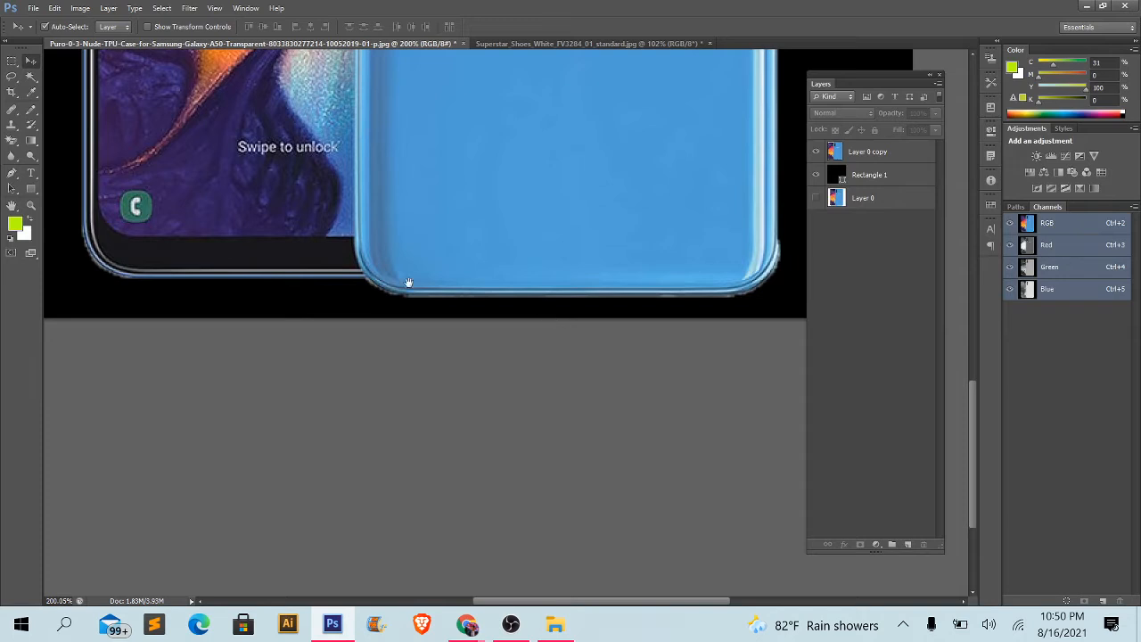
left_click_drag(403, 281, 293, 260)
scroll(683, 238, "up", 3)
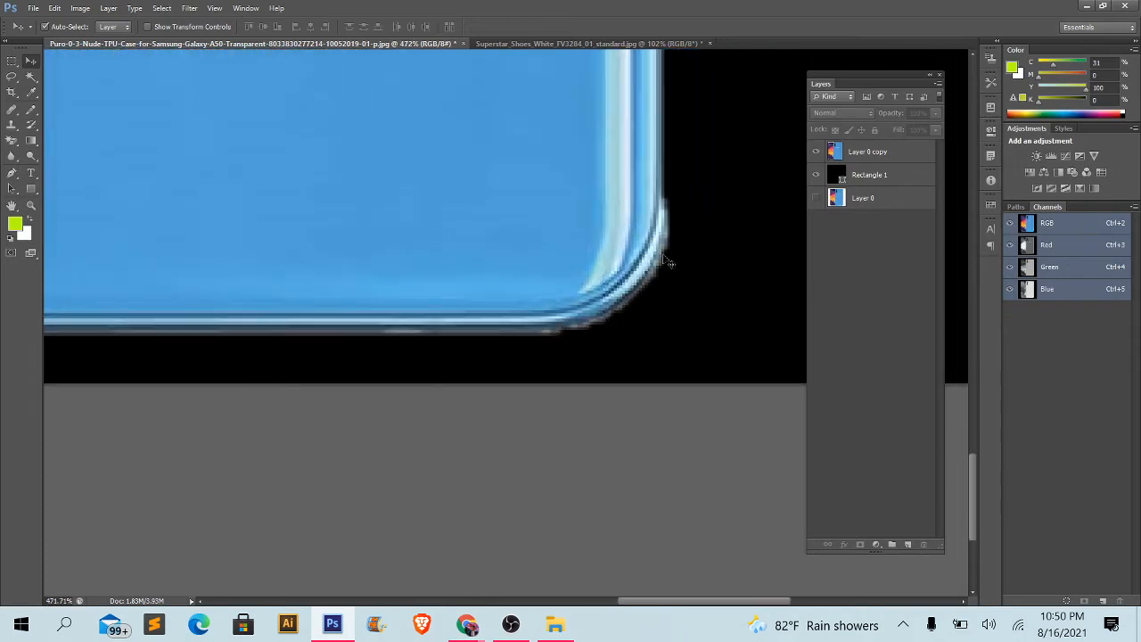
scroll(539, 337, "down", 2)
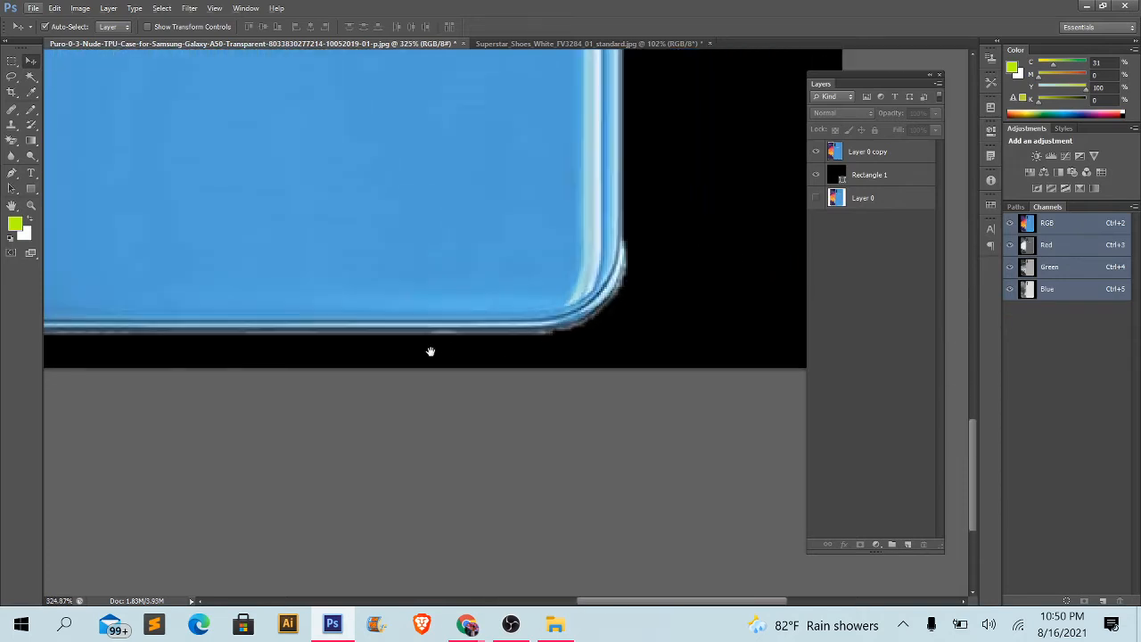
left_click_drag(365, 334, 719, 357)
left_click_drag(476, 362, 479, 350)
left_click_drag(415, 300, 790, 371)
left_click_drag(352, 327, 499, 326)
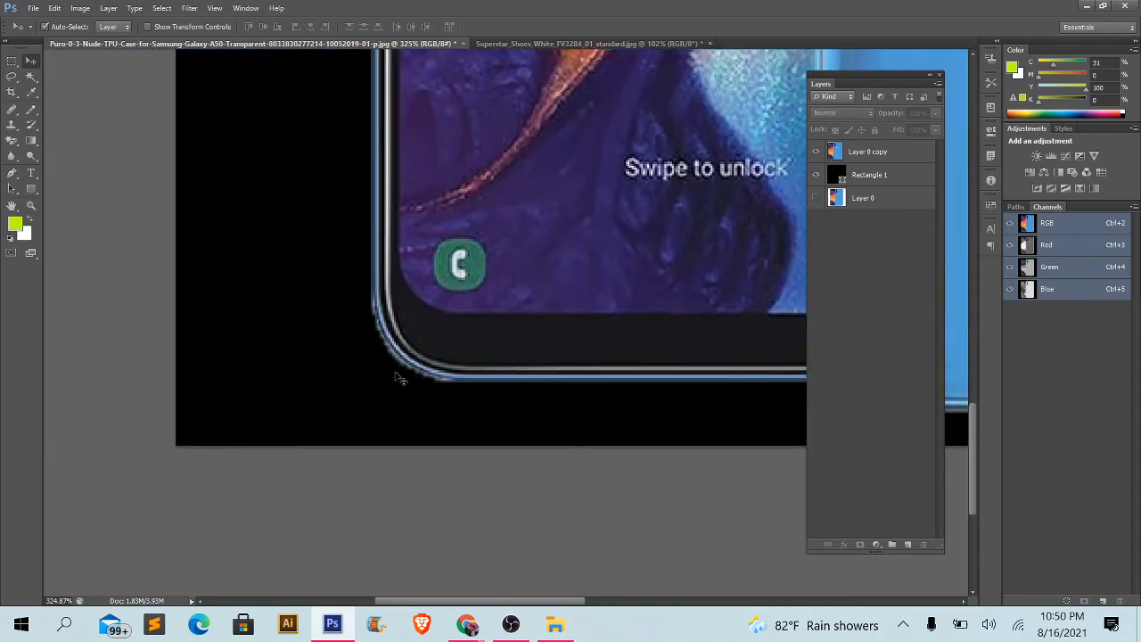
- Examine the phone cutout's left side and upper corners up close, and view the whole phone again
scroll(434, 383, "up", 10)
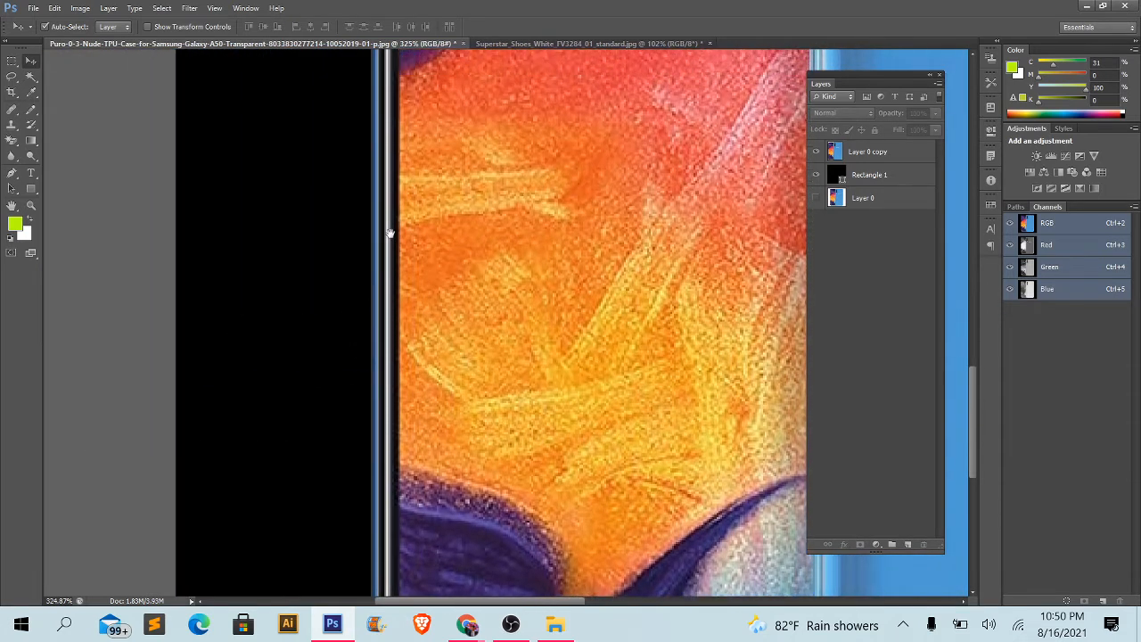
scroll(391, 234, "down", 8)
left_click_drag(426, 251, 420, 442)
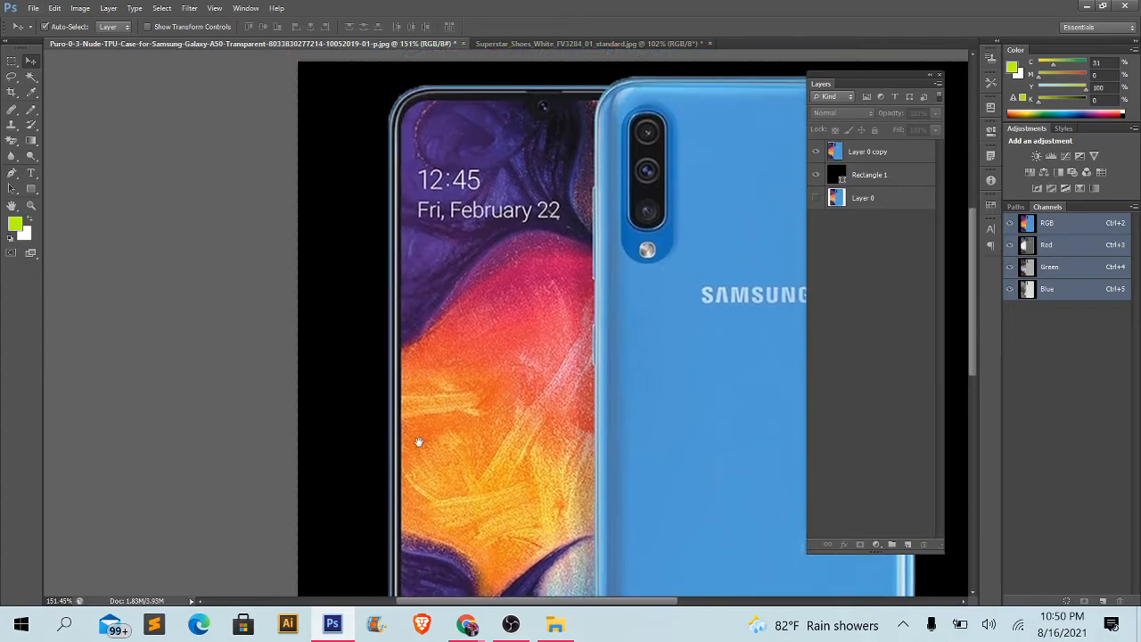
scroll(419, 442, "up", 3)
scroll(423, 248, "up", 8)
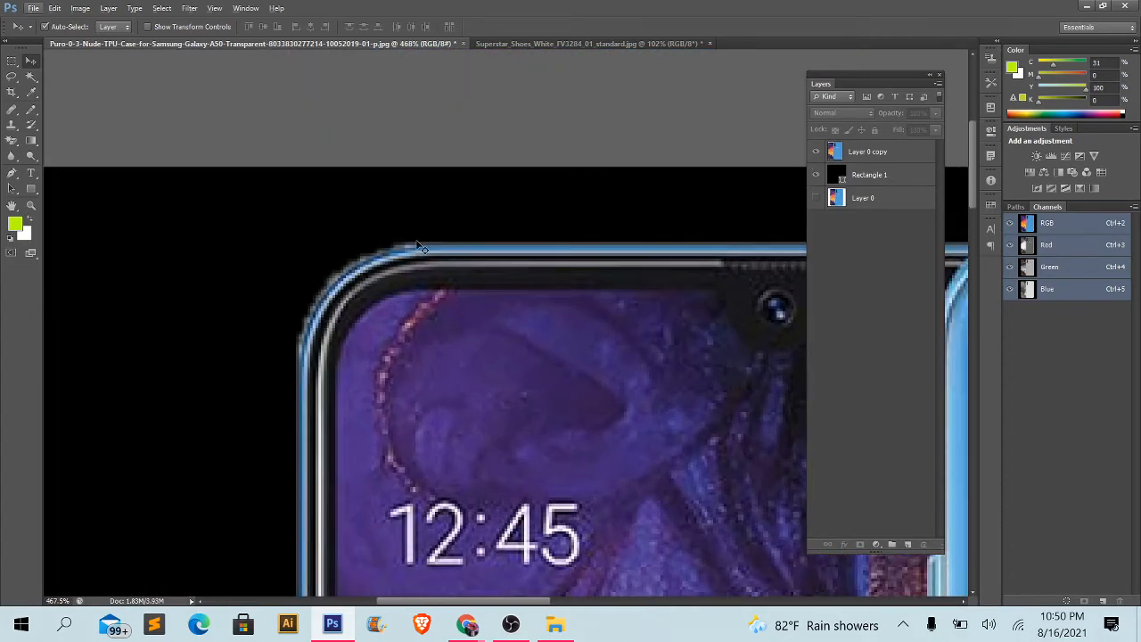
scroll(539, 280, "down", 4)
left_click_drag(673, 327, 446, 295)
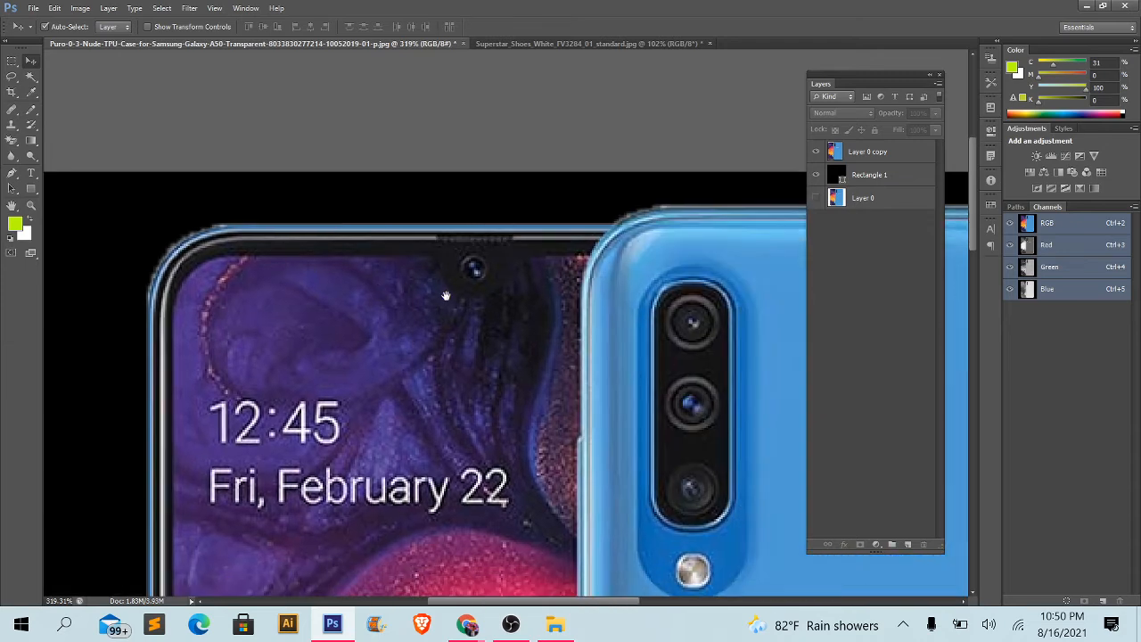
left_click_drag(555, 272, 289, 274)
mouse_move(622, 256)
left_mouse_down()
mouse_move(376, 259)
mouse_move(75, 195)
left_mouse_up()
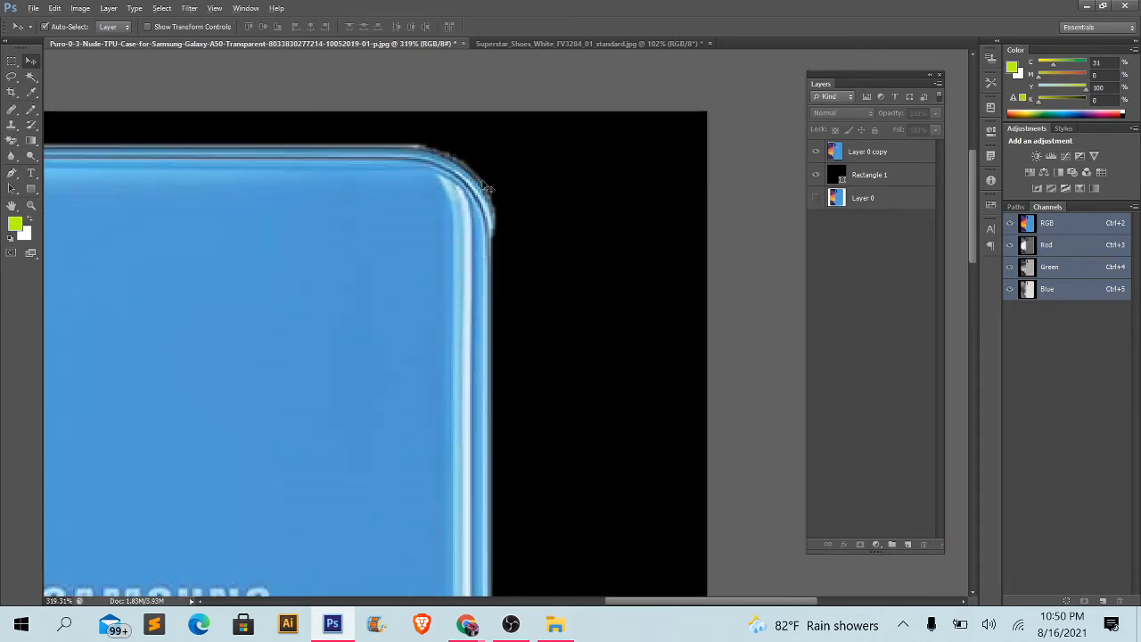
scroll(486, 188, "down", 5)
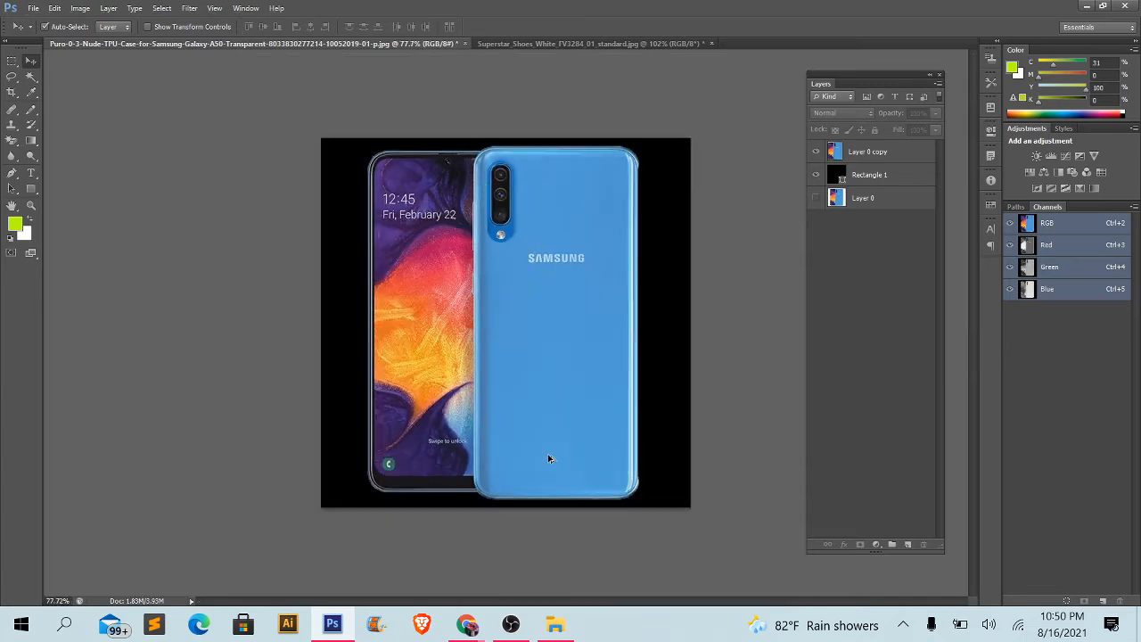
scroll(548, 460, "up", 1)
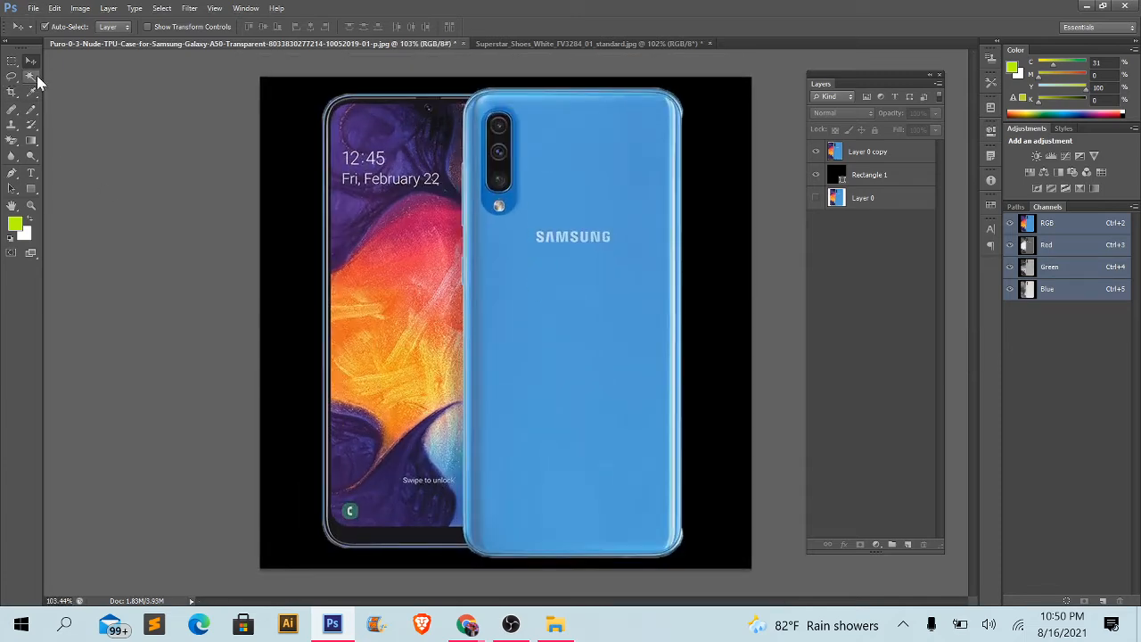
- Switch to the Superstar shoe document and examine the cutout's heel, collar and sole edges closely against the black background
left_click(570, 43)
scroll(453, 281, "up", 3)
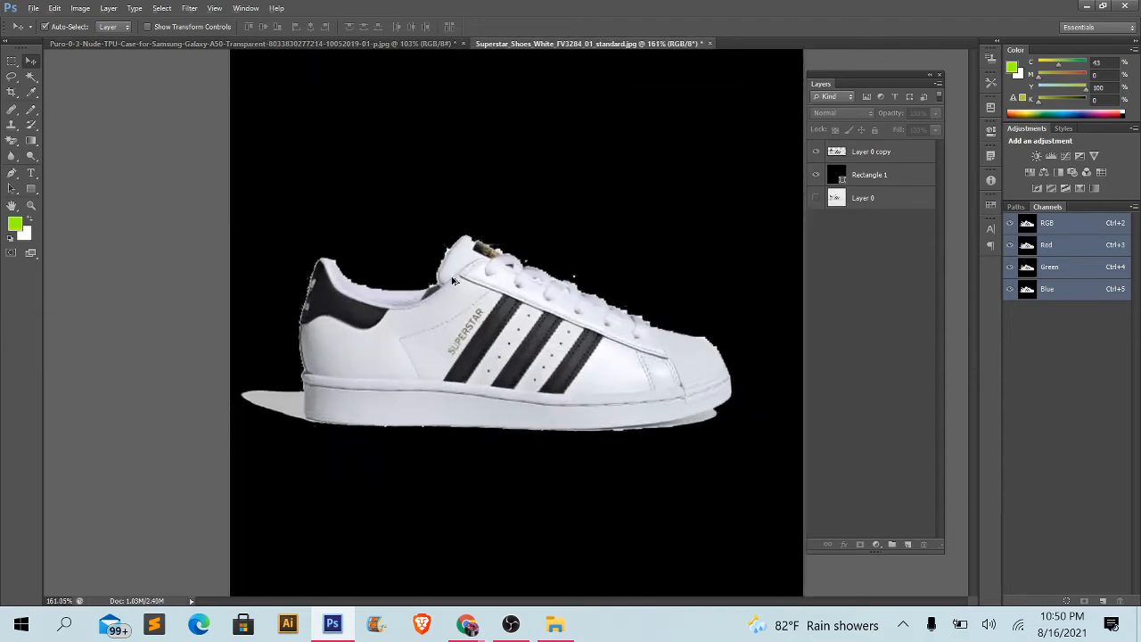
scroll(453, 281, "up", 3)
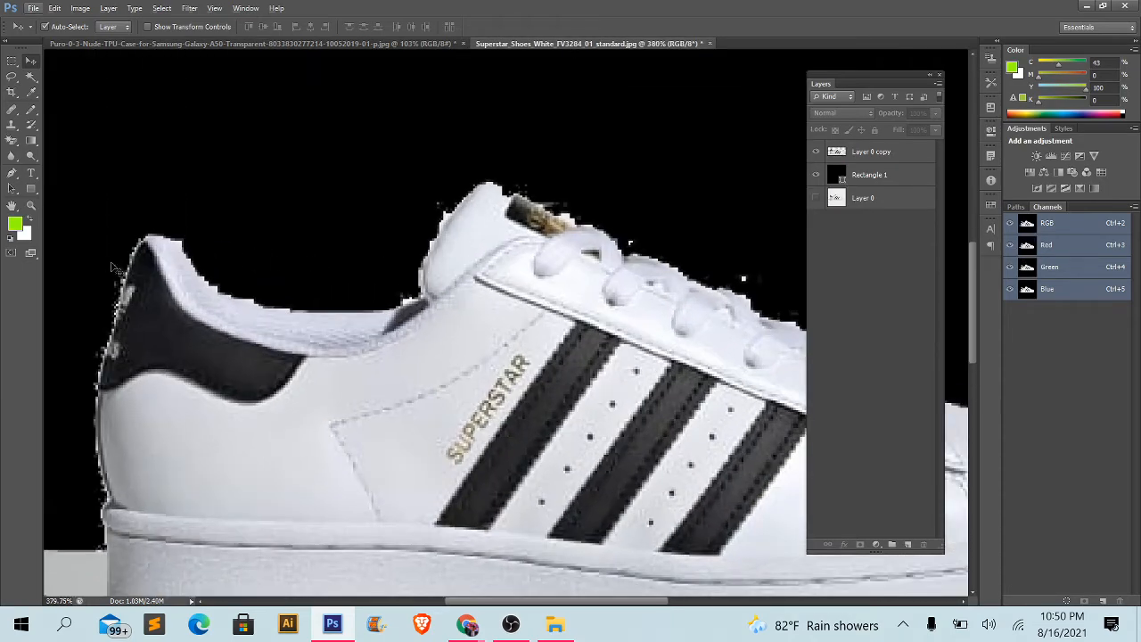
scroll(340, 282, "down", 2)
scroll(314, 327, "up", 3)
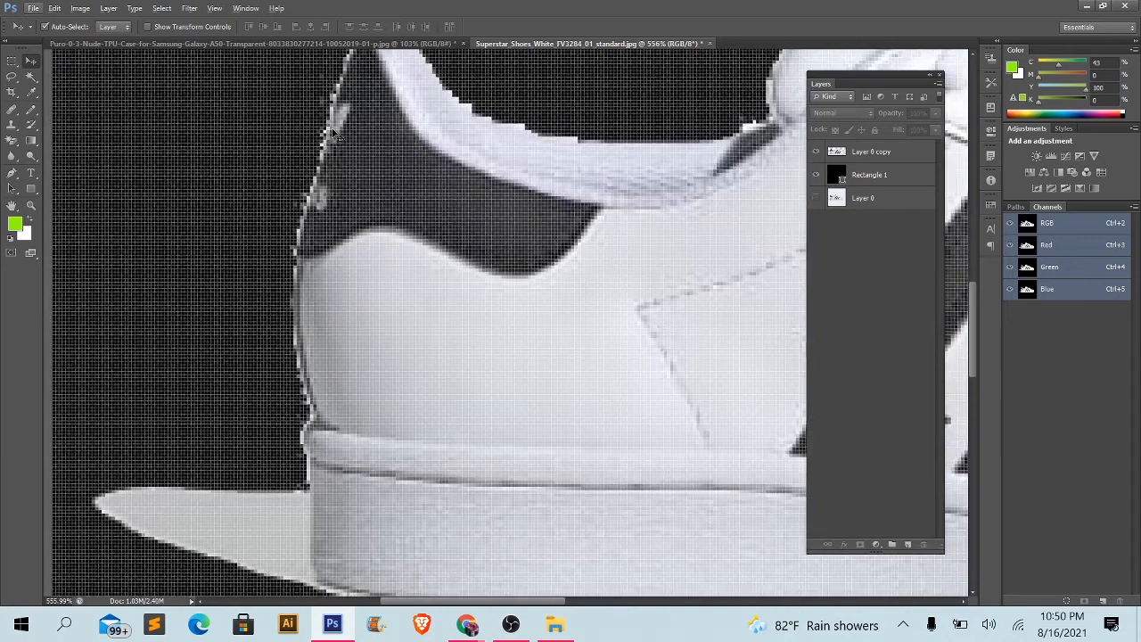
scroll(336, 133, "down", 3)
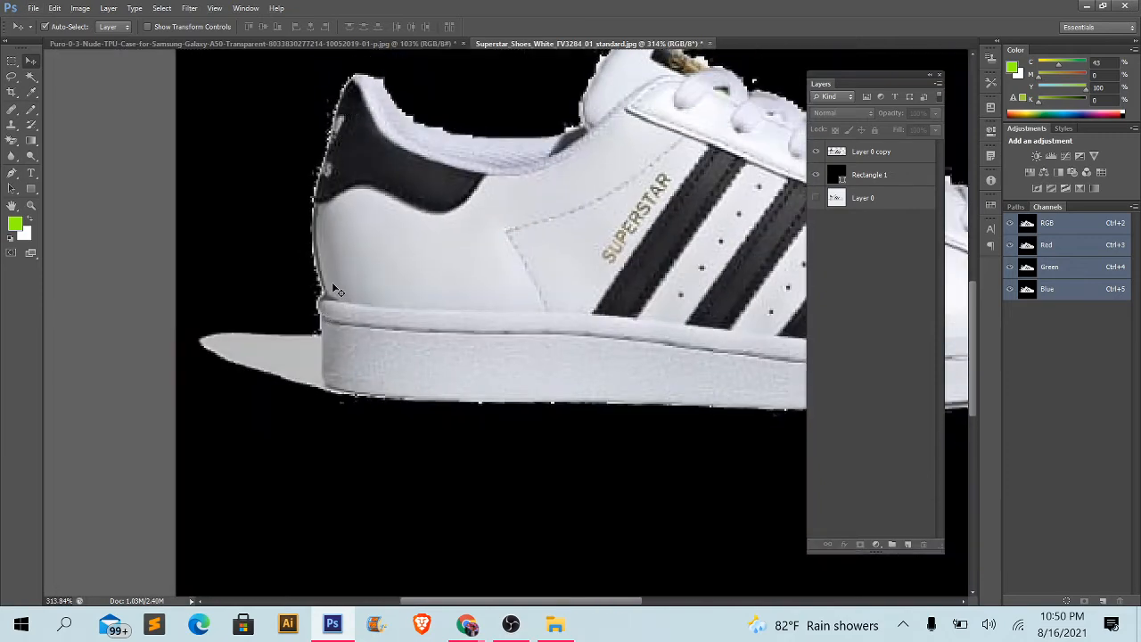
left_click_drag(346, 213, 341, 282)
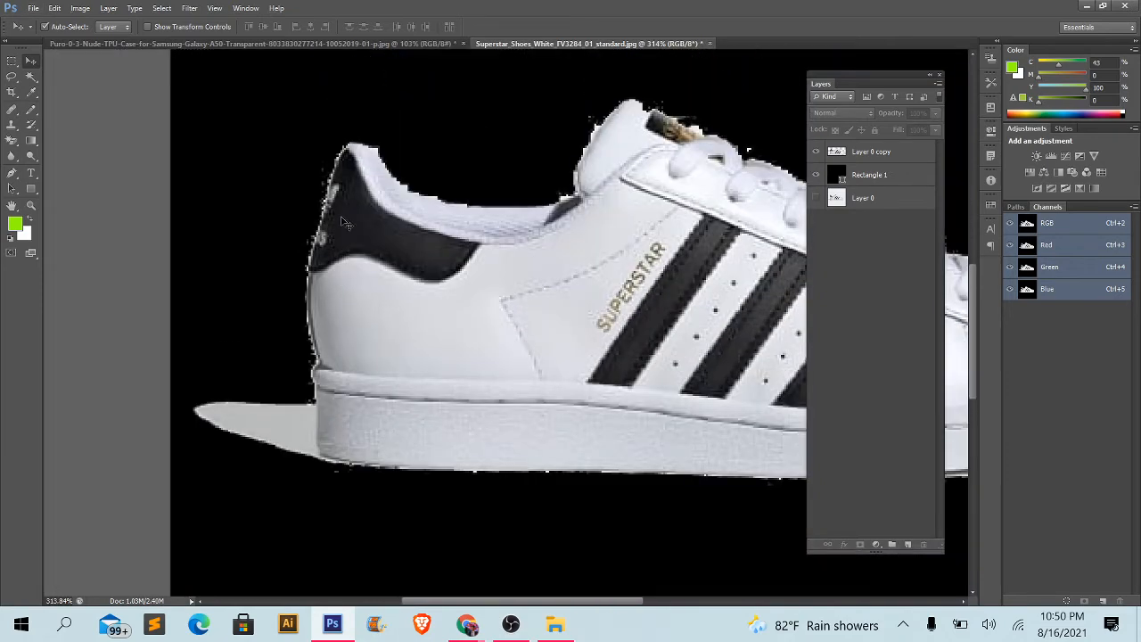
scroll(384, 182, "up", 2)
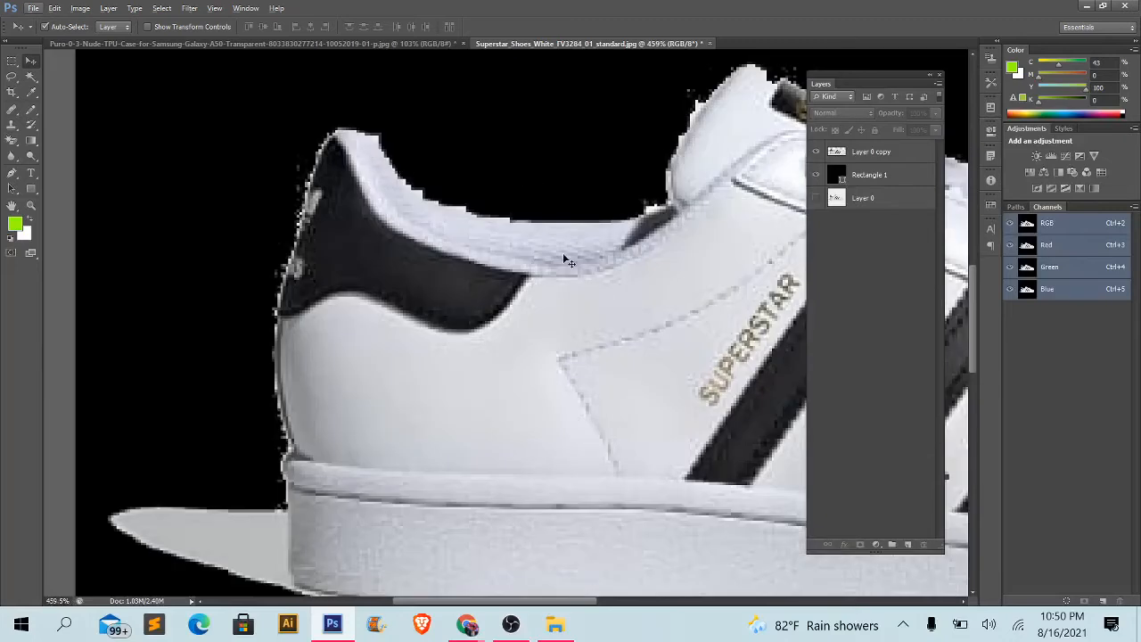
left_click_drag(560, 406, 486, 403)
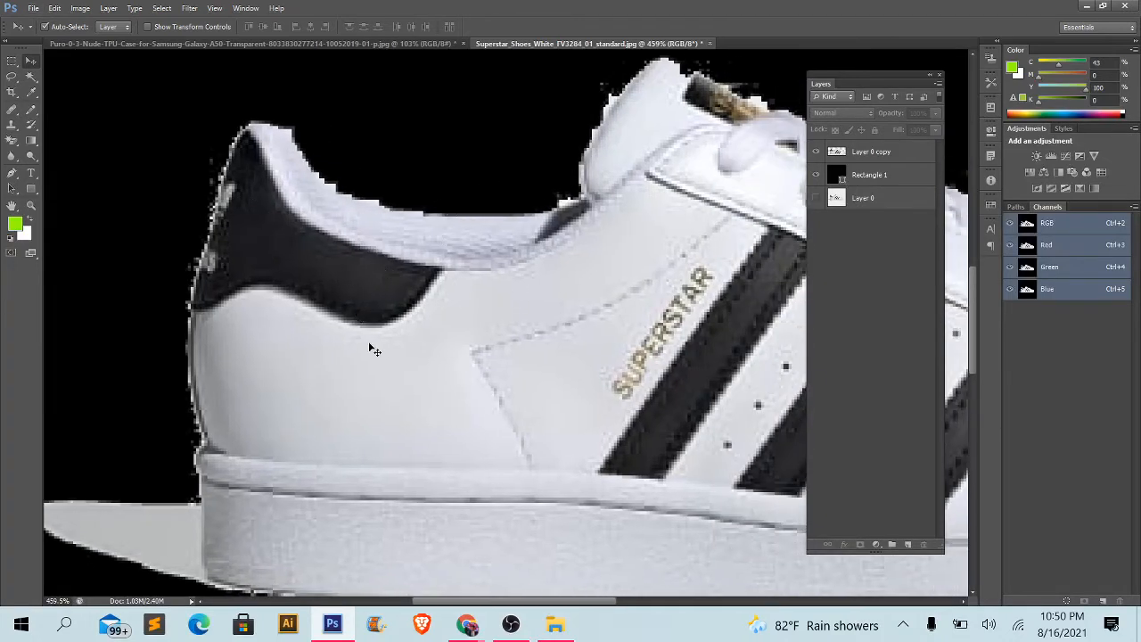
left_click_drag(311, 265, 347, 235)
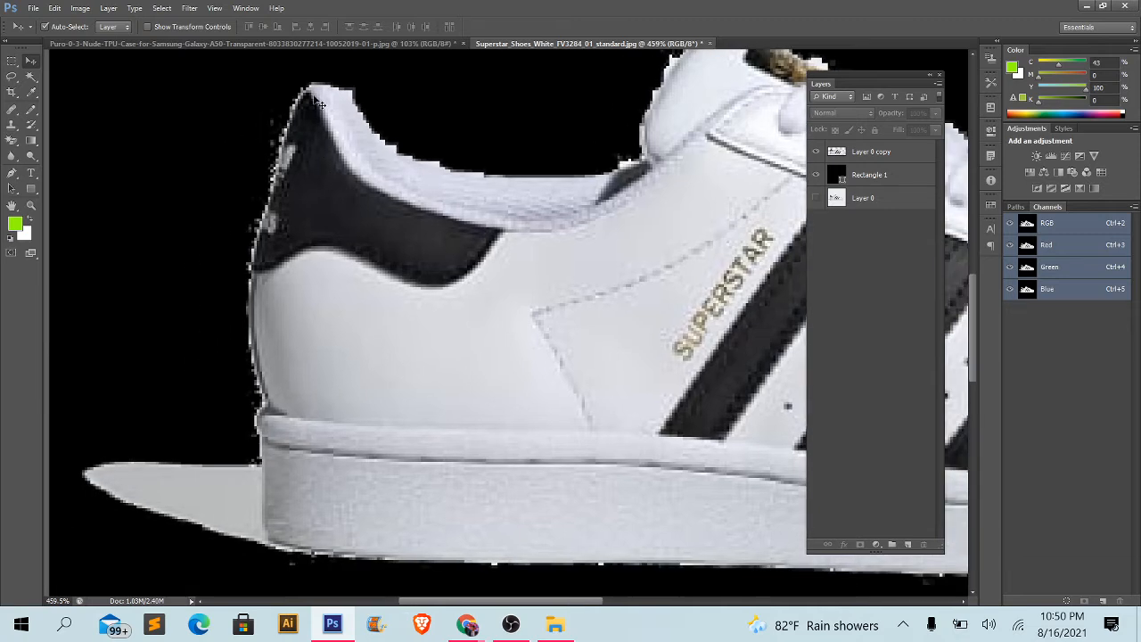
- Examine the shoe cutout's tongue, laces and toe edges up close, and view the whole shoe again
scroll(278, 384, "down", 5)
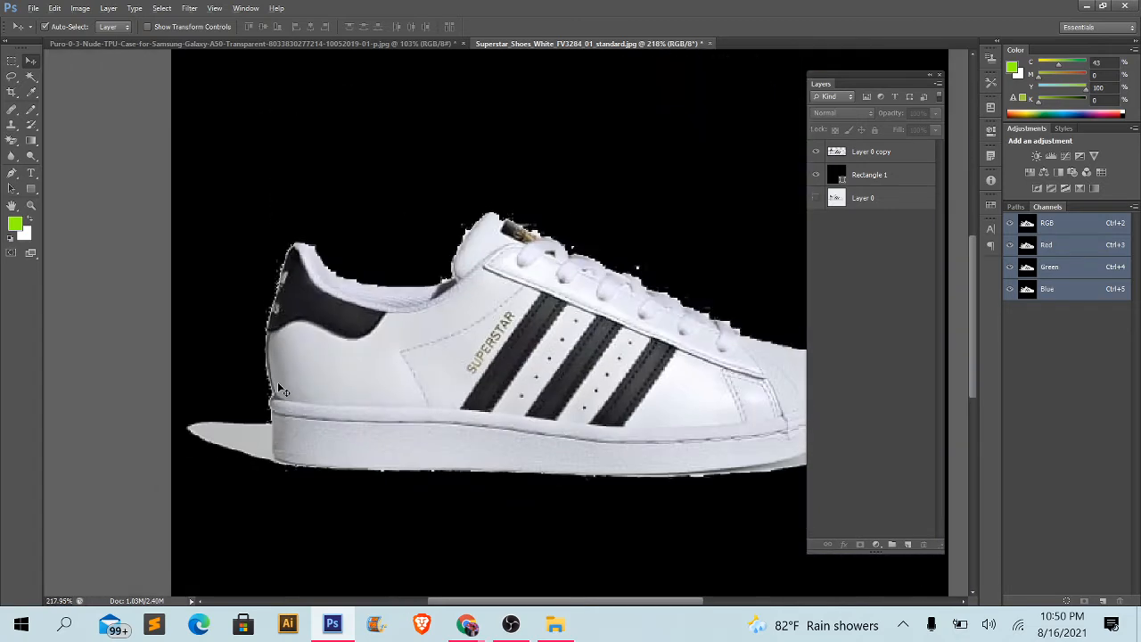
scroll(802, 338, "up", 3)
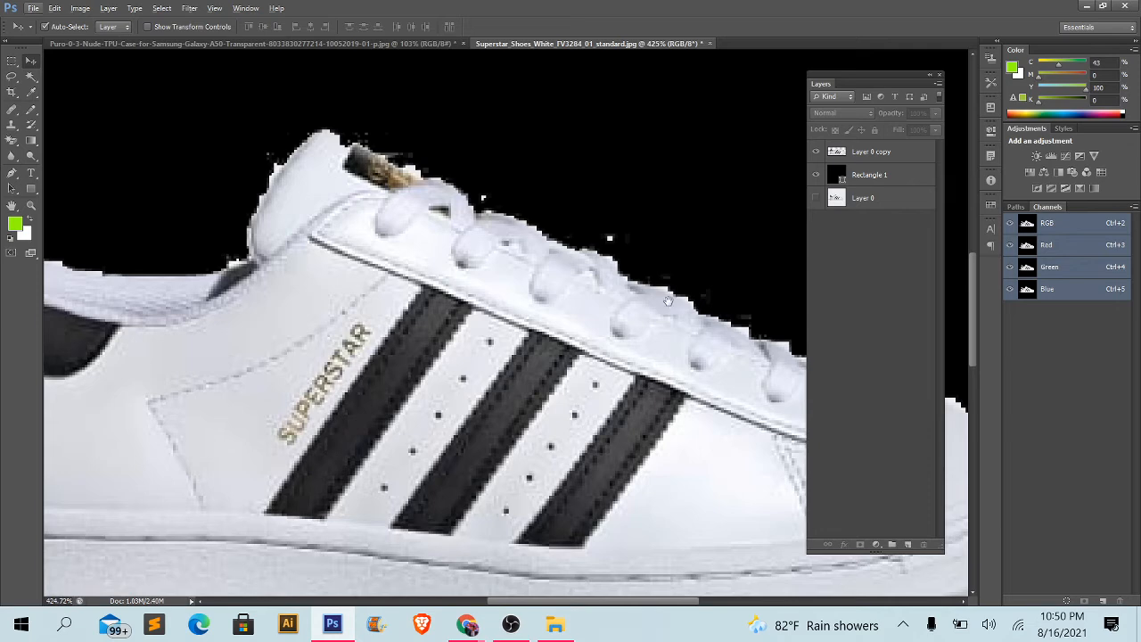
scroll(539, 267, "up", 2)
left_click_drag(638, 337, 398, 177)
scroll(434, 440, "down", 5)
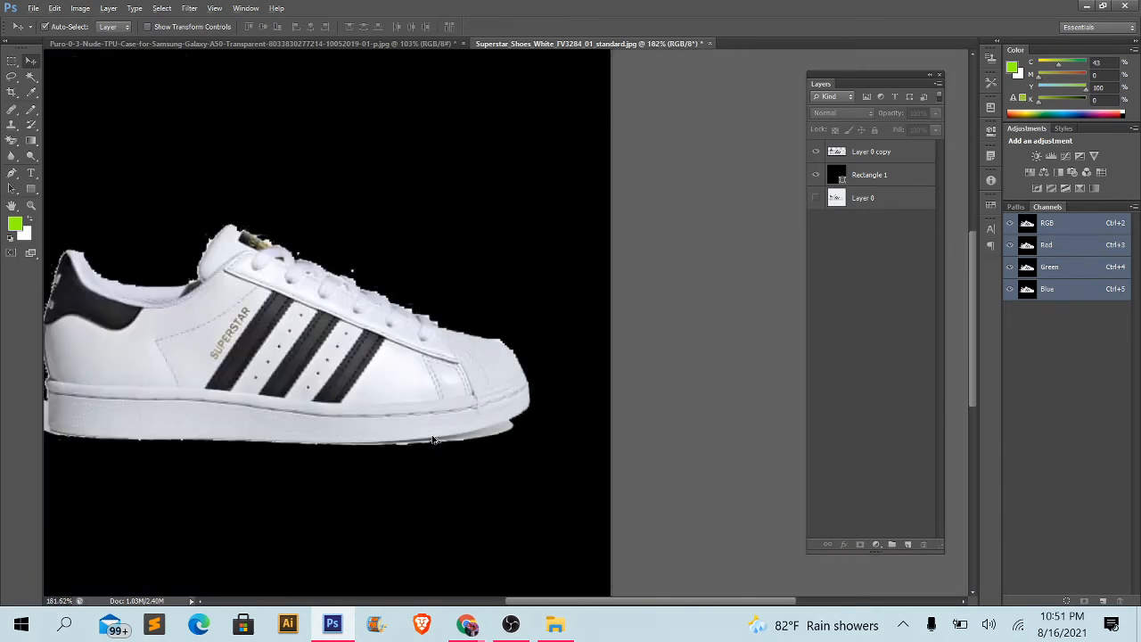
scroll(436, 439, "down", 1)
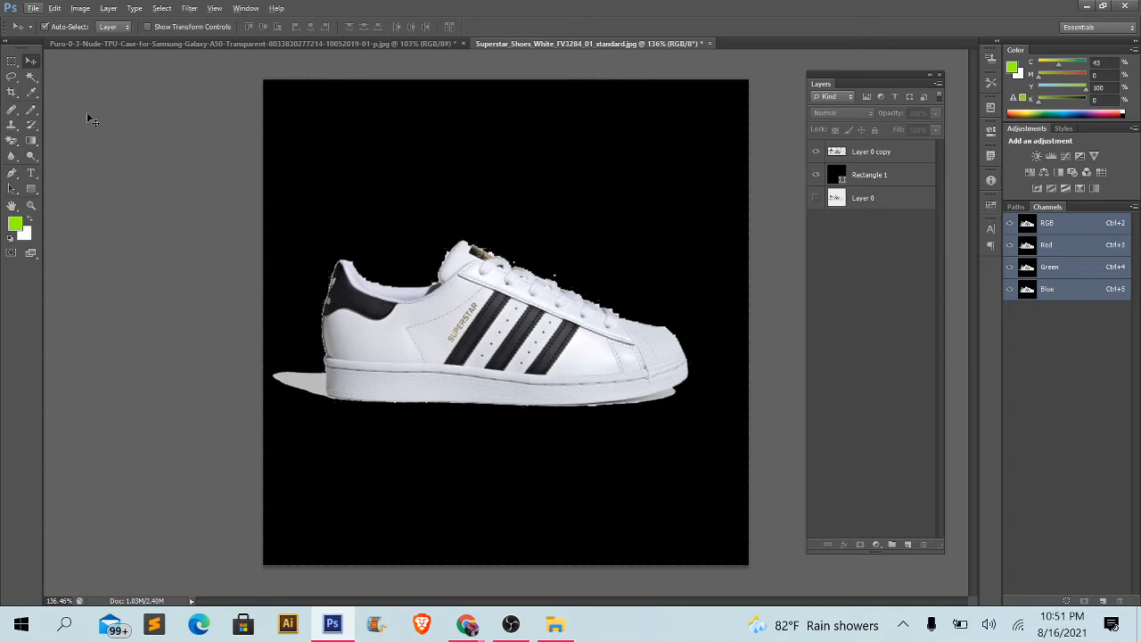
- Delete Layer 0 copy and Rectangle 1 from the shoe document and make the original Layer 0 visible
left_click(36, 78)
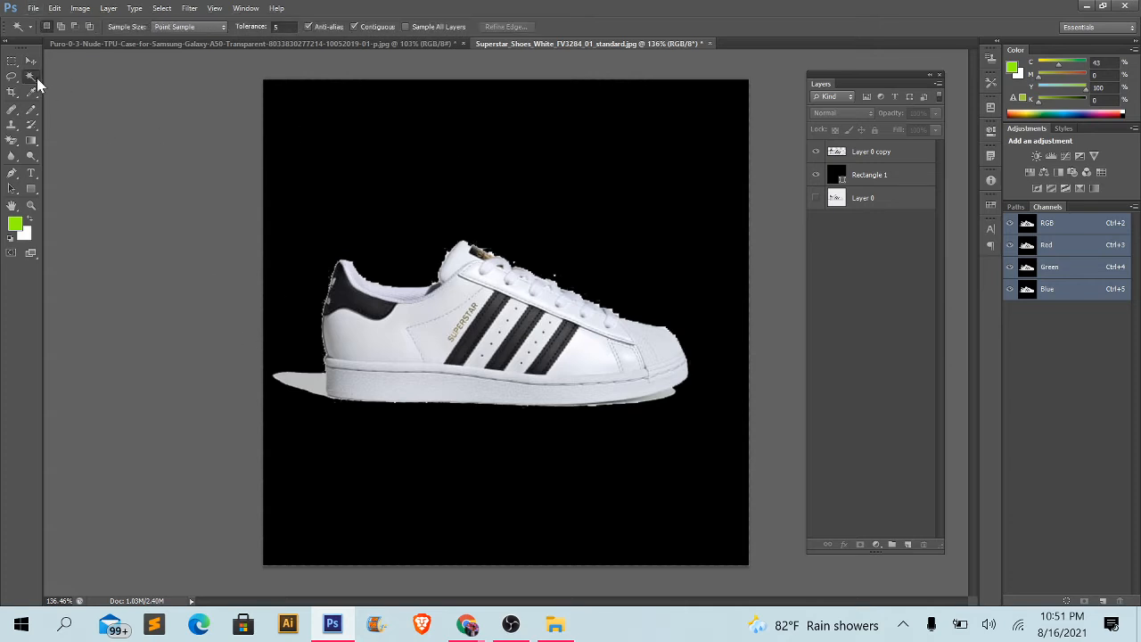
left_click(31, 60)
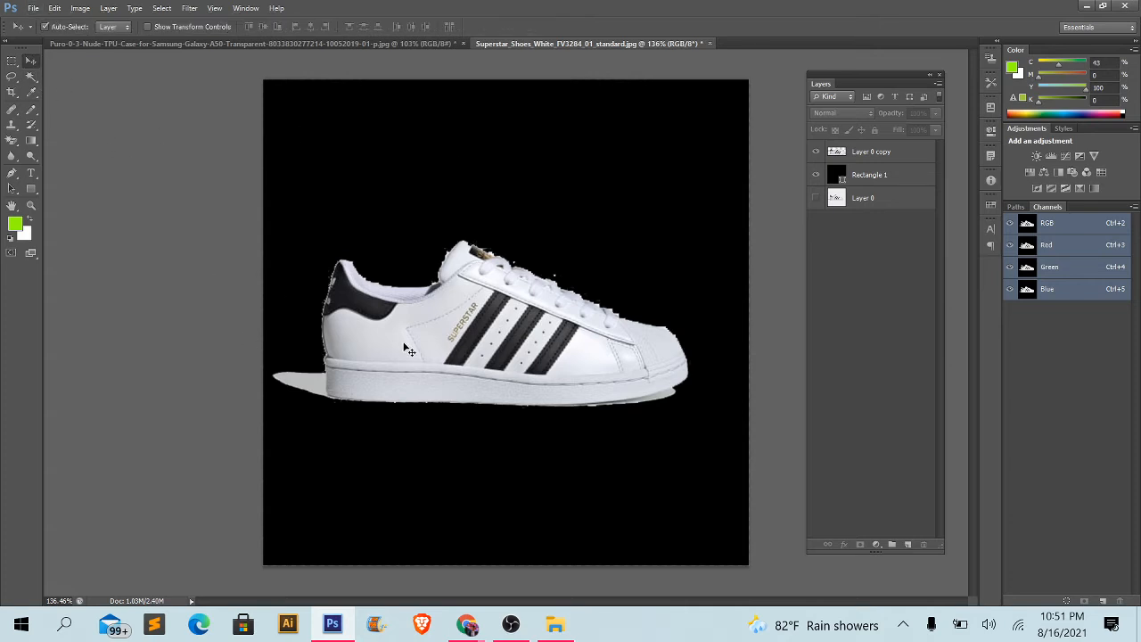
left_click(443, 339)
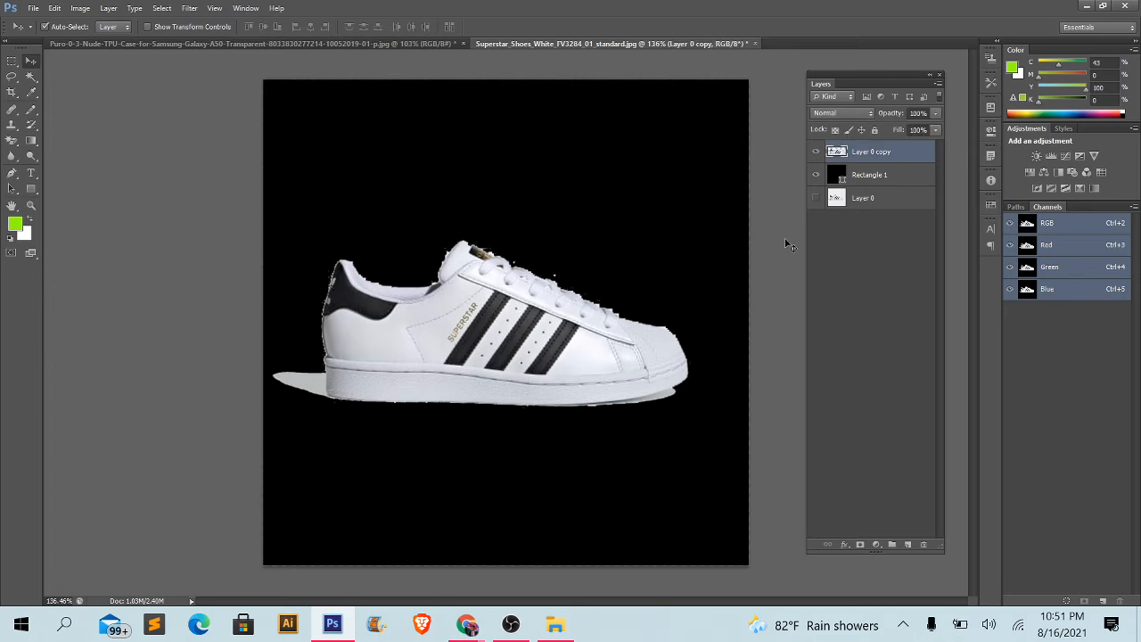
key("Delete")
key("Delete")
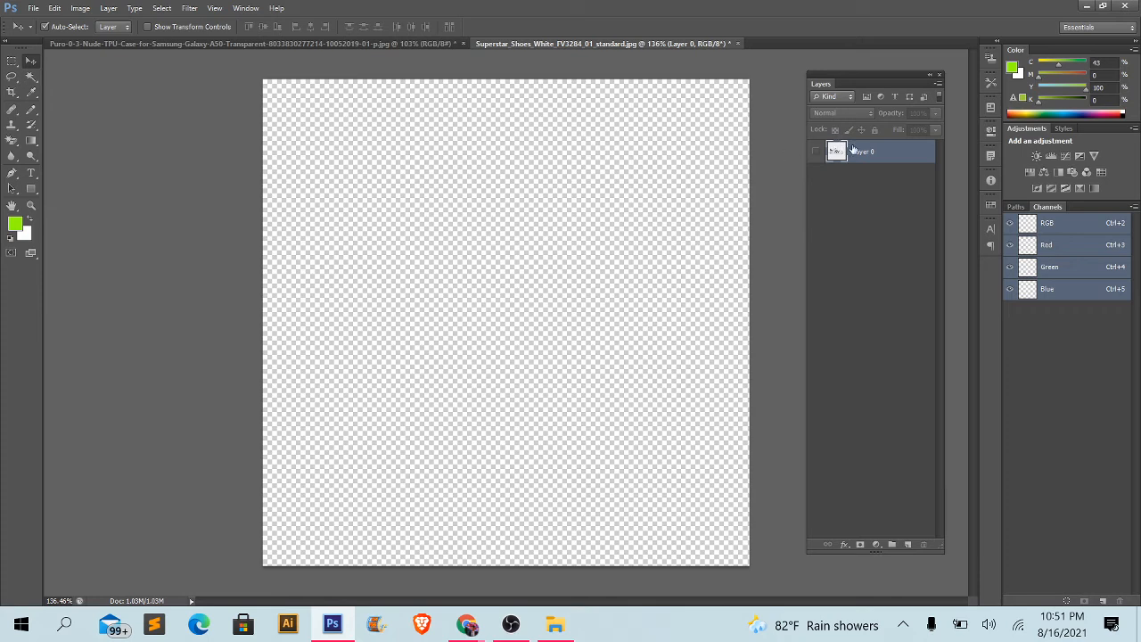
left_click(815, 152)
- In the Samsung phone document, delete Layer 0 copy and the black Rectangle 1, and make the original Layer 0 visible
left_click(364, 43)
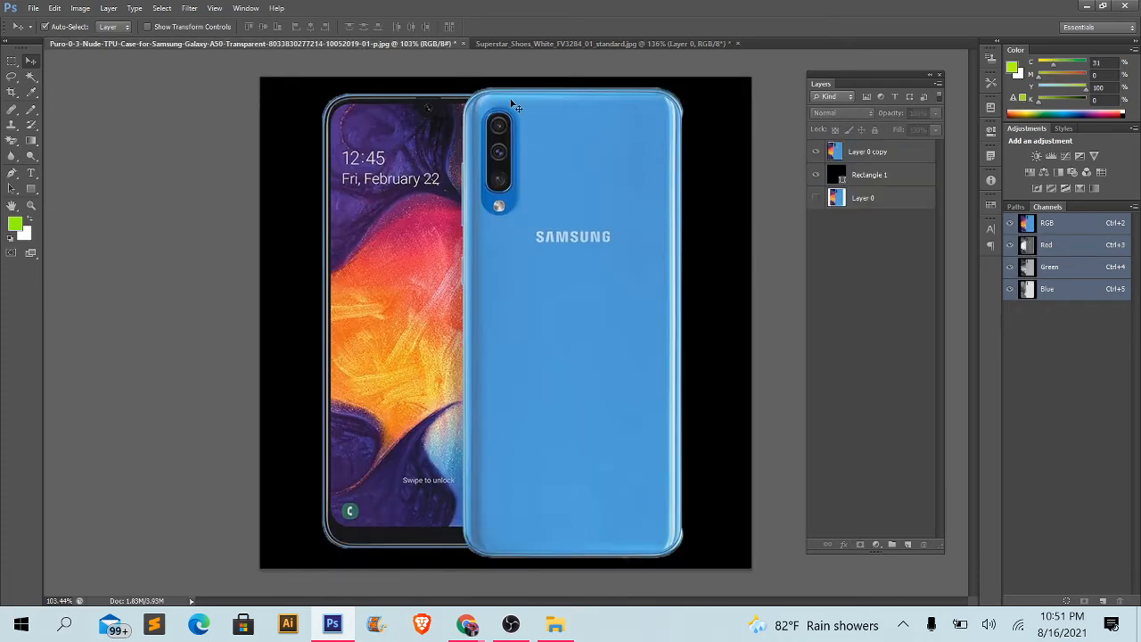
left_click(853, 151)
key("Delete")
key("Delete")
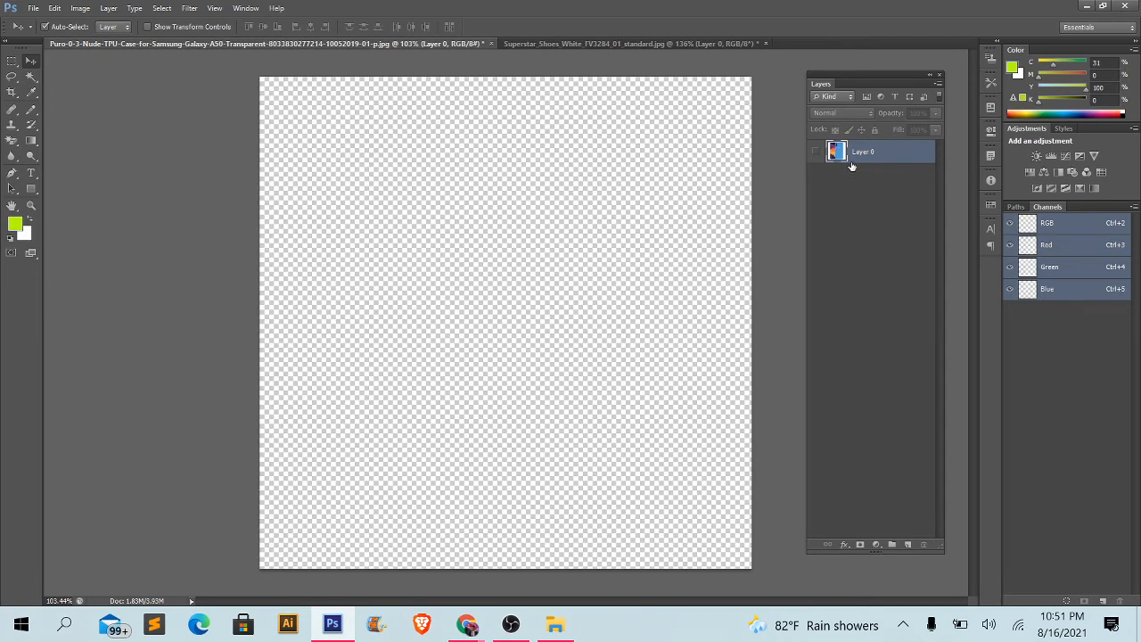
left_click(815, 151)
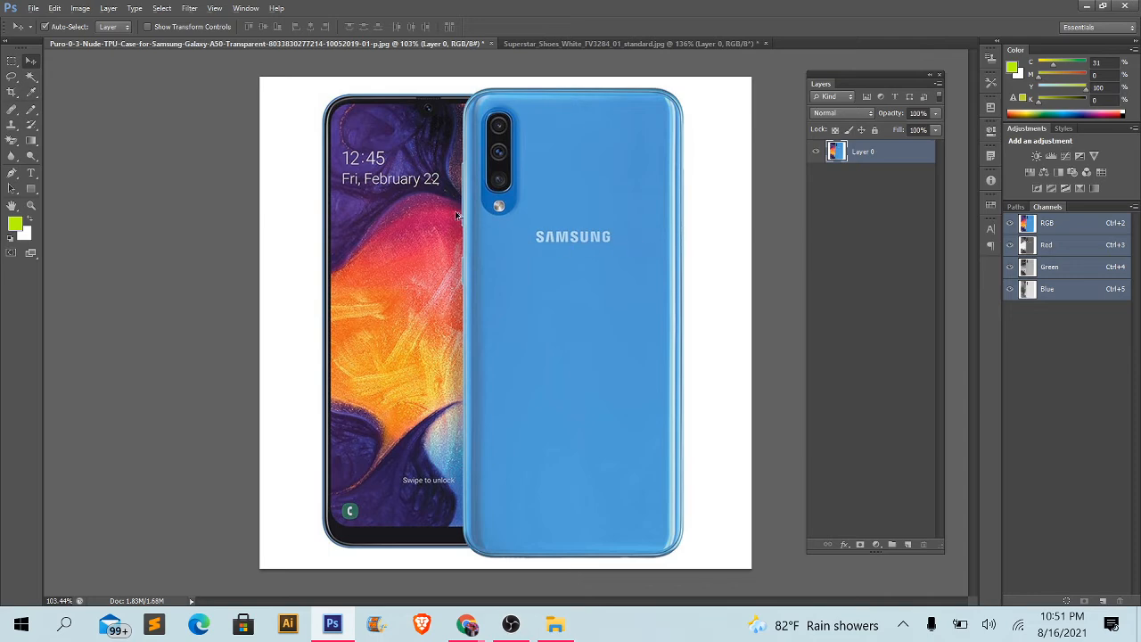
scroll(456, 215, "up", 1)
scroll(456, 215, "down", 1)
left_click(569, 44)
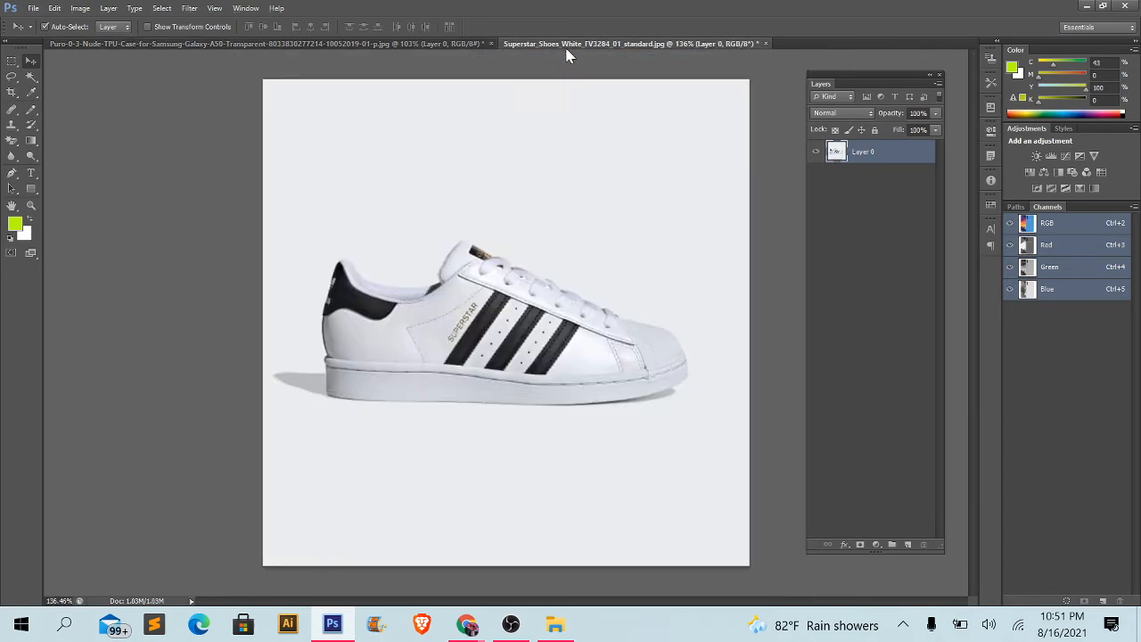
left_click(287, 48)
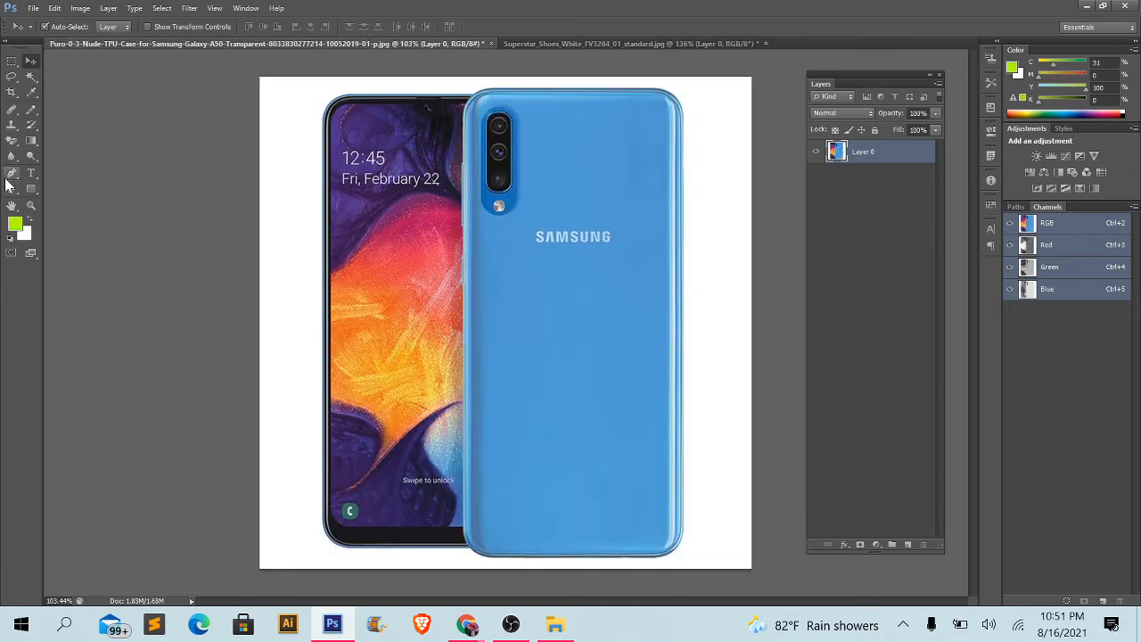
- Activate the Pen Tool and set its drawing mode to Path
left_click(10, 176)
right_click(9, 176)
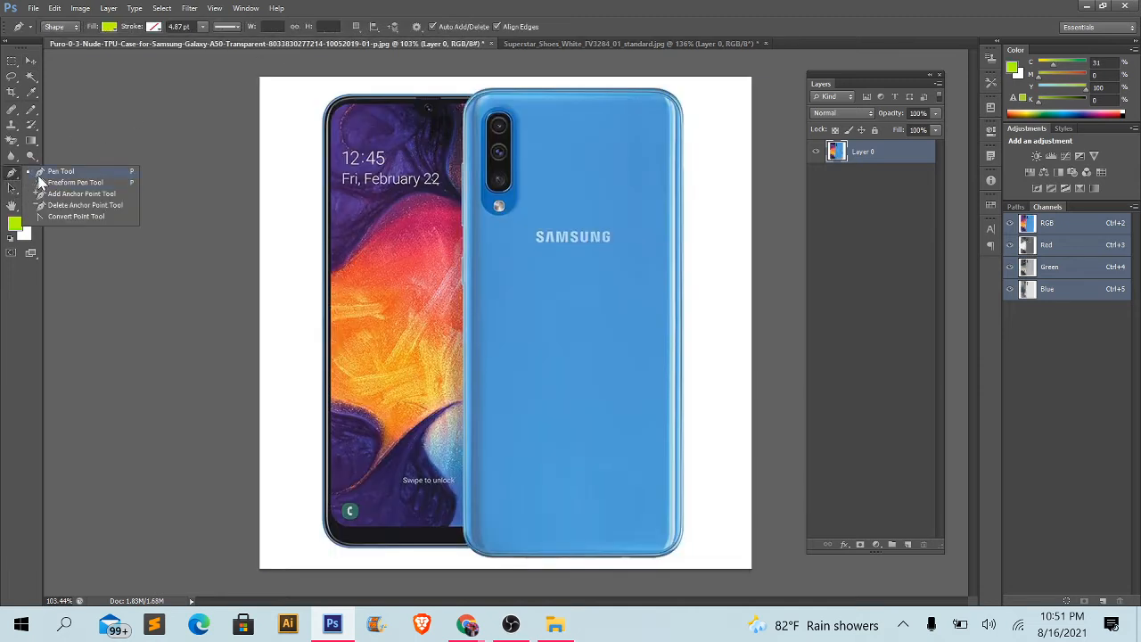
left_click(38, 174)
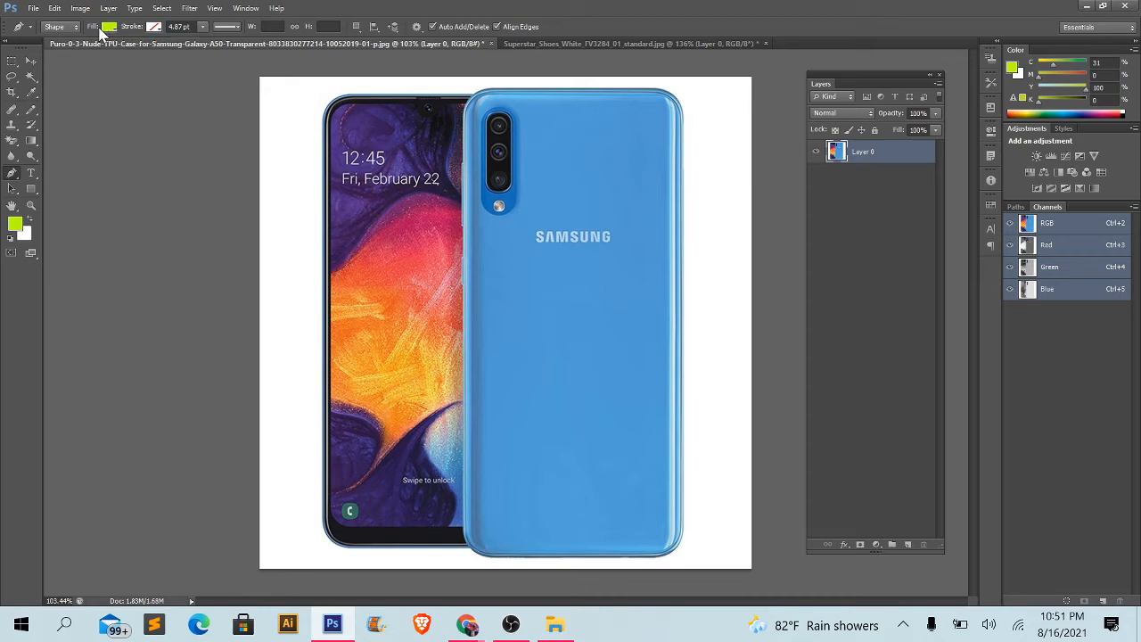
left_click(59, 27)
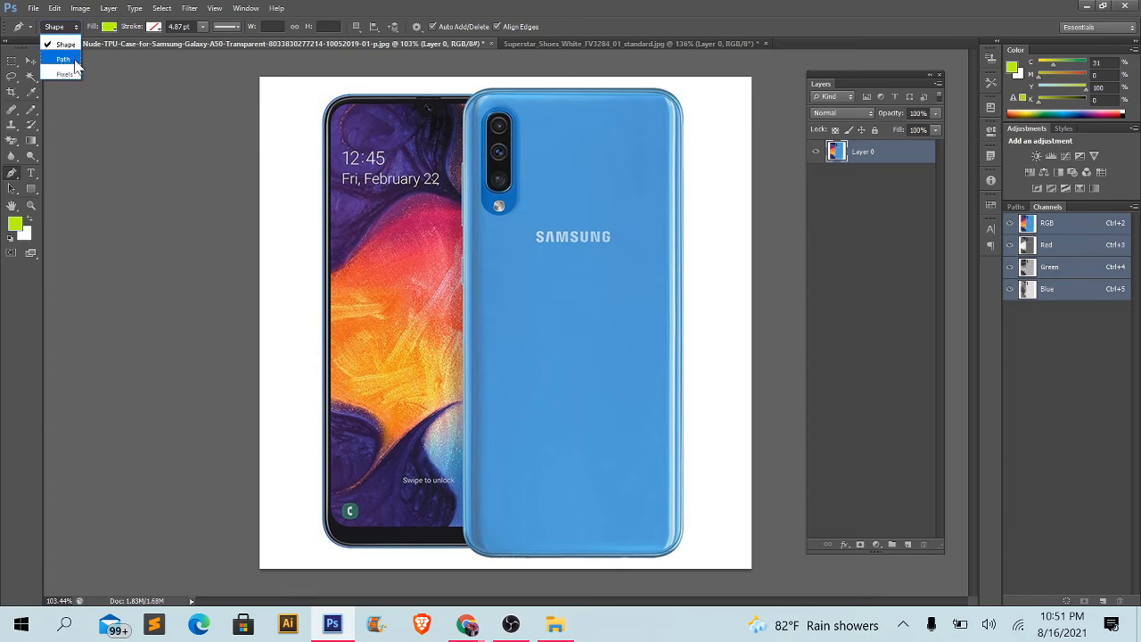
left_click(64, 59)
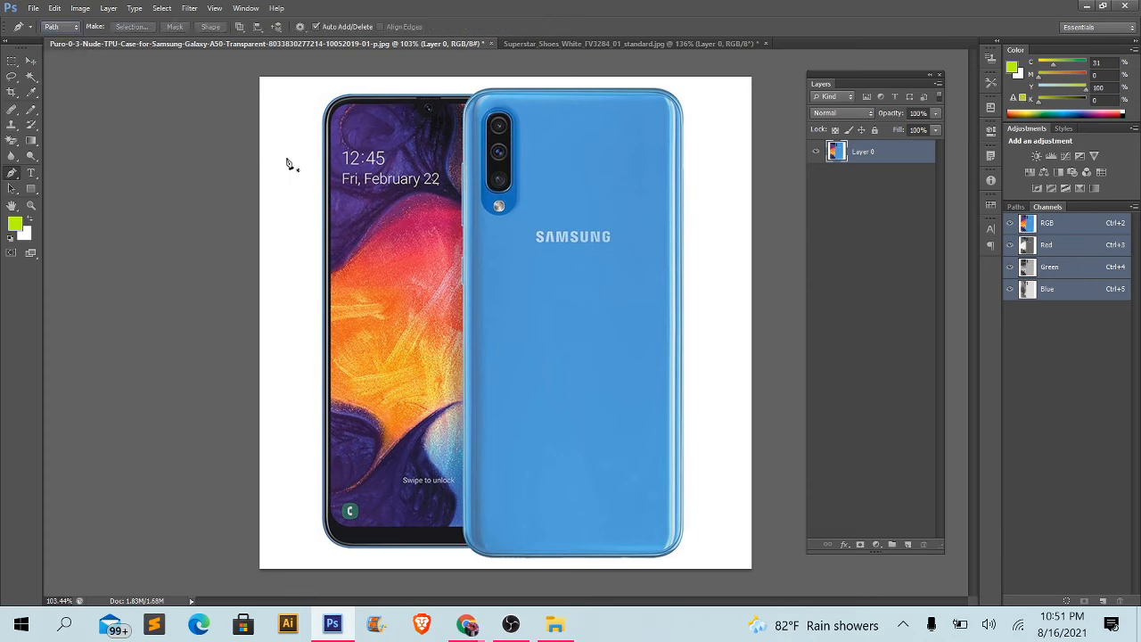
left_click(67, 24)
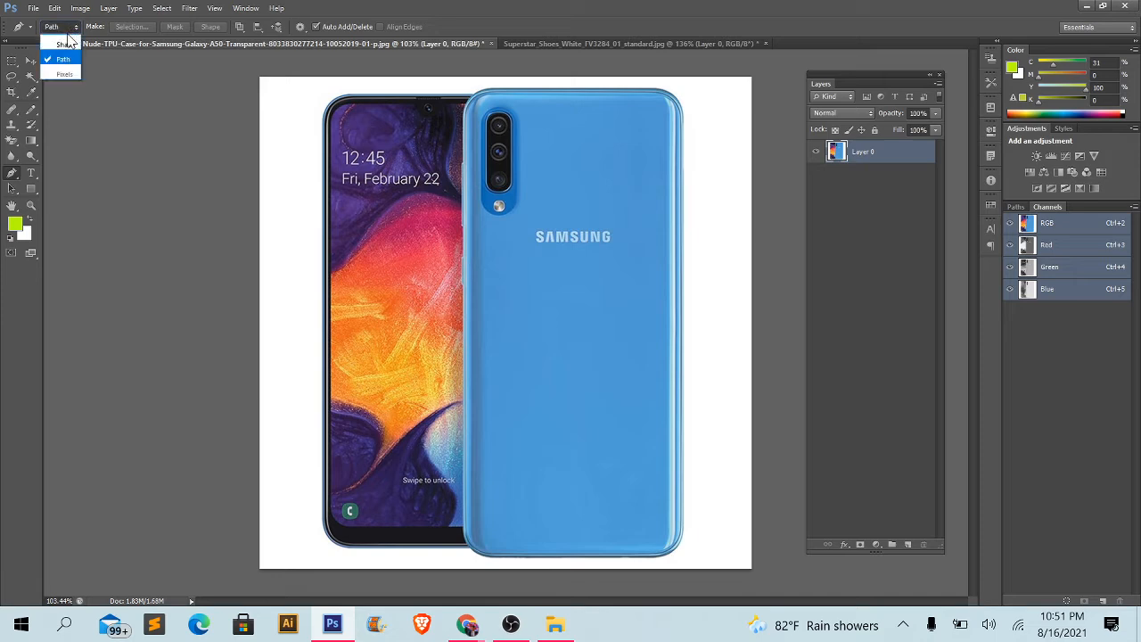
left_click(62, 43)
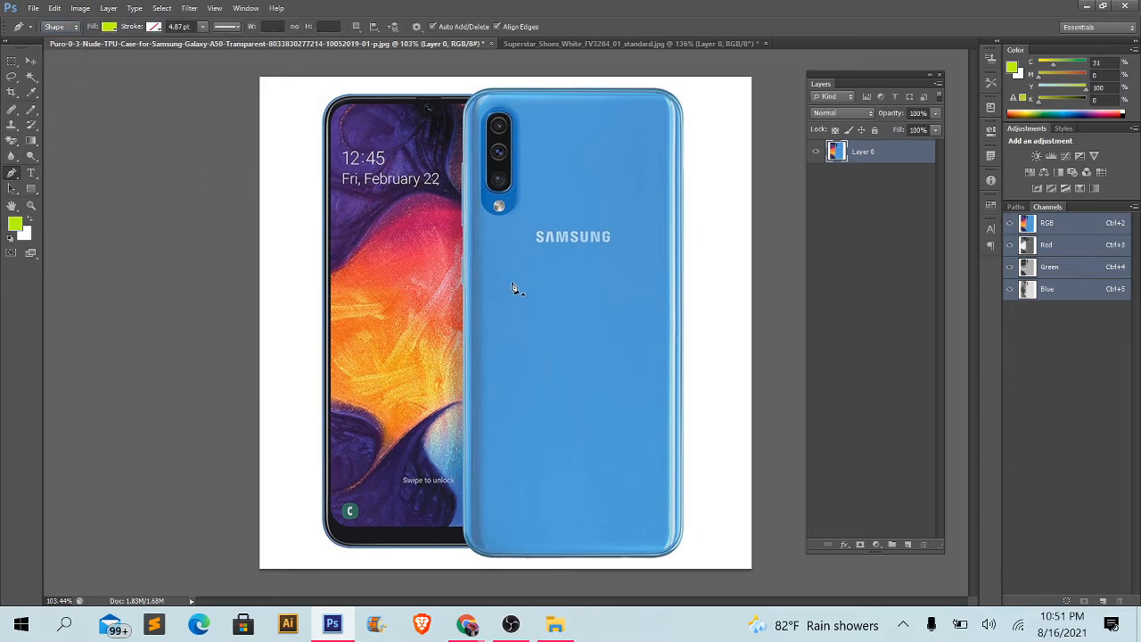
left_click(49, 32)
left_click(64, 61)
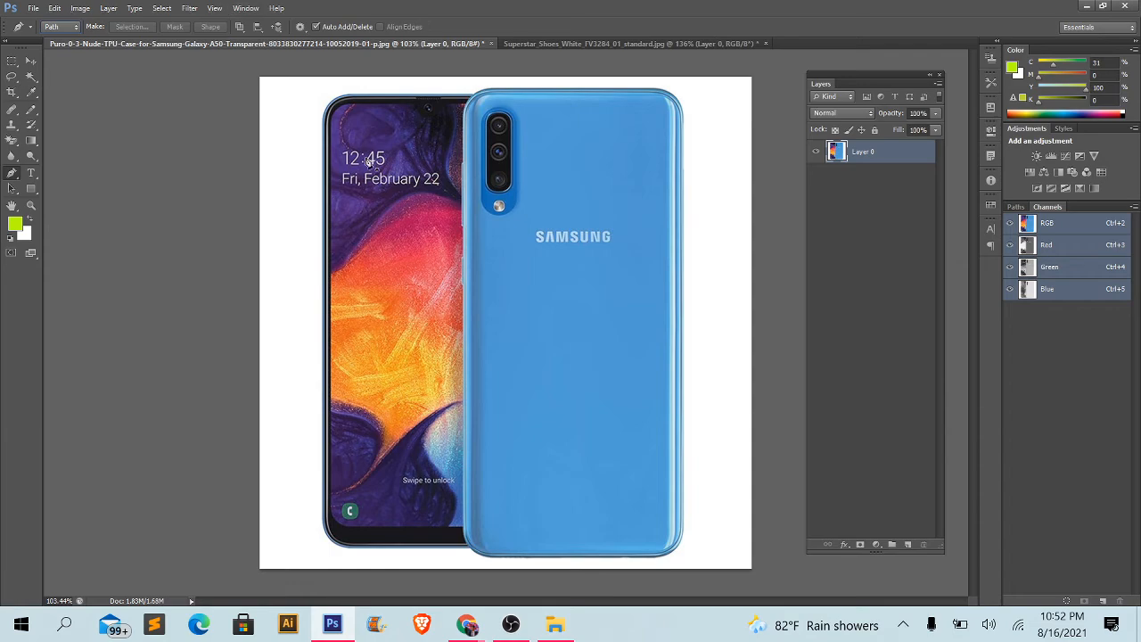
- Duplicate the phone's Layer 0 and hide the original layer
scroll(368, 161, "up", 5)
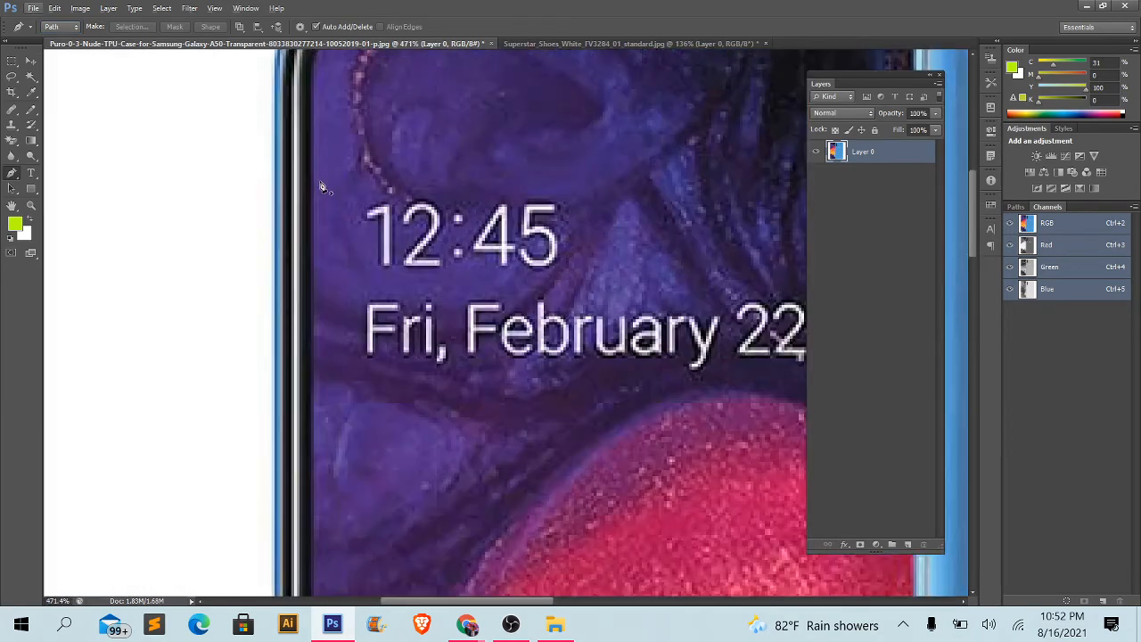
left_click_drag(346, 96, 352, 406)
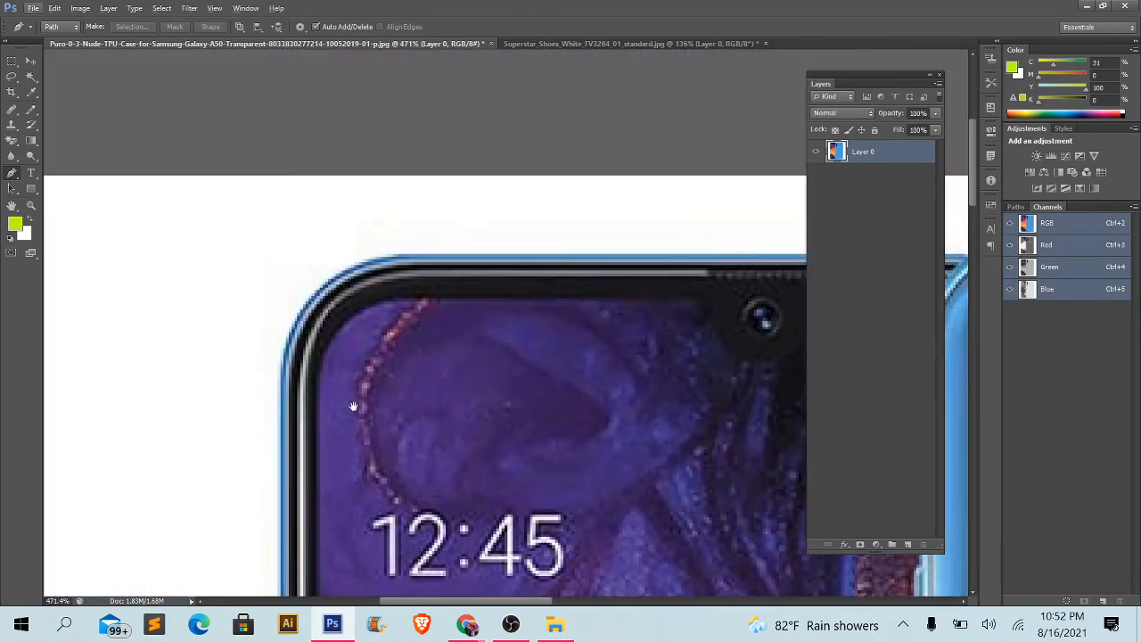
scroll(335, 409, "up", 5)
left_click_drag(404, 377, 436, 357)
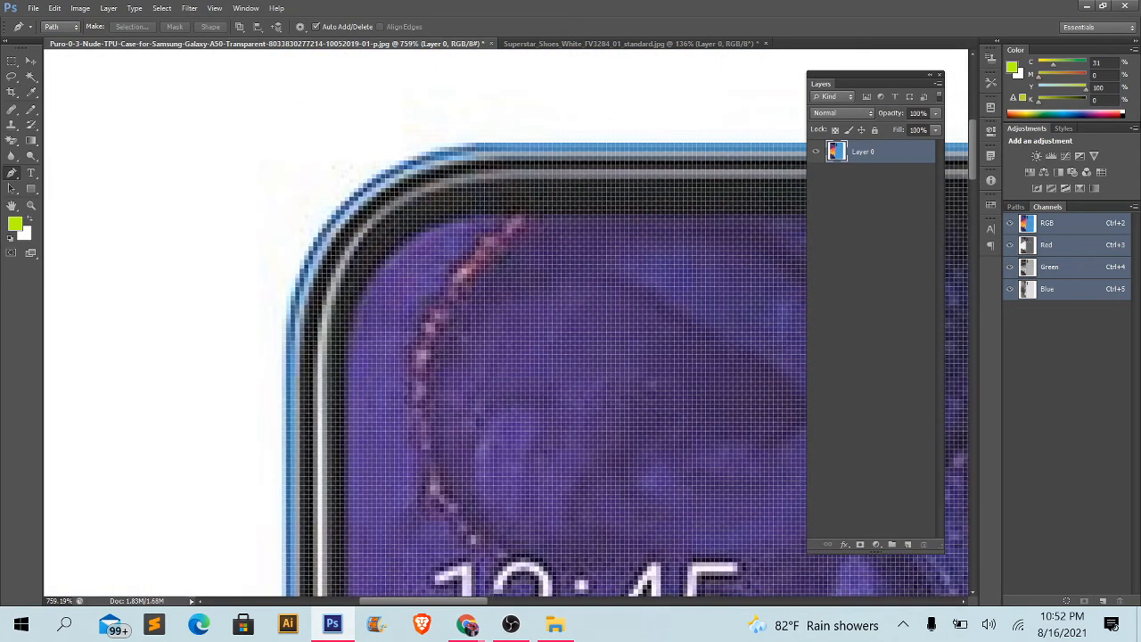
key("ctrl+j")
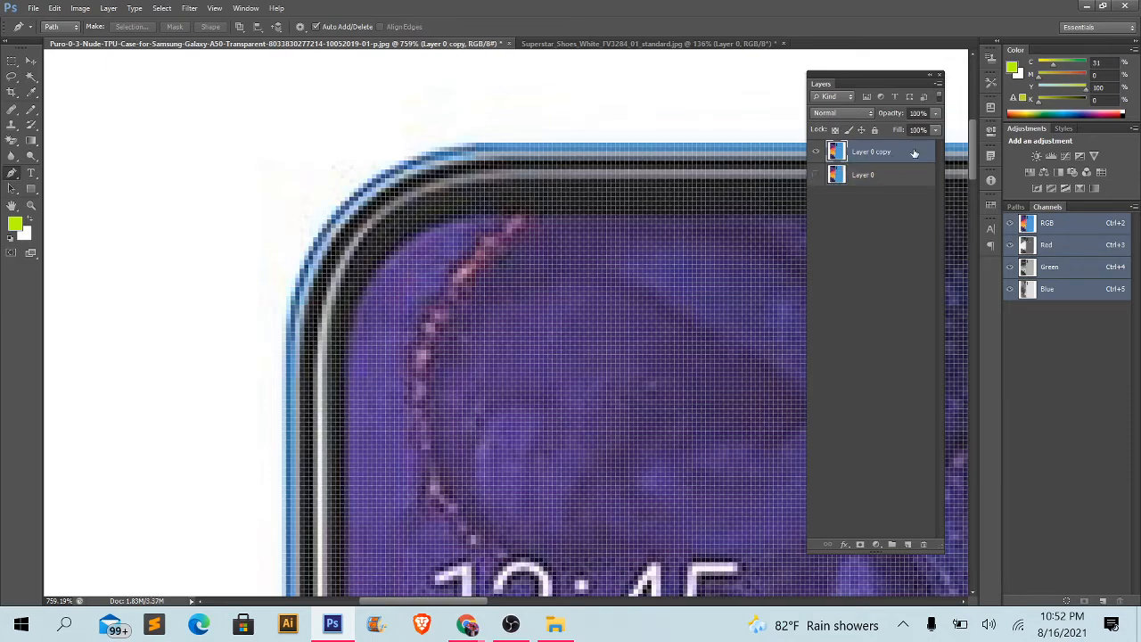
- Start the path at the front phone's upper-left corner, curve it onto the top edge and remove the outgoing handle
scroll(309, 304, "up", 1)
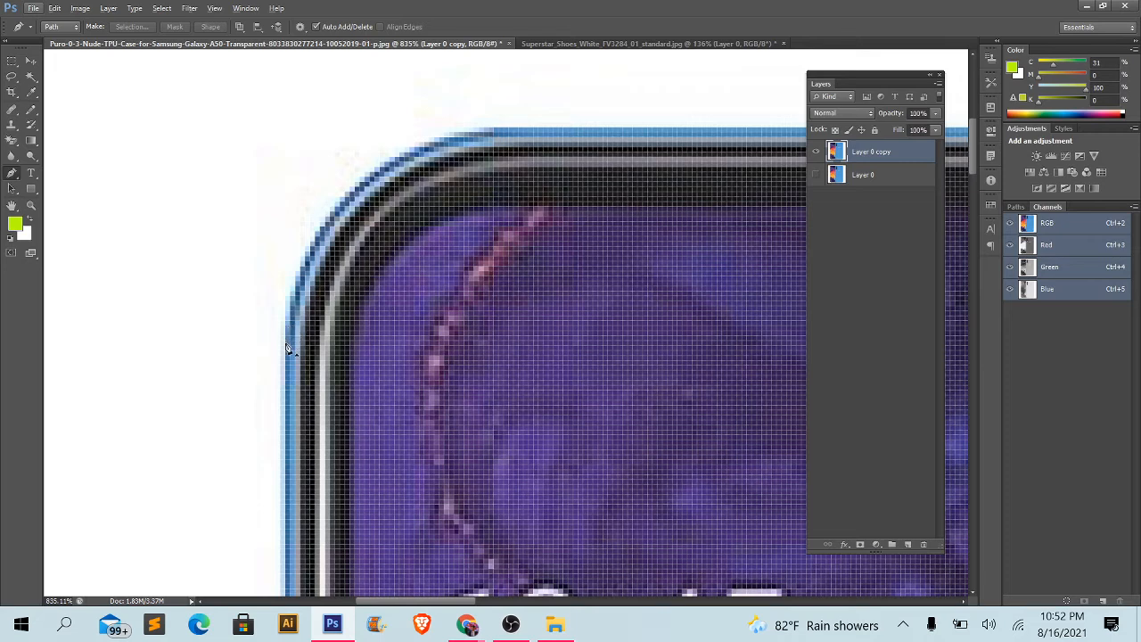
left_click_drag(285, 331, 283, 98)
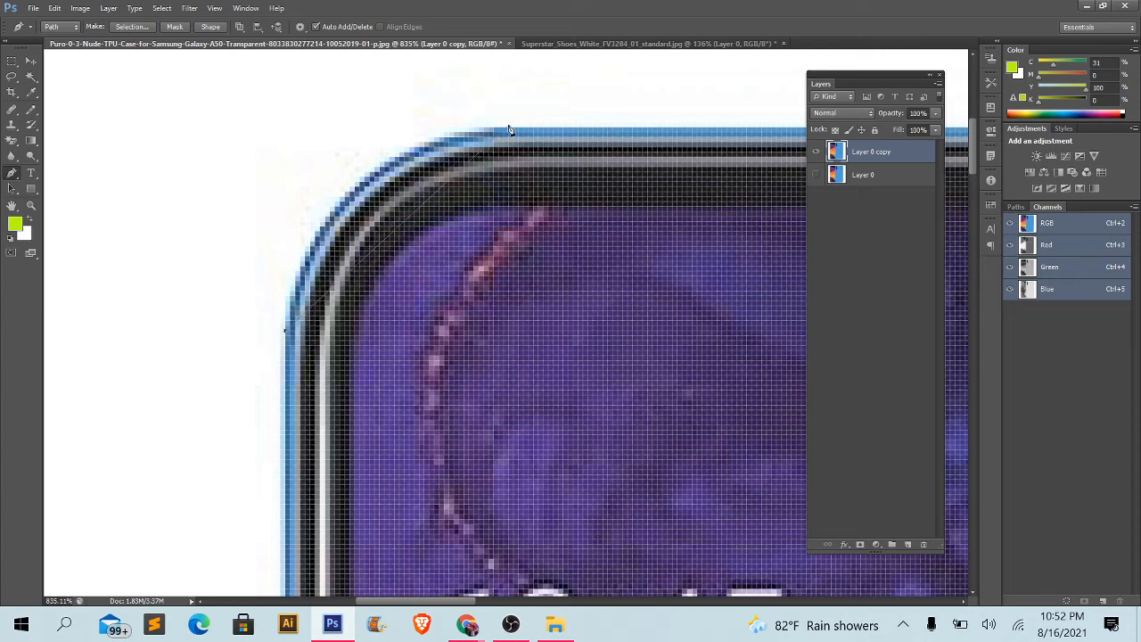
left_click_drag(504, 127, 706, 113)
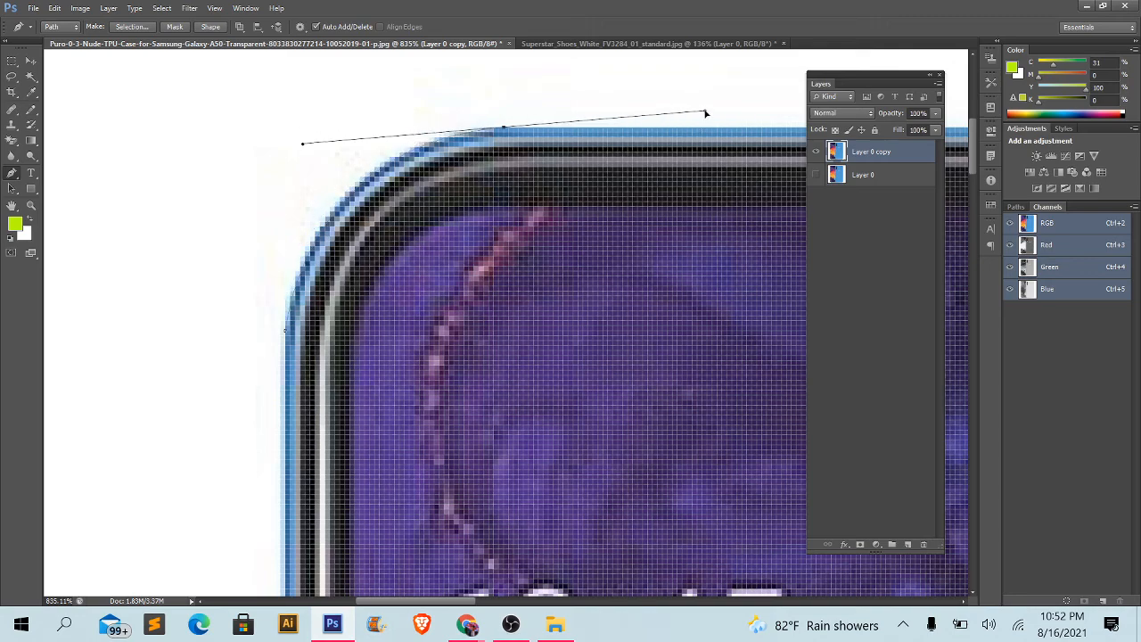
left_click_drag(612, 200, 329, 272)
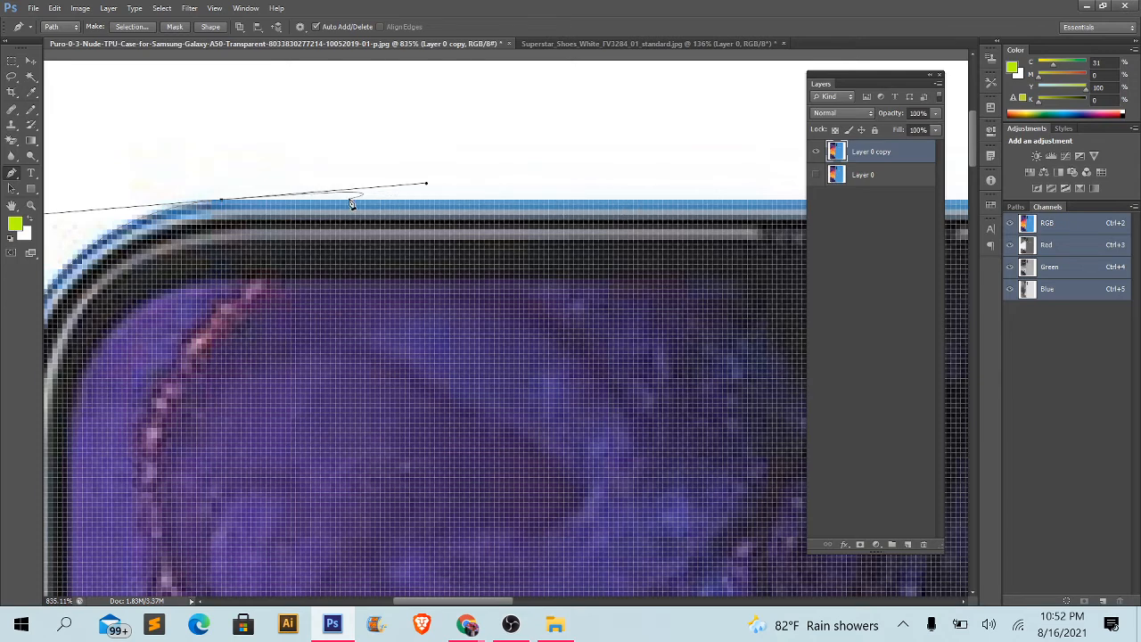
left_click(427, 183)
left_click(223, 202, "alt")
- Extend the path with straight segments along the front phone's top edge to its junction with the blue phone
left_click_drag(640, 235, 472, 224)
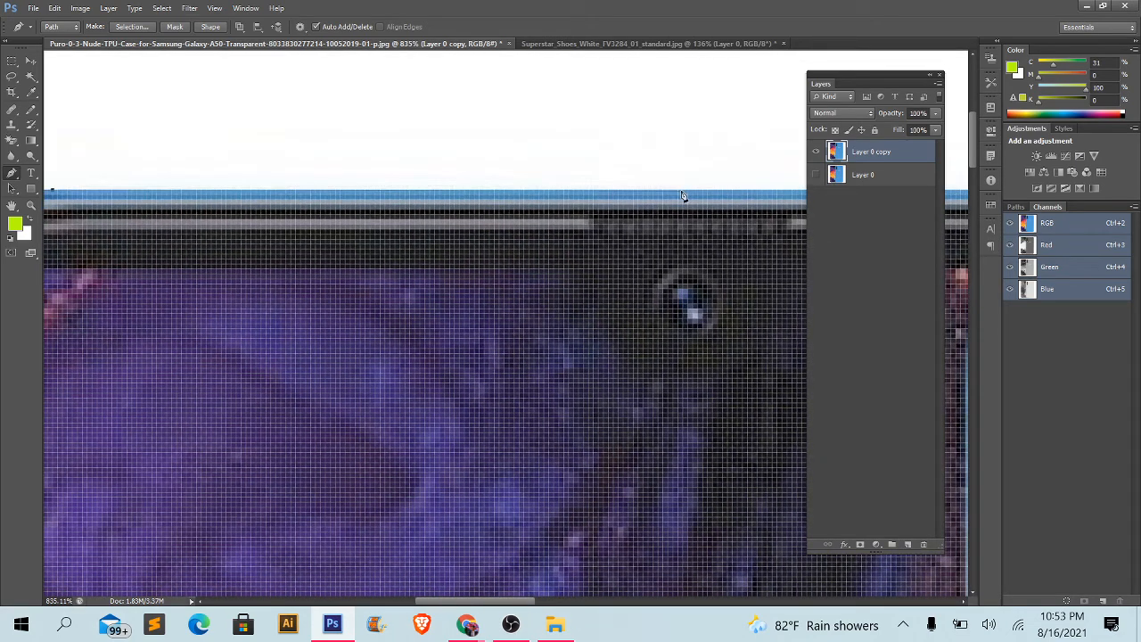
left_click(680, 193)
left_click_drag(682, 190, 175, 197)
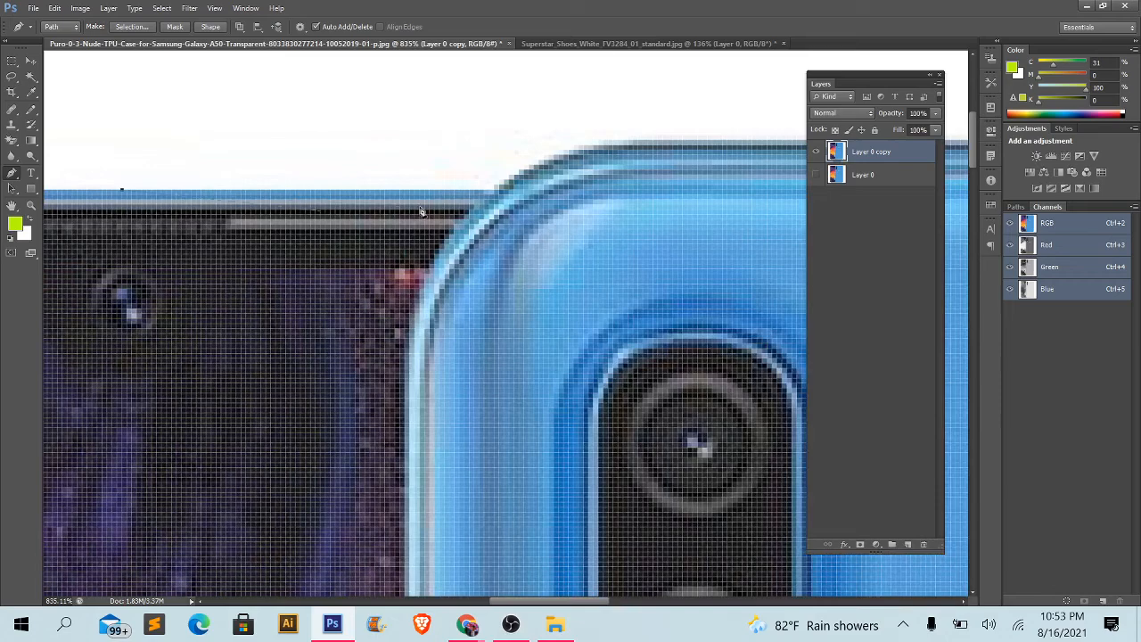
left_click(493, 191)
- Curve the path around the blue phone's upper-left corner and continue it along the blue phone's top edge
left_click_drag(493, 192, 354, 218)
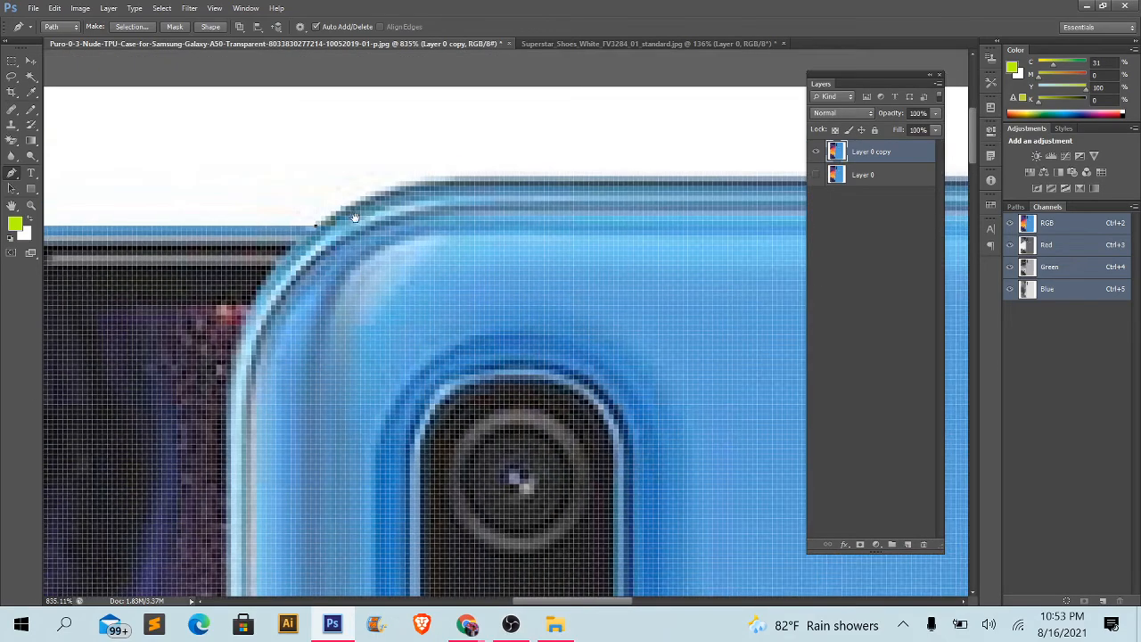
left_click_drag(472, 184, 564, 185)
scroll(473, 185, "down", 2)
left_click_drag(589, 224, 258, 249)
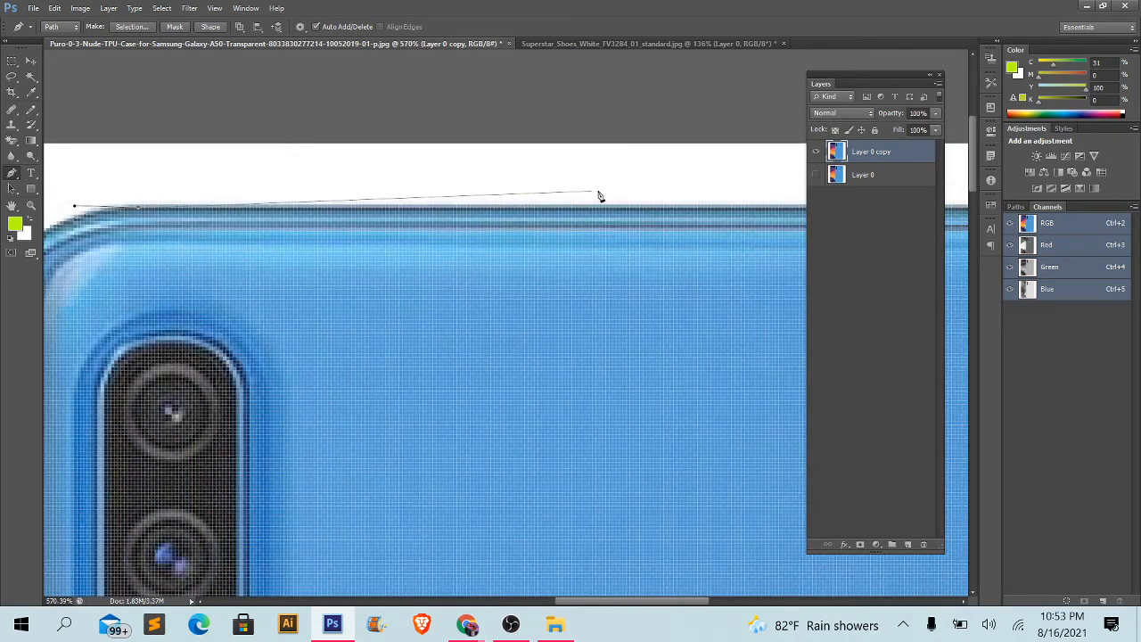
left_click(624, 209)
- Curve the path around the blue phone's upper-right corner and remove the outgoing handle
left_click_drag(625, 209, 148, 244)
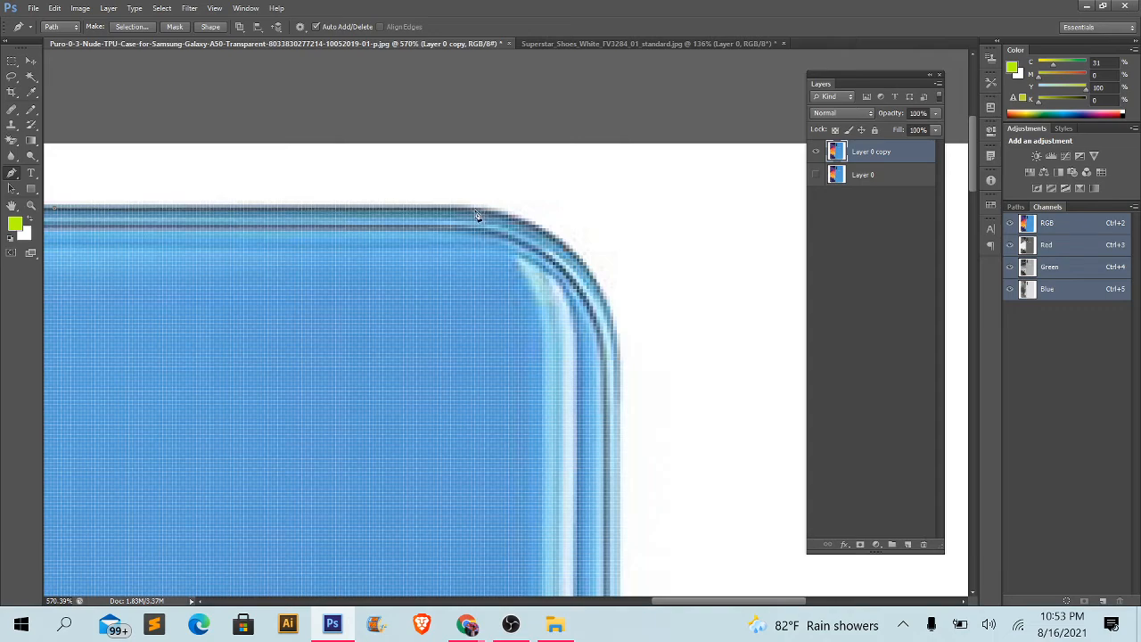
left_click_drag(633, 382, 613, 479)
left_click_drag(612, 434, 581, 264)
left_click(604, 141, "alt")
- Extend the path straight down the blue phone's right edge to the start of its lower-right corner
left_click_drag(589, 454, 579, 302)
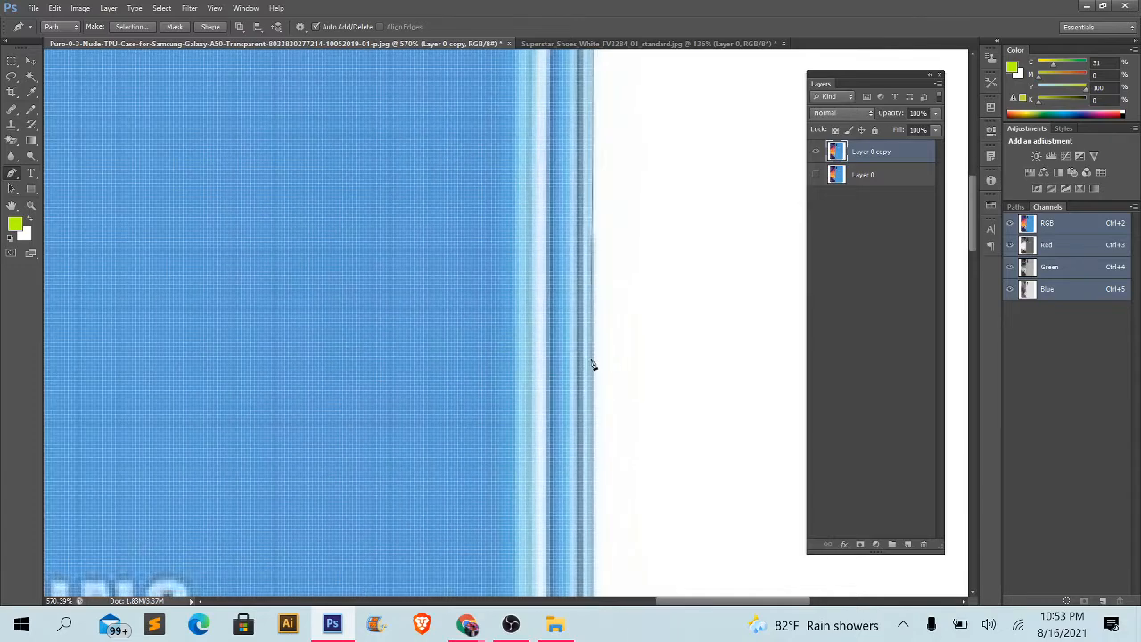
scroll(595, 369, "down", 2)
scroll(596, 369, "down", 3)
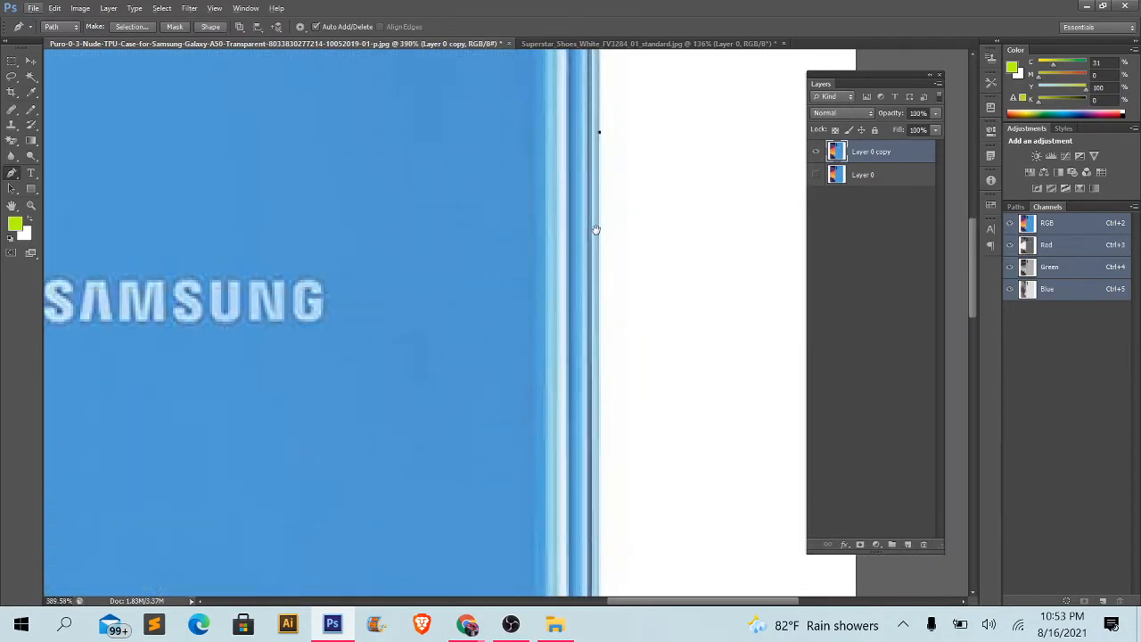
scroll(606, 405, "down", 3)
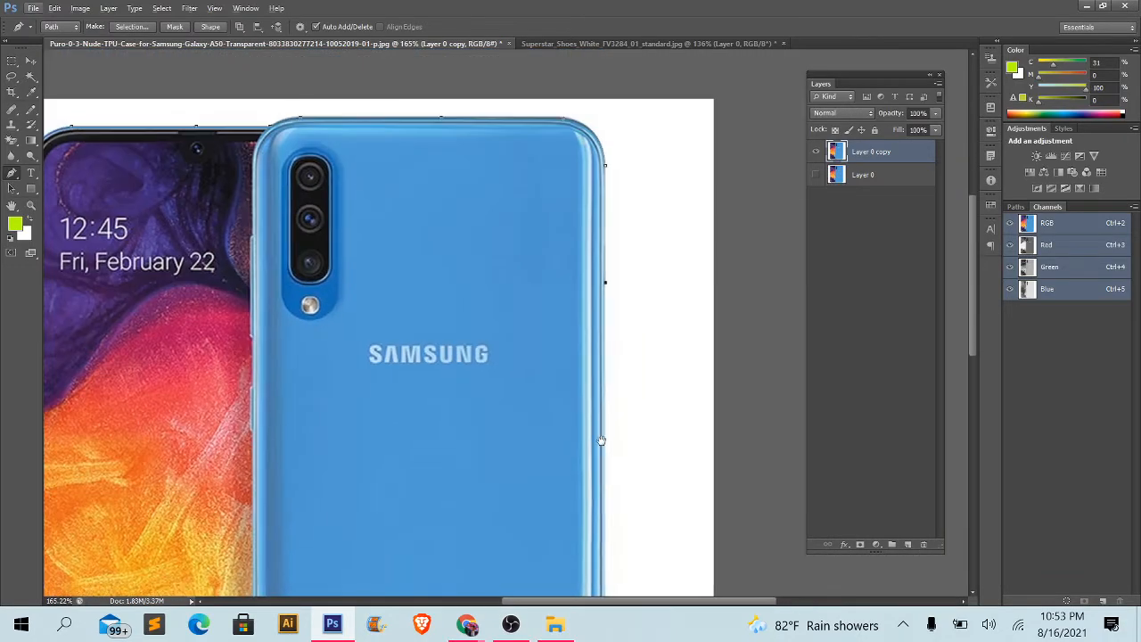
scroll(604, 133, "down", 5)
scroll(604, 438, "up", 2)
scroll(603, 441, "up", 6)
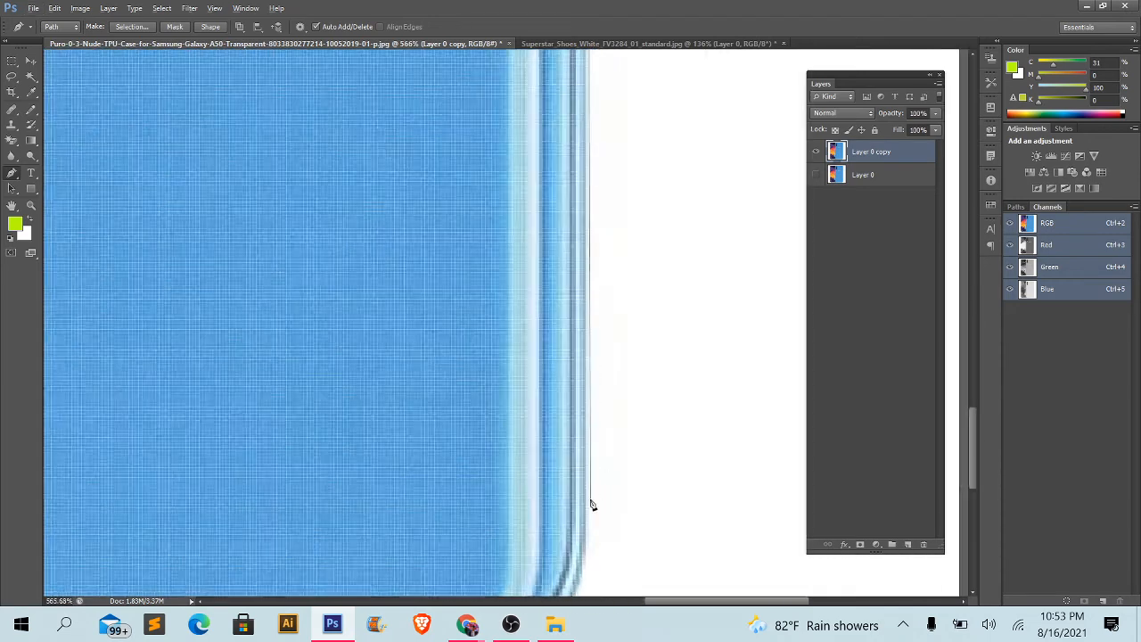
scroll(601, 356, "down", 2)
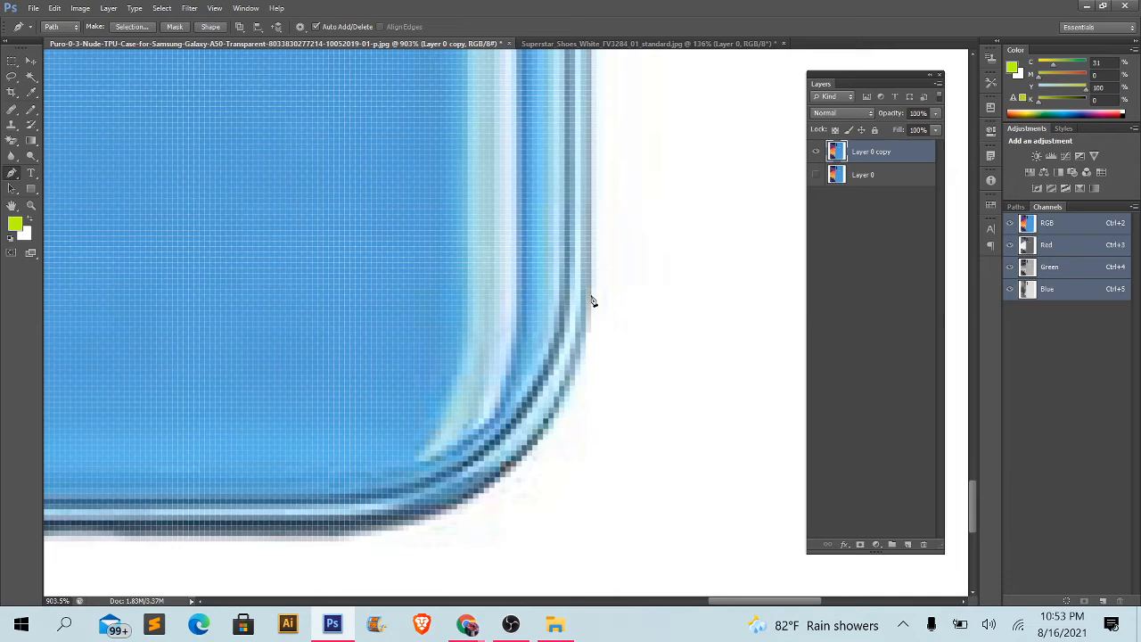
left_click(591, 281)
- Curve the path around the blue phone's lower-right corner and remove the outgoing handle
scroll(571, 330, "down", 3)
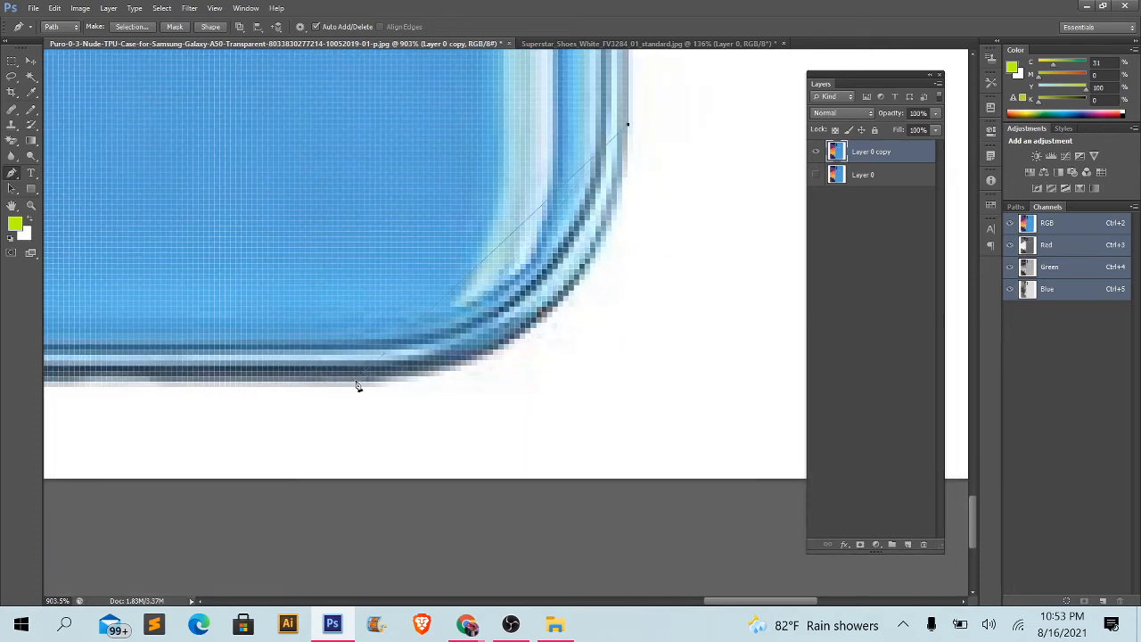
left_click_drag(376, 382, 112, 412)
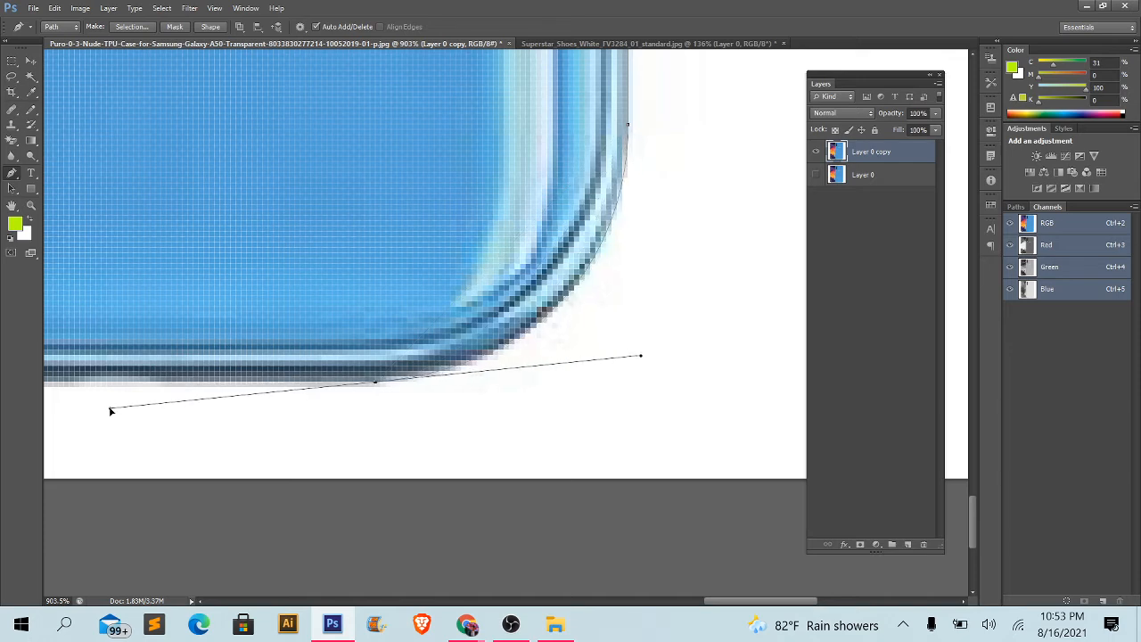
left_click_drag(389, 391, 634, 427)
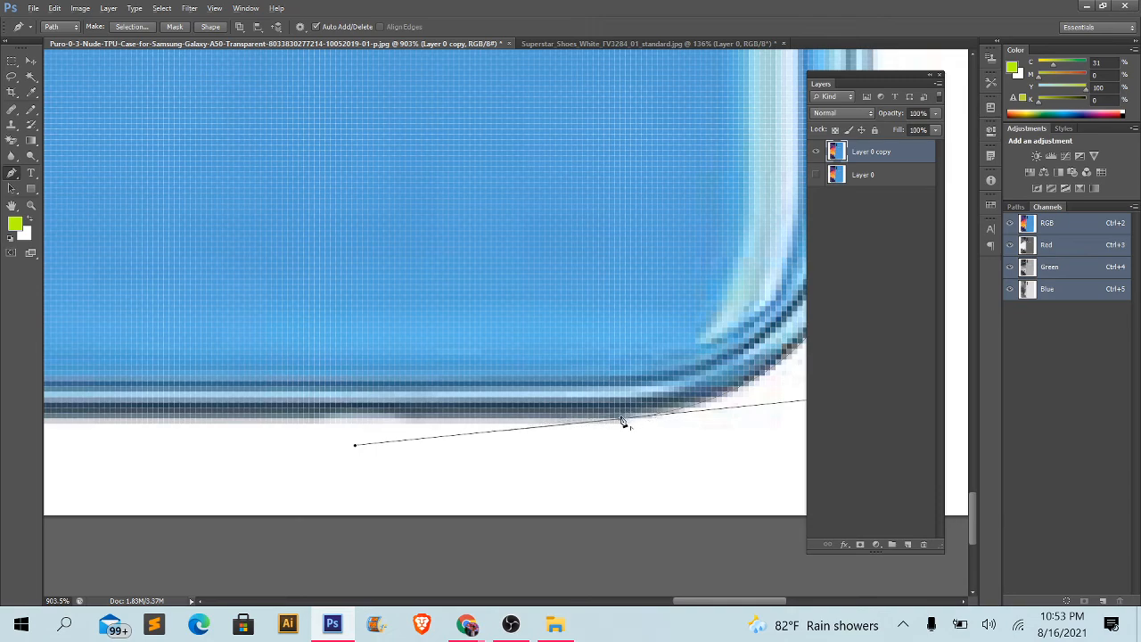
left_click(623, 419, "alt")
- Extend the path with straight segments along the blue phone's bottom edge to its lower-left corner
scroll(624, 420, "down", 4)
left_click_drag(626, 424, 856, 512)
left_click_drag(573, 402, 757, 288)
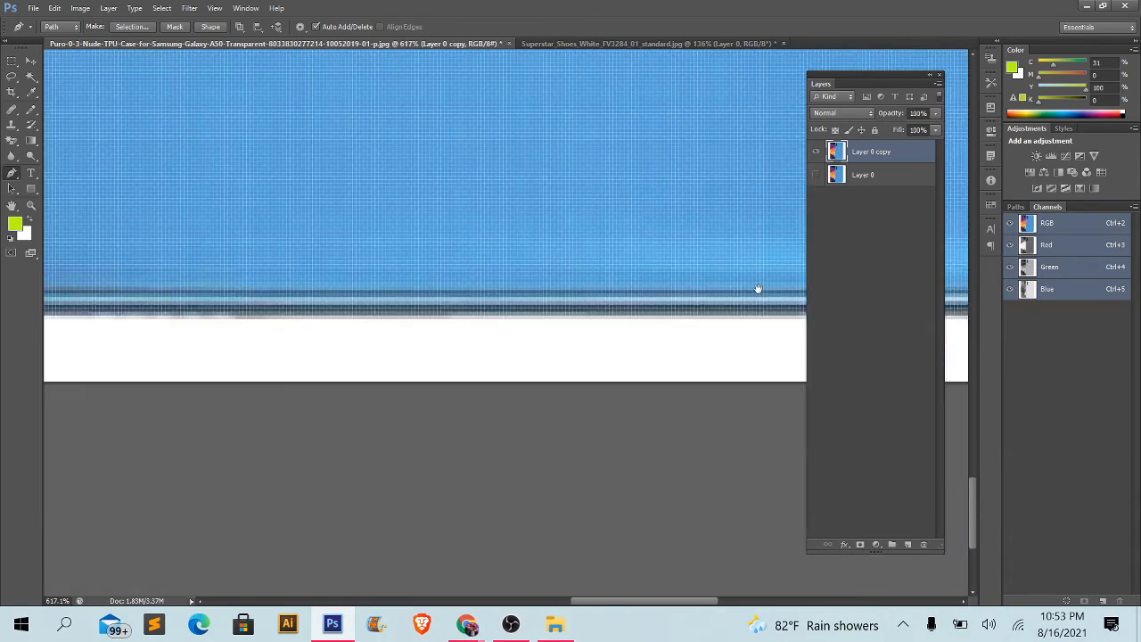
left_click(390, 315)
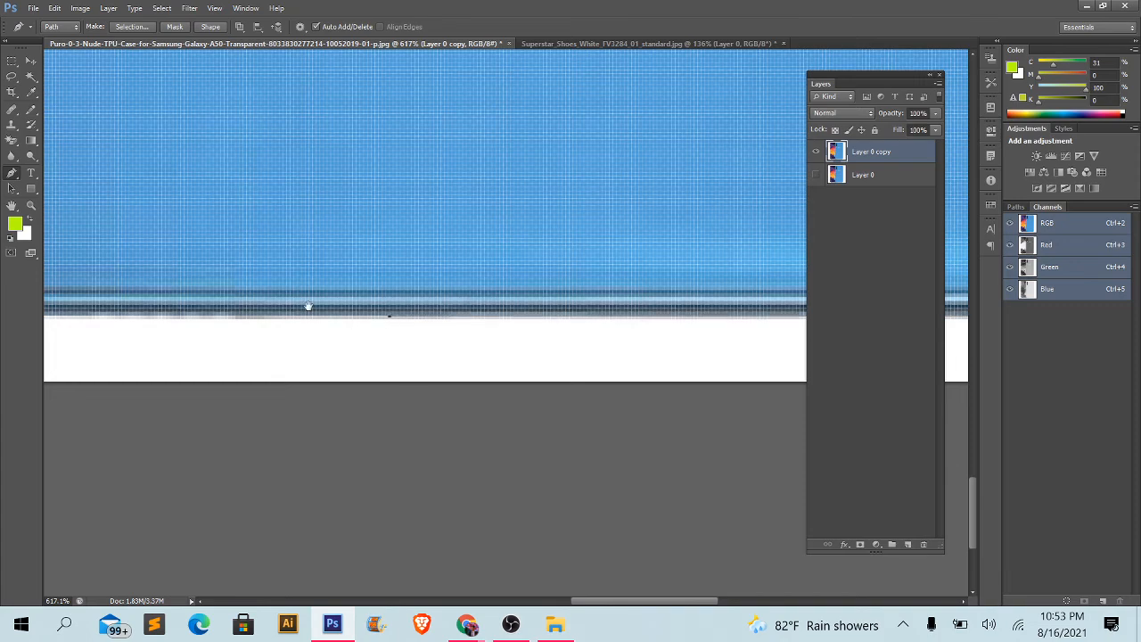
left_click_drag(291, 303, 681, 385)
left_click(405, 399)
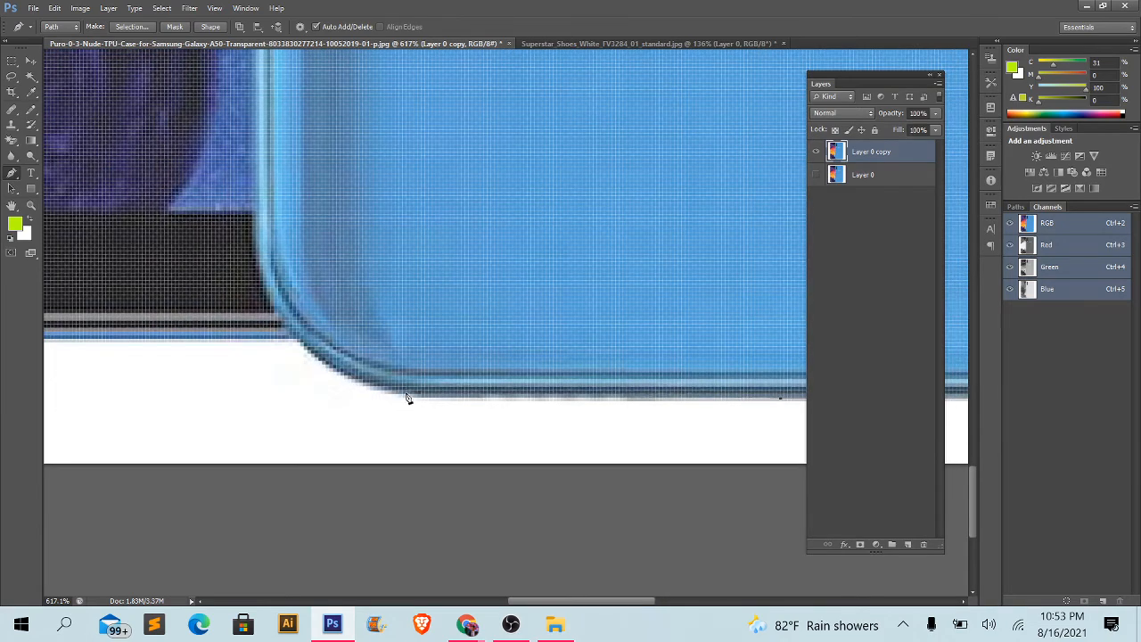
- Curve the path around the blue phone's lower-left corner and continue it straight along the front phone's bottom edge
scroll(336, 395, "up", 1)
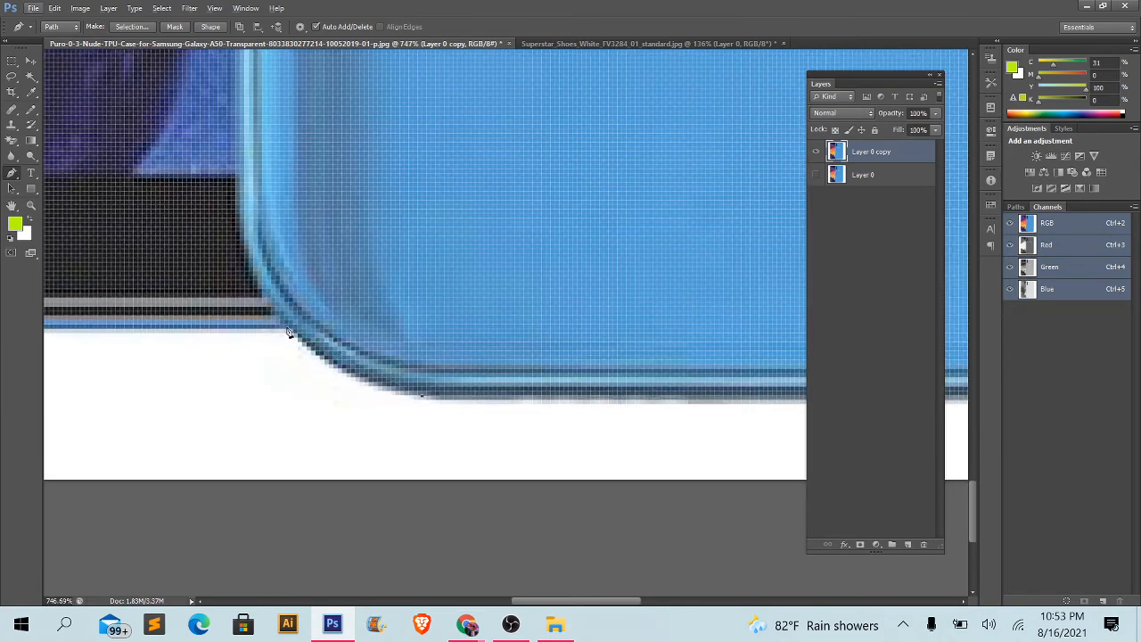
left_click_drag(285, 330, 220, 266)
left_click(285, 332, "alt")
left_click_drag(289, 343, 995, 358)
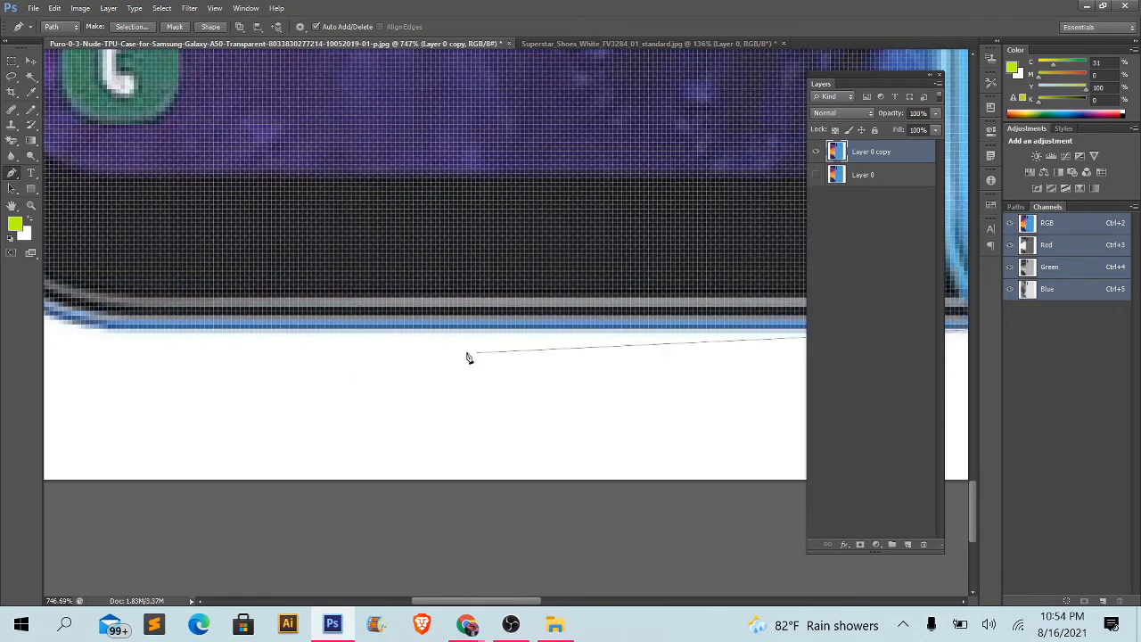
left_click(180, 330)
left_click_drag(144, 329, 683, 408)
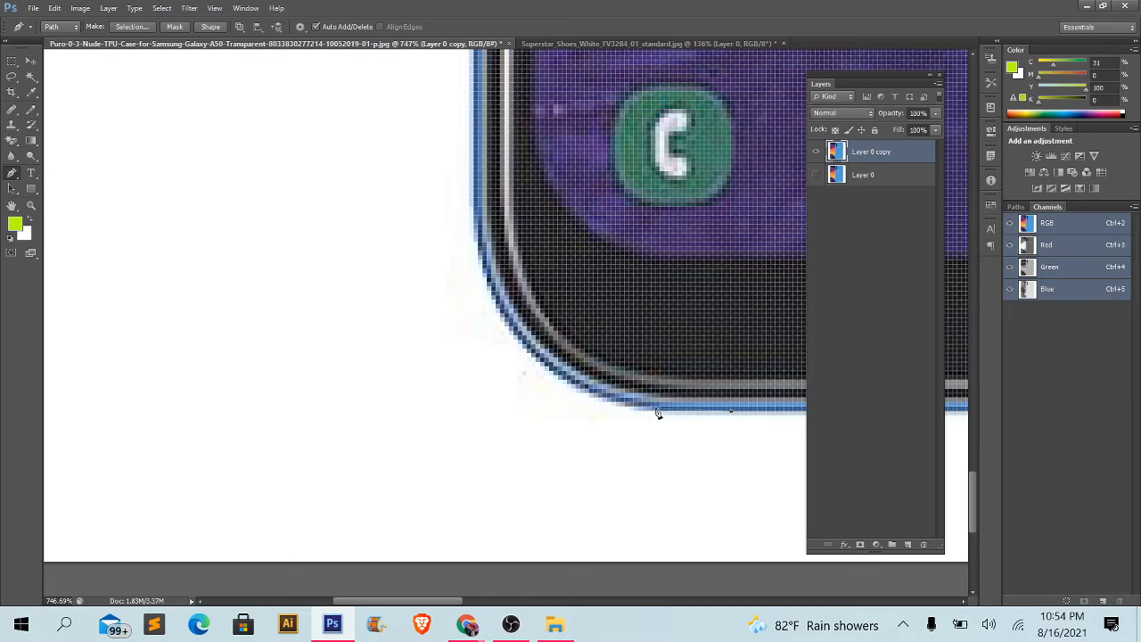
- Curve the path around the front phone's lower-left corner and remove the outgoing handle
left_click(660, 411)
left_click_drag(474, 200, 477, 147)
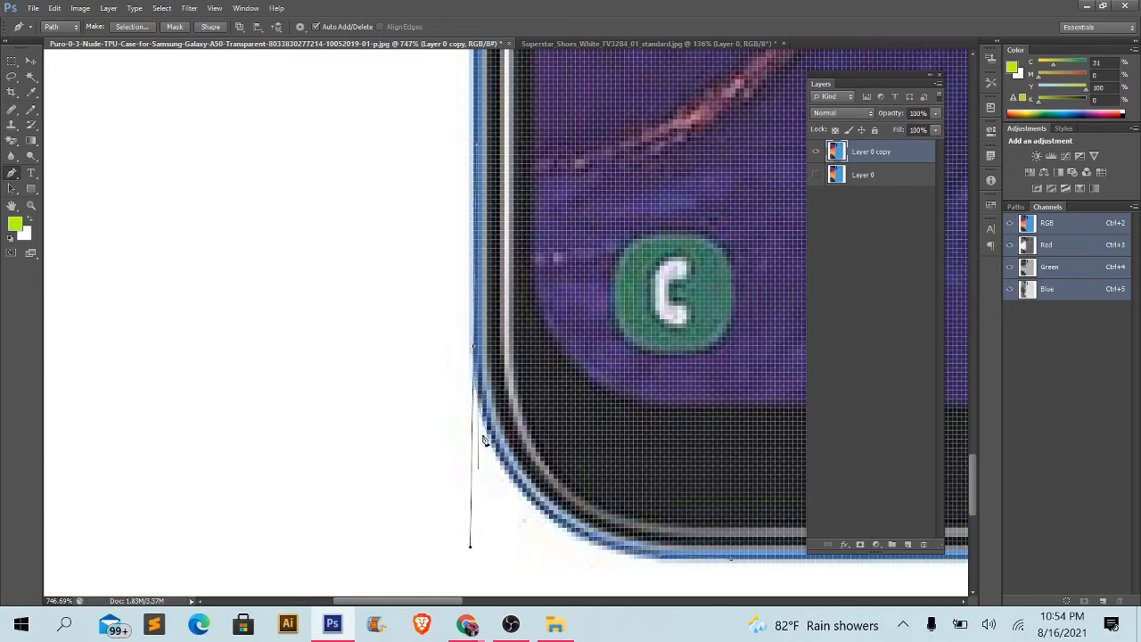
left_click(475, 347, "alt")
- Extend the path up the front phone's left edge and close it at the starting anchor
scroll(476, 350, "down", 4)
left_click_drag(528, 195, 505, 576)
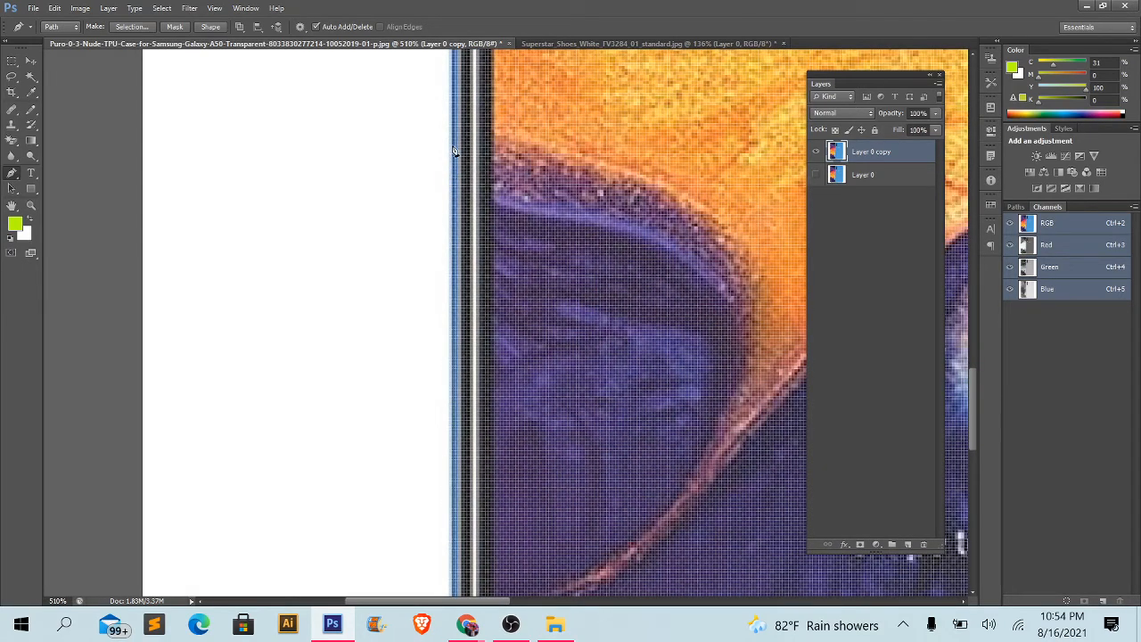
left_click_drag(454, 149, 441, 515)
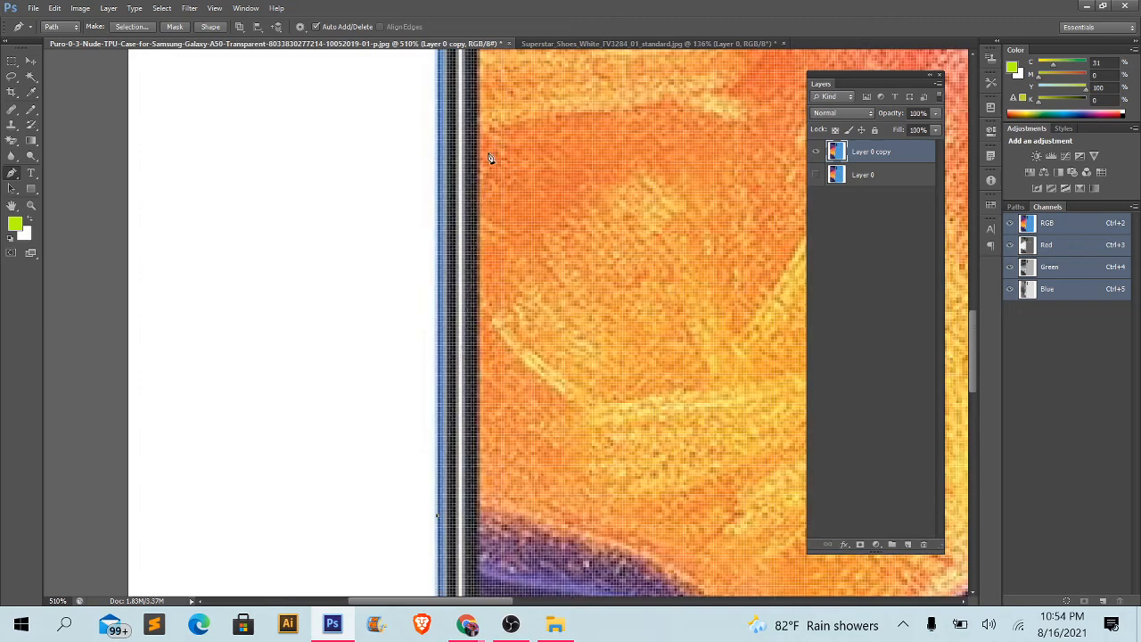
scroll(490, 160, "down", 2)
left_click_drag(490, 156, 478, 524)
left_click_drag(513, 258, 515, 607)
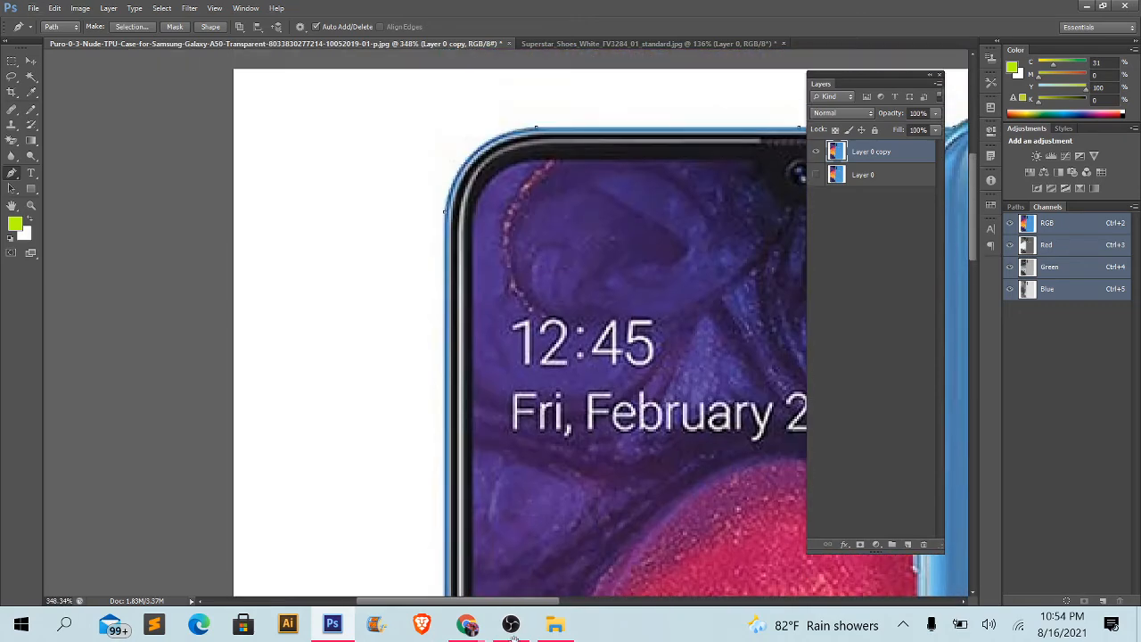
scroll(471, 235, "up", 5)
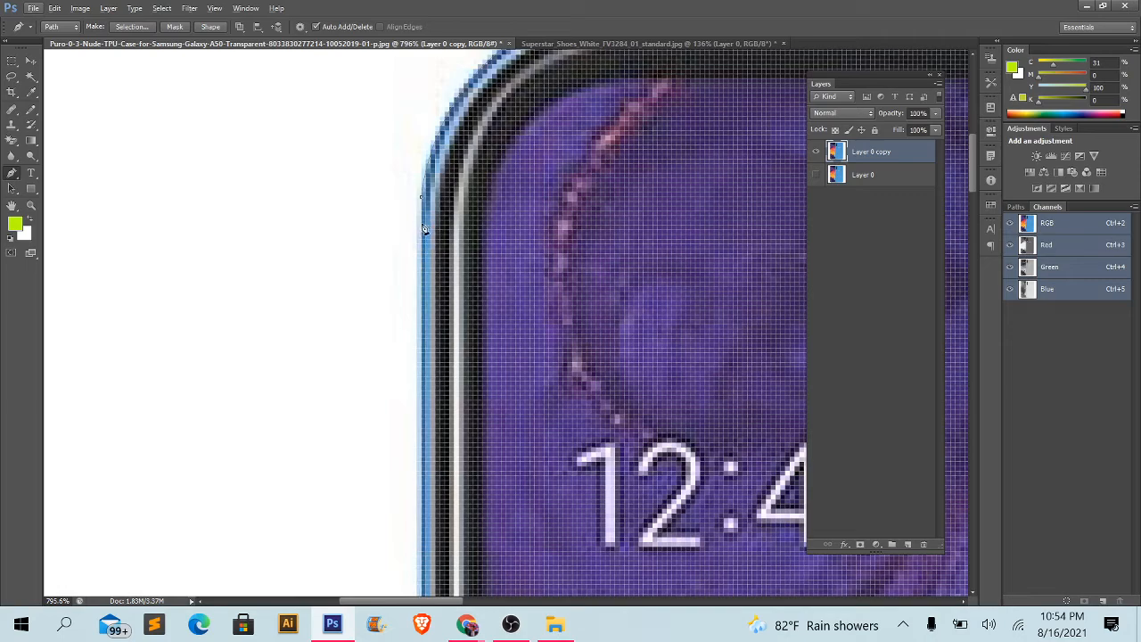
scroll(421, 226, "up", 3)
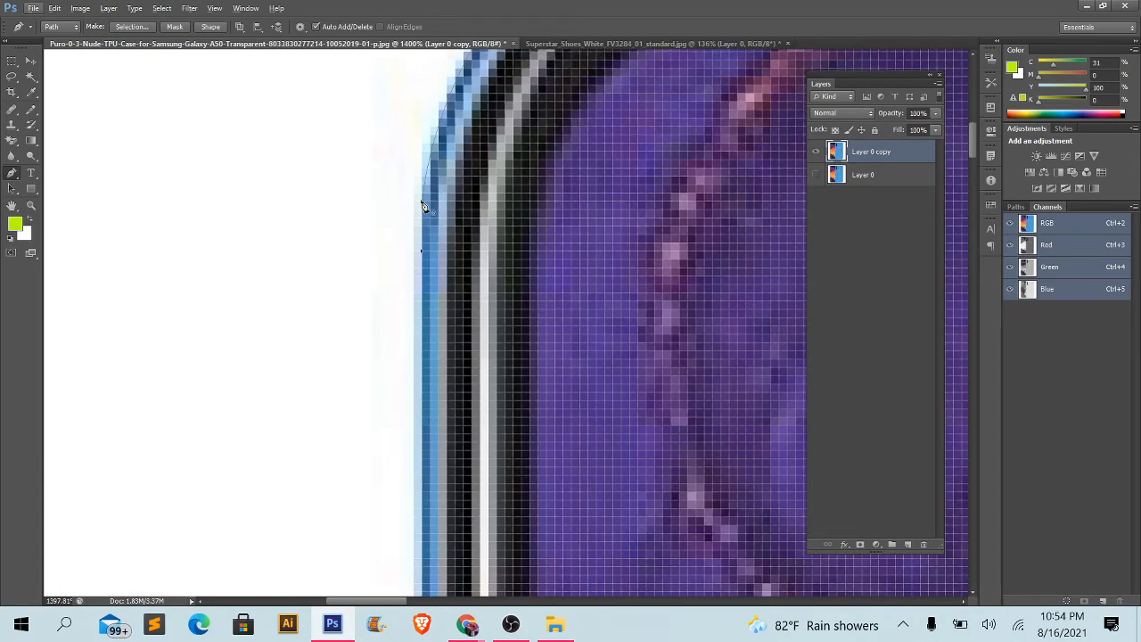
scroll(422, 206, "up", 3)
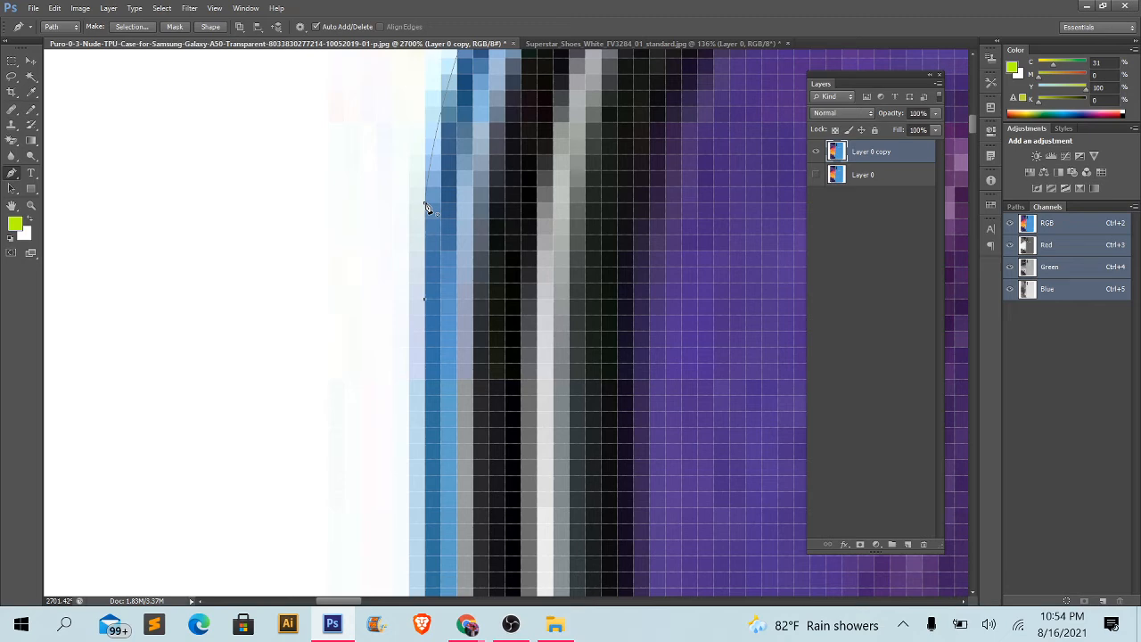
scroll(427, 207, "up", 1)
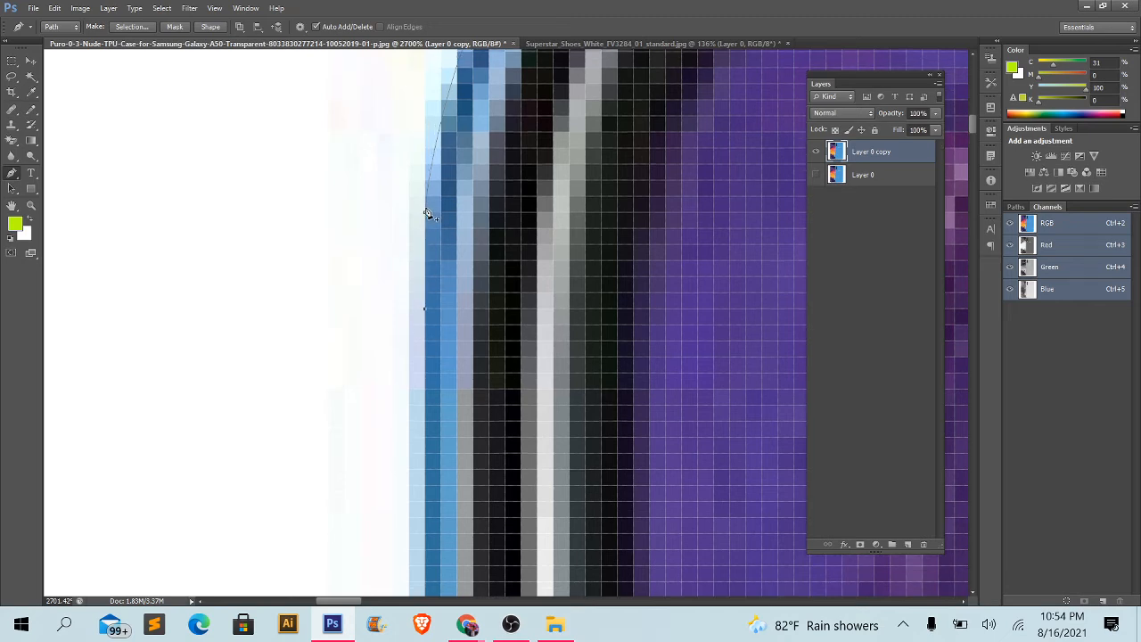
- Examine how closely the path follows the phone outline, especially around the blue phone's lower-right corner
scroll(365, 214, "down", 8)
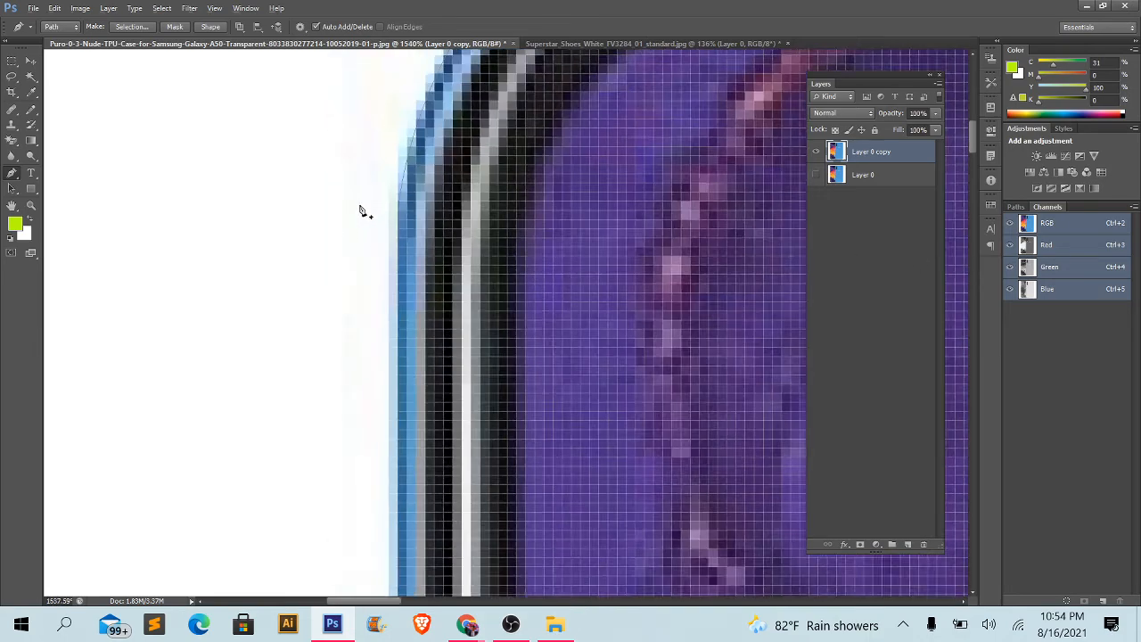
scroll(423, 214, "down", 4)
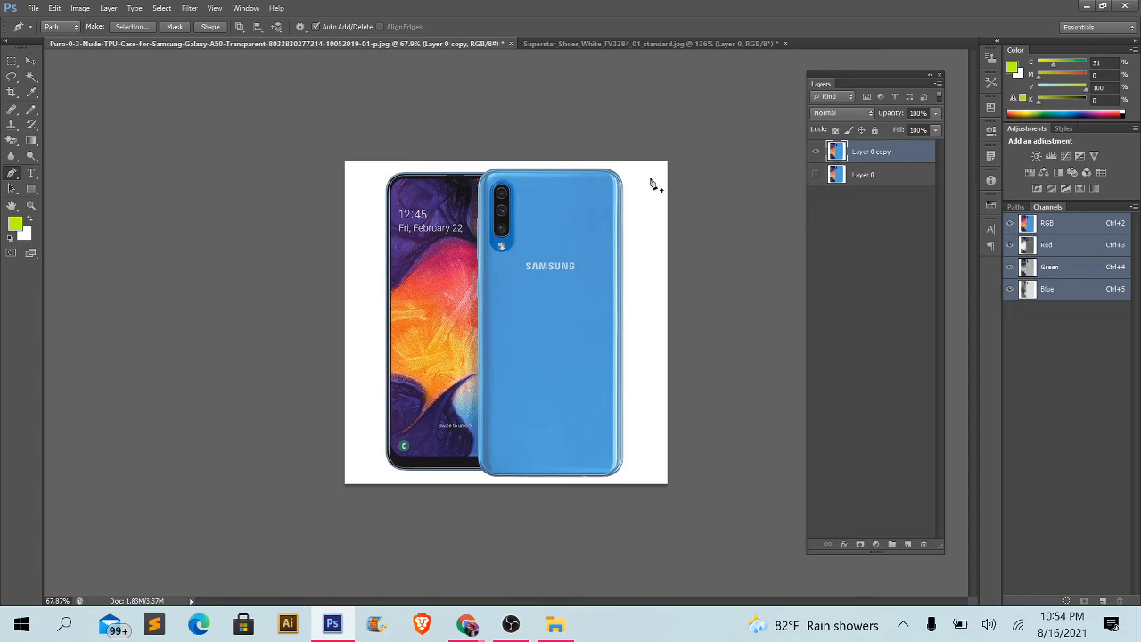
scroll(656, 195, "up", 3)
left_click_drag(698, 230, 548, 63)
left_click_drag(642, 535, 610, 295)
scroll(610, 296, "up", 4)
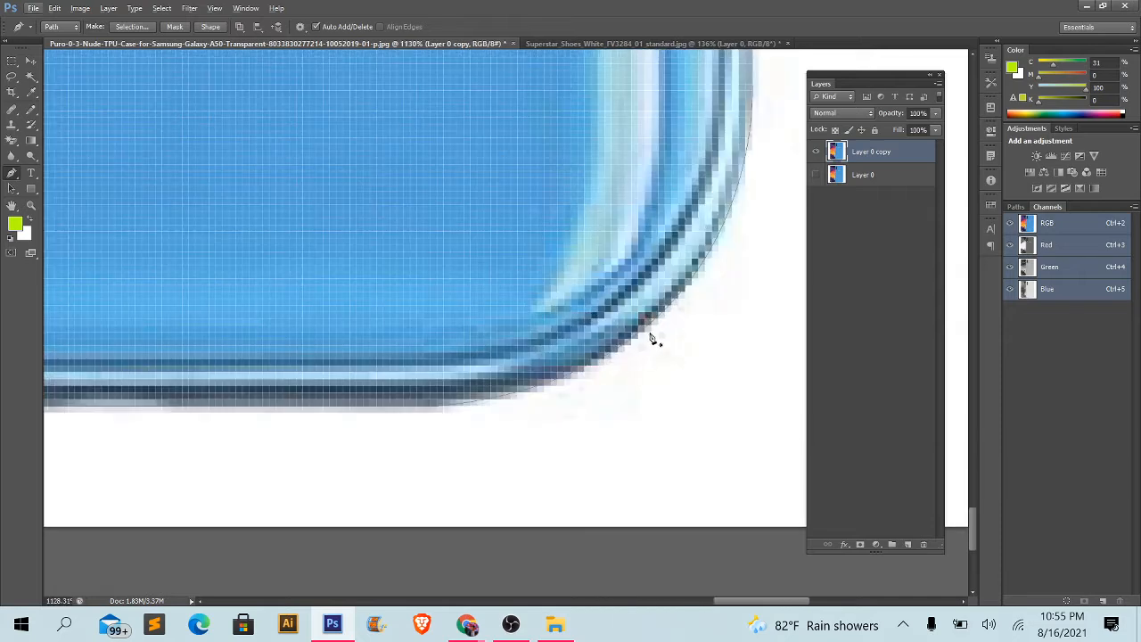
scroll(658, 331, "up", 3)
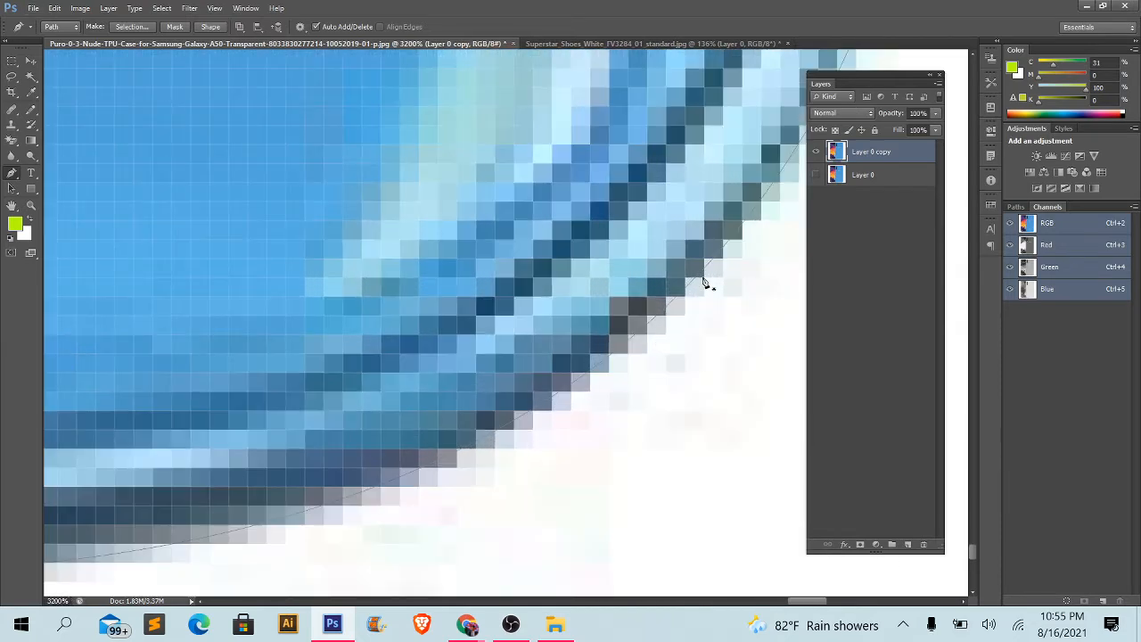
- Convert the closed path around both phones into a selection
left_click(31, 62)
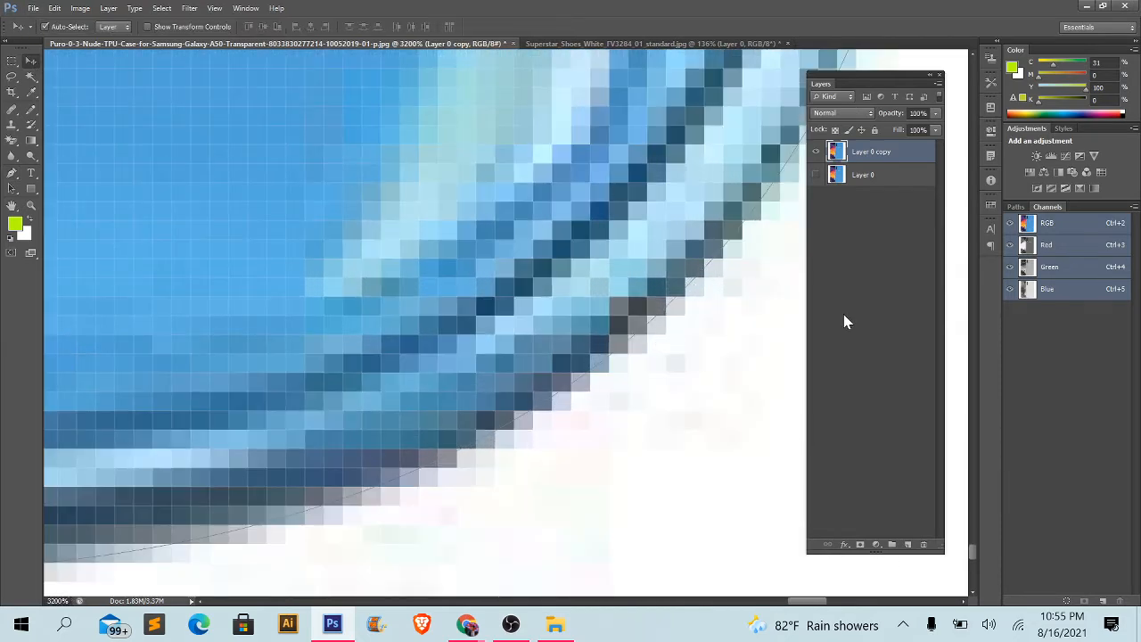
scroll(650, 342, "down", 10)
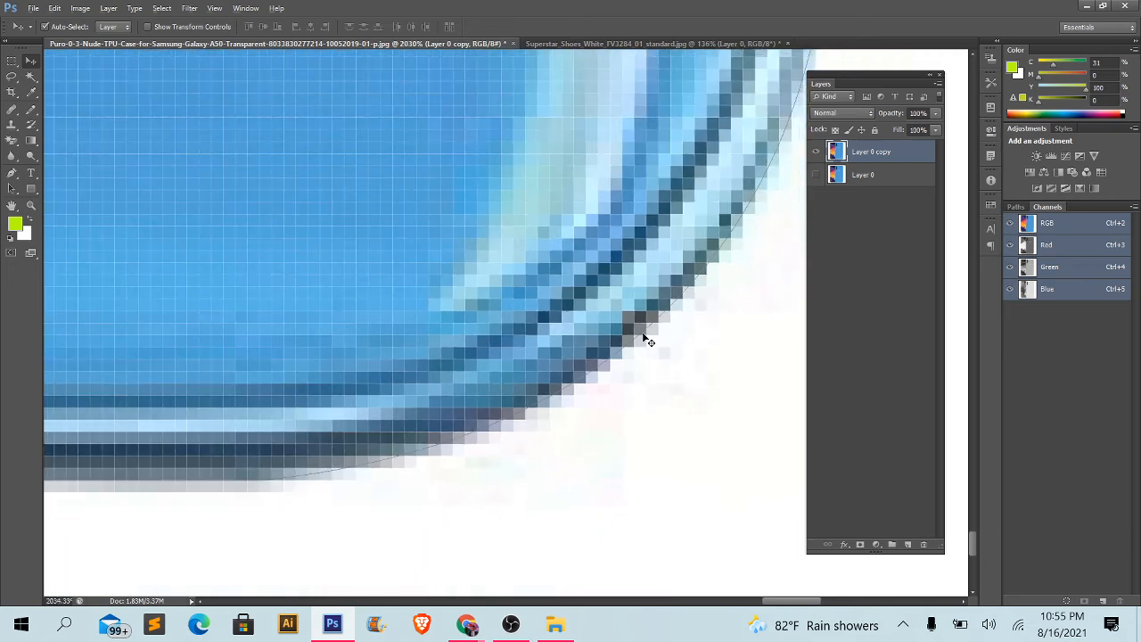
scroll(698, 186, "down", 5)
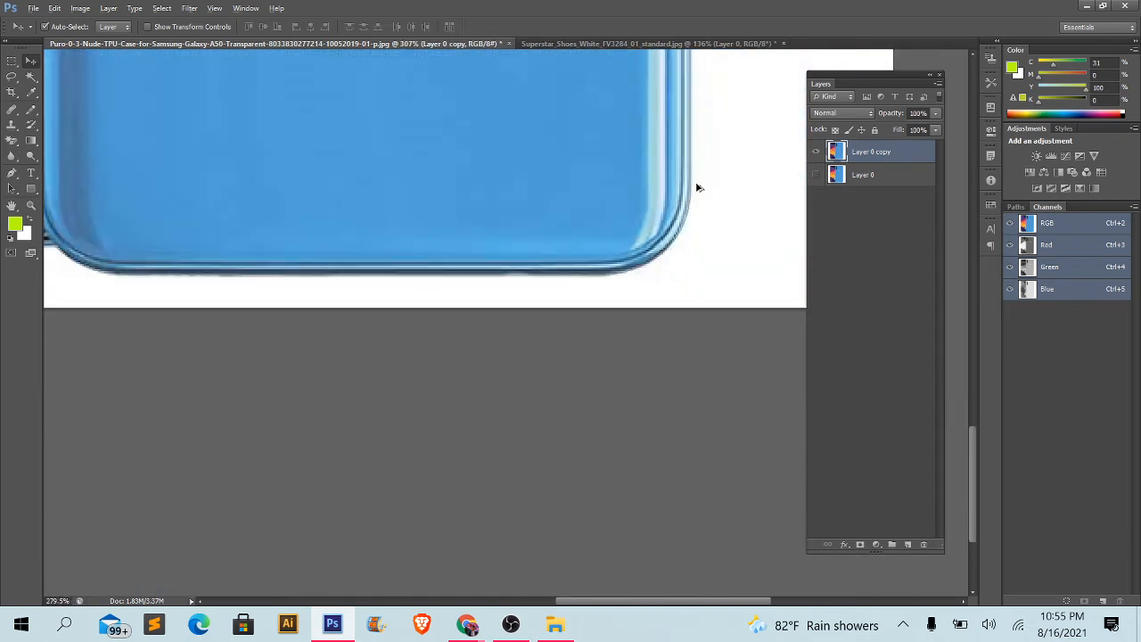
scroll(698, 187, "down", 4)
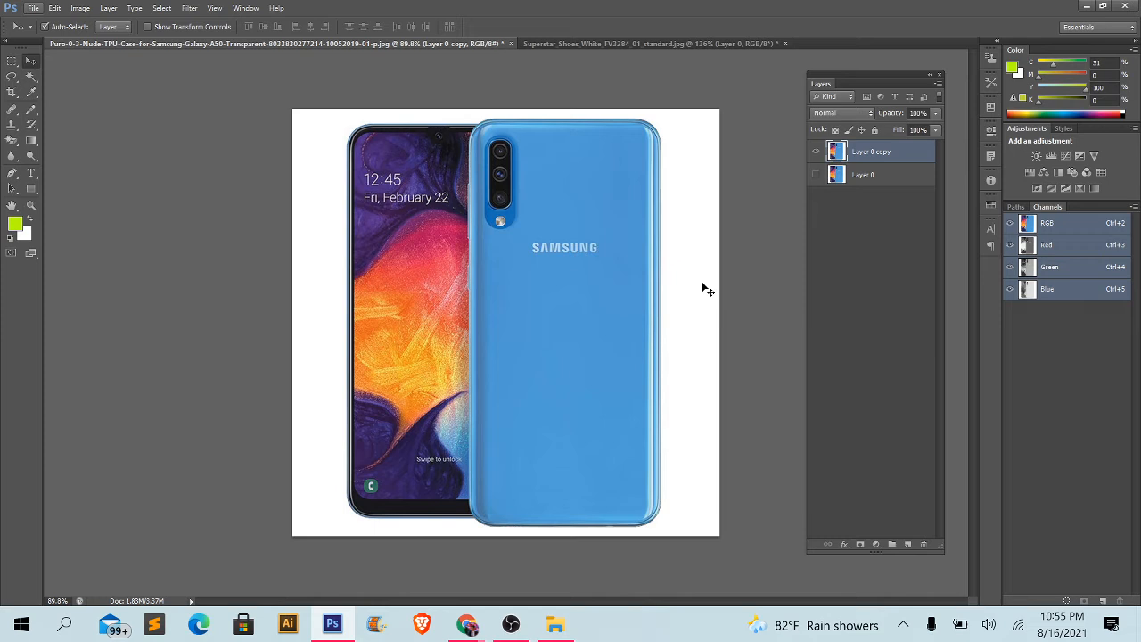
key("ctrl+alt+z")
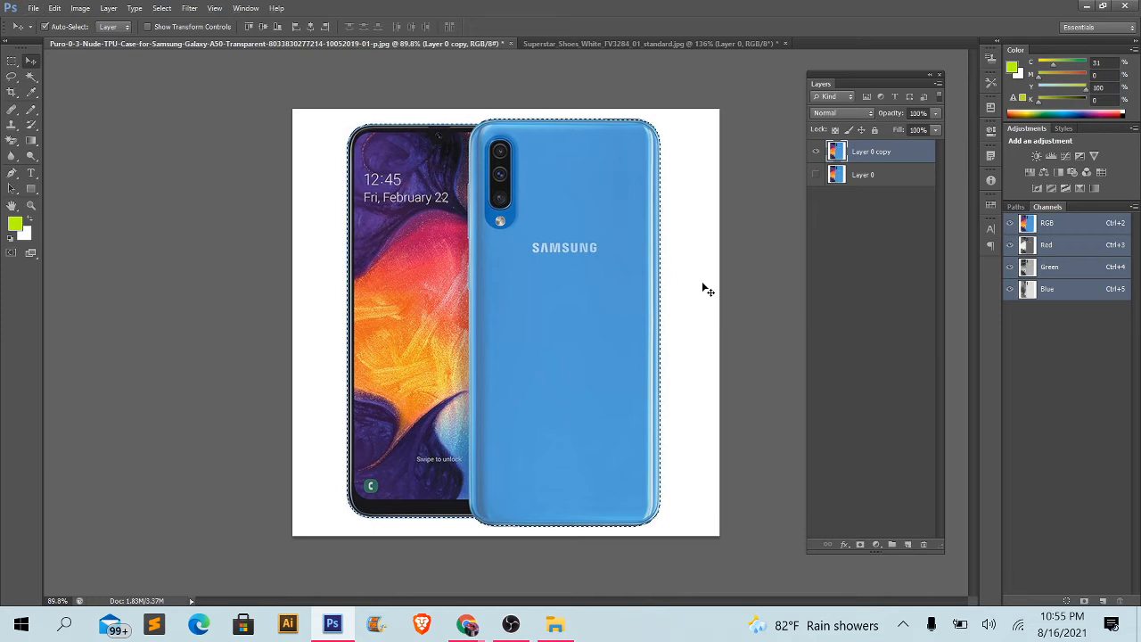
- Check the selection outline around both phones and invert the selection to target the white background
scroll(425, 165, "up", 5)
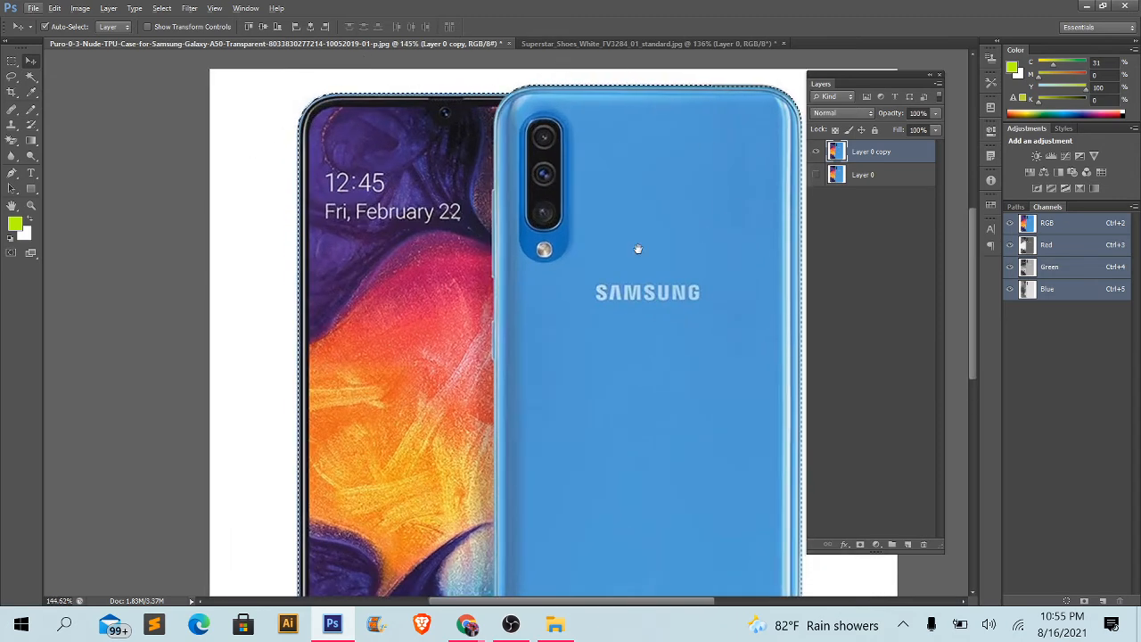
left_click_drag(637, 247, 500, 287)
left_click_drag(610, 231, 657, 53)
left_click_drag(726, 395, 746, 364)
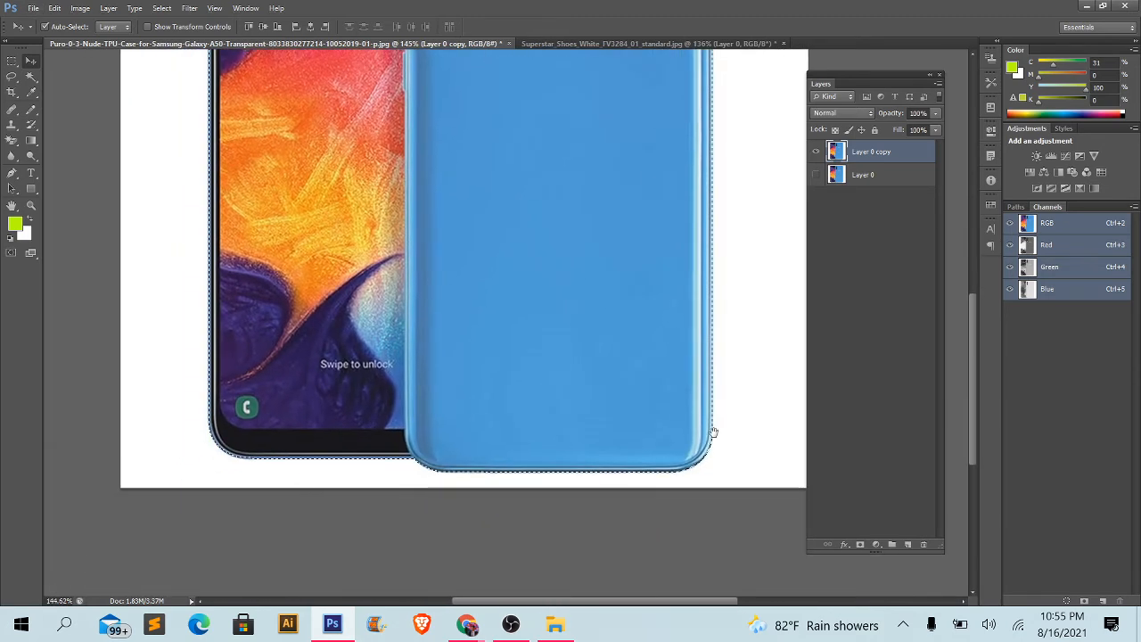
scroll(277, 440, "down", 4)
scroll(294, 375, "up", 1)
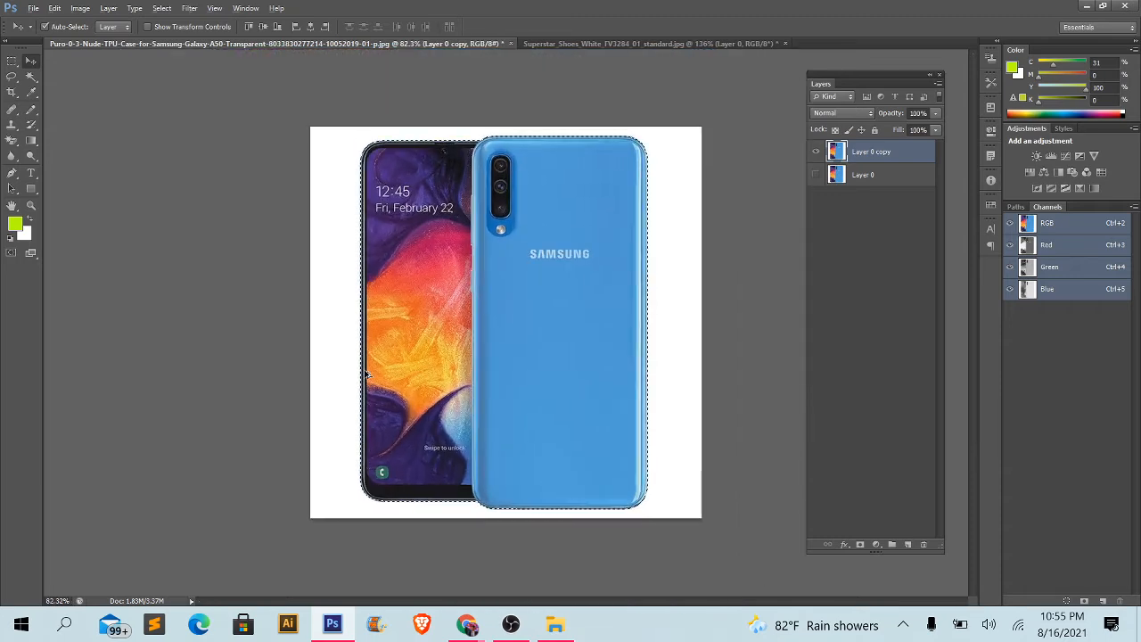
scroll(353, 264, "up", 2)
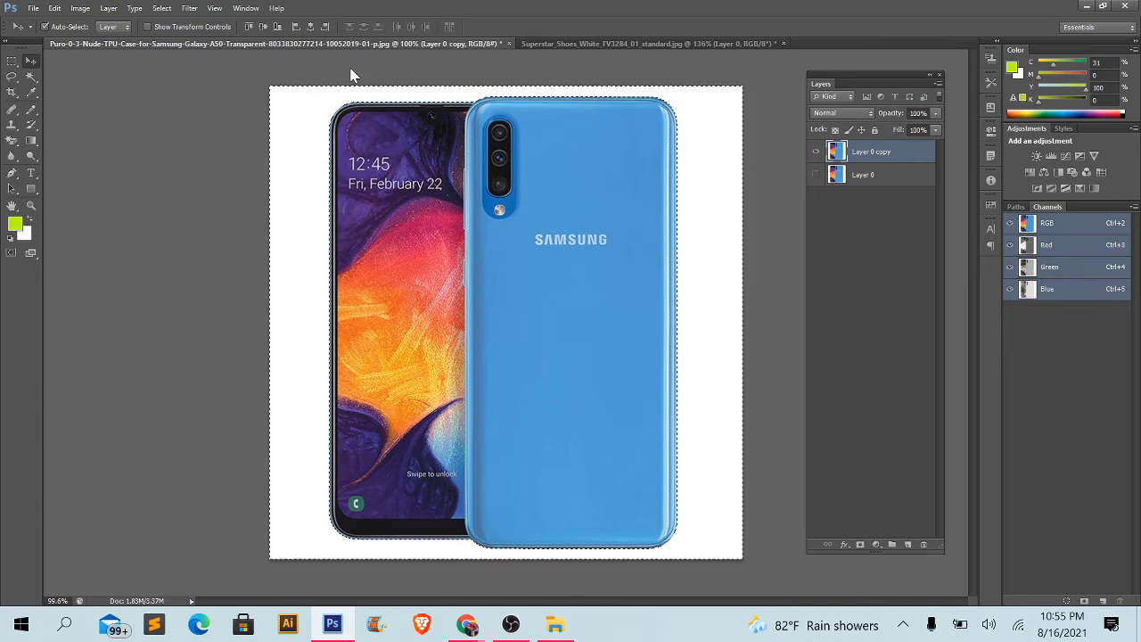
key("ctrl+shift+i")
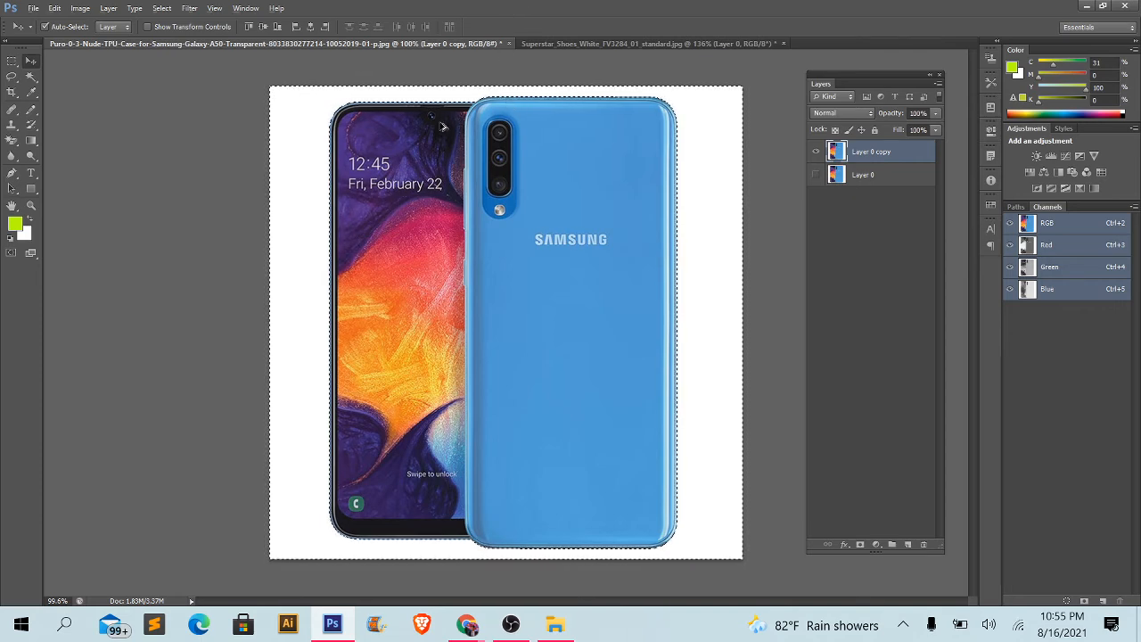
- Delete the selected white background from the Layer 0 copy layer and clear the selection
scroll(442, 128, "up", 4)
left_click_drag(198, 115, 245, 367)
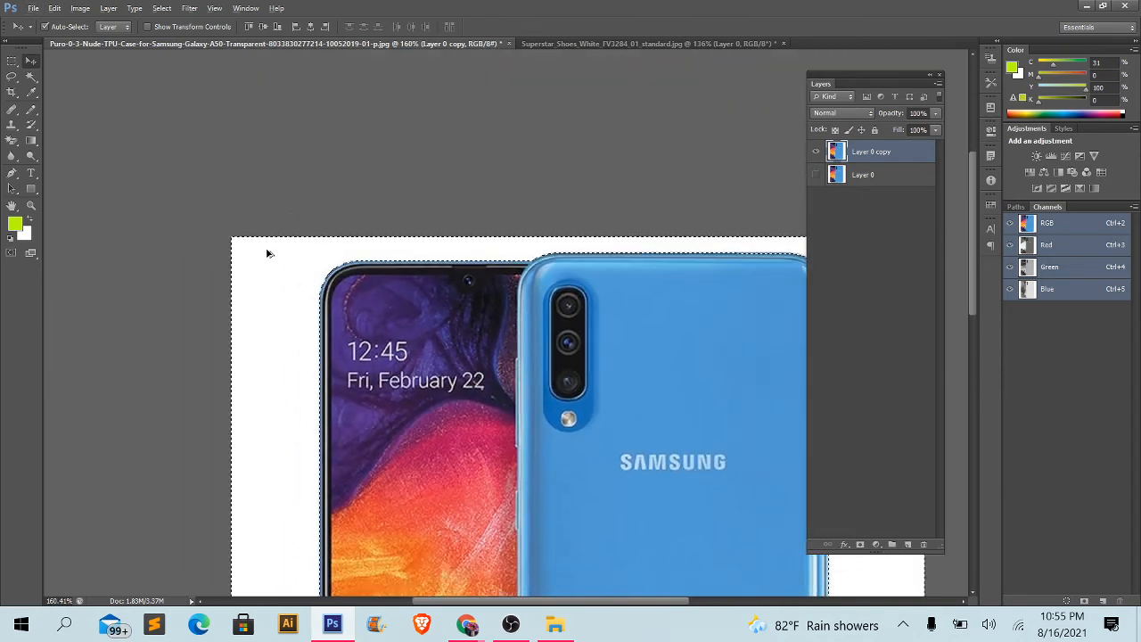
scroll(268, 249, "up", 5)
scroll(312, 252, "down", 6)
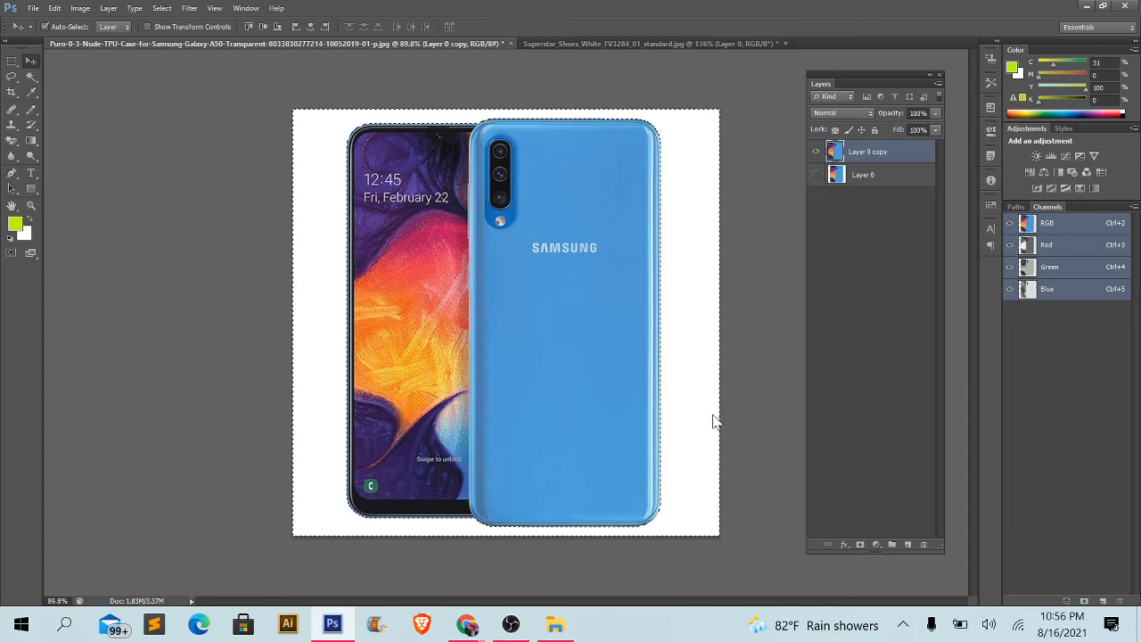
key("Delete")
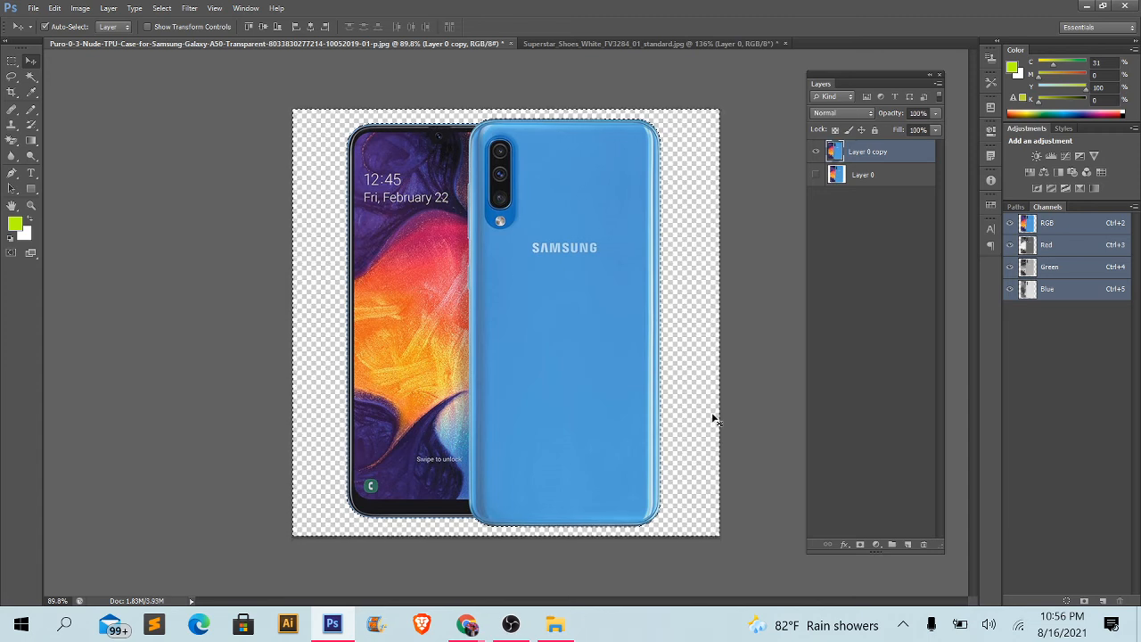
key("ctrl+d")
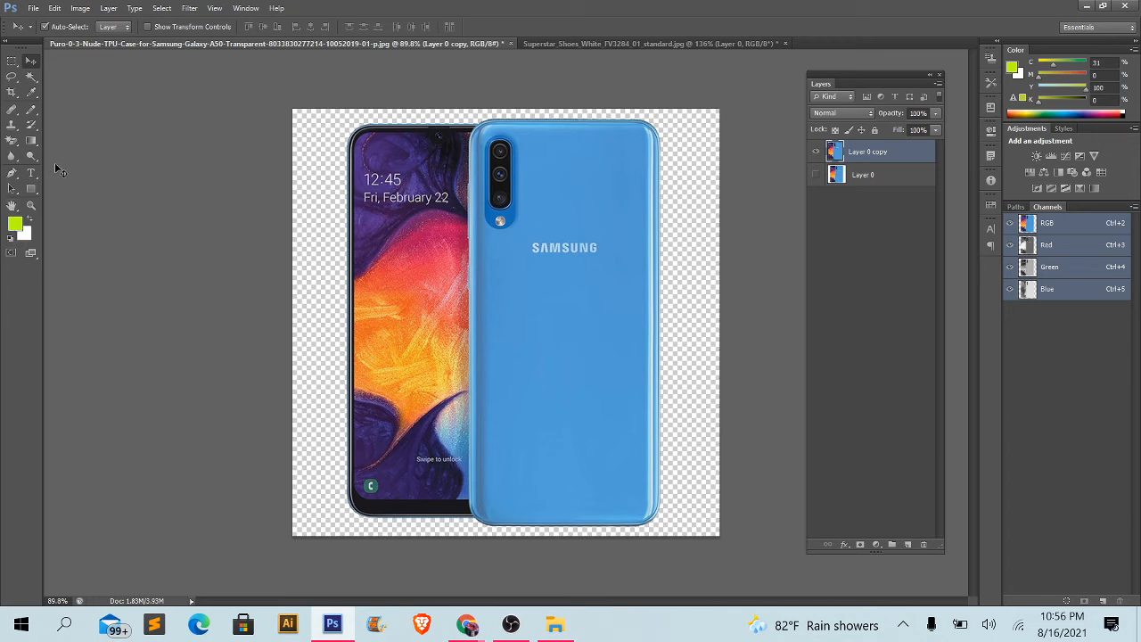
- Draw a green rectangle covering the whole canvas and place its layer directly beneath Layer 0 copy
left_click(31, 189)
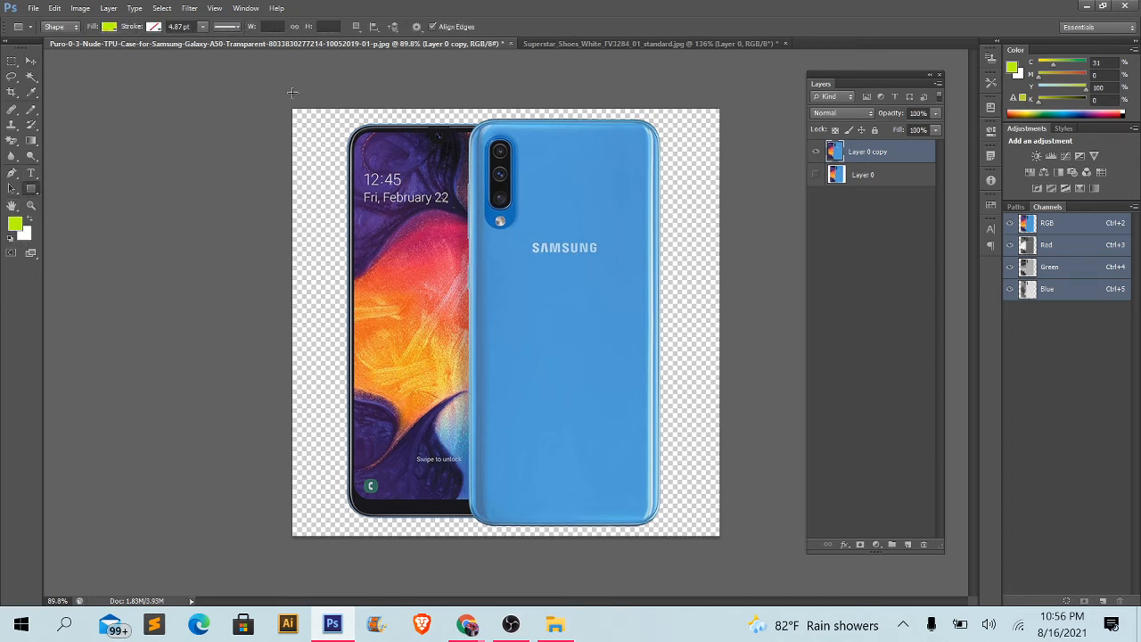
left_click_drag(286, 104, 756, 547)
left_click(30, 60)
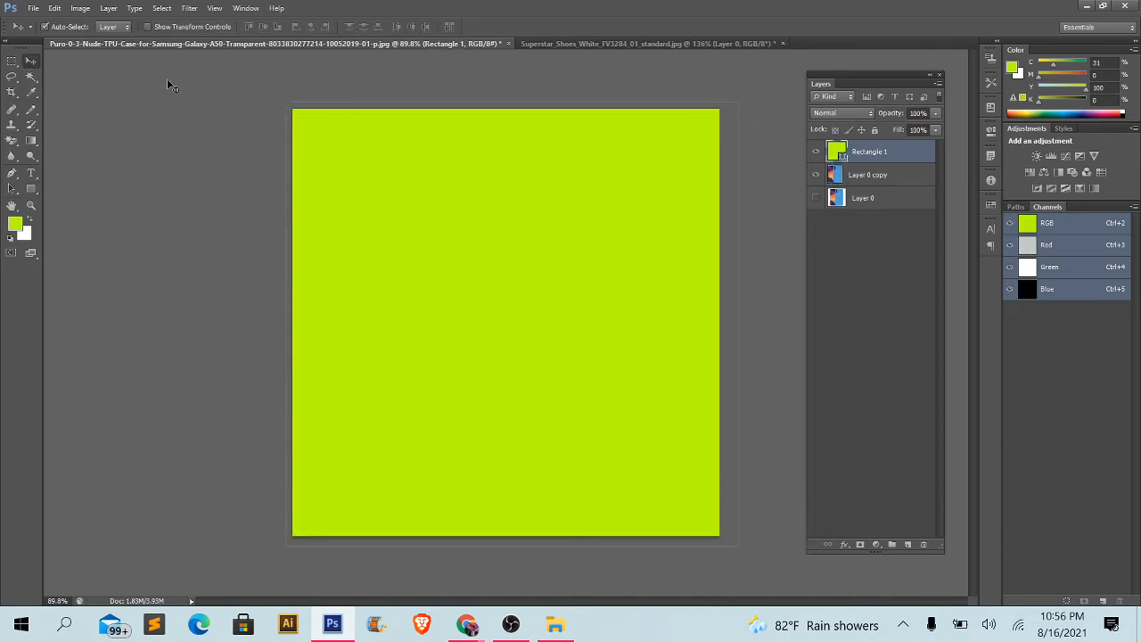
left_click_drag(862, 151, 840, 181)
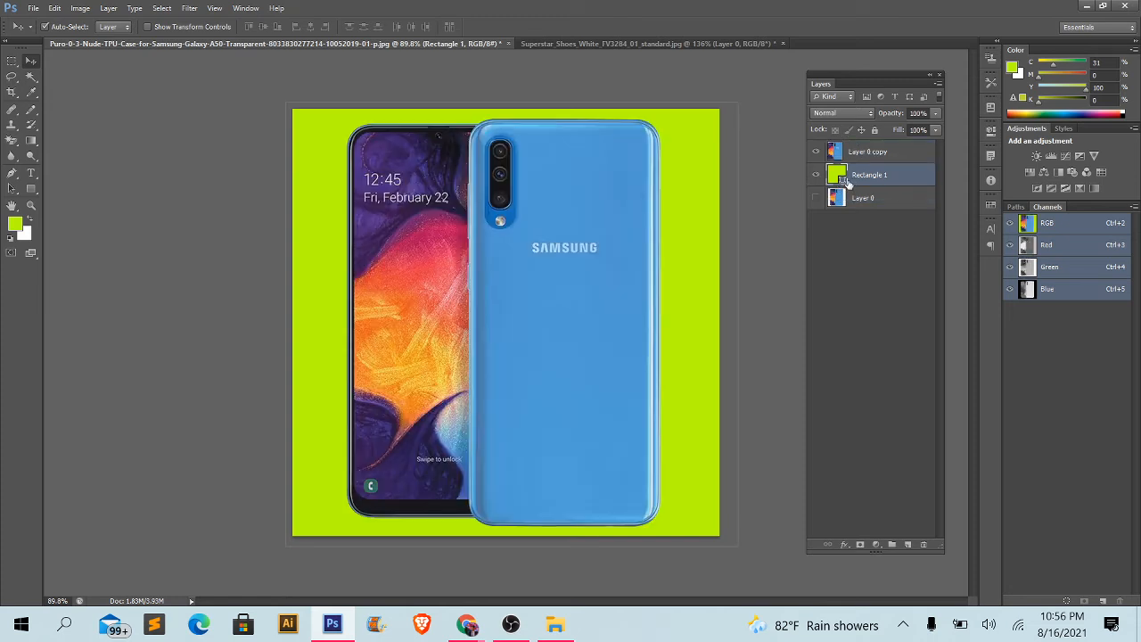
- Set the fill colour of the Rectangle 1 layer to black, 000000
double_click(840, 176)
left_click(735, 308)
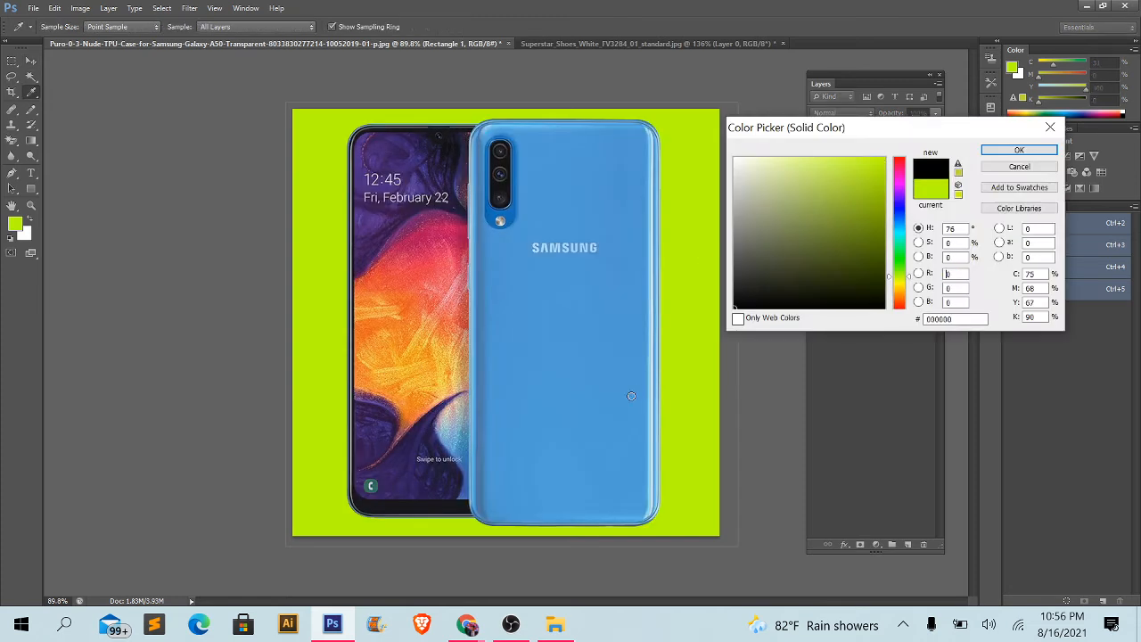
left_click(1019, 151)
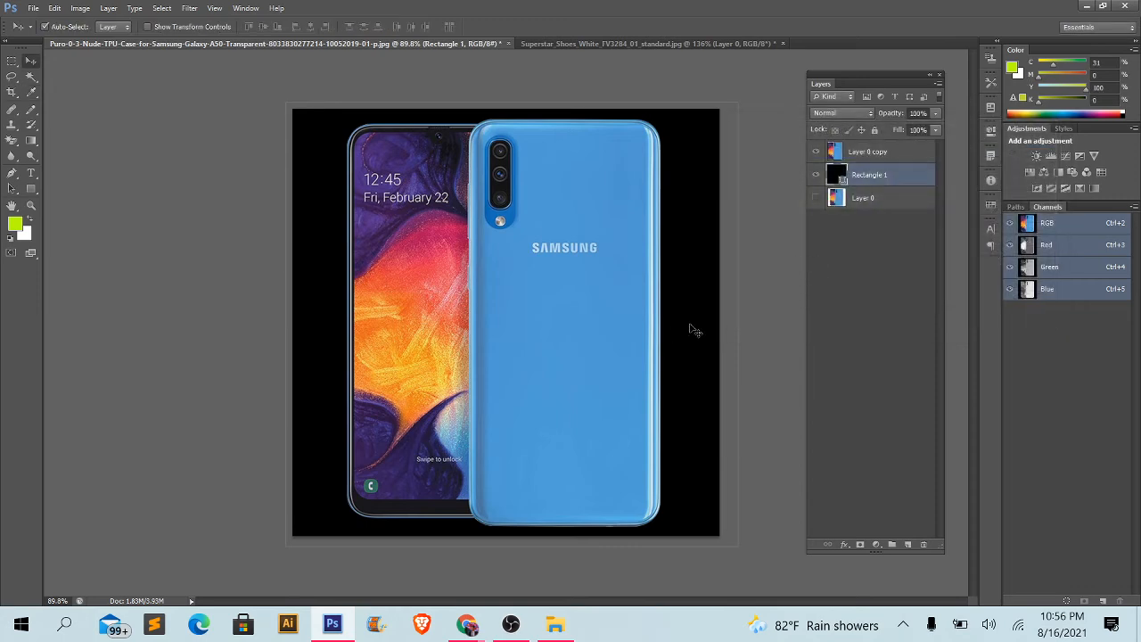
- Examine the cutout edges of both phones against the black background, including the corners and bottom edge
scroll(331, 113, "up", 2)
scroll(331, 113, "up", 4)
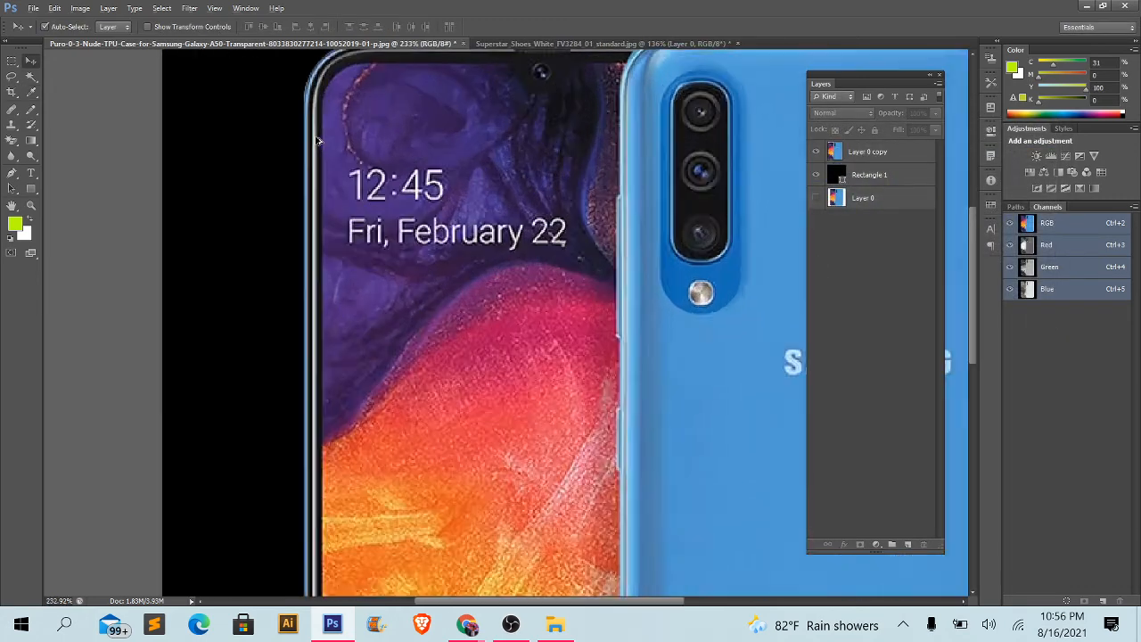
scroll(319, 145, "down", 2)
scroll(319, 145, "down", 2)
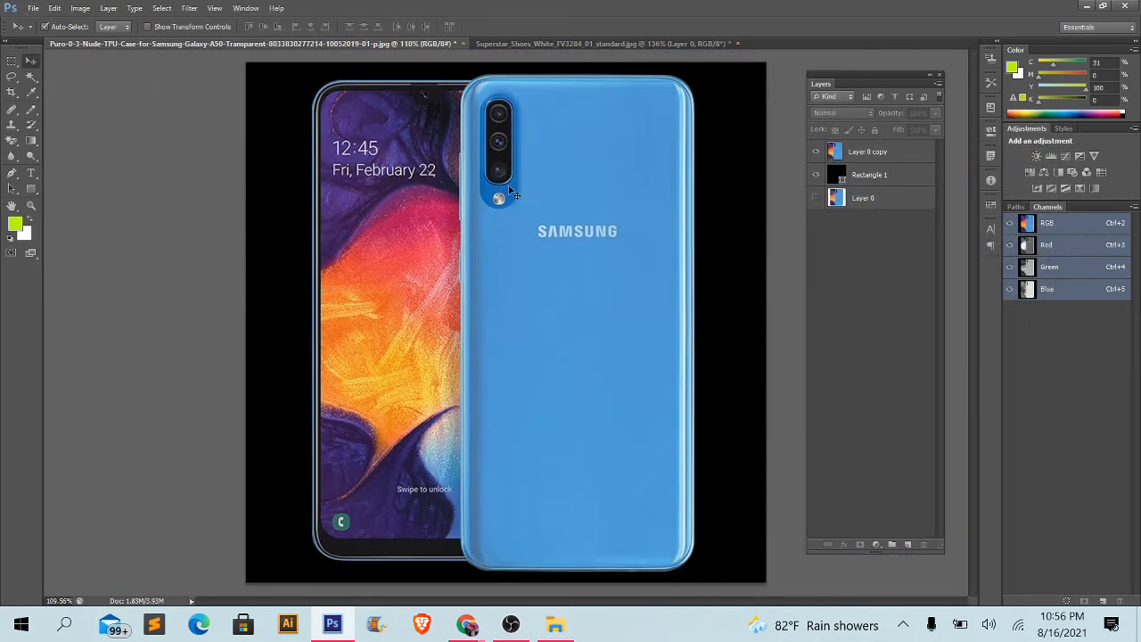
scroll(501, 85, "up", 4)
scroll(501, 85, "up", 3)
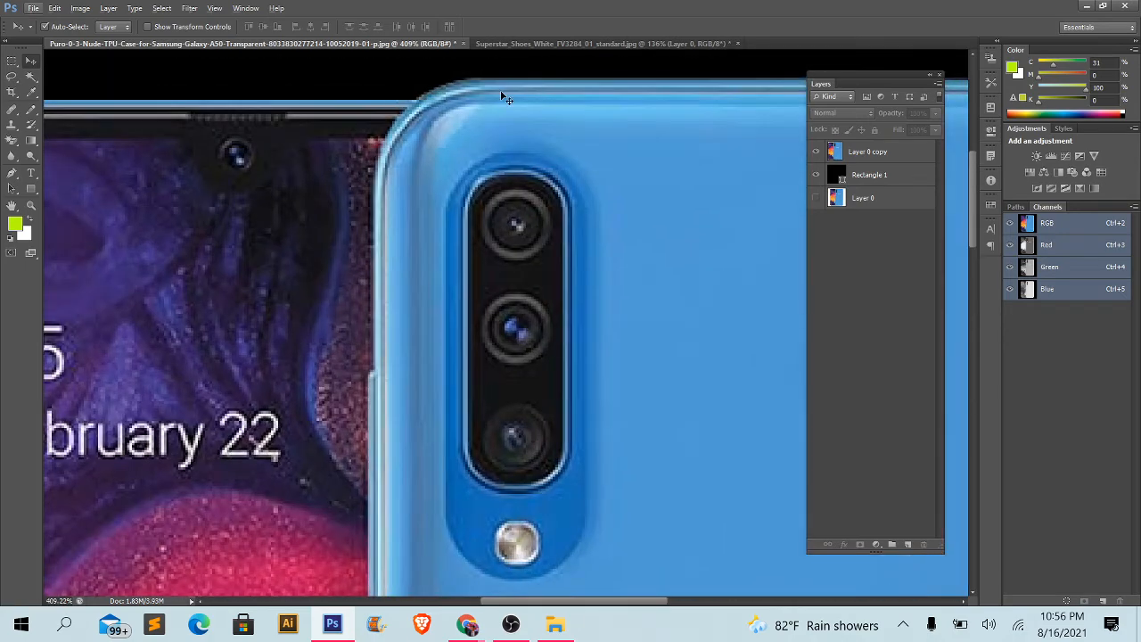
left_click_drag(500, 89, 217, 153)
scroll(457, 90, "down", 4)
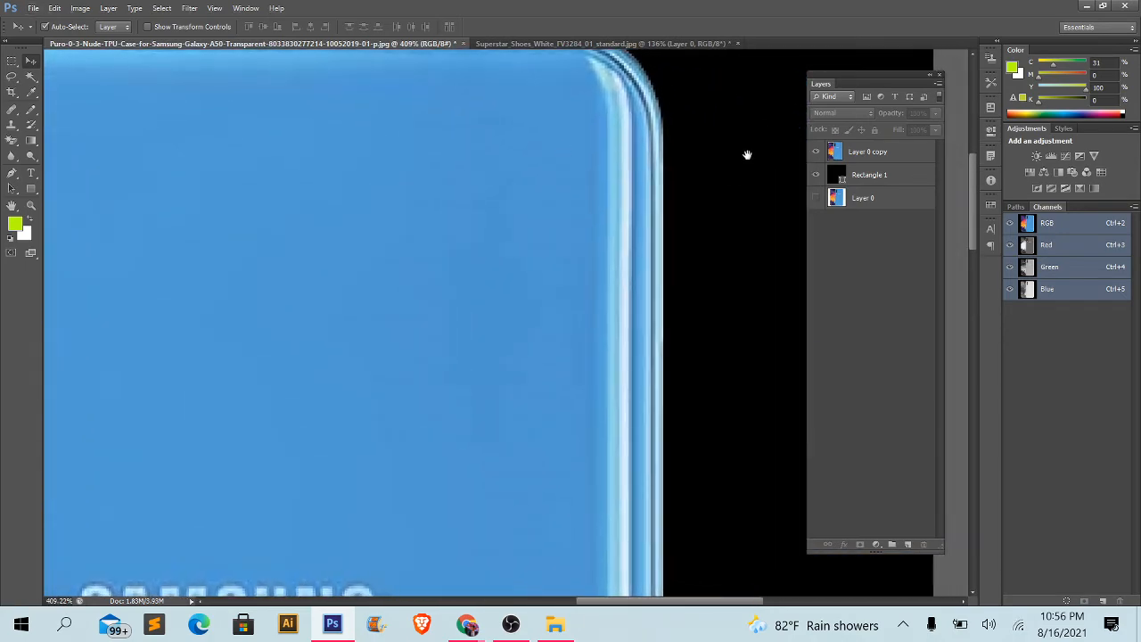
scroll(650, 429, "down", 2)
scroll(634, 517, "up", 2)
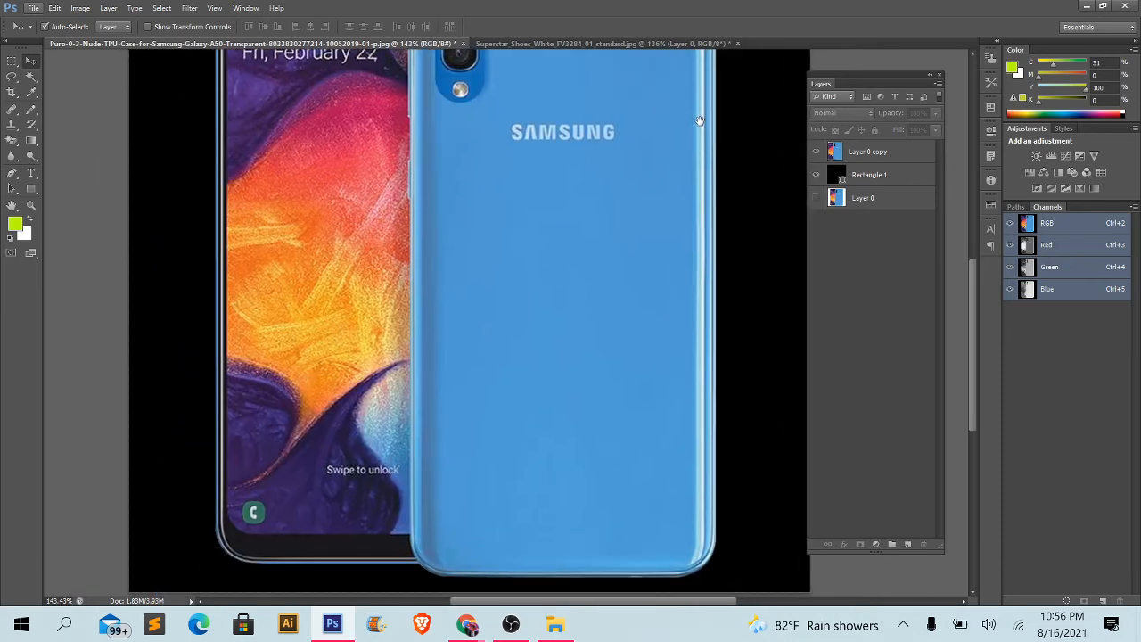
scroll(774, 411, "up", 1)
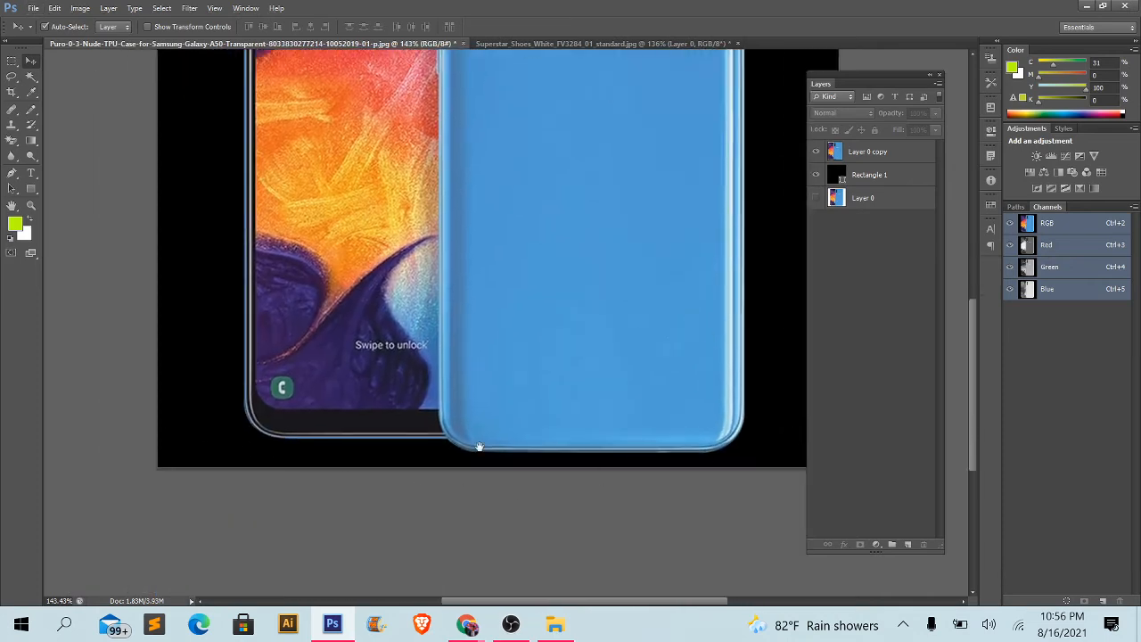
scroll(617, 428, "down", 2)
scroll(622, 445, "down", 2)
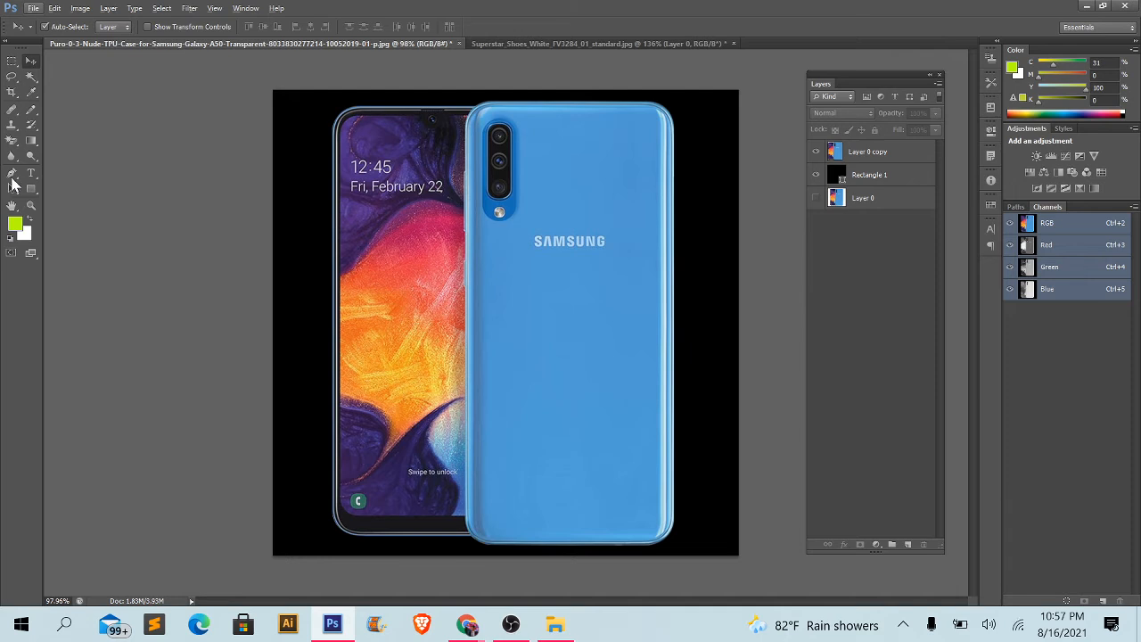
- Close the Superstar shoes document without saving its changes
left_click(592, 44)
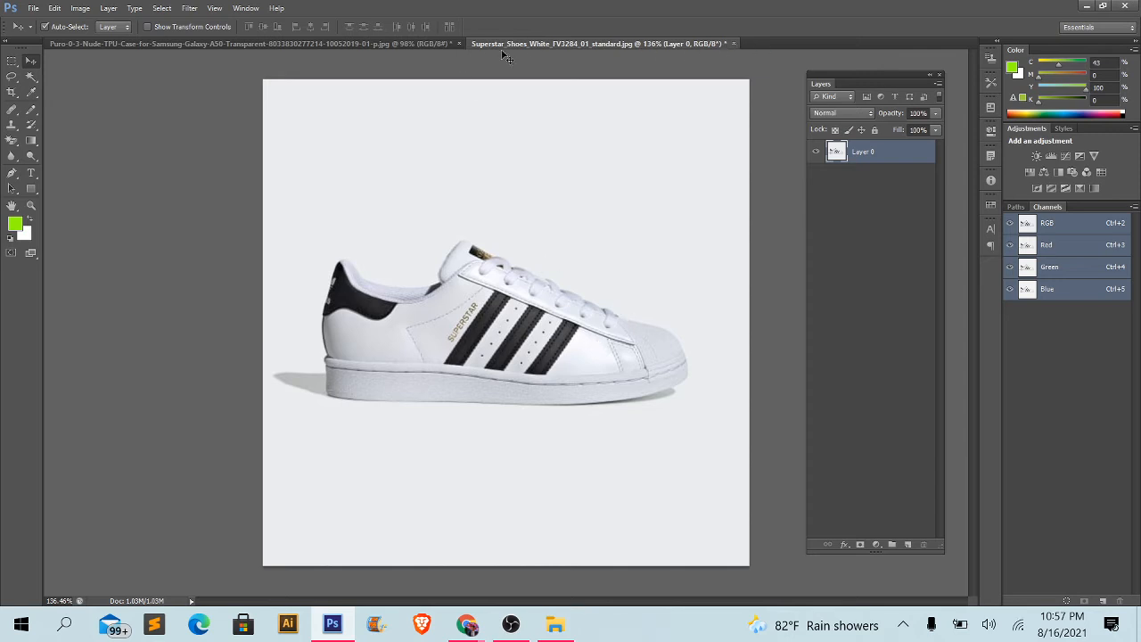
left_click(735, 43)
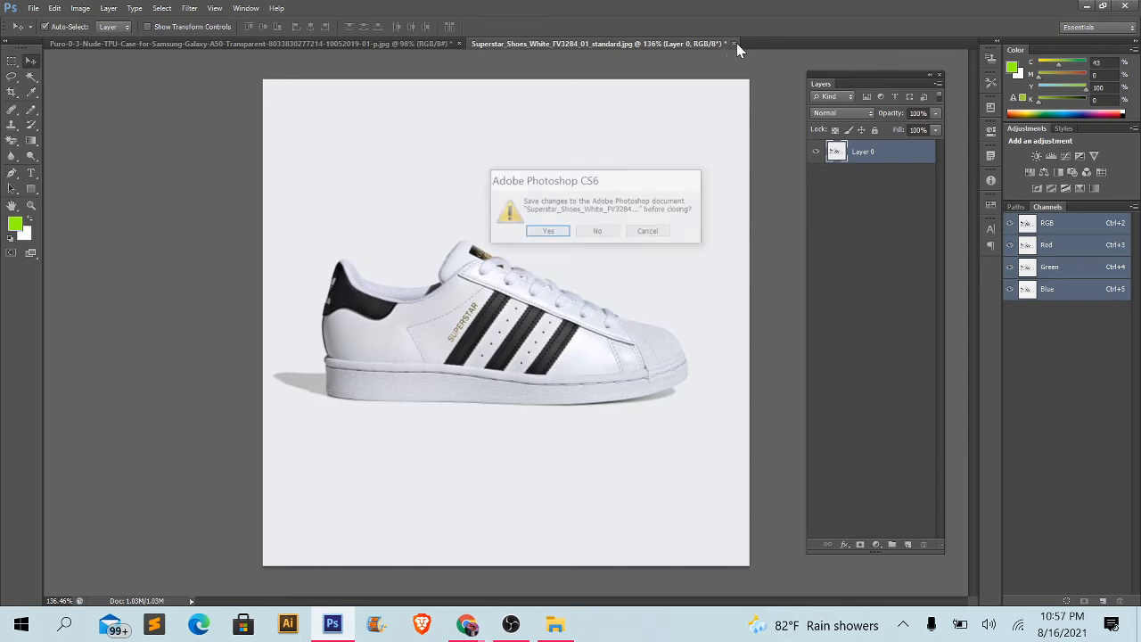
left_click(597, 233)
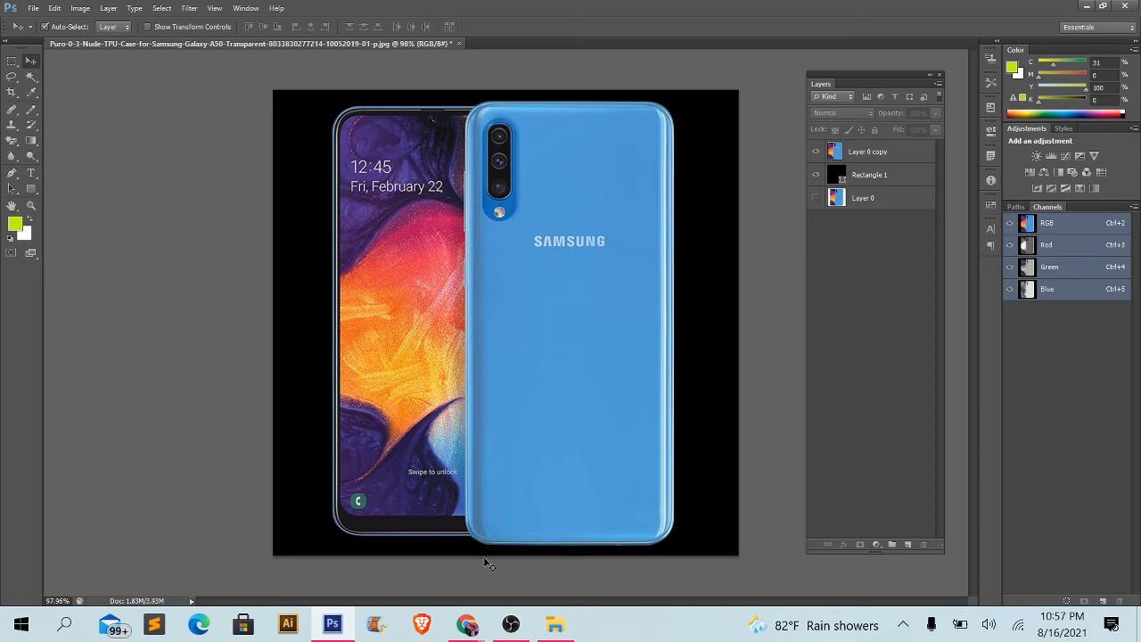
- Switch to Chrome to view the Class-03 topics on the course admission page, and return to Photoshop
mouse_move(467, 624)
left_click(437, 580)
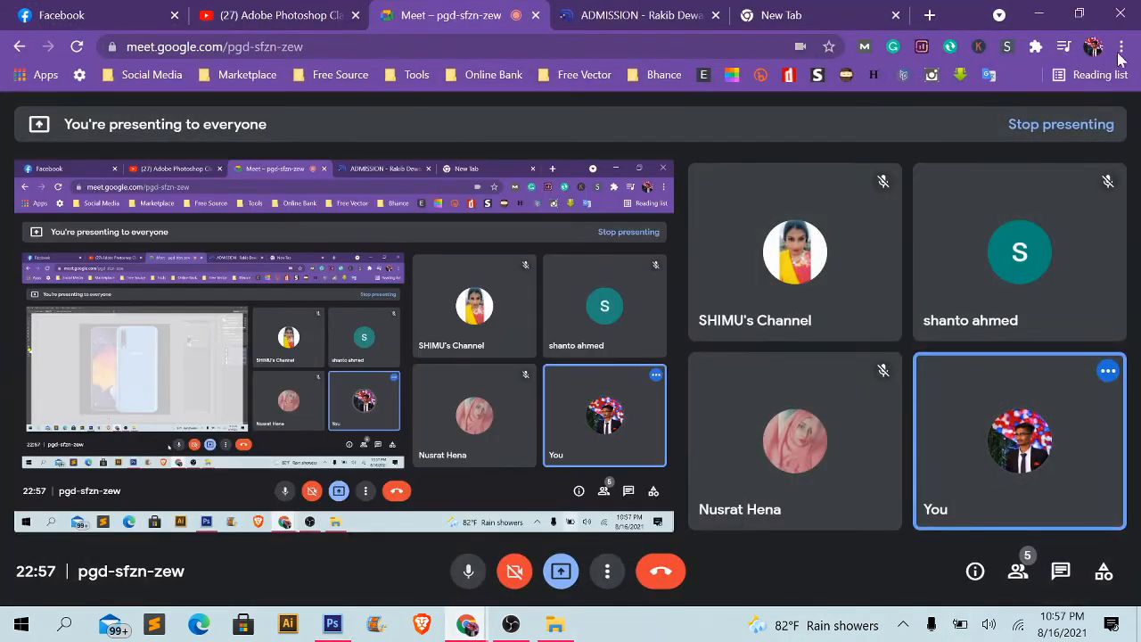
left_click(692, 7)
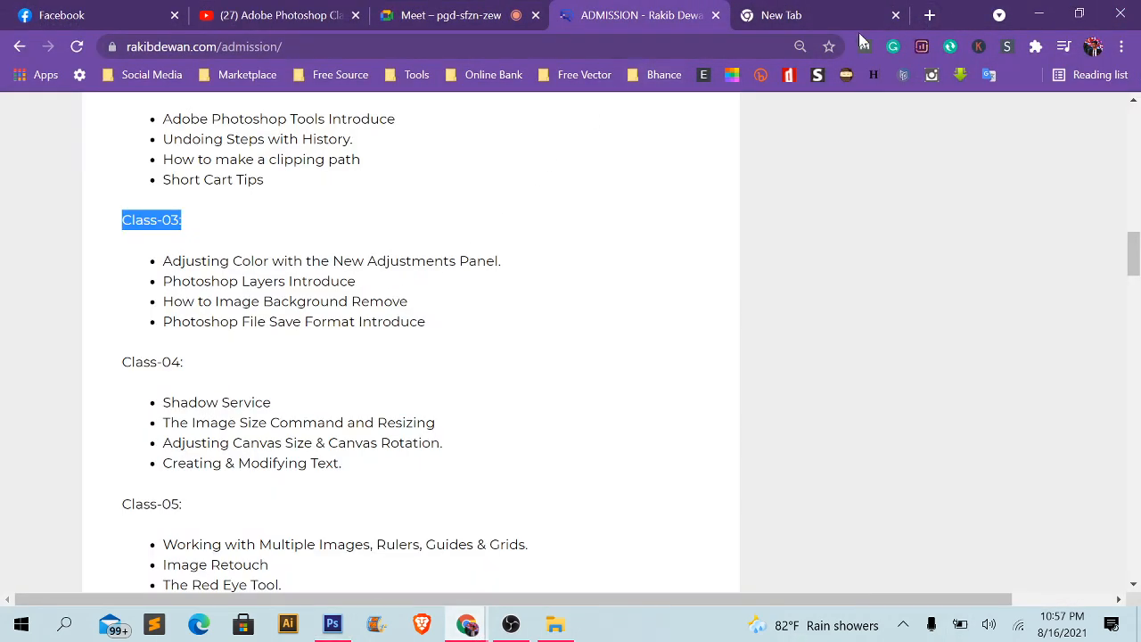
left_click(1039, 13)
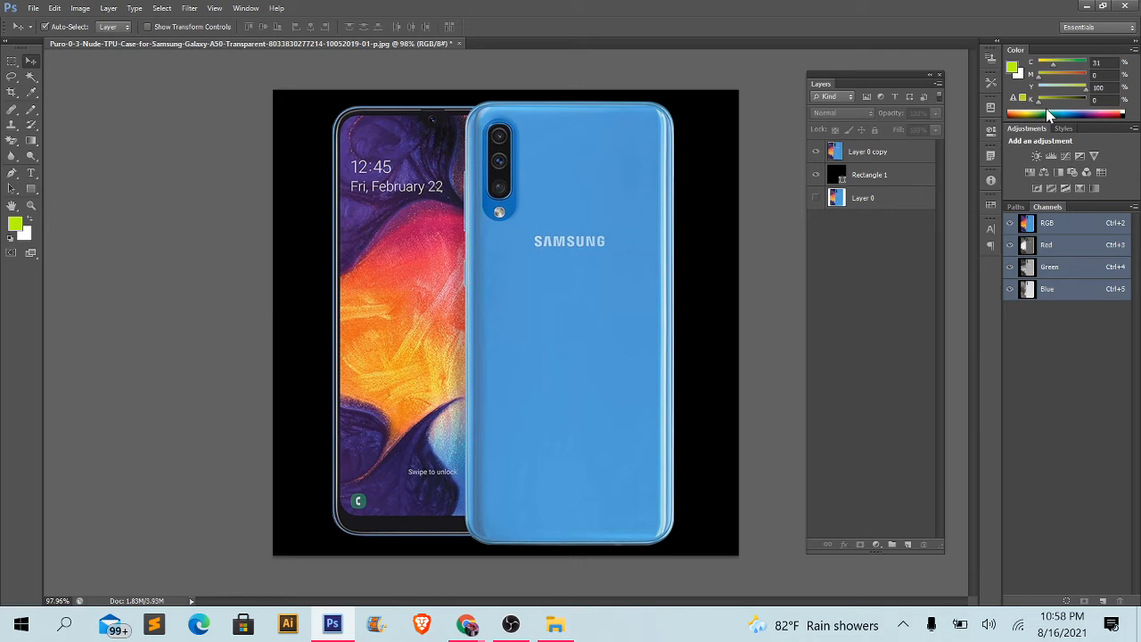
- Check the recording status in OBS and return to Photoshop
left_click(522, 621)
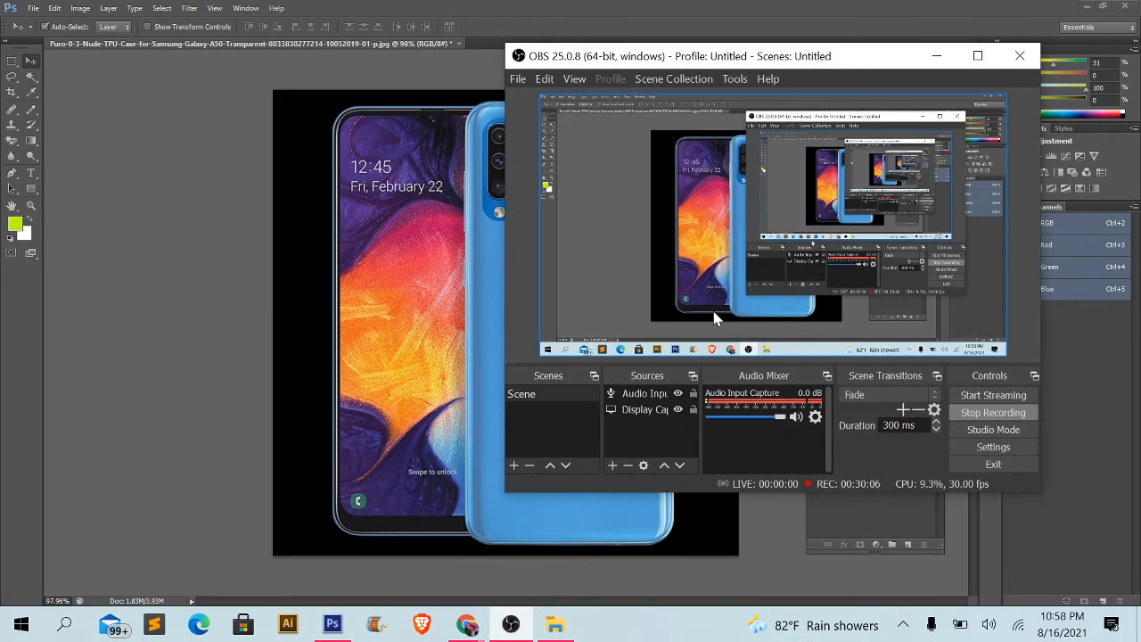
left_click(937, 56)
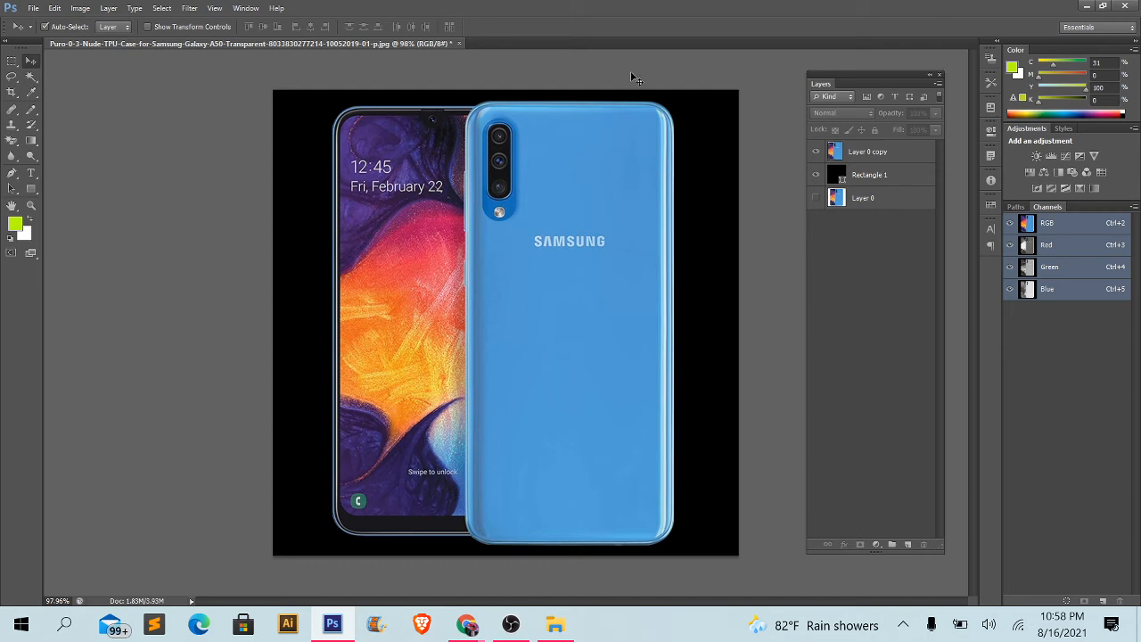
- Hide the black Rectangle 1 layer and move the phone cutout slightly downward on the transparent canvas
left_click(816, 175)
left_click_drag(569, 227, 570, 265)
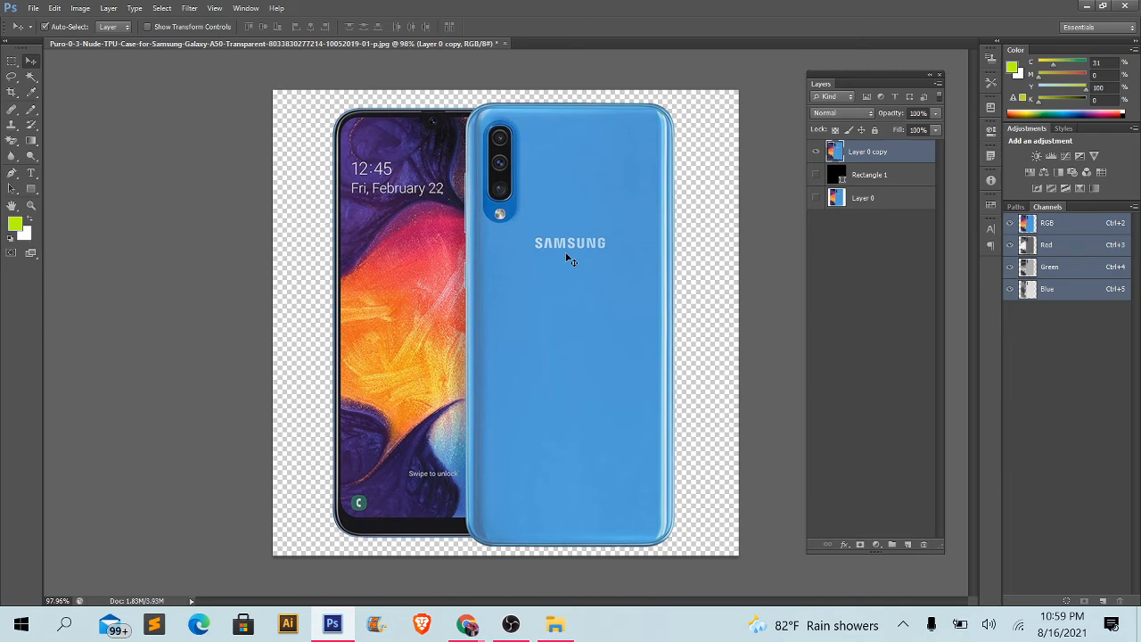
- Save the phone cutout as a PNG copy named Product 1 in Downloads, using Smallest / Slow compression and no interlacing
left_click(33, 8)
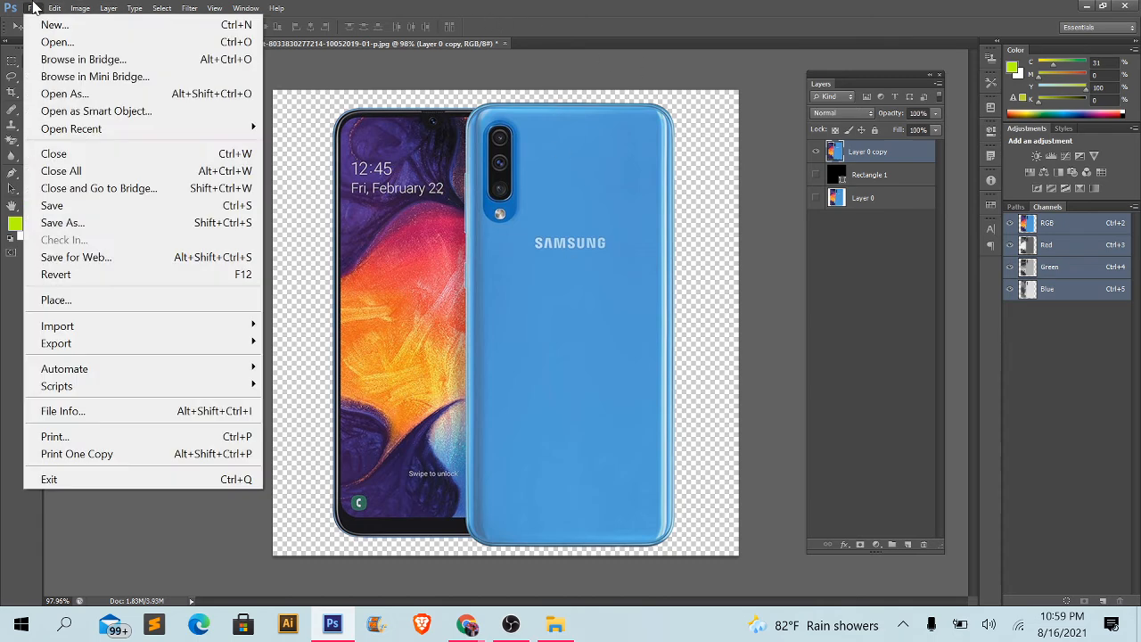
left_click(84, 225)
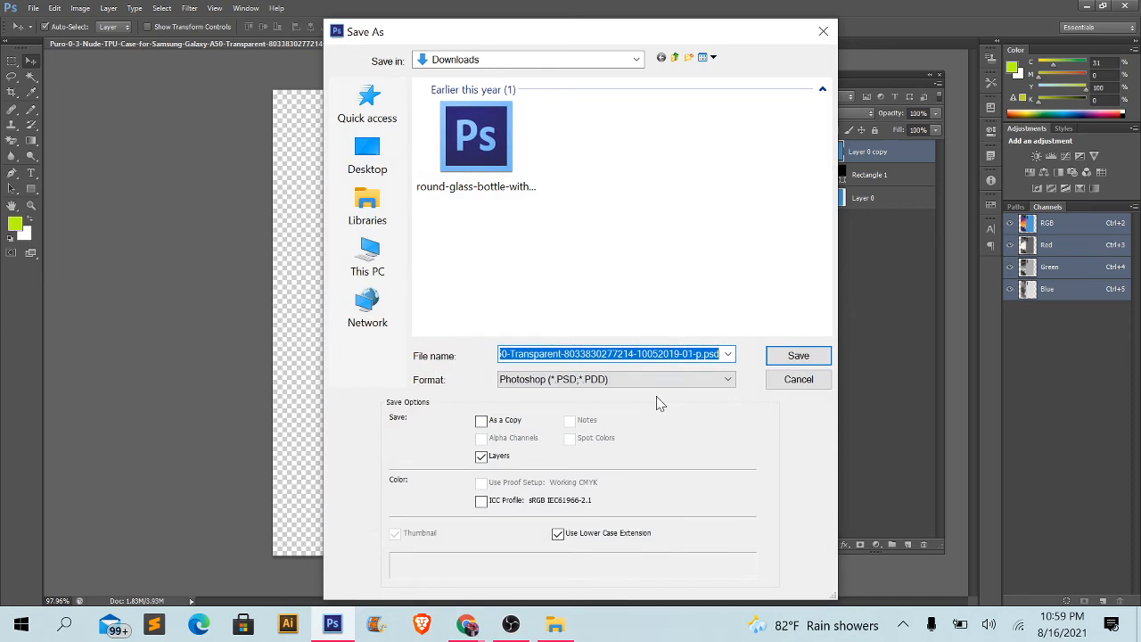
left_click(652, 383)
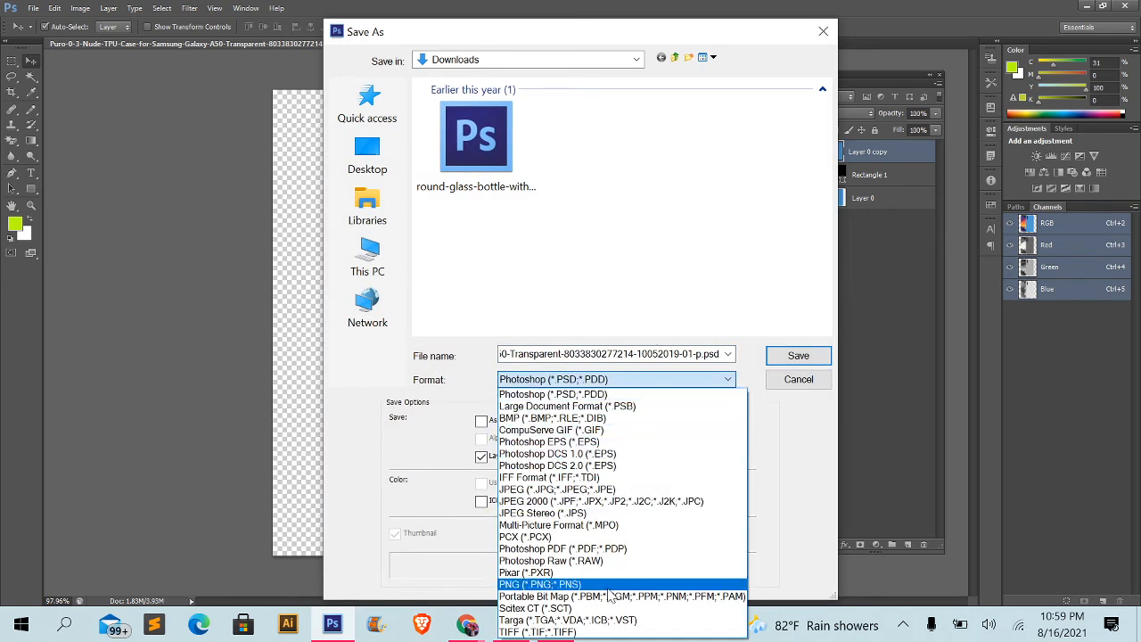
left_click(528, 585)
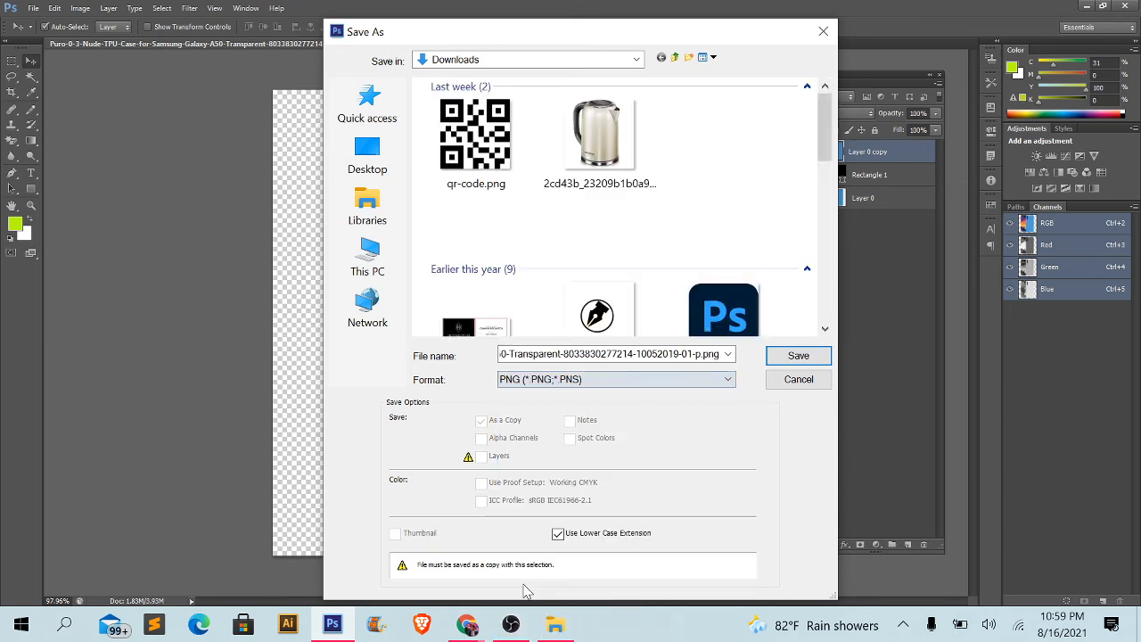
left_click(593, 354)
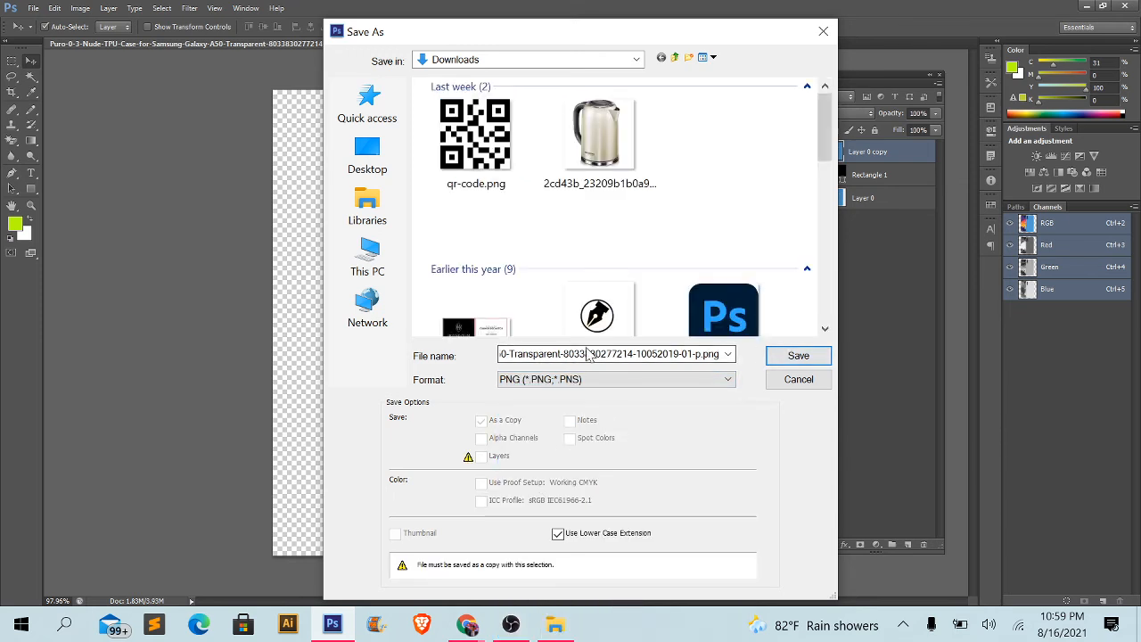
key("ctrl+a")
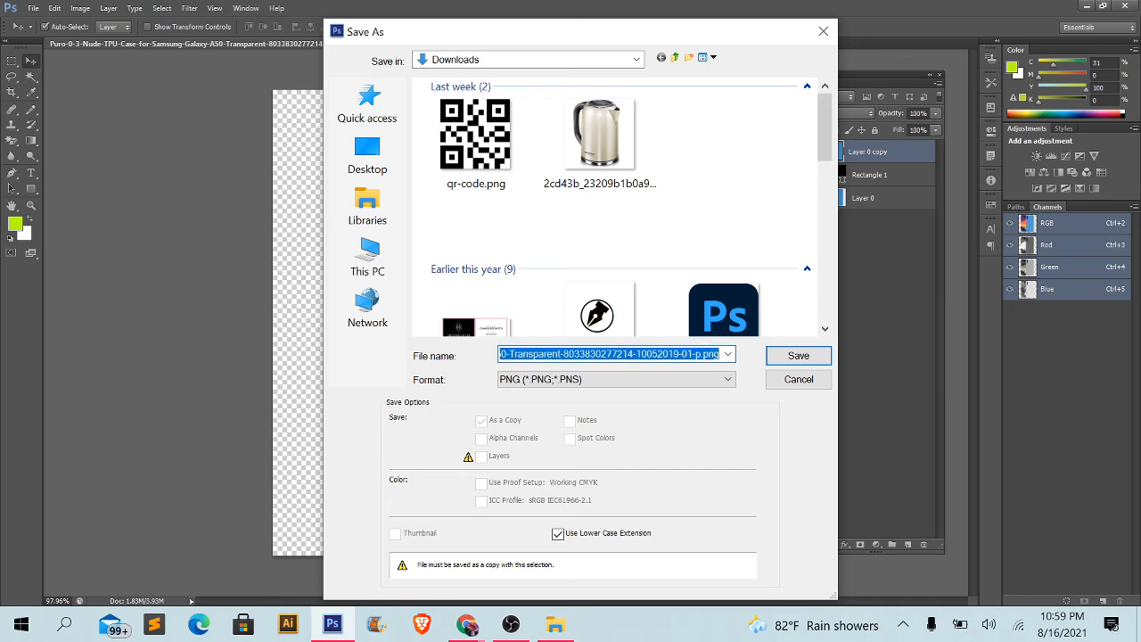
type("Produ")
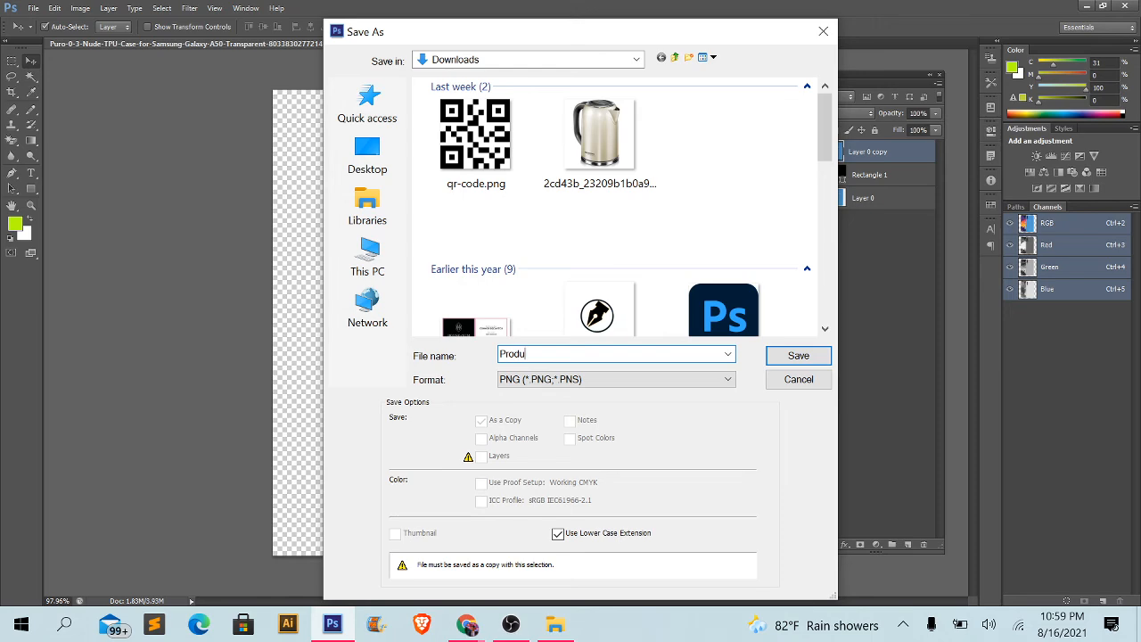
type("ct 1")
key("Return")
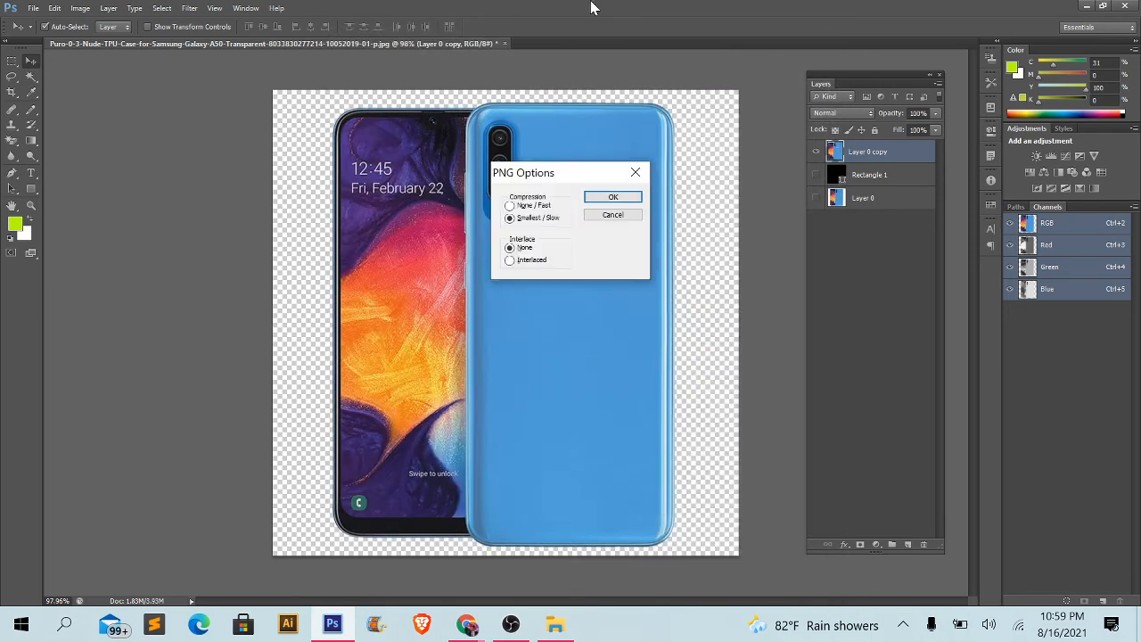
left_click(614, 198)
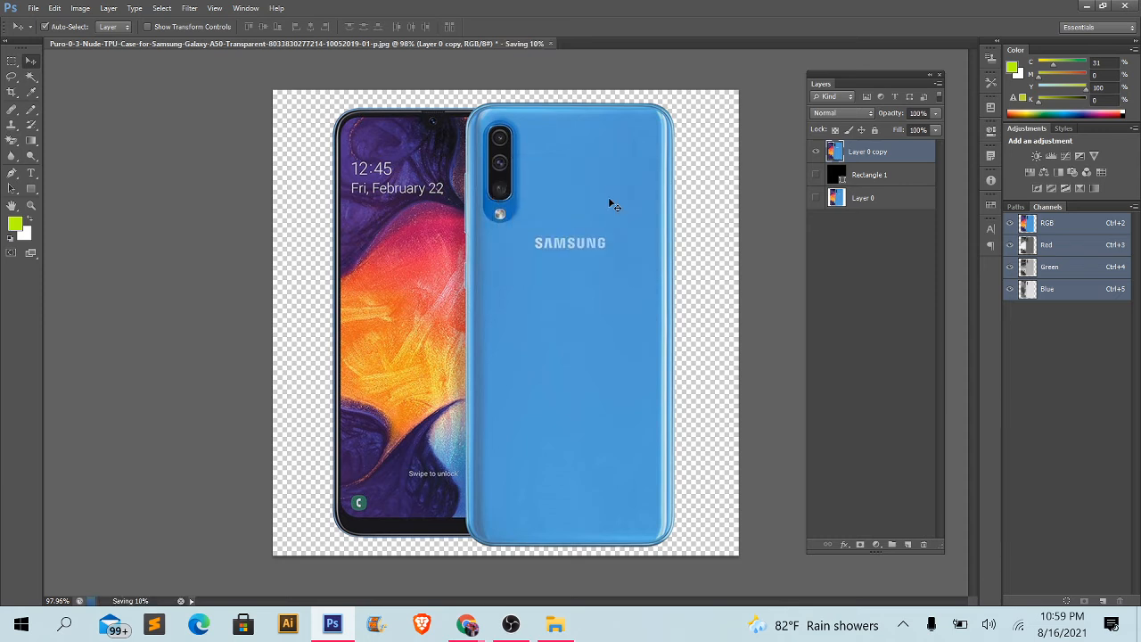
- Switch to File Explorer and check the exported Product 1.png in the Downloads folder
left_click(542, 622)
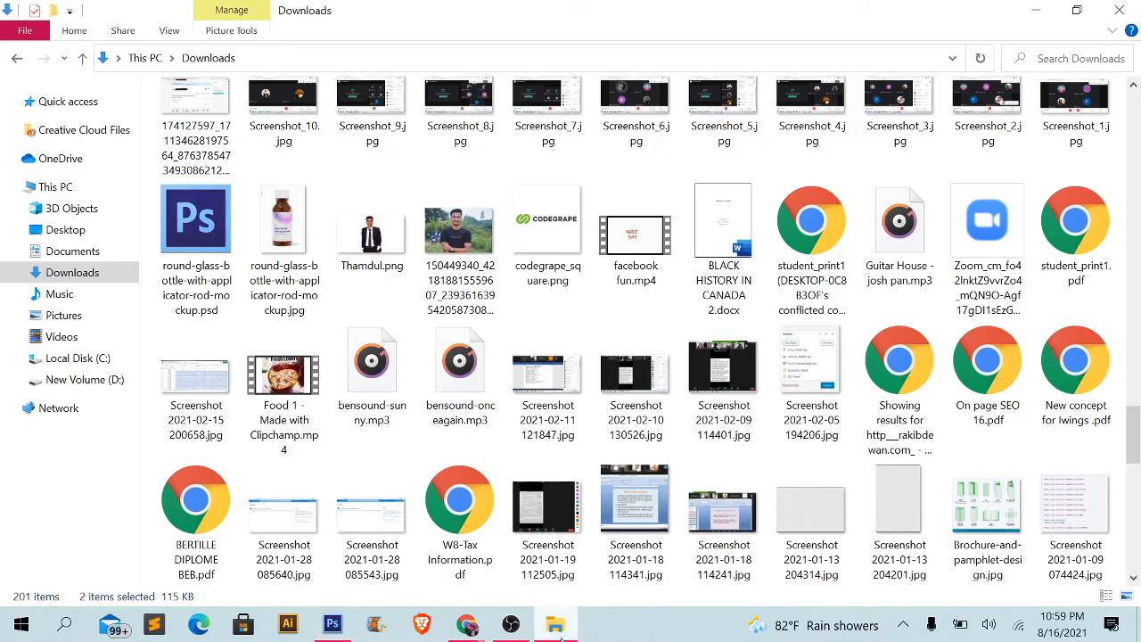
scroll(287, 155, "up", 15)
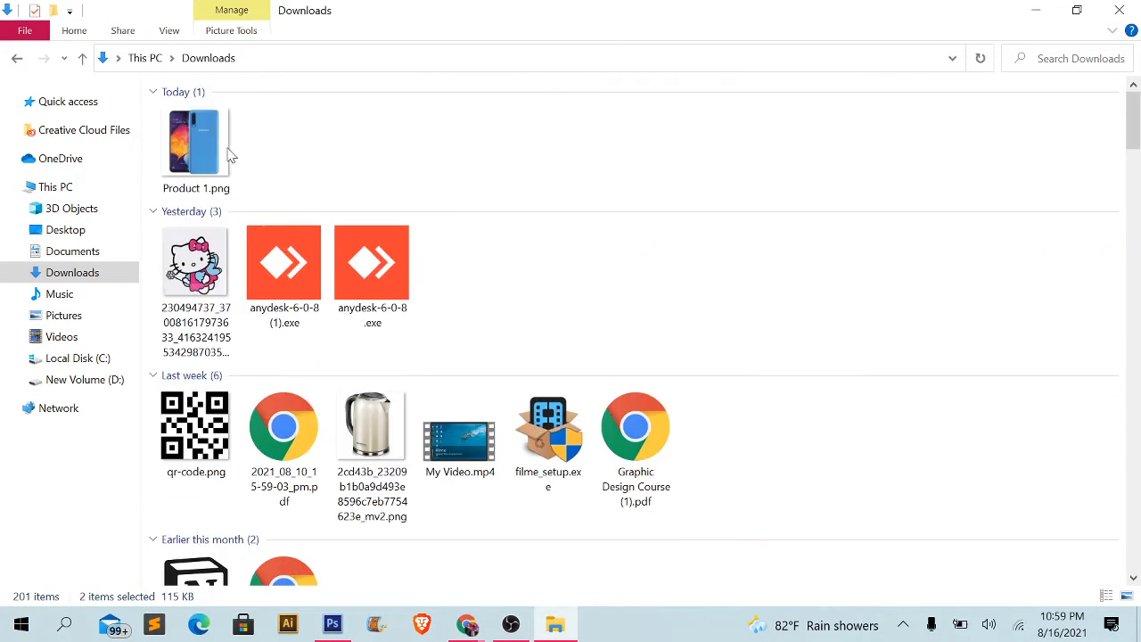
left_click(222, 155)
left_click(333, 173)
left_click(223, 160)
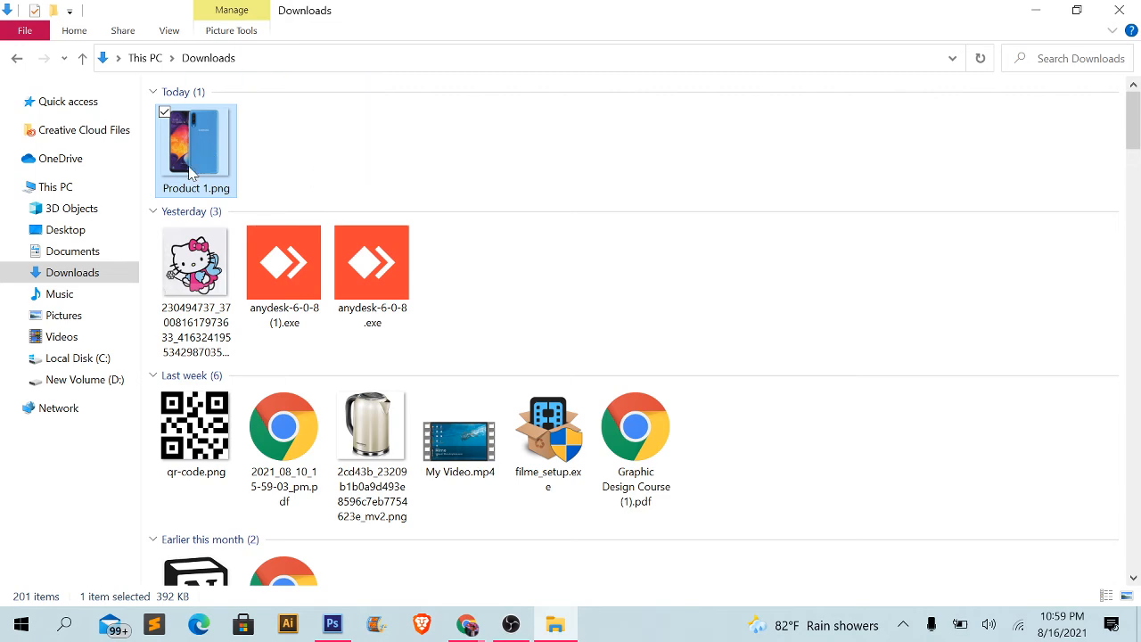
left_click_drag(191, 169, 336, 143)
- Return to Photoshop and close the phone document without saving its changes
left_click(1034, 11)
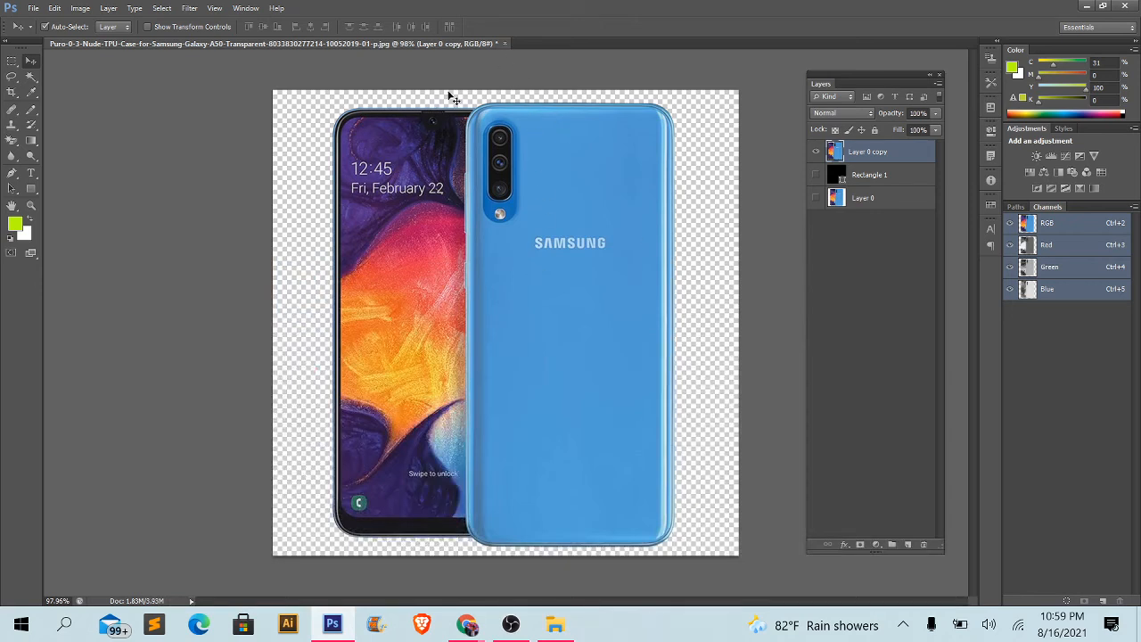
left_click(505, 43)
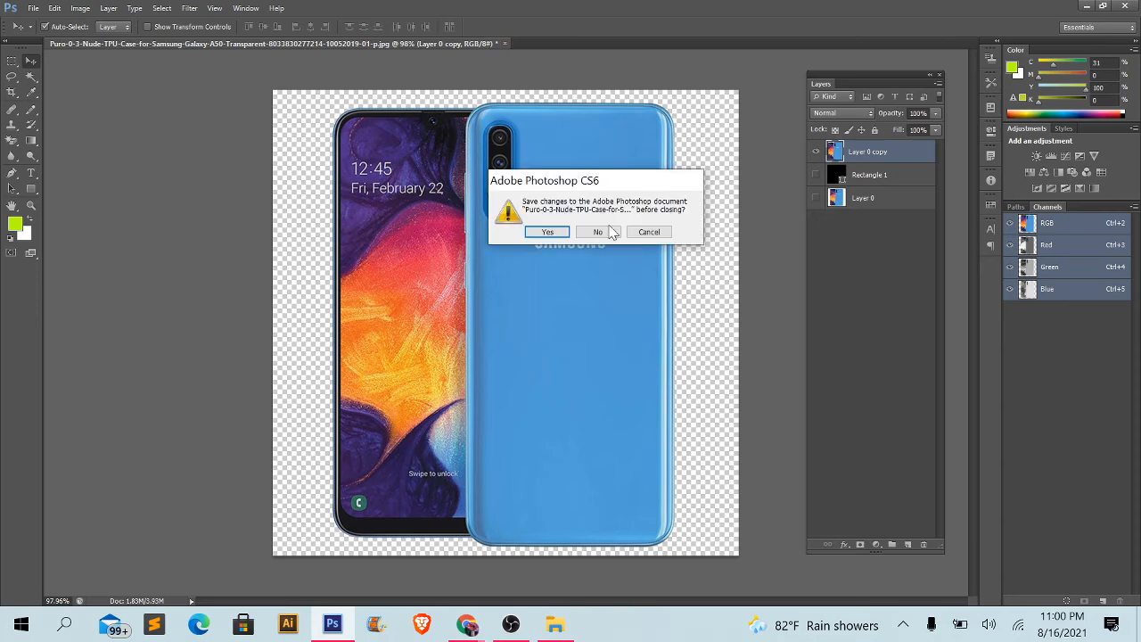
left_click(595, 232)
- Switch to File Explorer and open the My design folder inside photoshop on New Volume (D:)
left_click(554, 624)
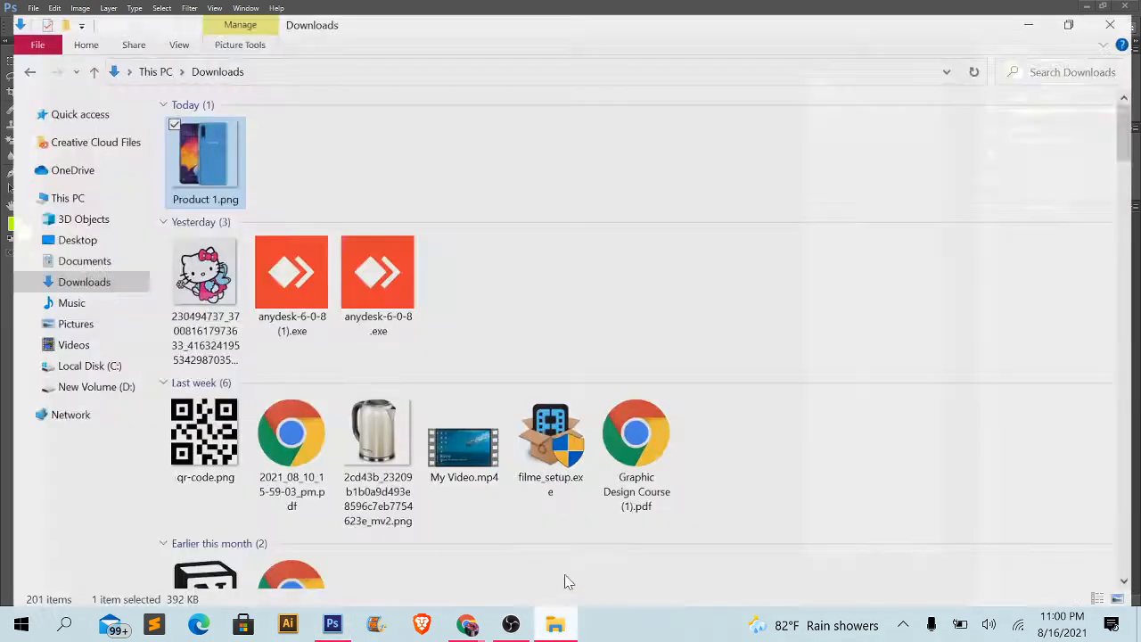
left_click(53, 379)
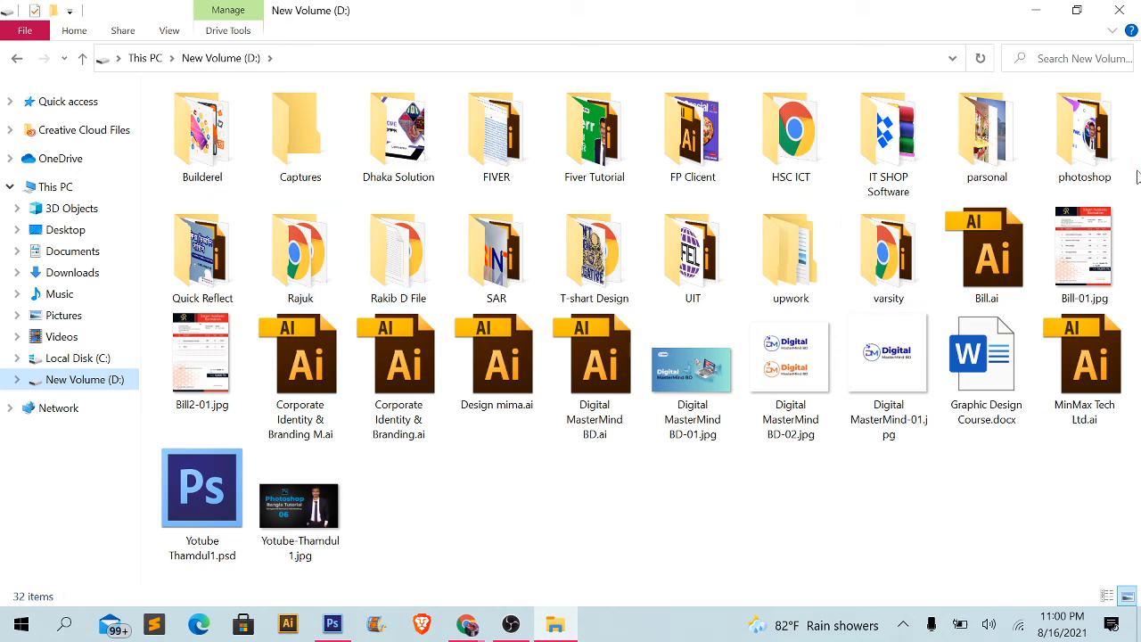
double_click(1107, 169)
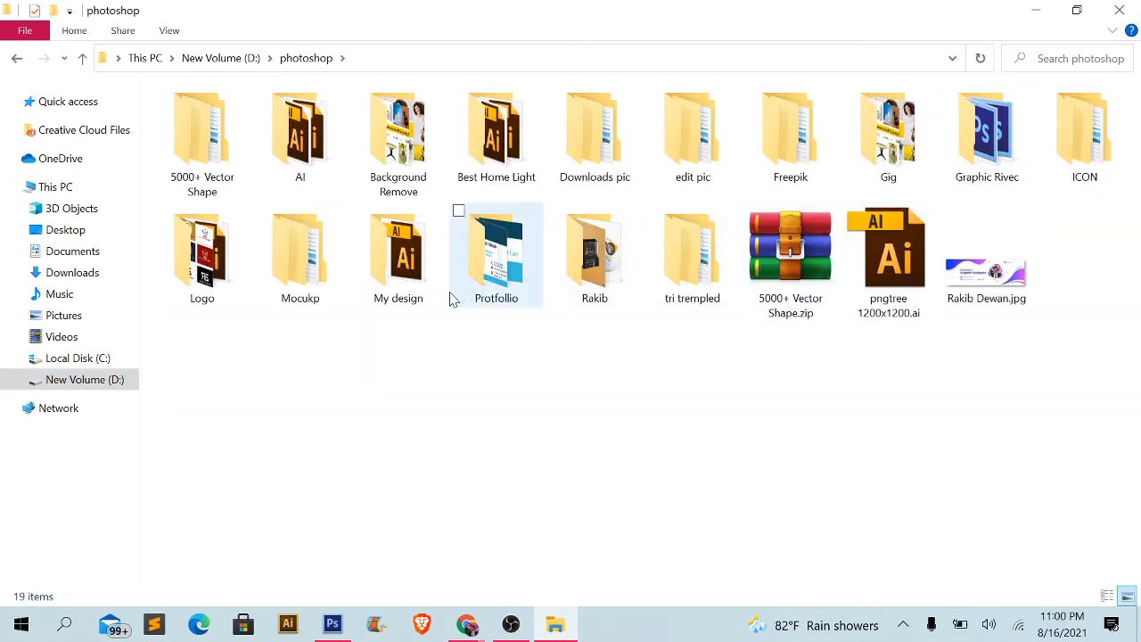
double_click(376, 293)
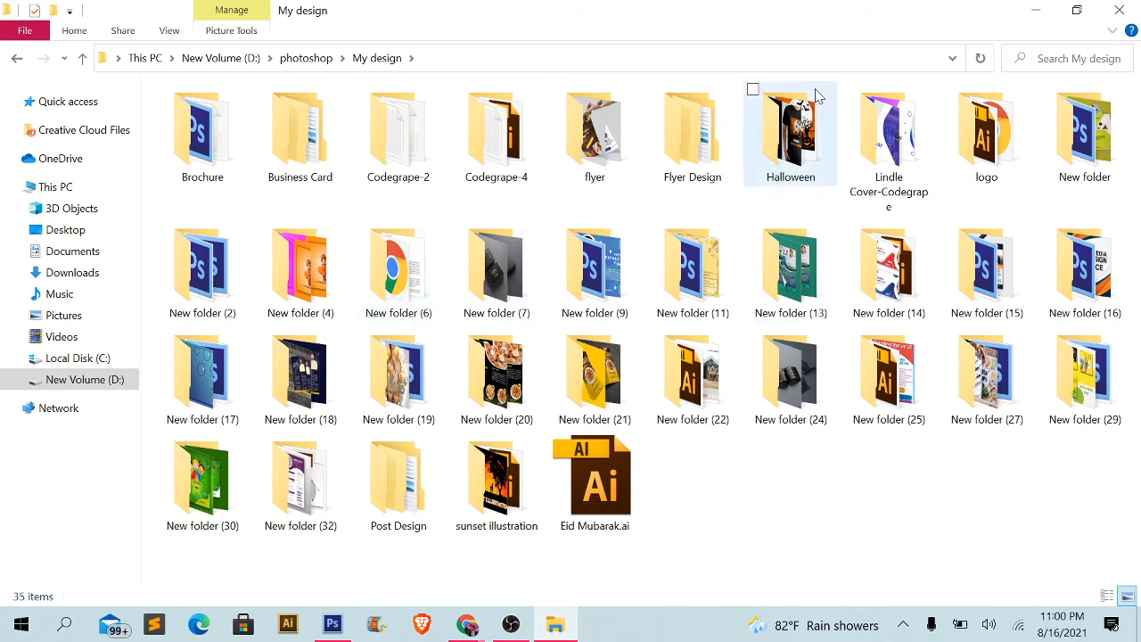
- Open the Post Design folder and display its subfolders as large thumbnails
left_click(299, 169)
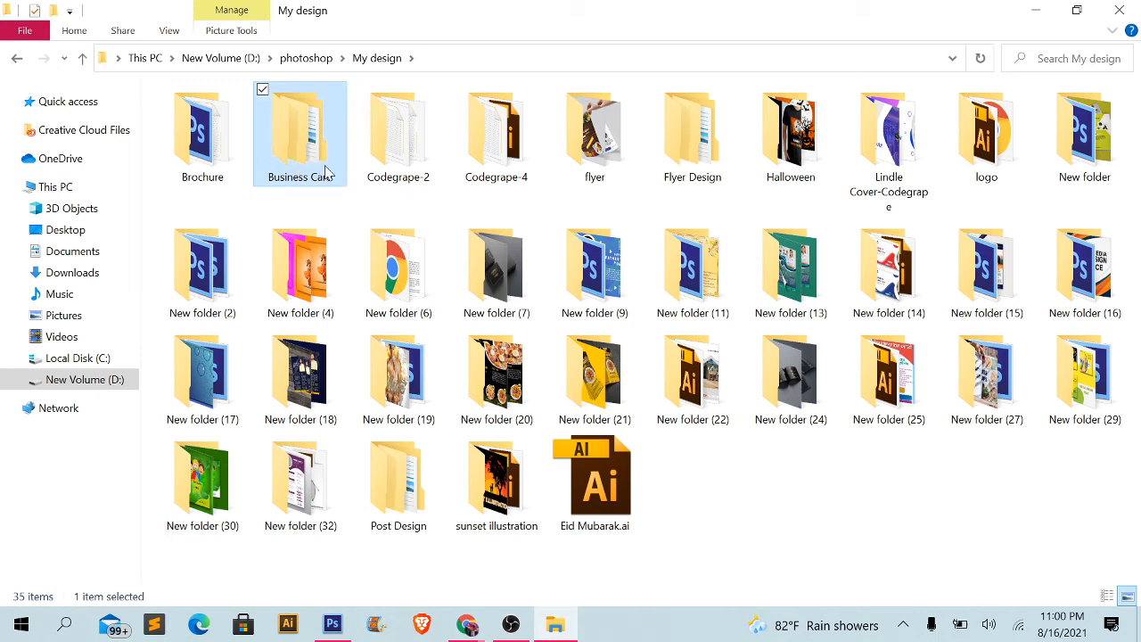
left_click(455, 175)
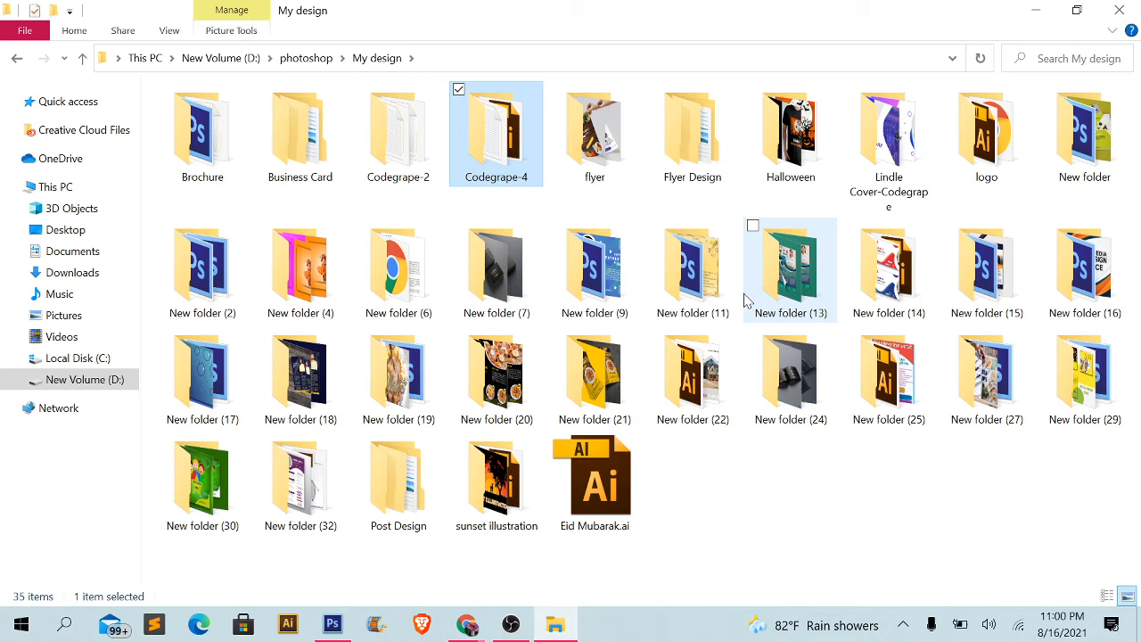
mouse_move(807, 268)
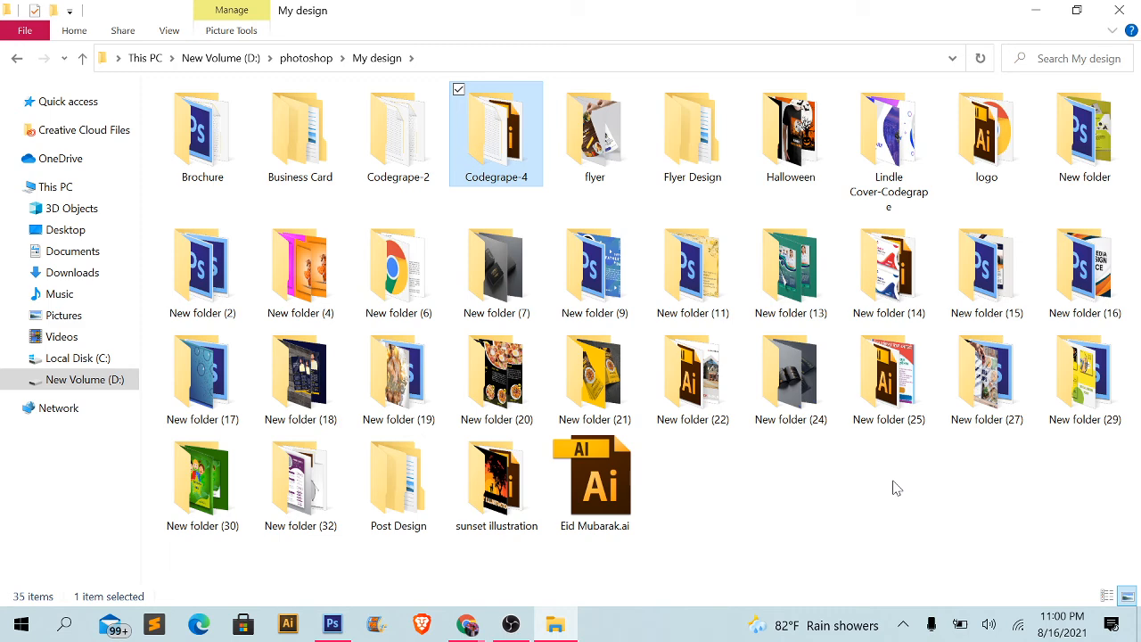
double_click(428, 473)
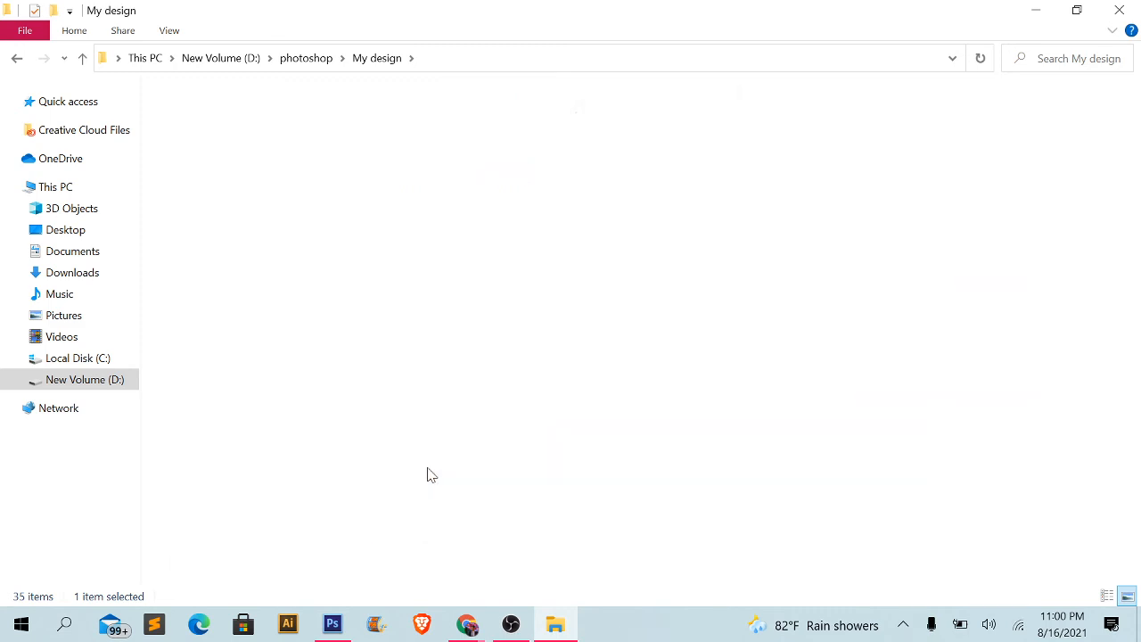
left_click(1128, 596)
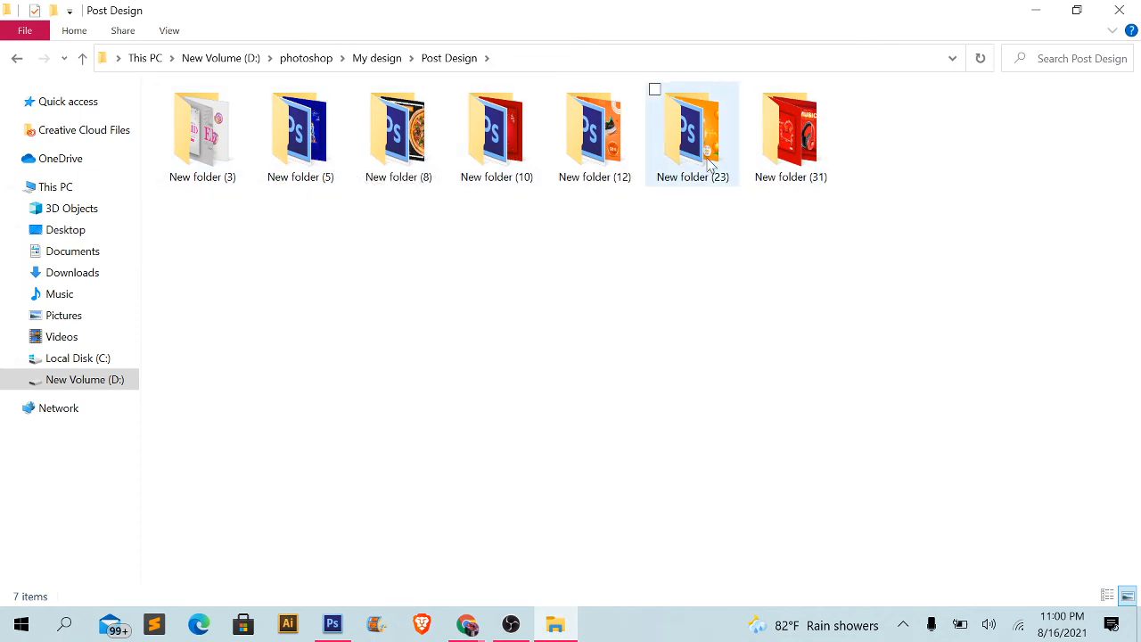
double_click(247, 157)
left_click_drag(399, 170, 339, 412)
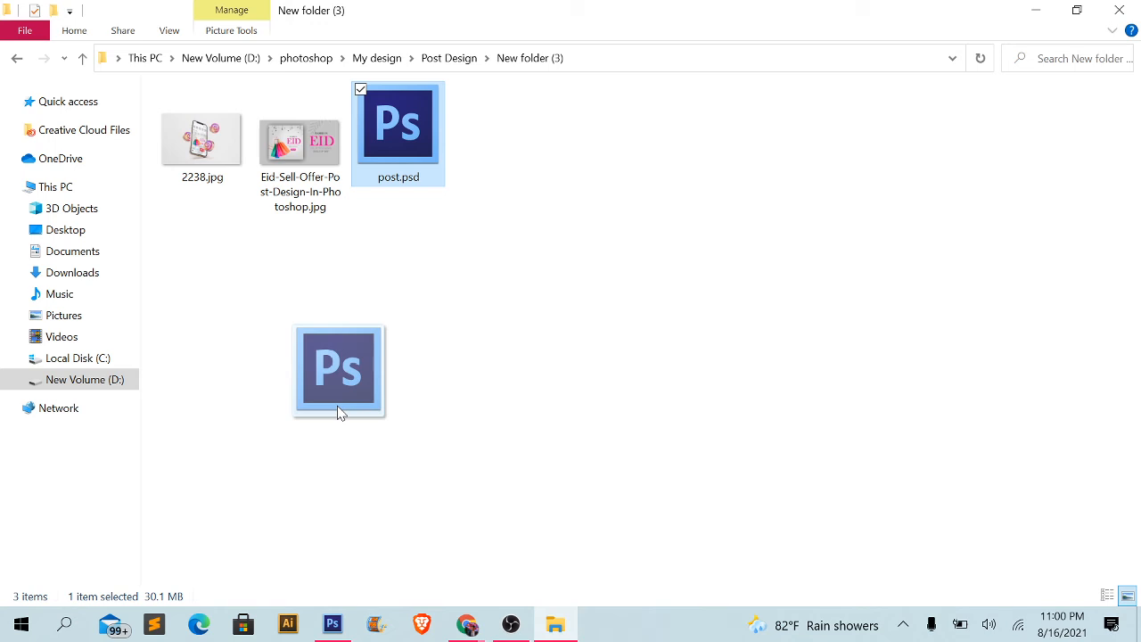
left_click_drag(339, 412, 339, 410)
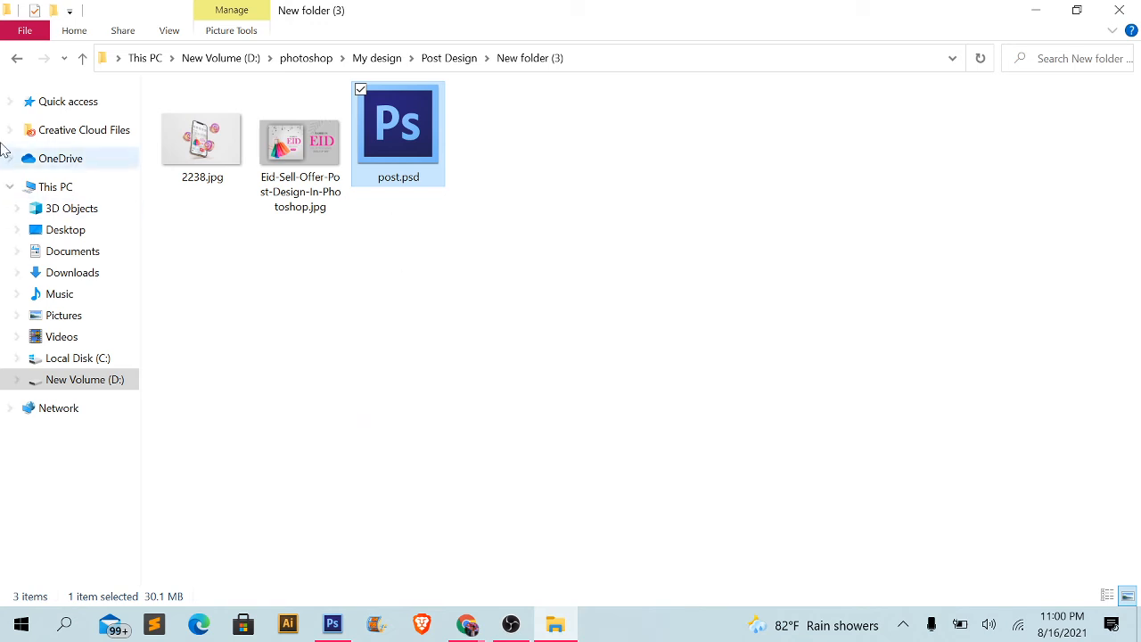
left_click(17, 58)
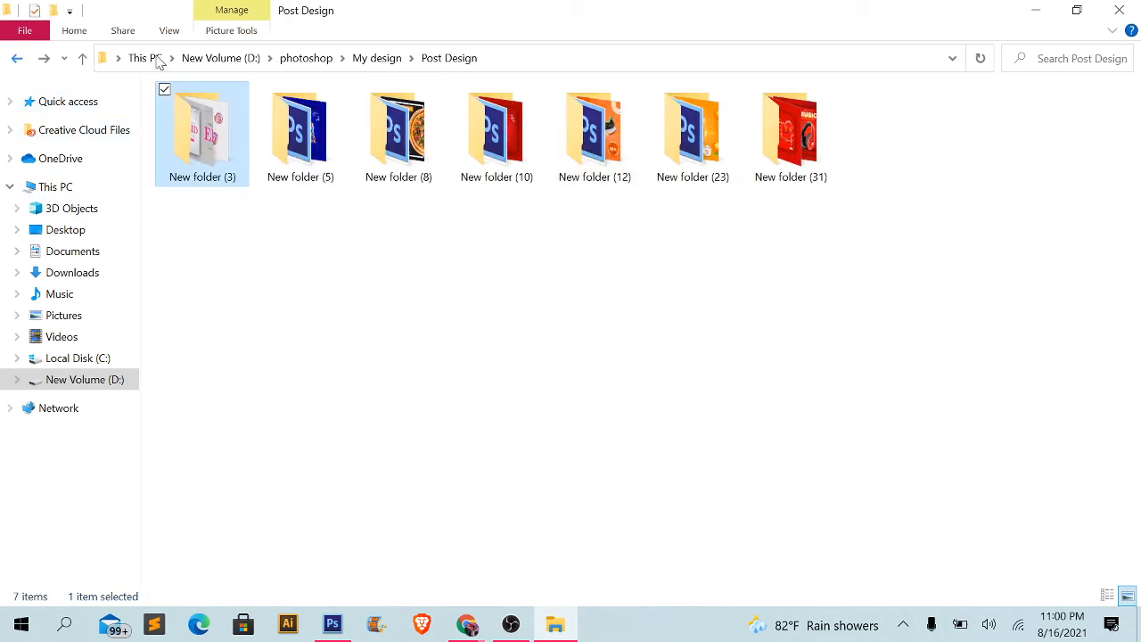
- Open 1.psd from New folder (31) in Photoshop and deselect its layers
double_click(829, 134)
left_click_drag(217, 161, 437, 296)
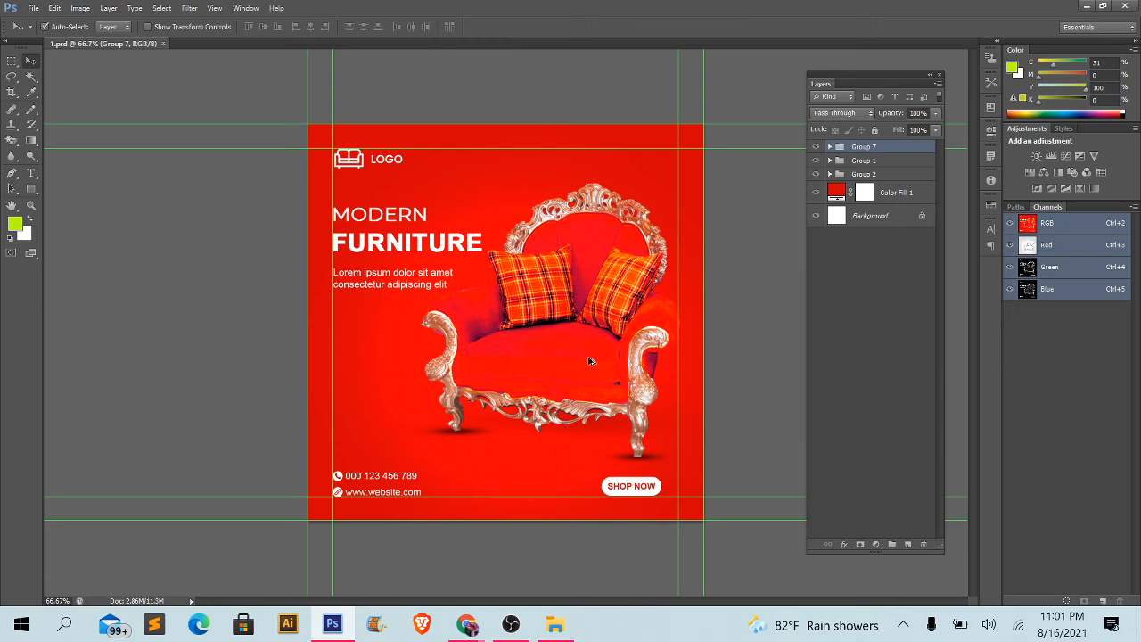
scroll(589, 361, "up", 2)
key("alt")
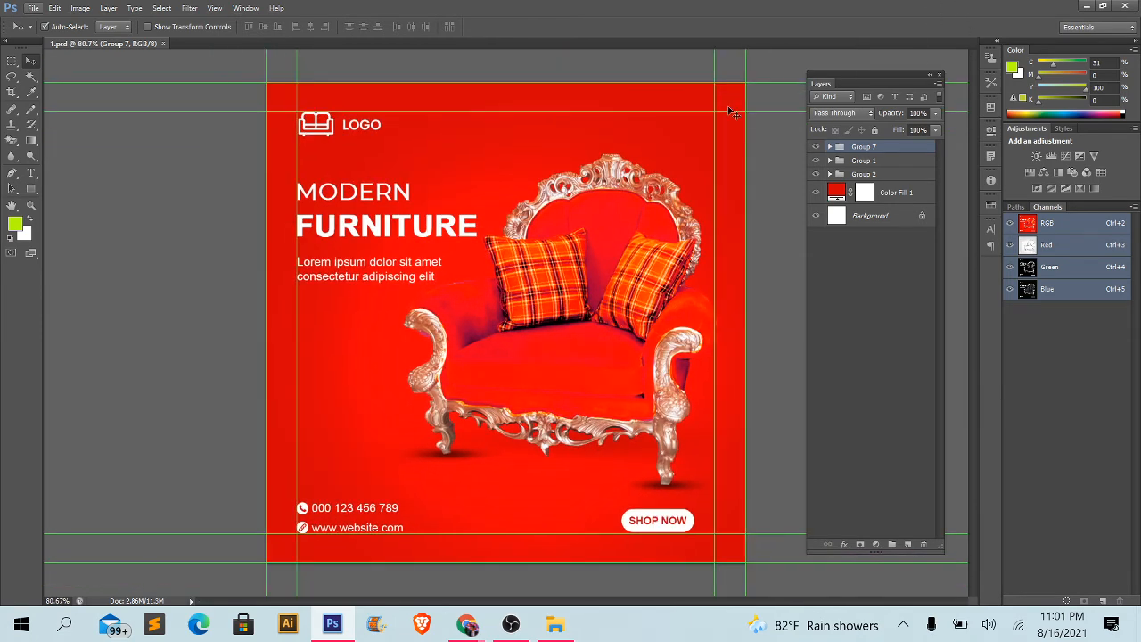
key("alt")
left_click(93, 249)
scroll(316, 331, "up", 1)
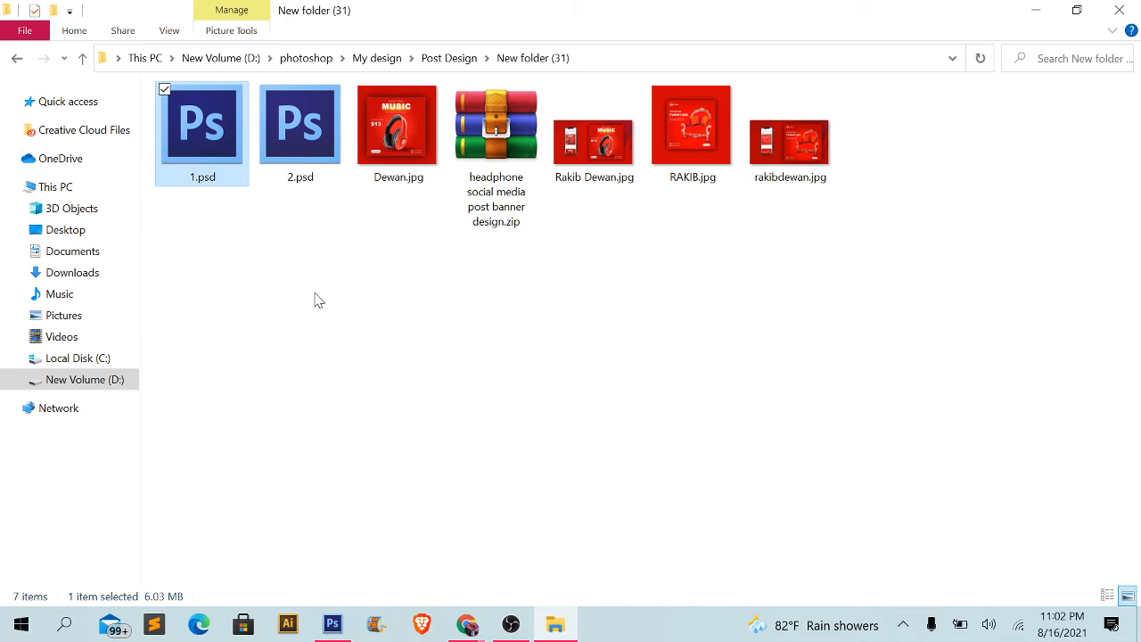
- Return to Photoshop and save the furniture post as 1.psd in Photoshop (*.PSD;*.PDD) format in New folder (31), with layers included
left_click(332, 624)
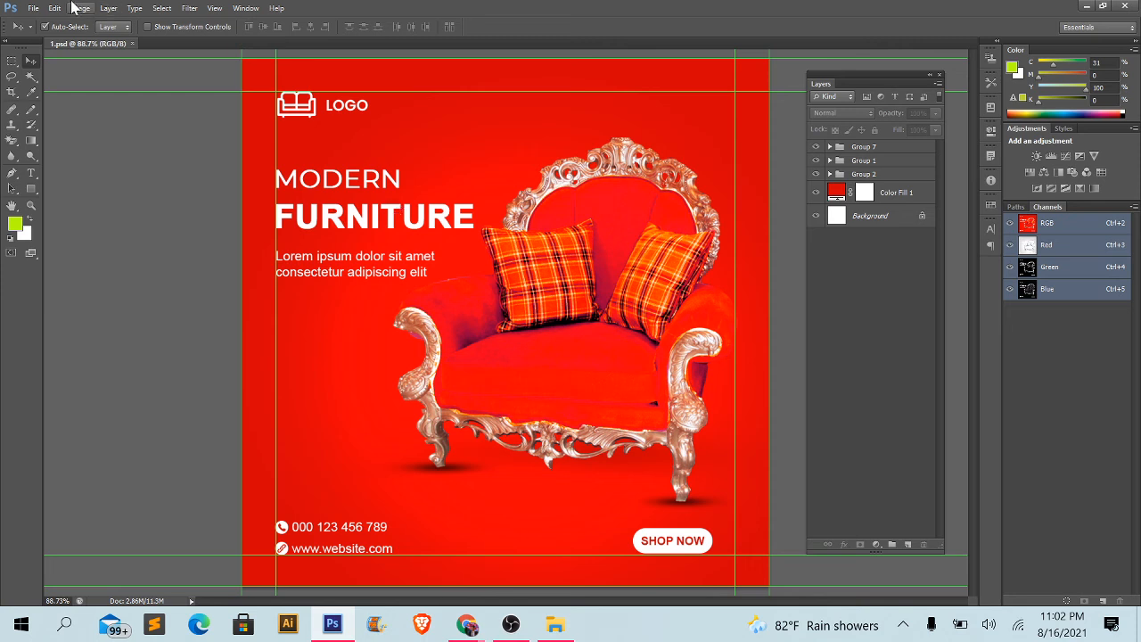
left_click(30, 8)
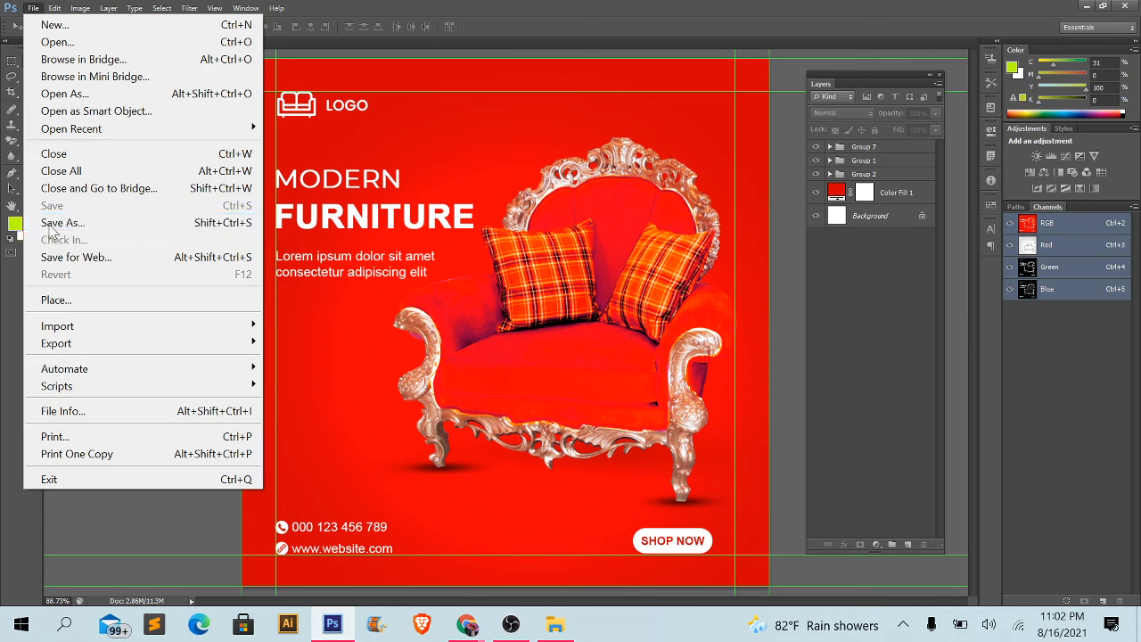
left_click(87, 223)
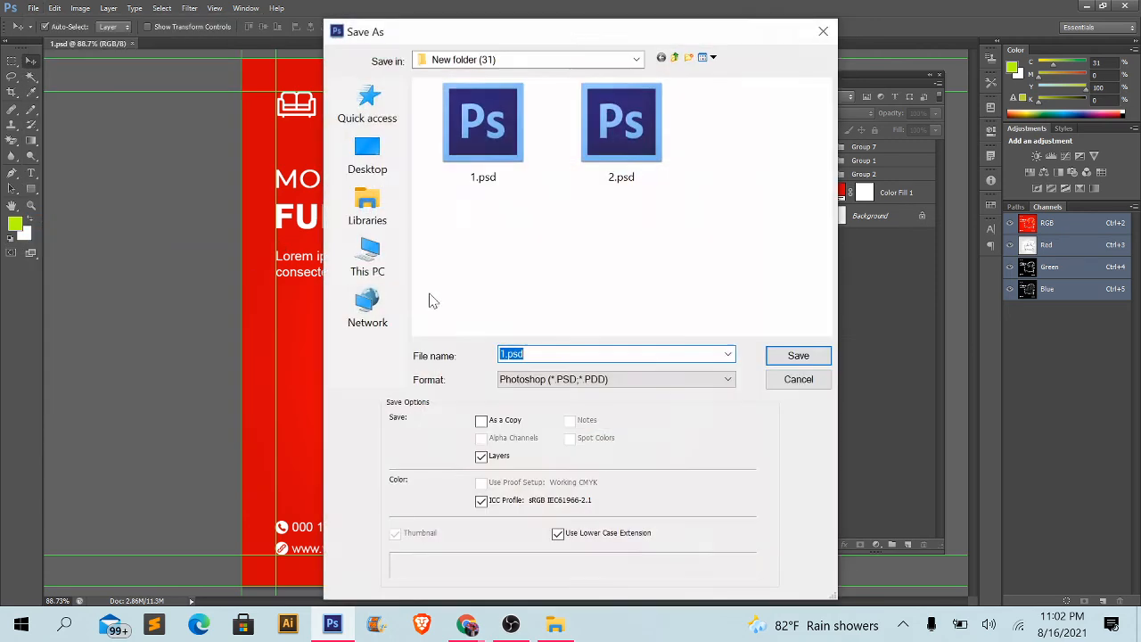
left_click(557, 383)
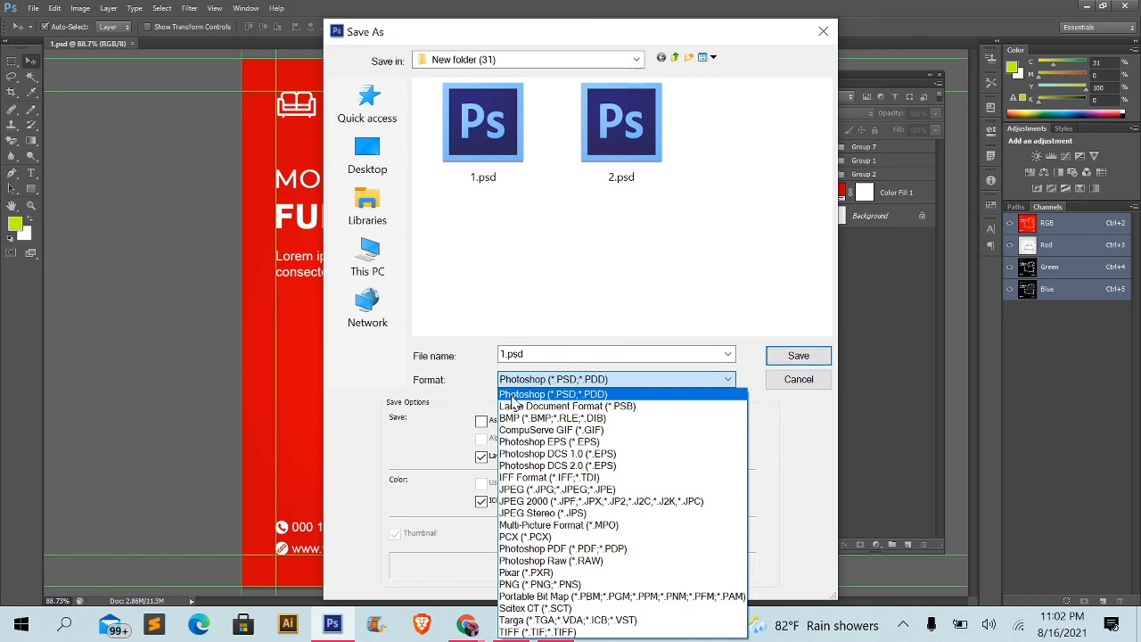
left_click(586, 395)
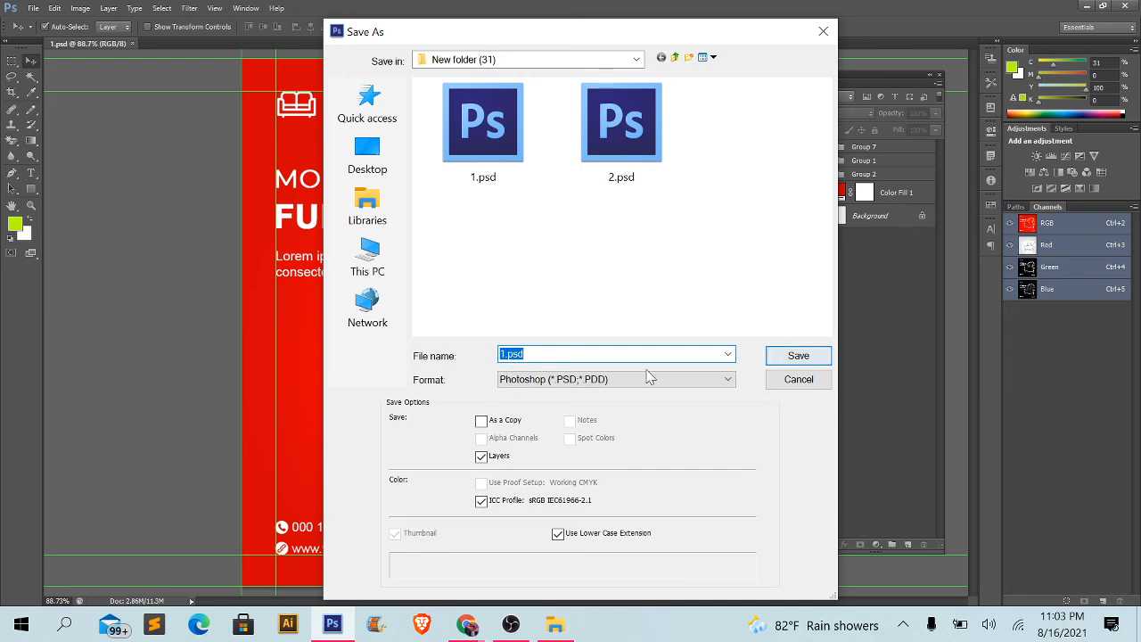
left_click(788, 360)
left_click(558, 230)
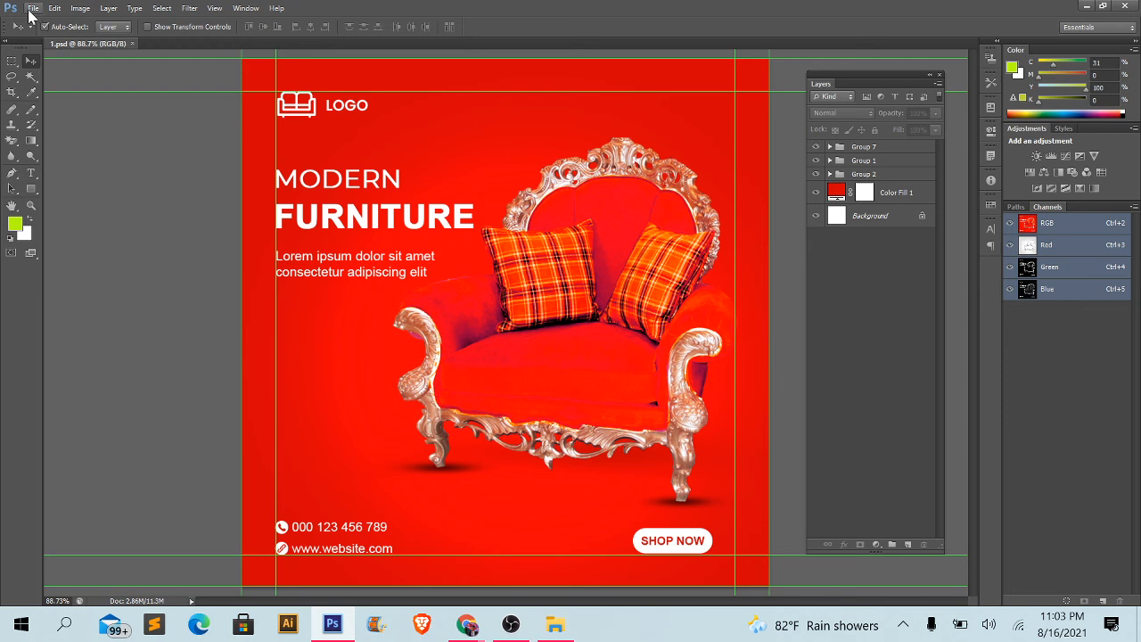
- Switch to File Explorer, view the furniture post mockup JPG from New folder (31) enlarged in Photos, and close it
left_click(556, 626)
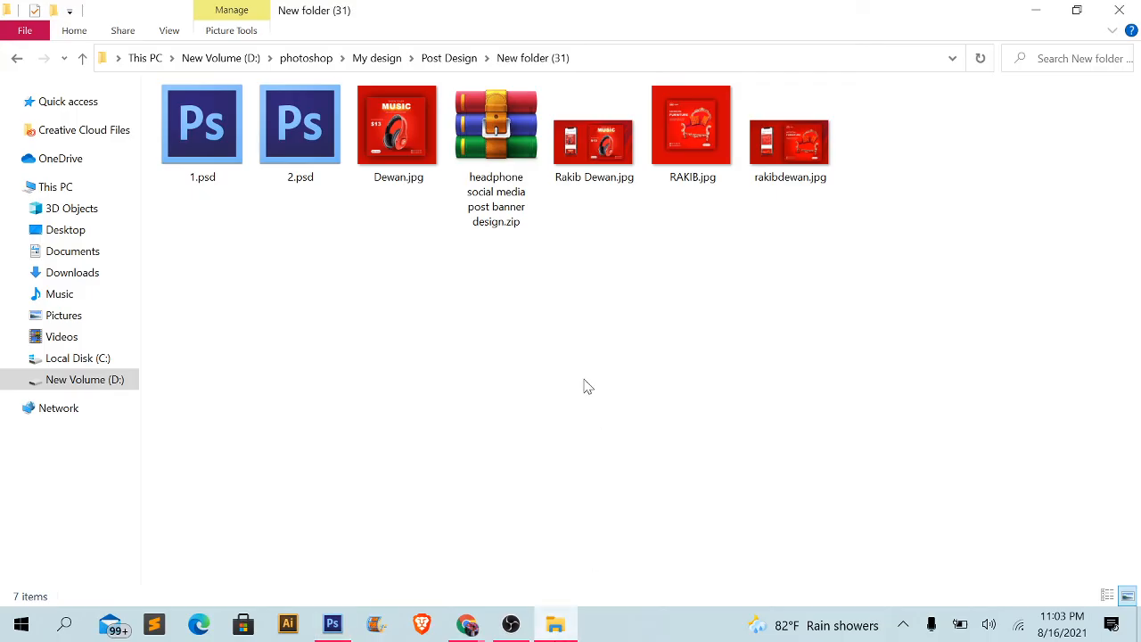
left_click_drag(679, 152, 721, 107)
double_click(727, 105)
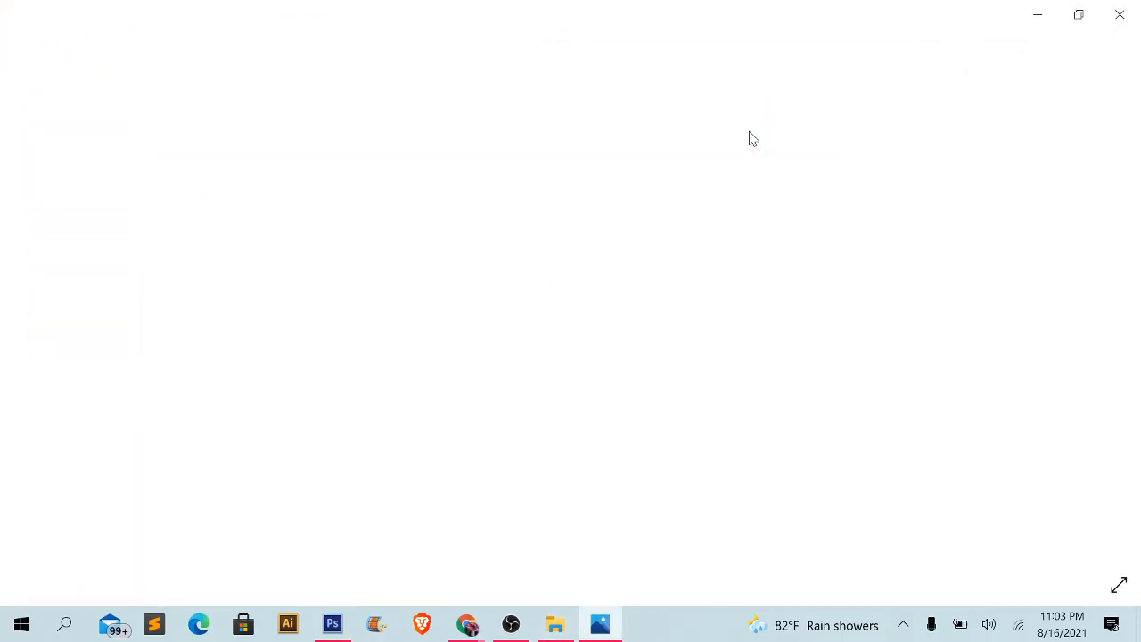
scroll(596, 326, "up", 3)
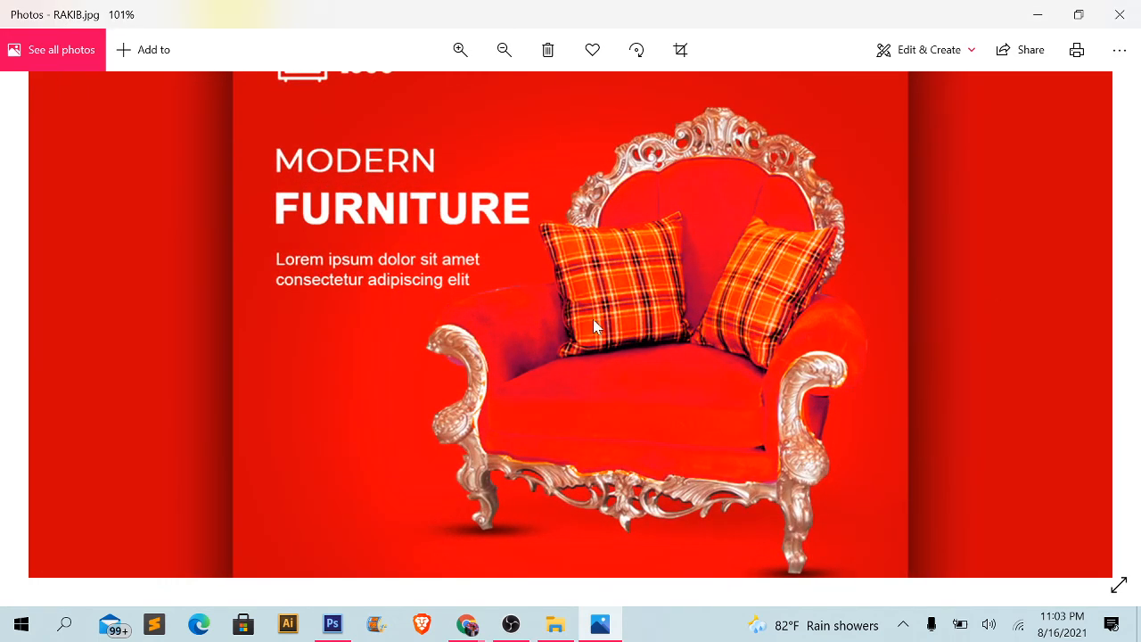
scroll(596, 326, "down", 3)
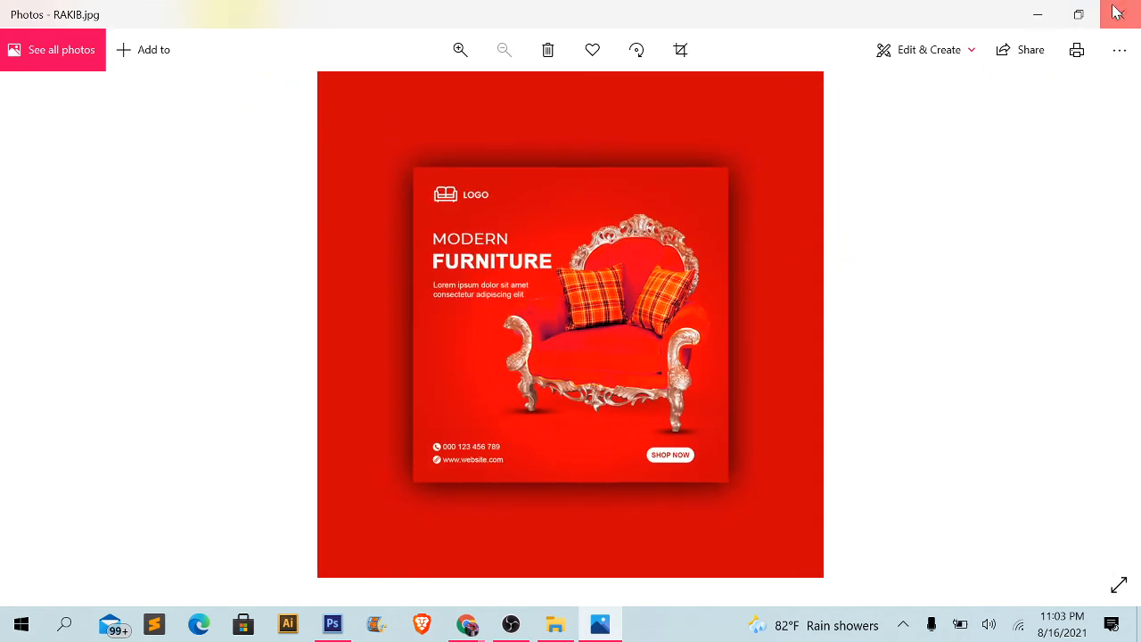
left_click(1117, 12)
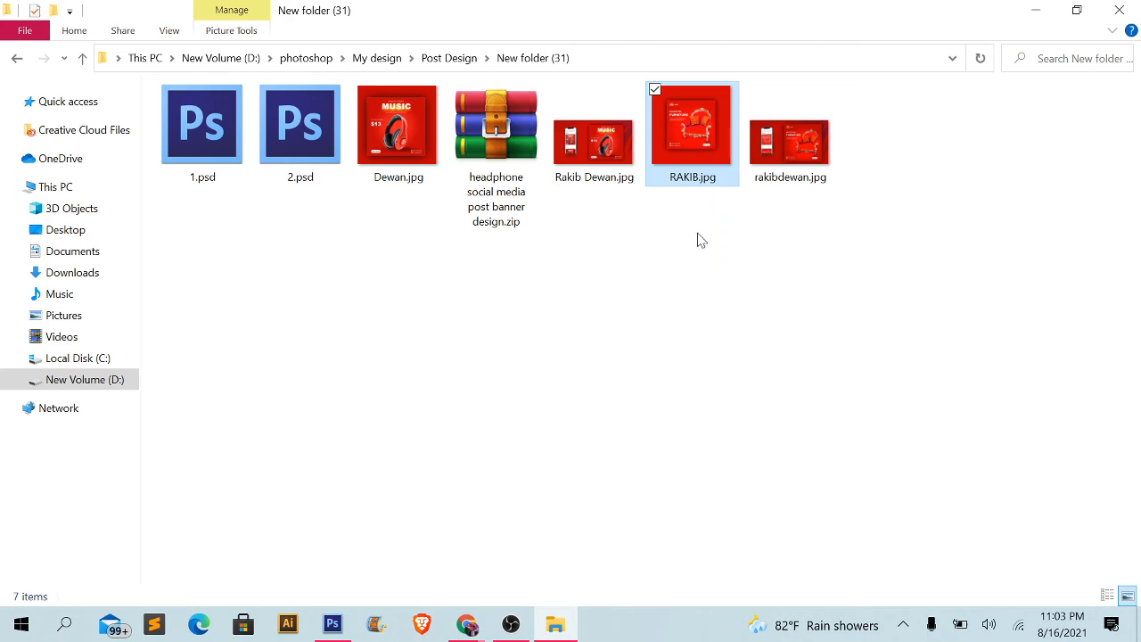
- Compare the editable 1.psd file with the furniture post mockup JPG in New folder (31)
left_click_drag(701, 176, 89, 262)
left_click_drag(203, 149, 233, 153)
mouse_move(712, 151)
left_mouse_down()
mouse_move(684, 207)
mouse_move(703, 176)
mouse_move(678, 296)
mouse_move(704, 150)
left_mouse_up()
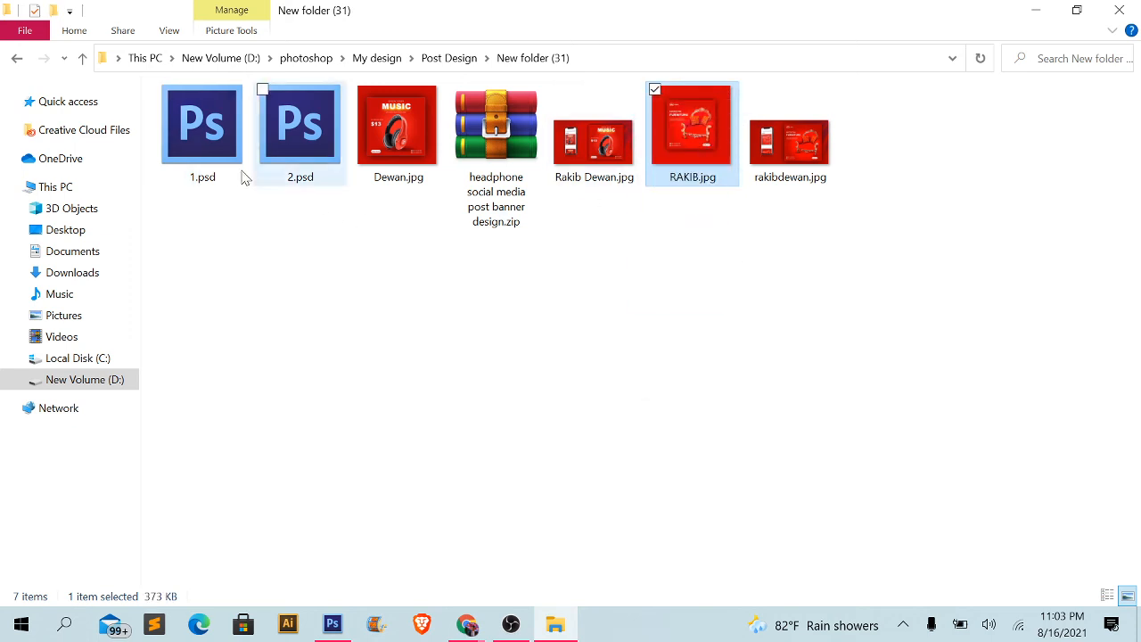
left_click_drag(245, 179, 224, 211)
left_click_drag(198, 148, 214, 330)
left_click_drag(200, 136, 191, 297)
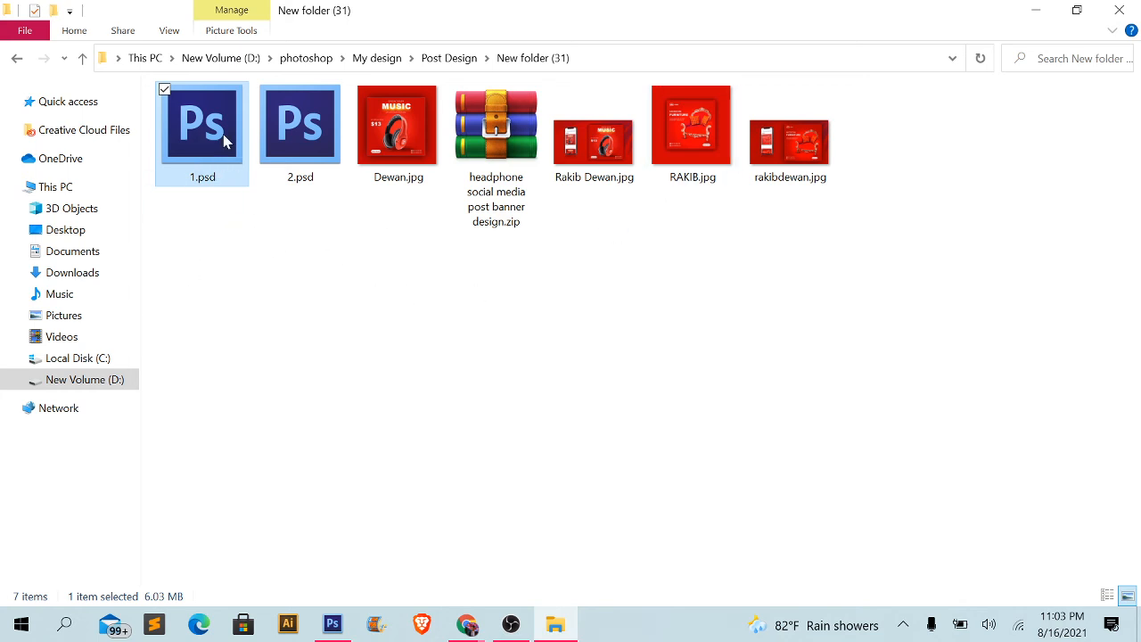
left_click_drag(225, 141, 287, 266)
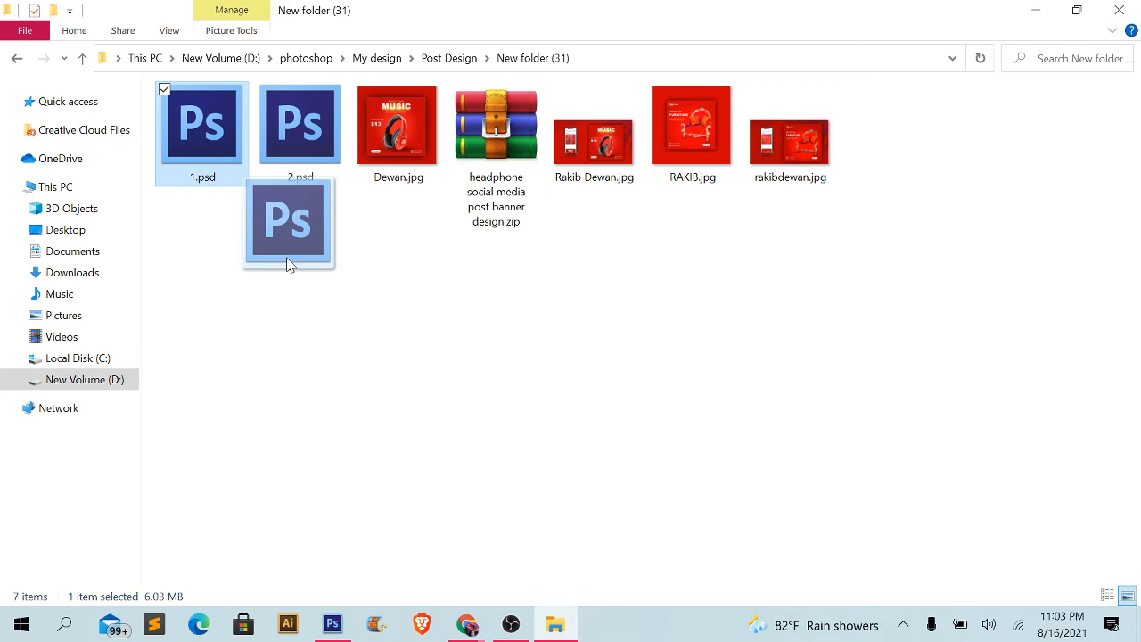
left_click_drag(287, 265, 289, 264)
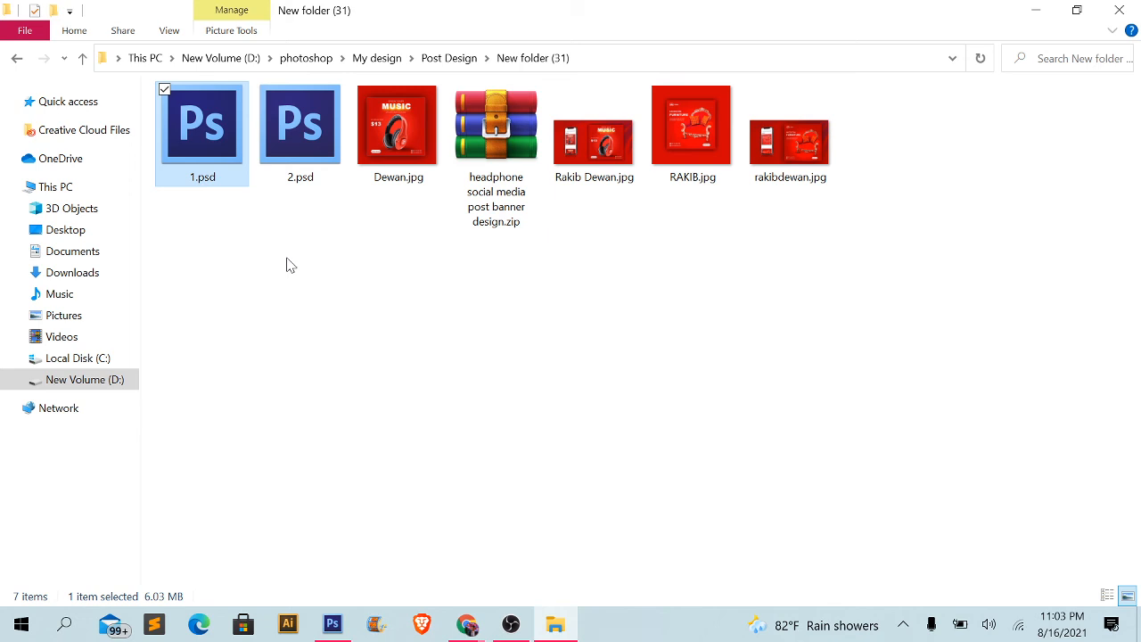
left_click(695, 150)
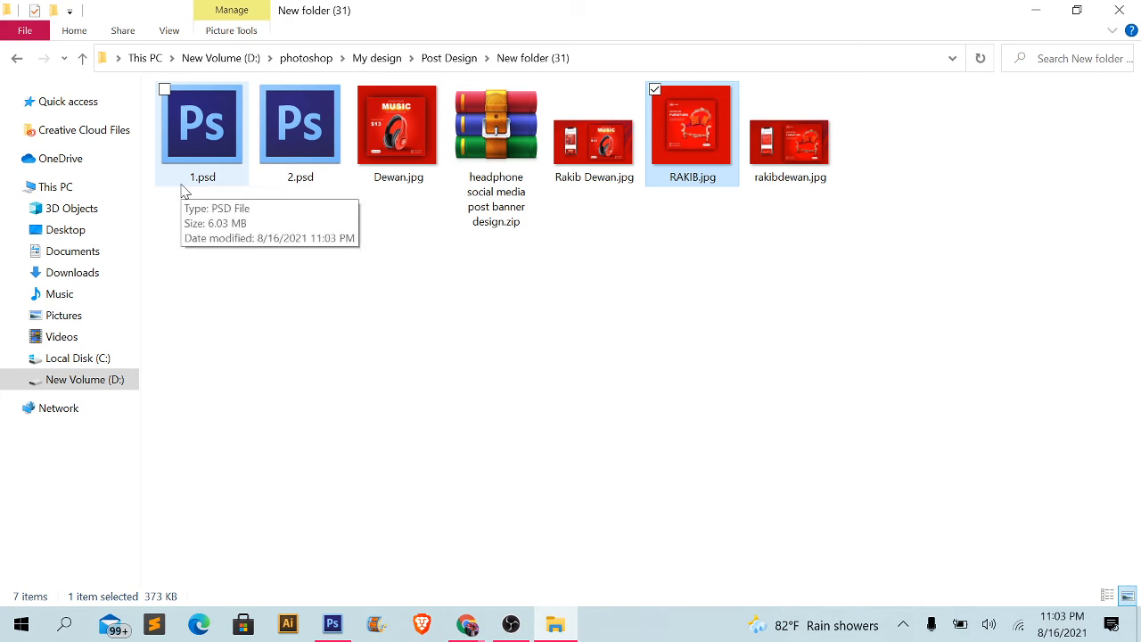
left_click(183, 191)
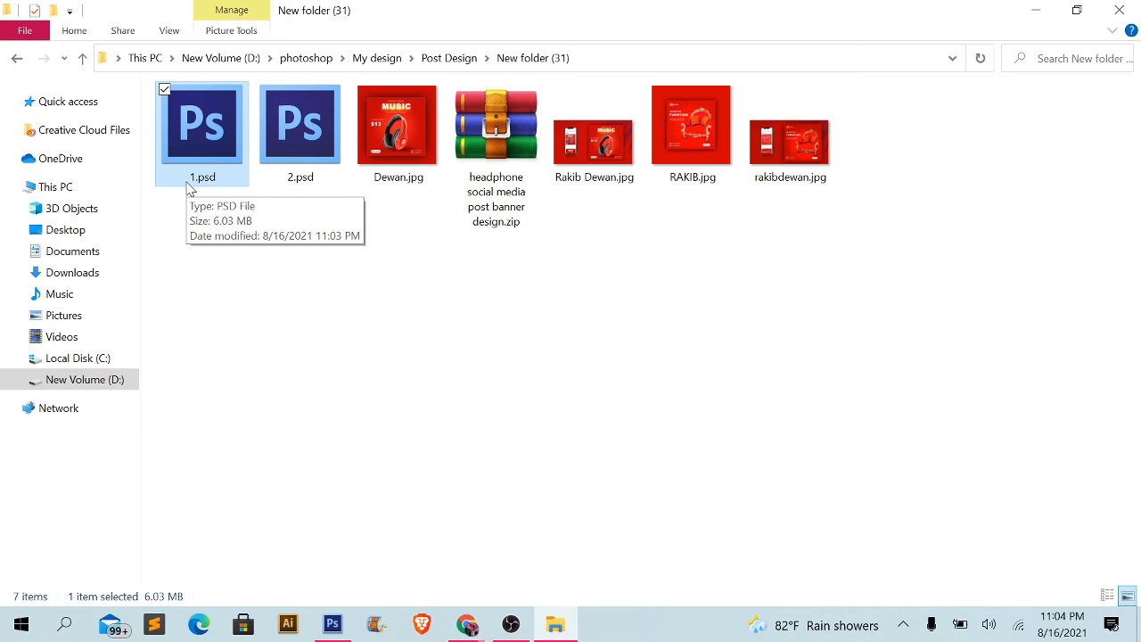
left_click(675, 146)
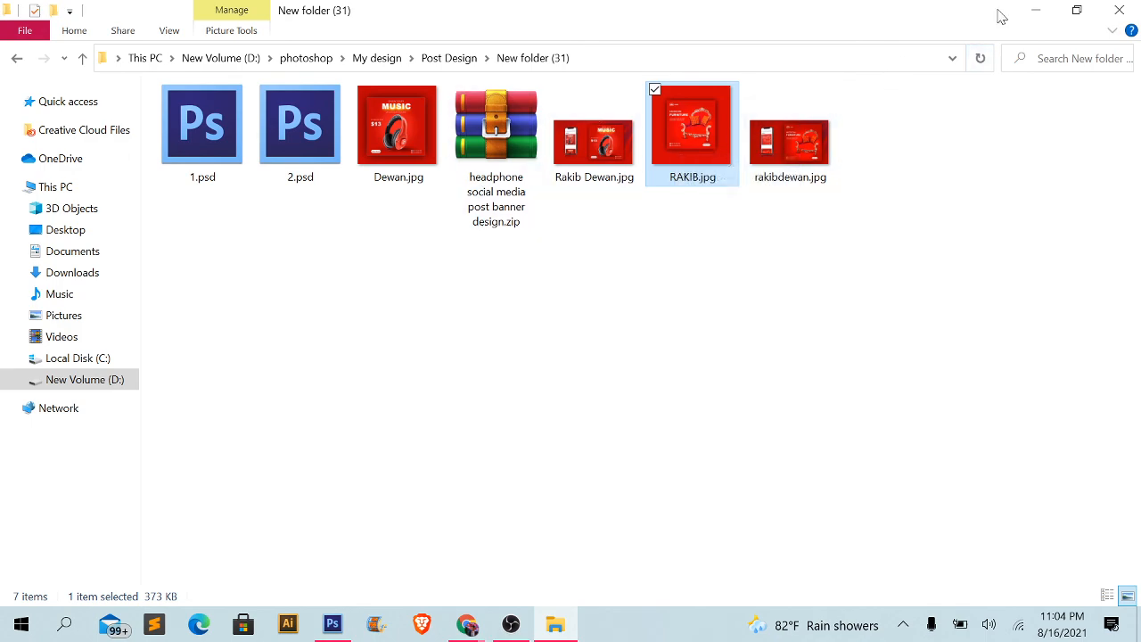
- Return to Photoshop and save the furniture post as 1.jpg in JPEG format, with quality 12 (Maximum) and Progressive with 3 scans
left_click(1036, 10)
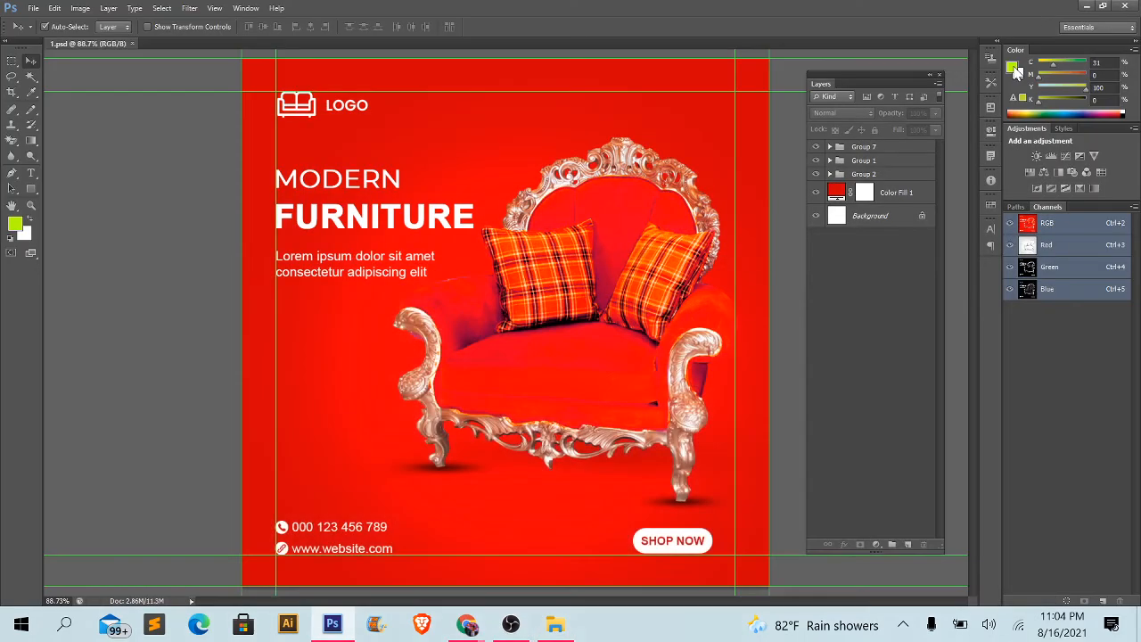
left_click(33, 8)
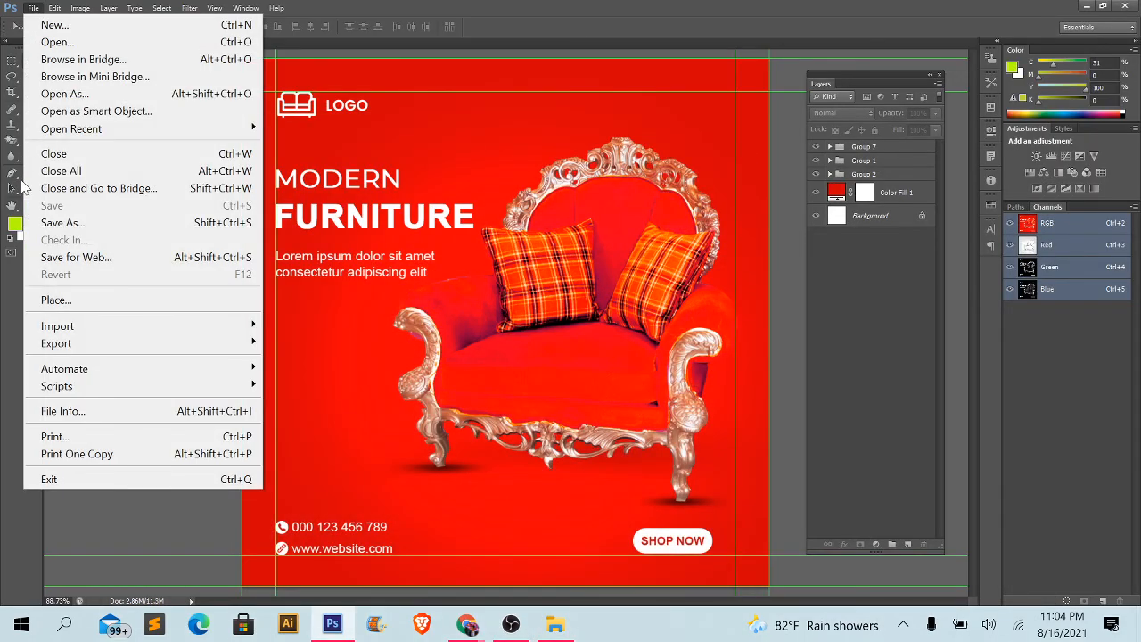
left_click(86, 223)
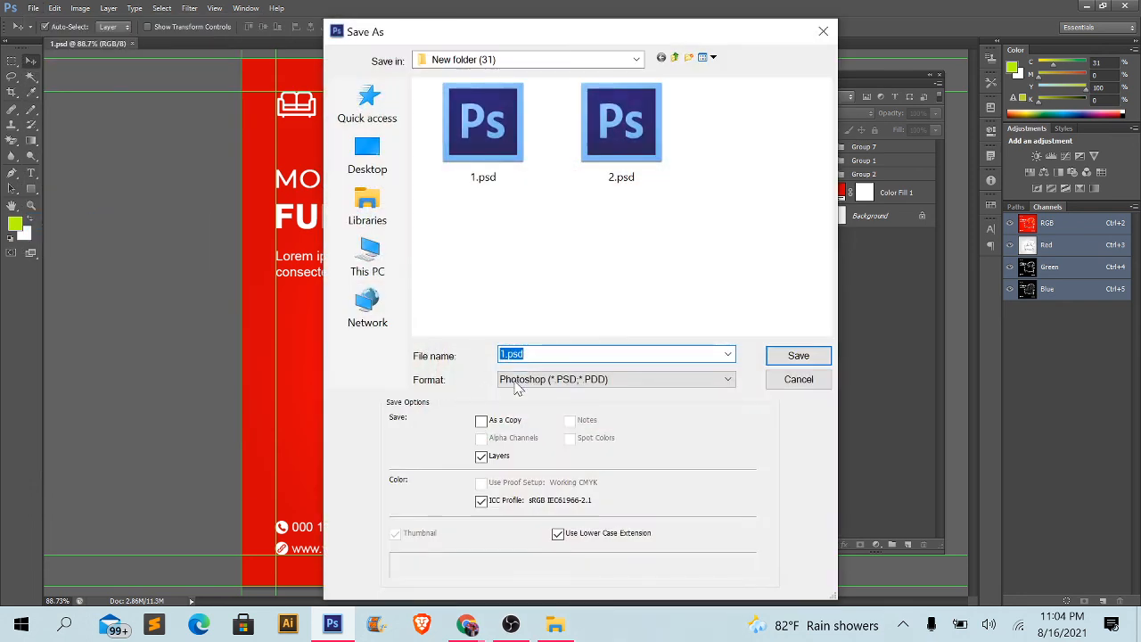
left_click(524, 382)
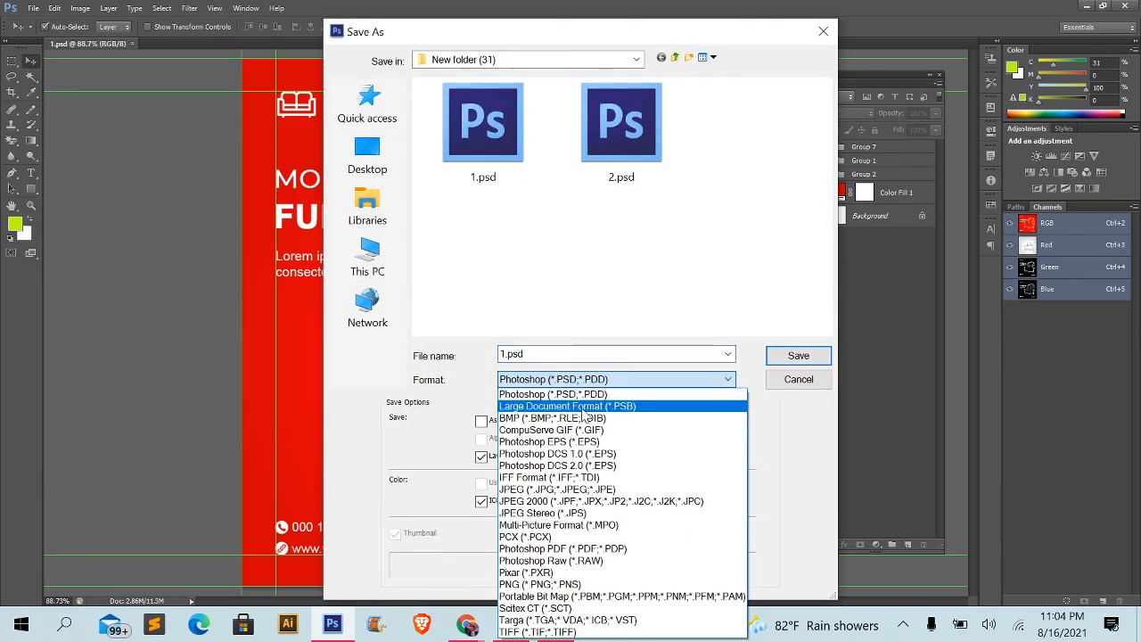
left_click(512, 492)
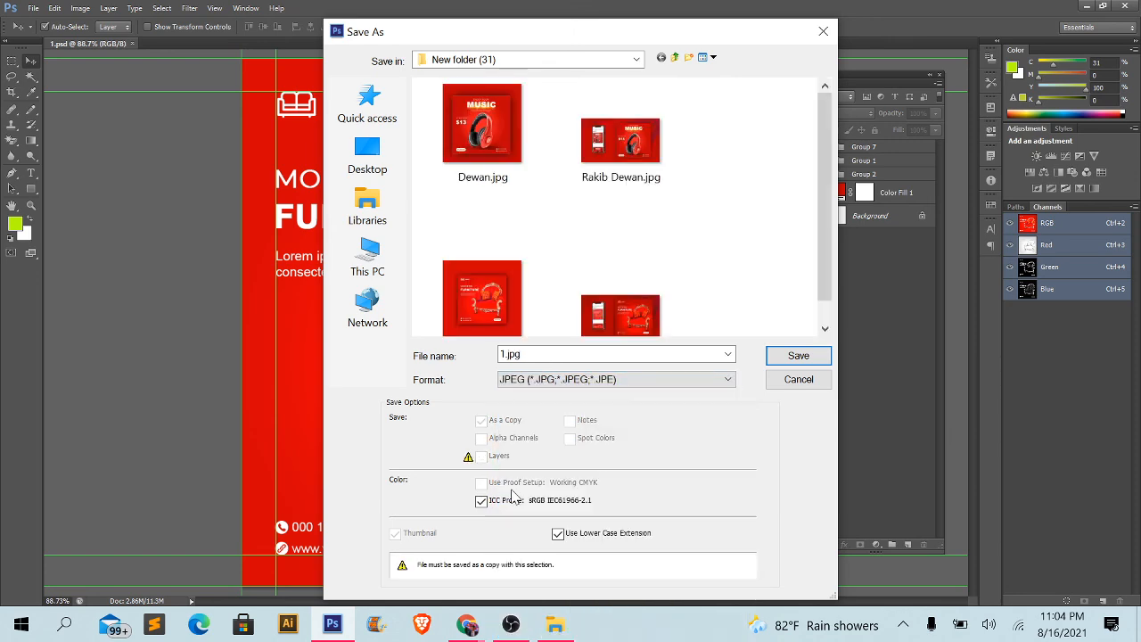
left_click(796, 356)
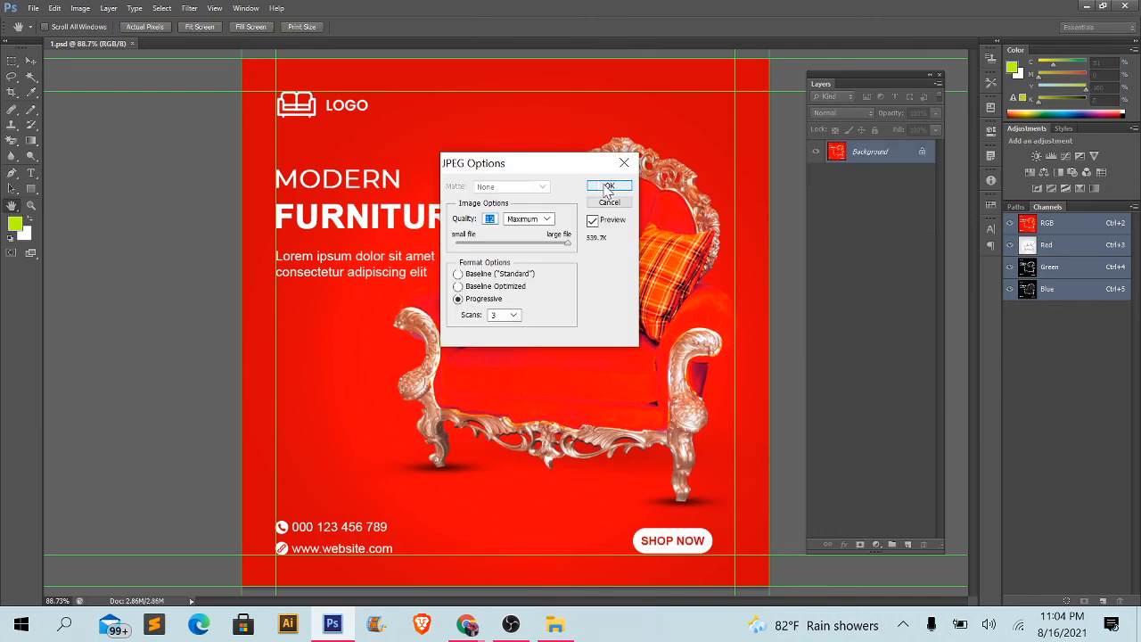
left_click(606, 187)
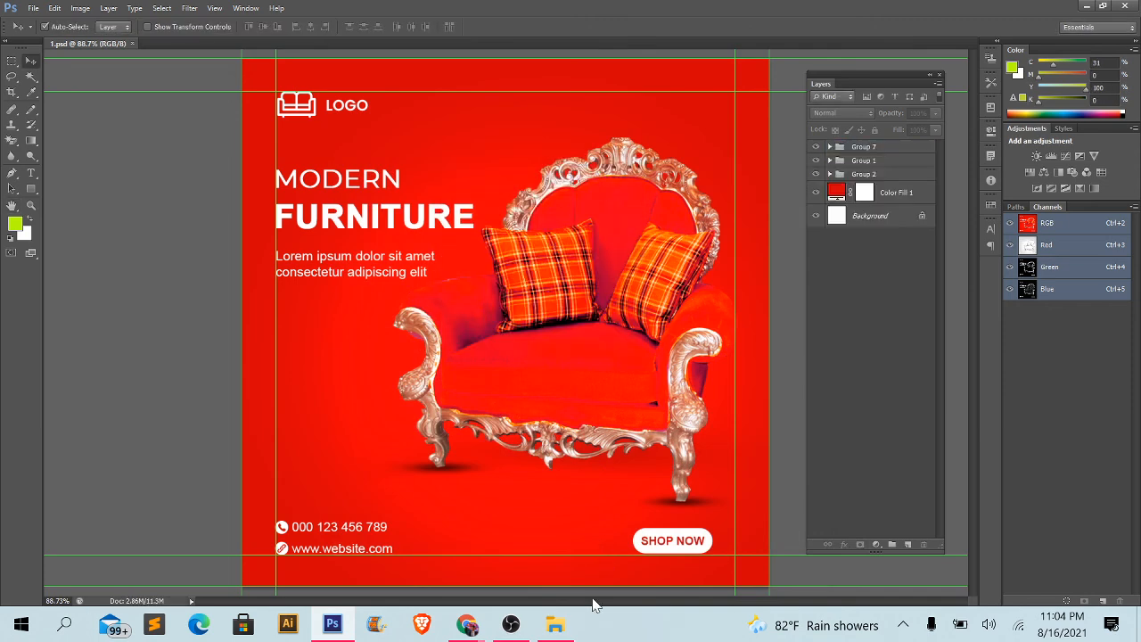
- Switch to File Explorer, inspect the exported 1.jpg at enlarged size in Photos, and close the viewer
left_click(556, 624)
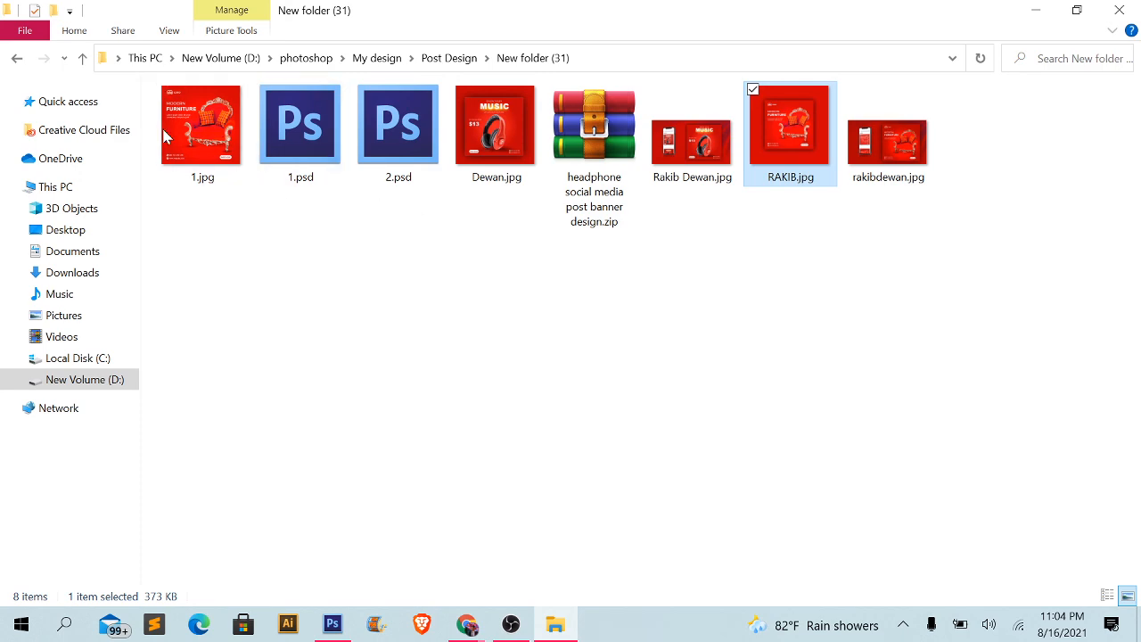
double_click(195, 143)
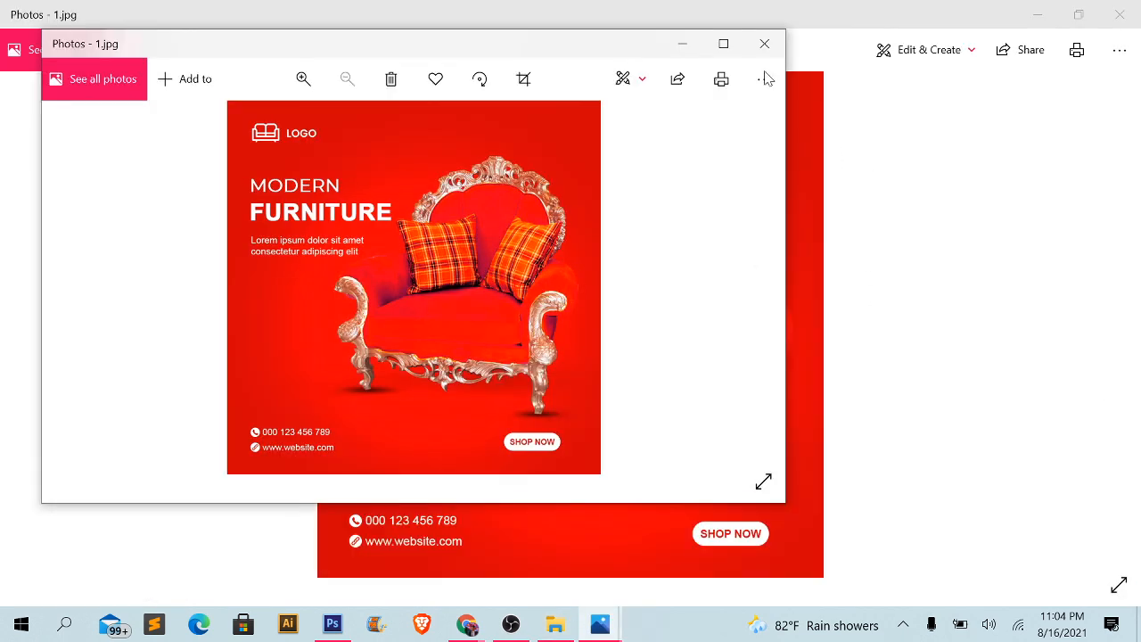
left_click(767, 43)
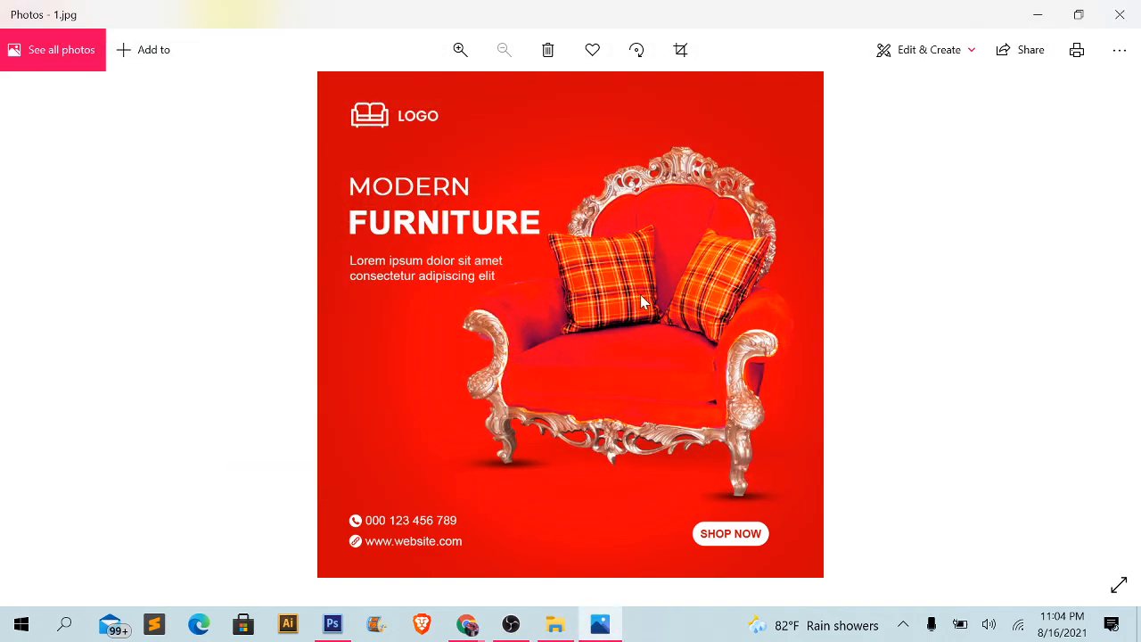
scroll(567, 286, "up", 2)
scroll(569, 285, "down", 5)
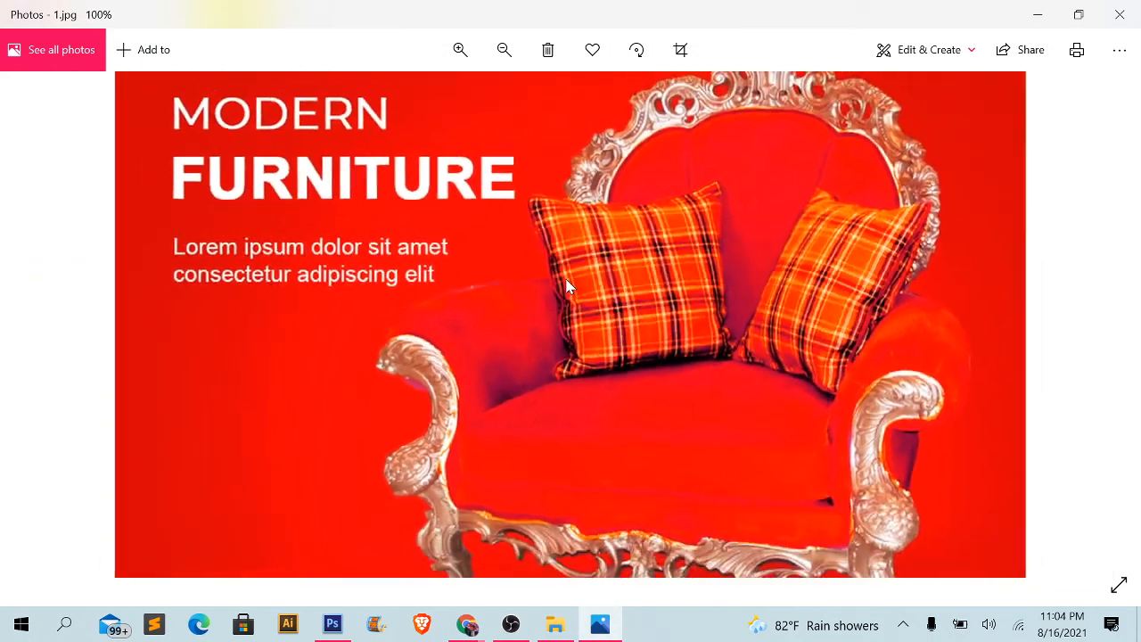
left_click(1121, 7)
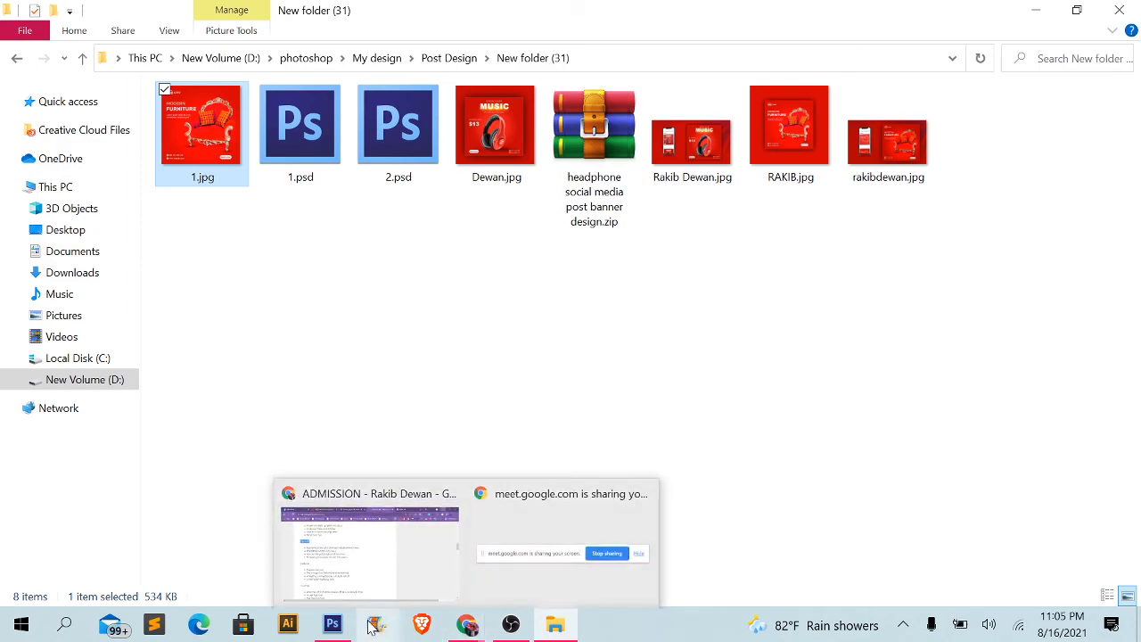
- Return to Photoshop and review the file formats available for saving 1.psd under another format, without saving
left_click(333, 624)
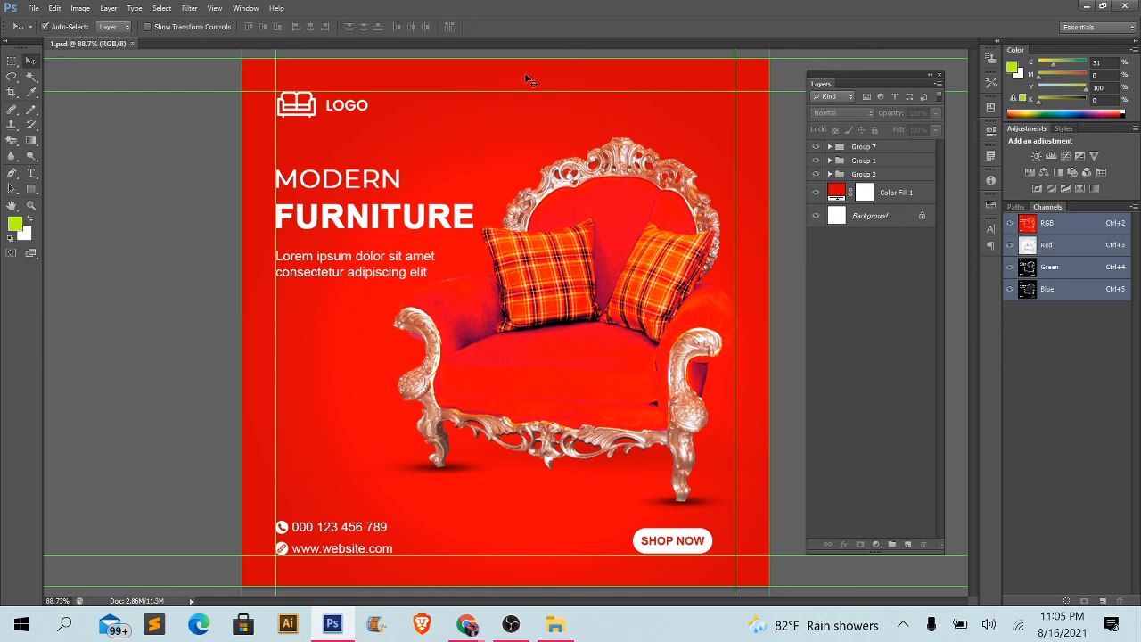
left_click(32, 9)
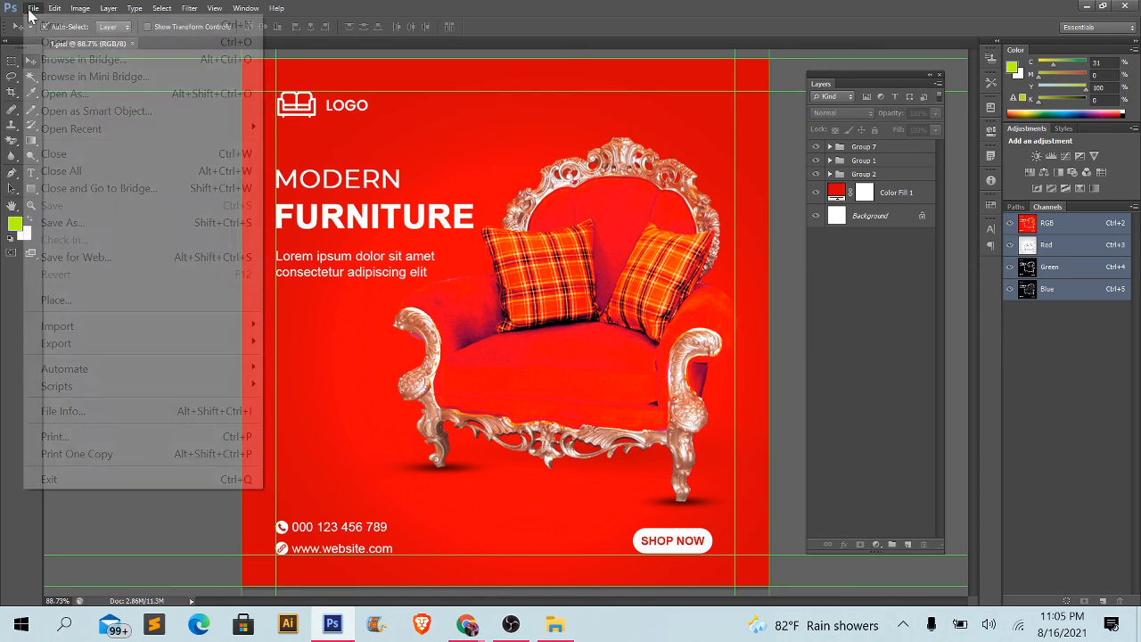
left_click(70, 223)
left_click(551, 380)
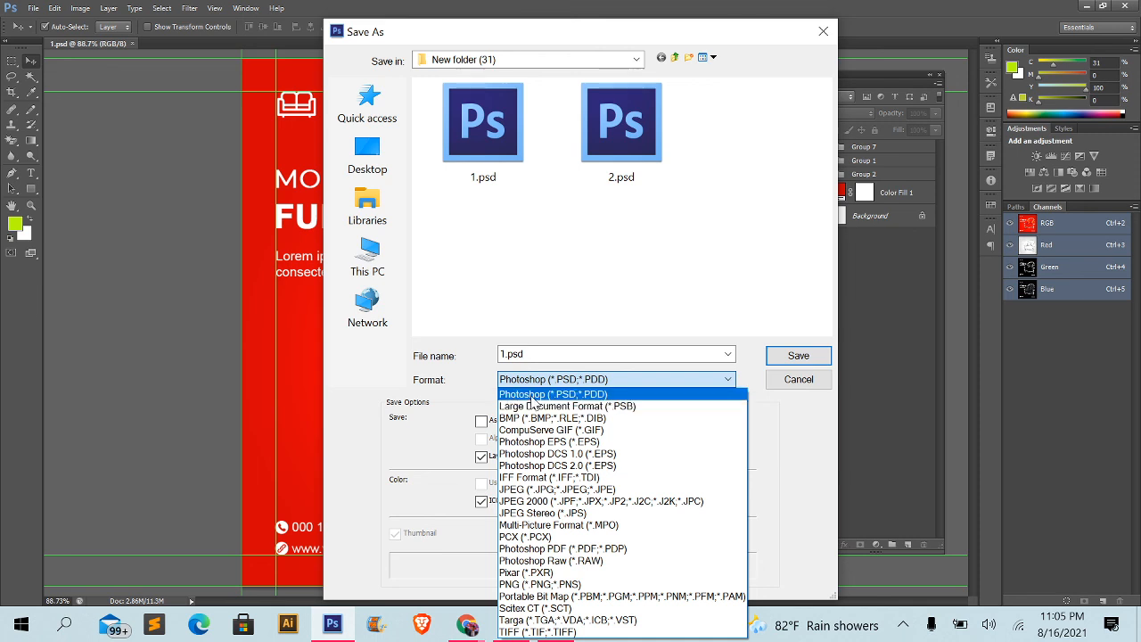
left_click(638, 367)
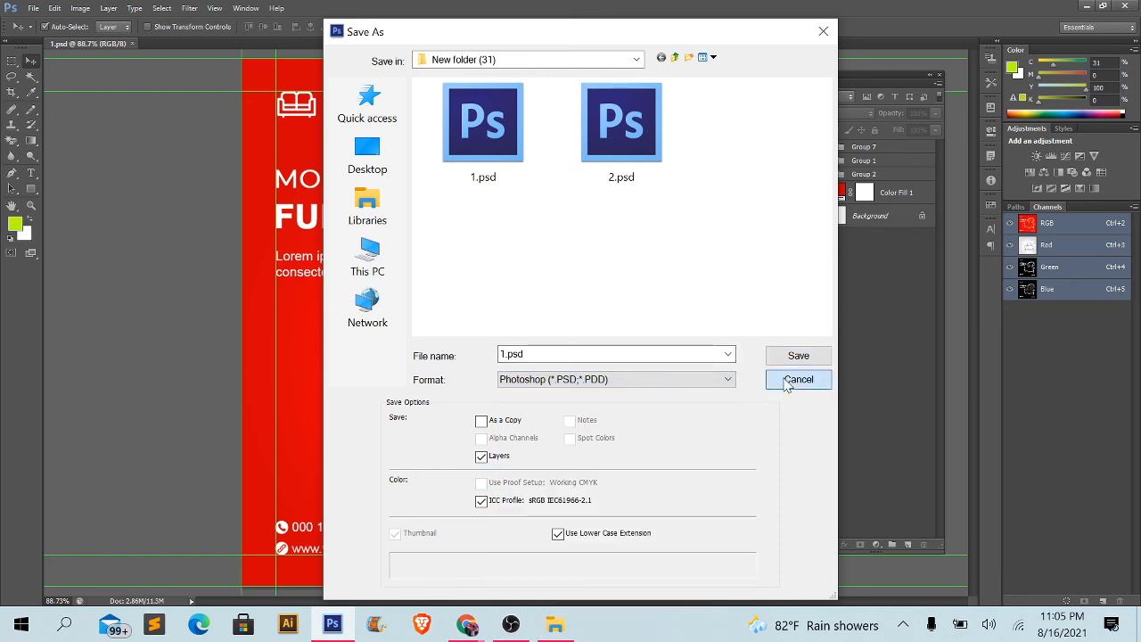
left_click(787, 382)
- Close 1.psd and move the floating Layers panel slightly up and to the right
left_click(135, 43)
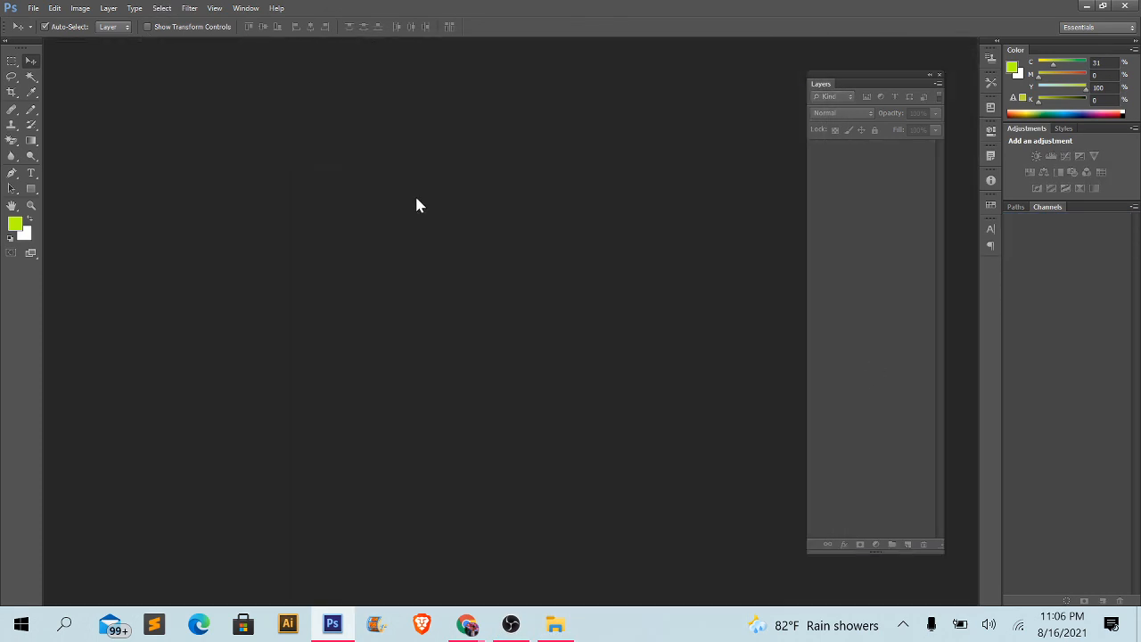
left_click_drag(826, 83, 845, 51)
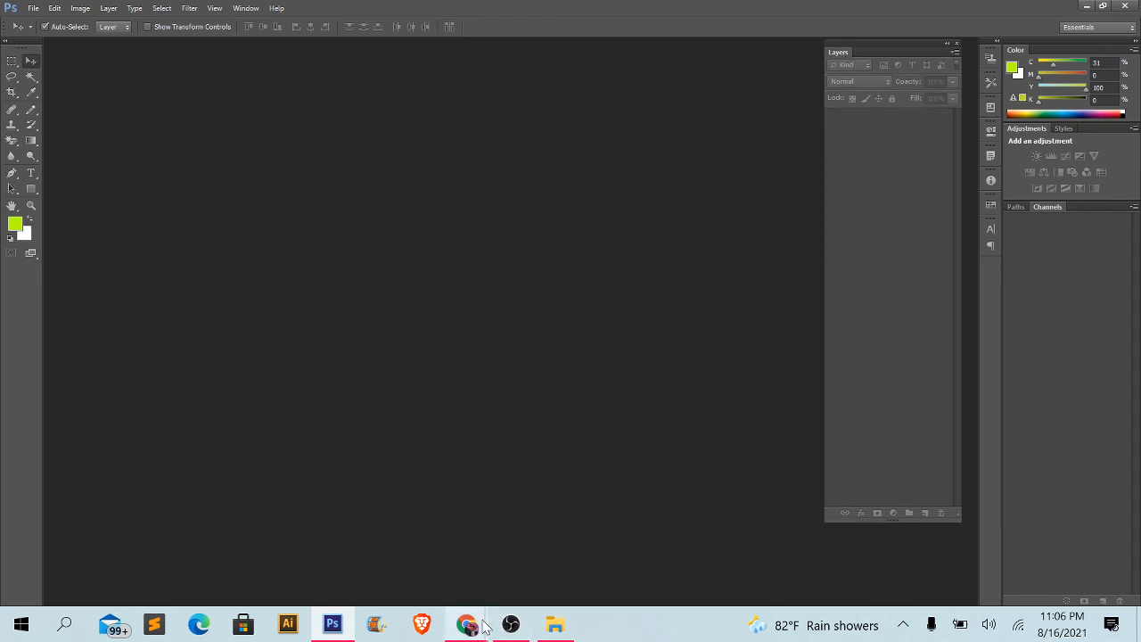
- Switch to Chrome, look over the Class-03 topics on the admission page, and show the Google Meet call
mouse_move(468, 624)
left_click(449, 590)
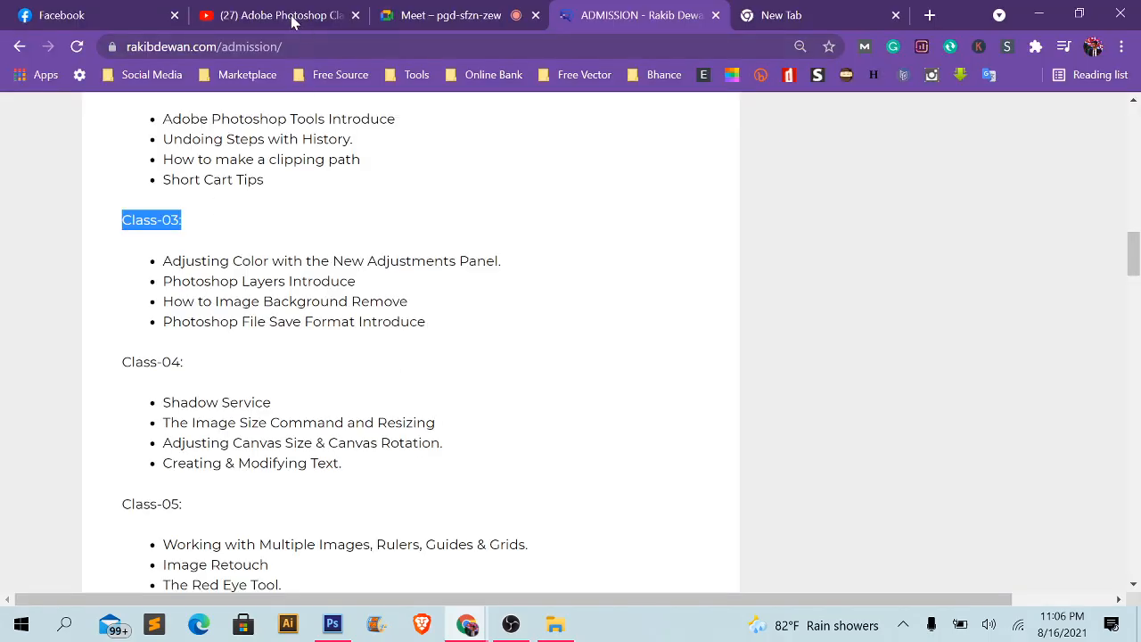
left_click(466, 15)
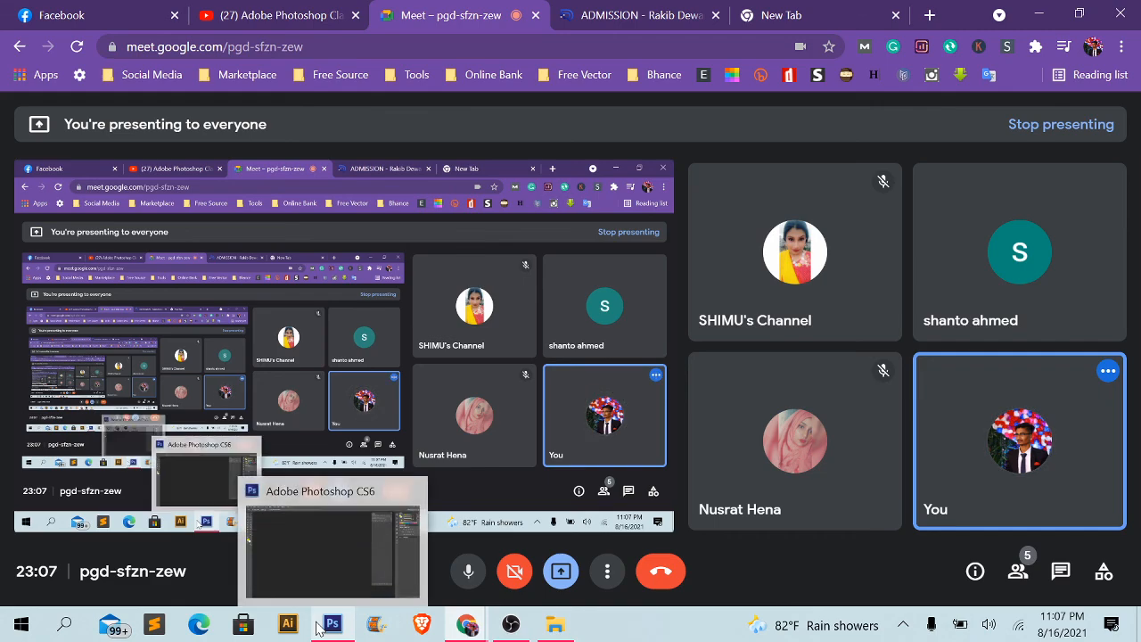
- Open 1.jpg from New folder (31) in Photoshop, examine its layer structure, and close it
left_click(555, 625)
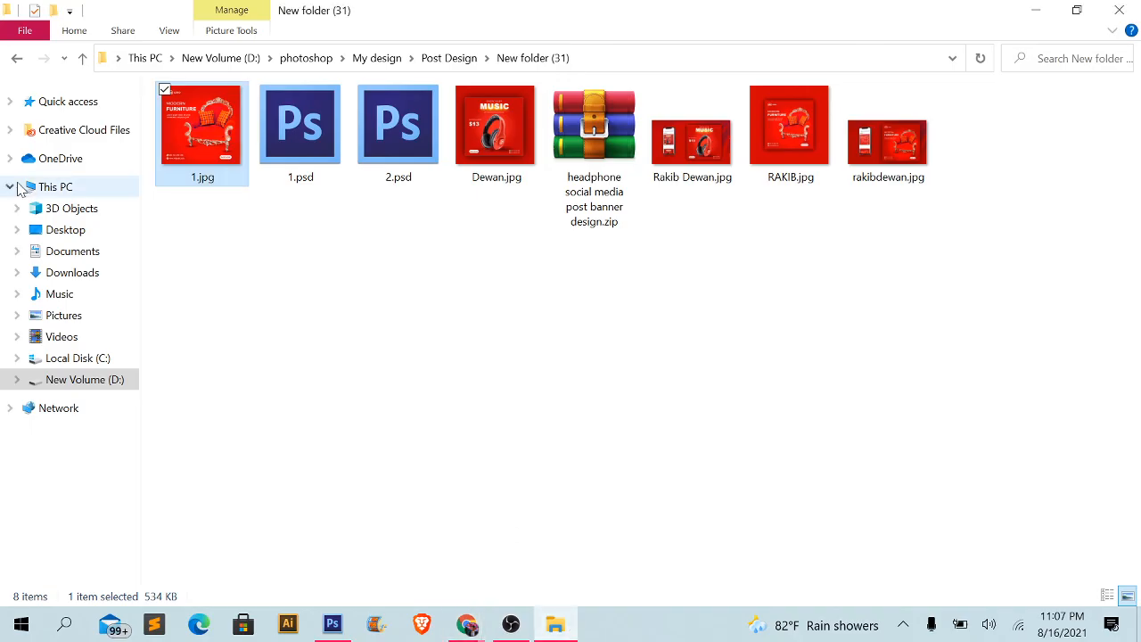
left_click_drag(201, 143, 511, 308)
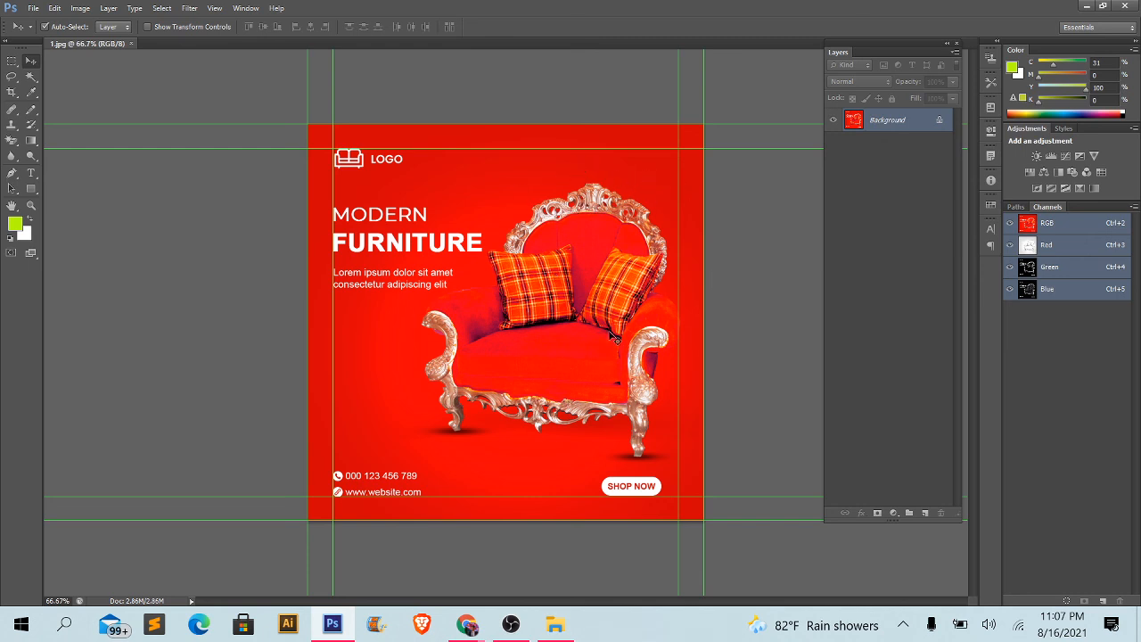
left_click(131, 44)
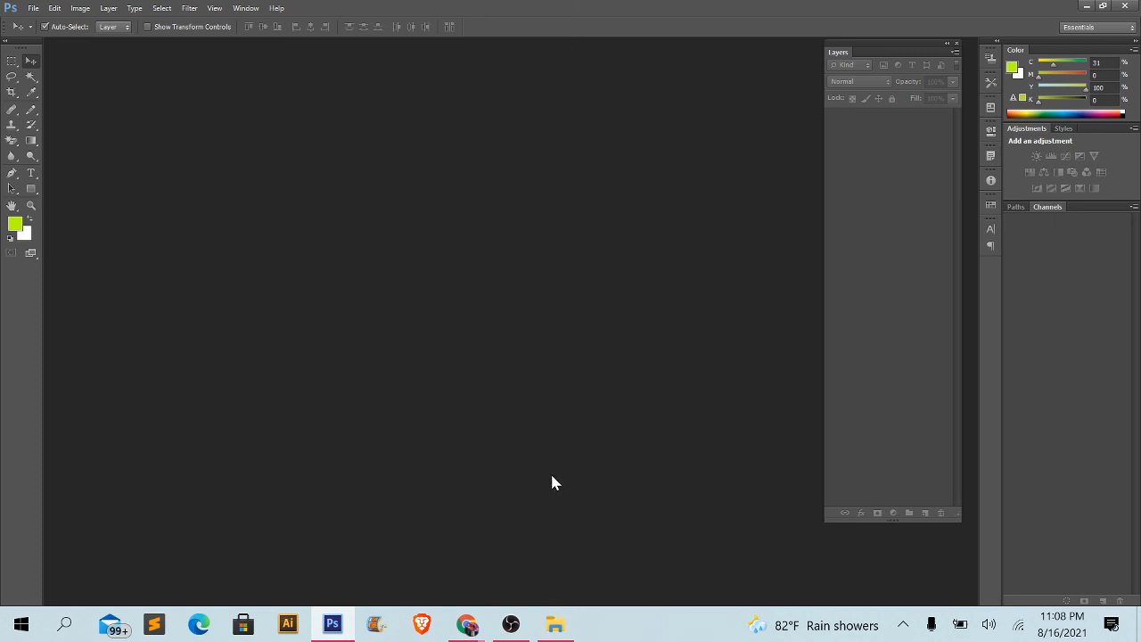
- Switch to OBS to show the recording controls
left_click(501, 623)
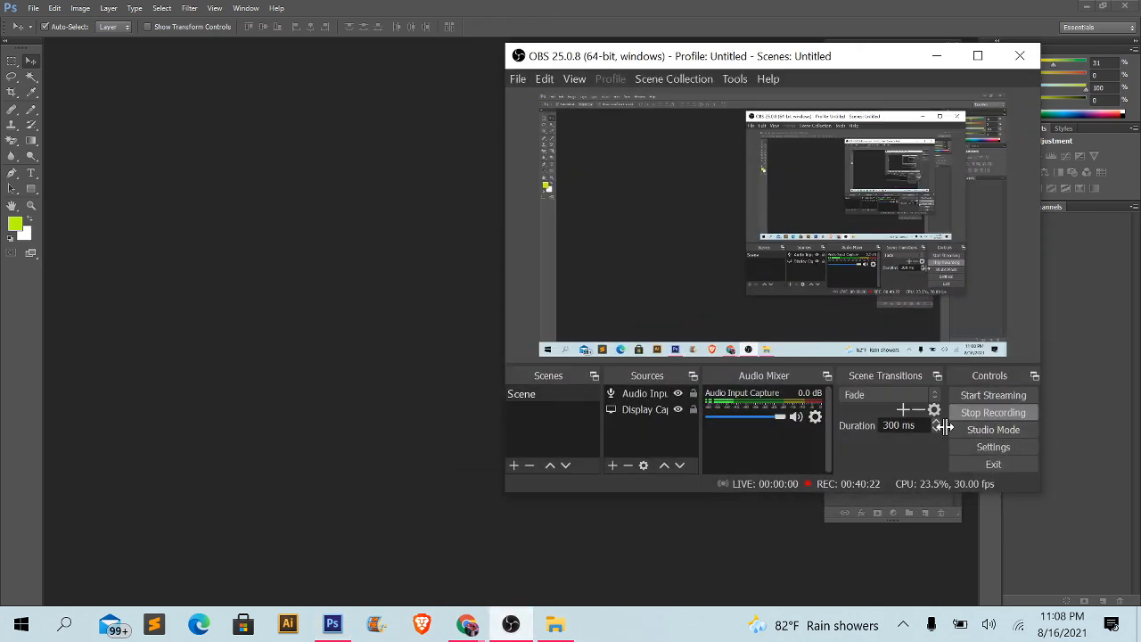